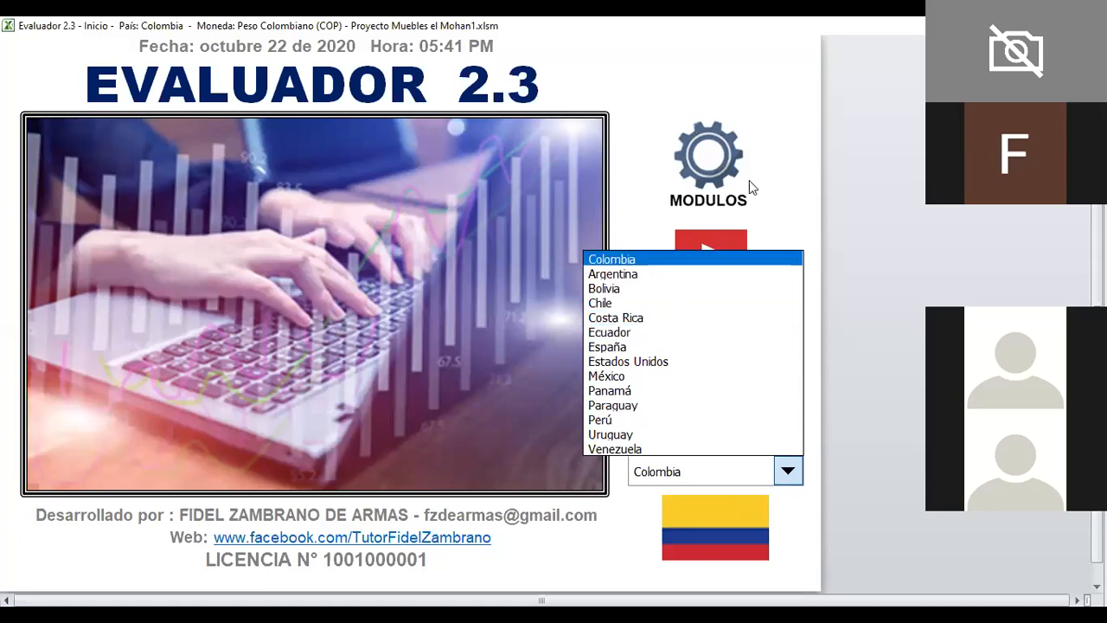
Step: Open the Parametrización Inicial module and go to its Datos Básicos section
click(776, 173)
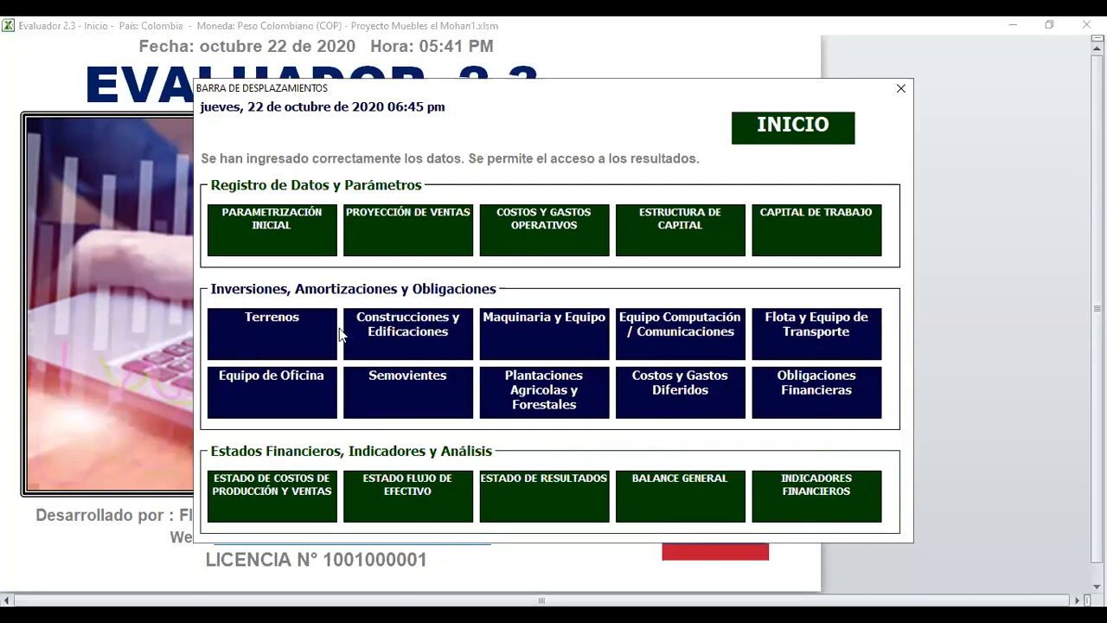
click(278, 232)
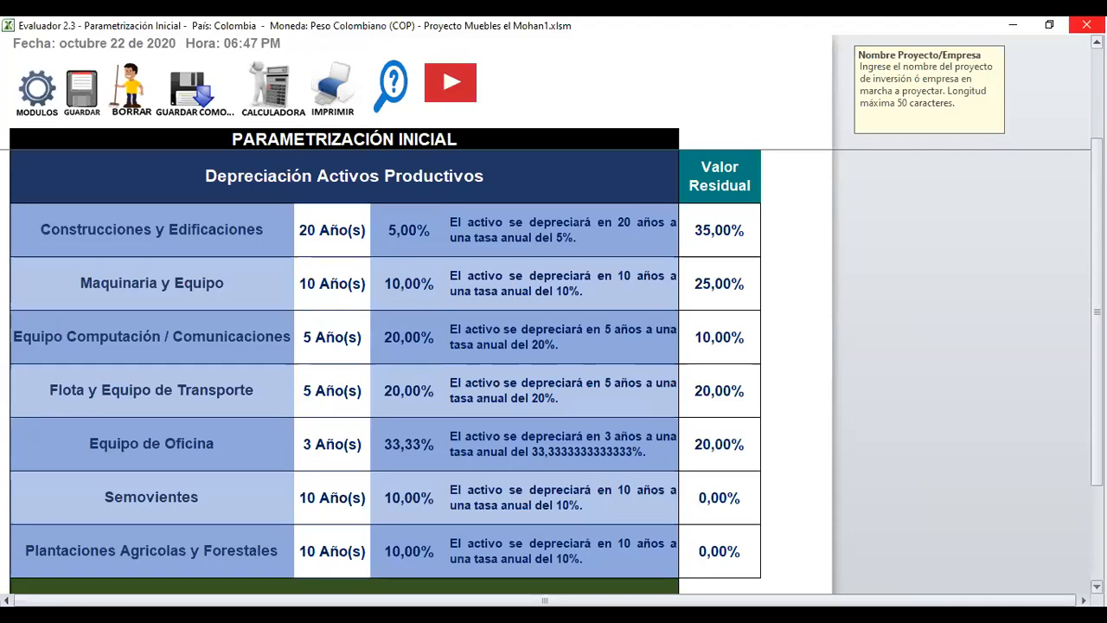
scroll(586, 222, up, 10)
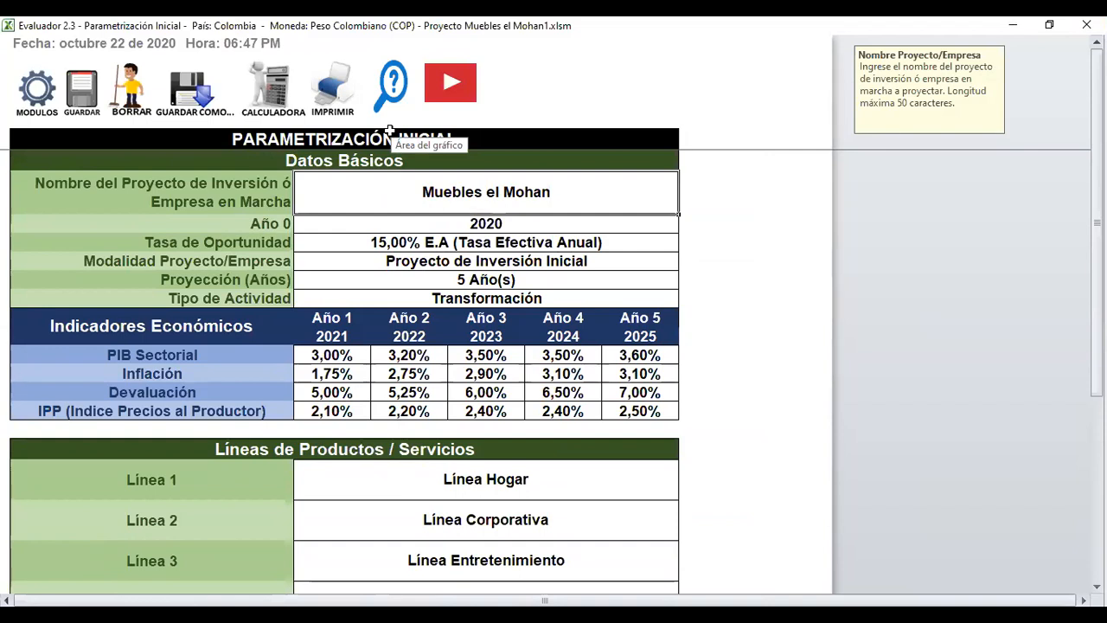
Step: Review the help notes of the Parametrización Inicial title, the Datos Básicos heading and the project name label, moving the note closer to the table
click(272, 147)
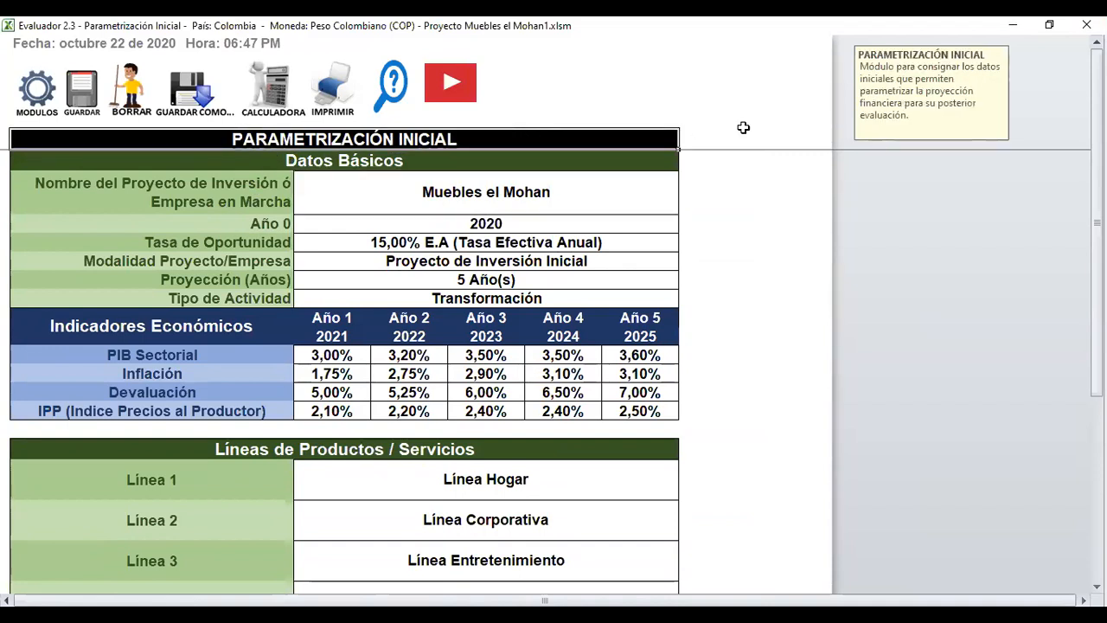
drag(897, 110, 823, 108)
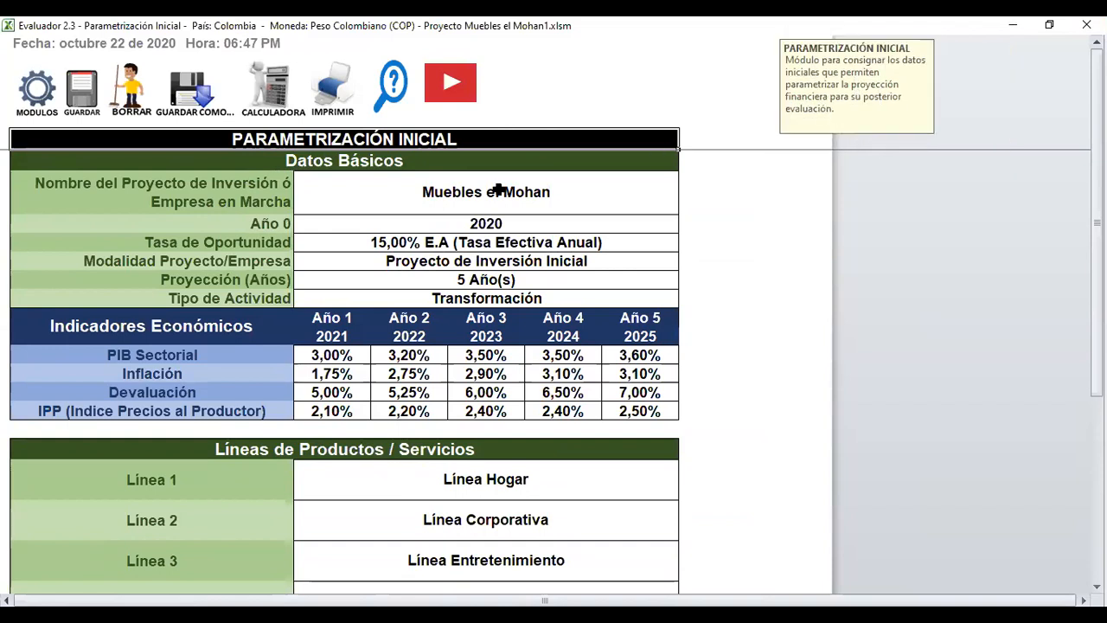
click(379, 157)
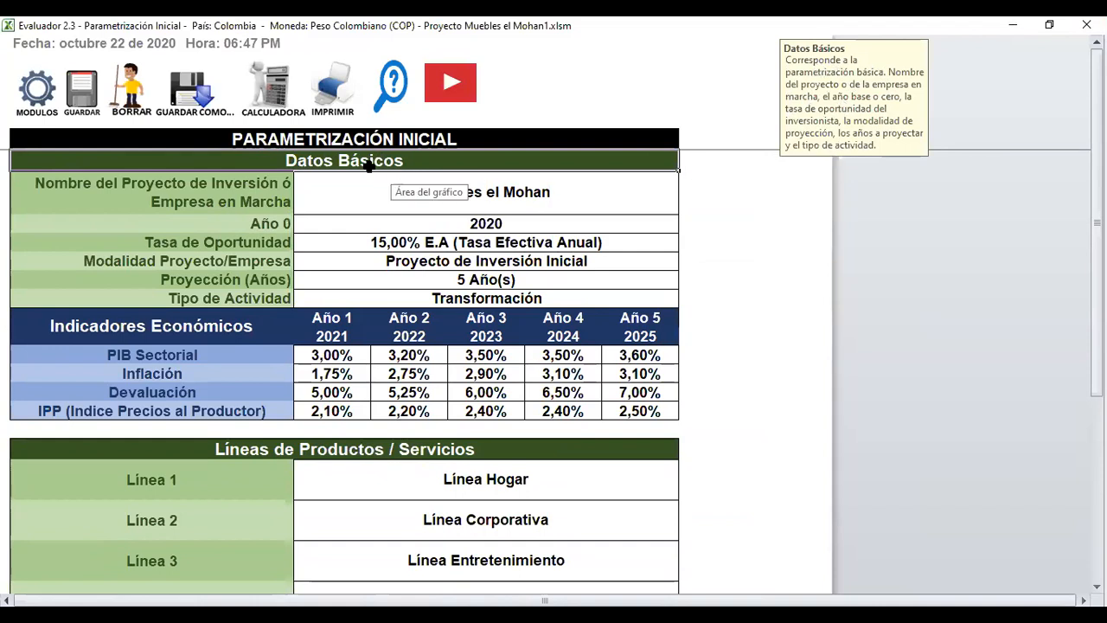
click(321, 140)
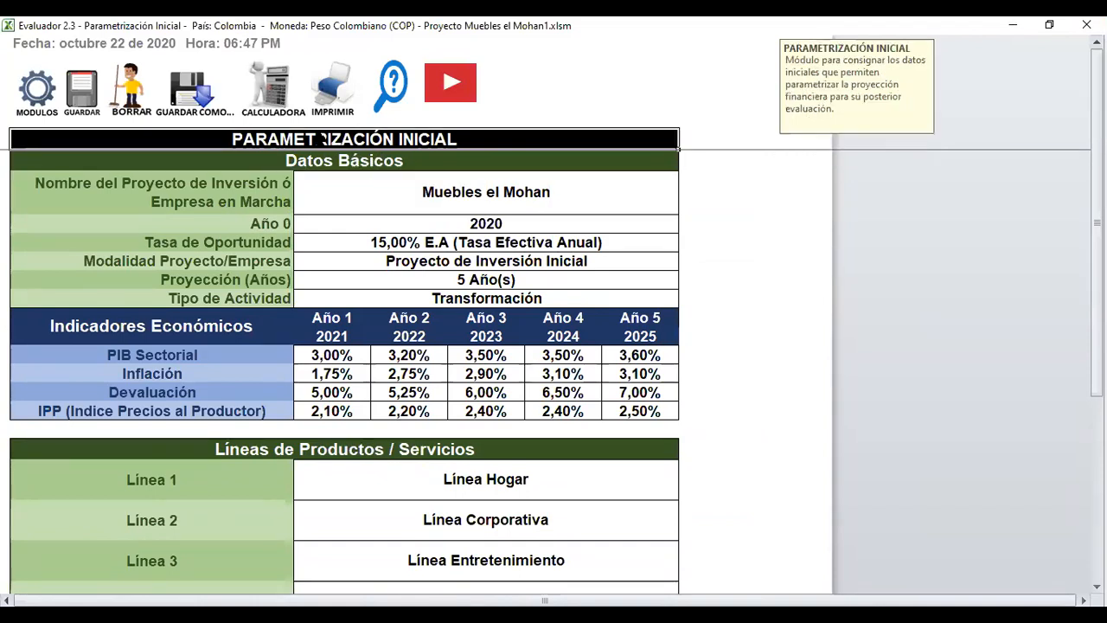
click(247, 182)
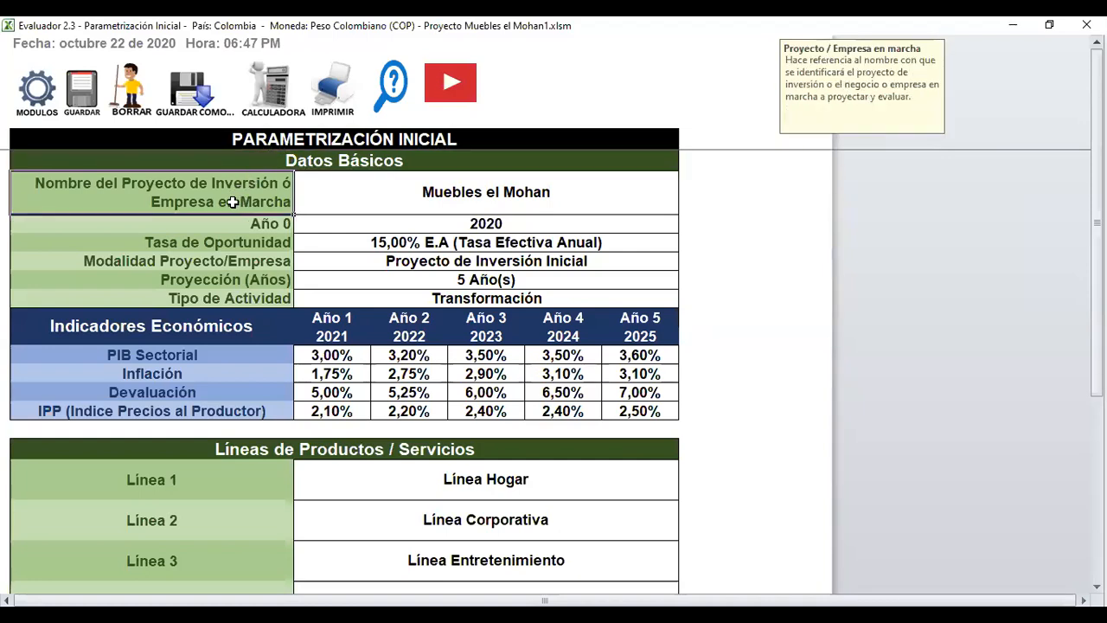
Step: Review the entry notes of the project name, Año 0 and Tasa de Oportunidad cells
click(344, 192)
click(352, 227)
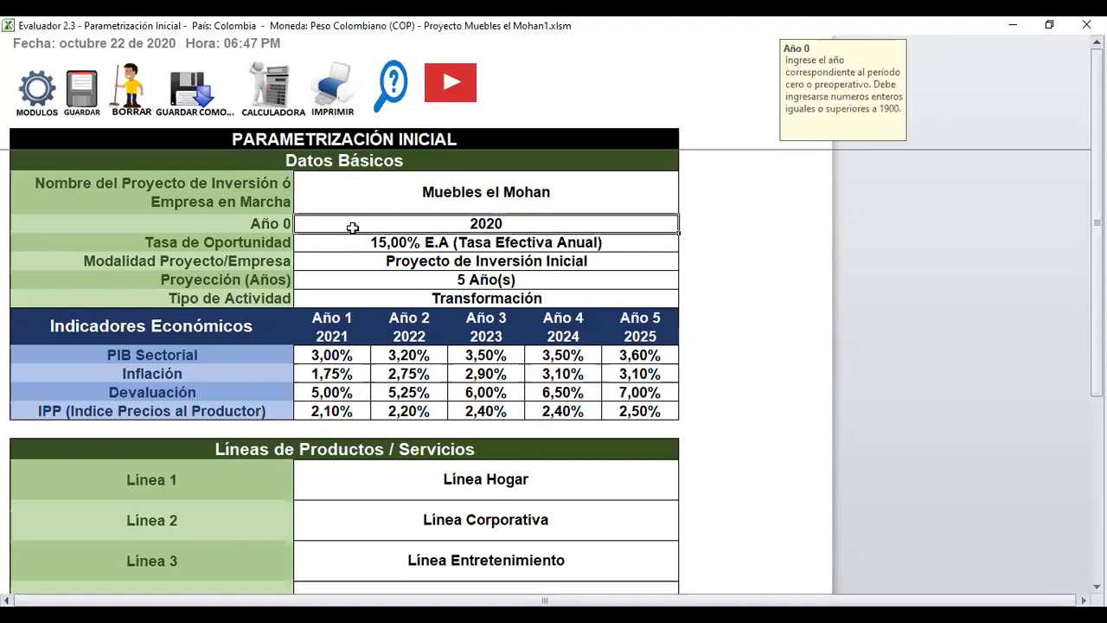
click(353, 246)
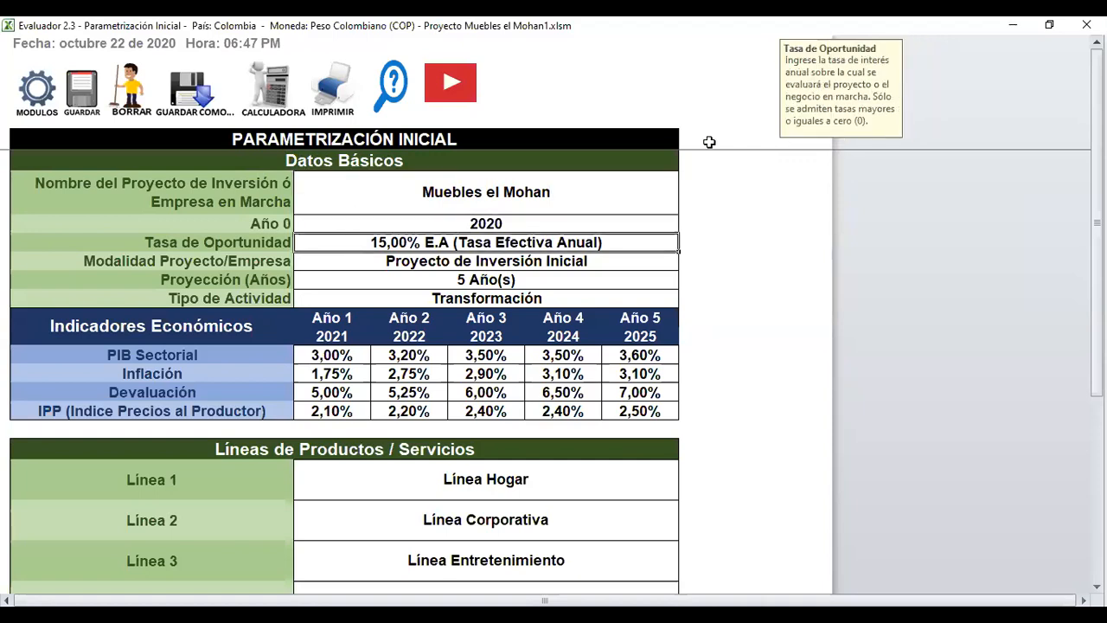
drag(811, 102, 770, 110)
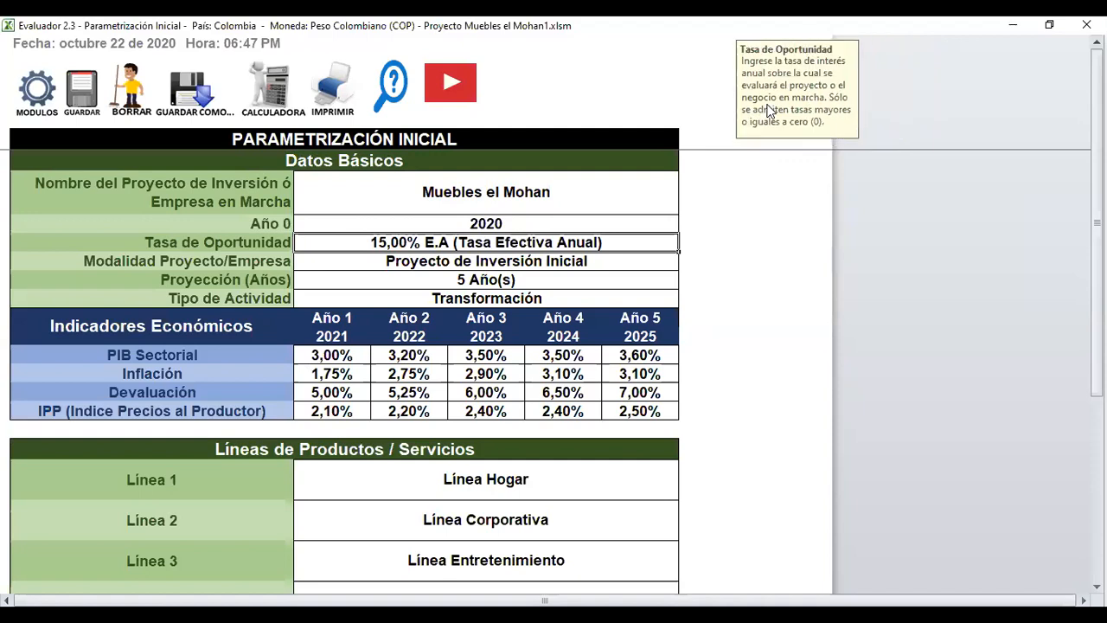
click(587, 185)
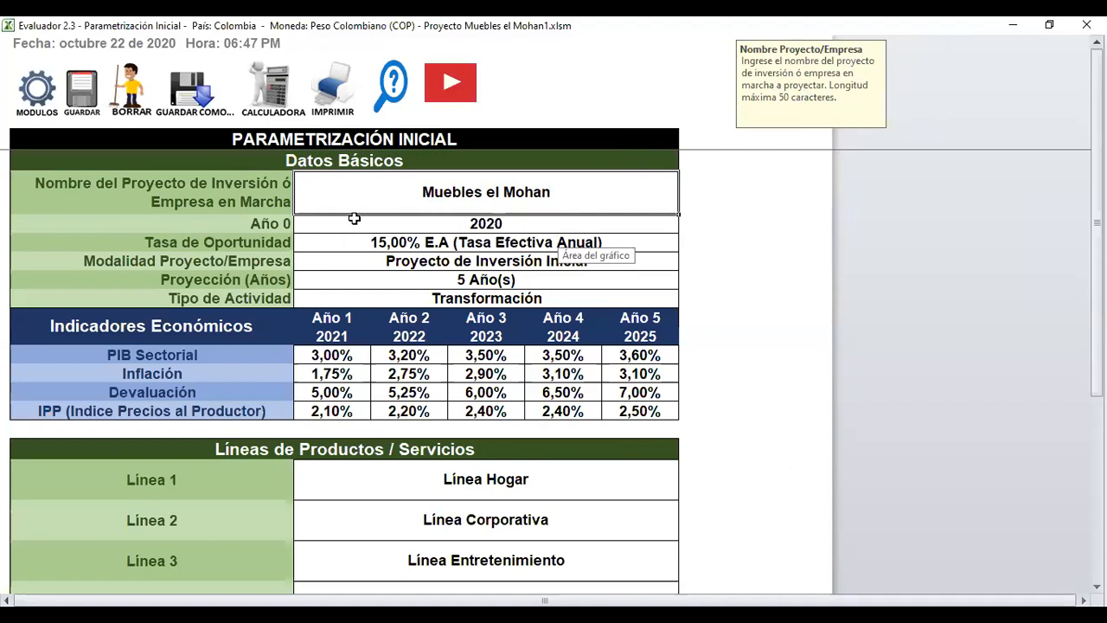
click(477, 224)
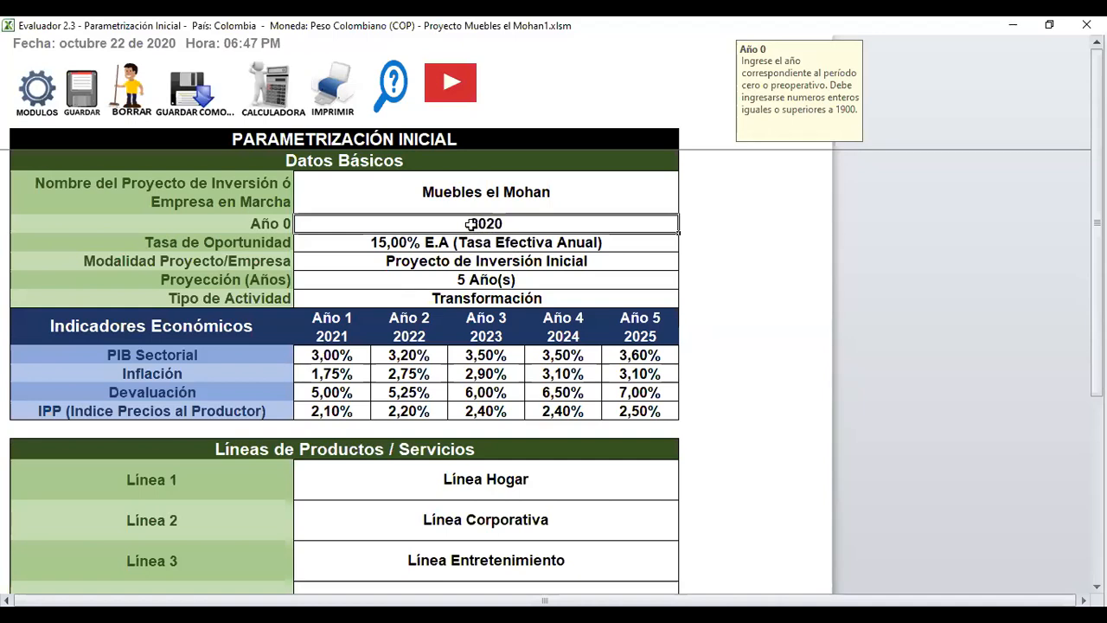
Step: Select Proyecto de Inversión Inicial as the Modalidad Proyecto/Empresa
click(435, 262)
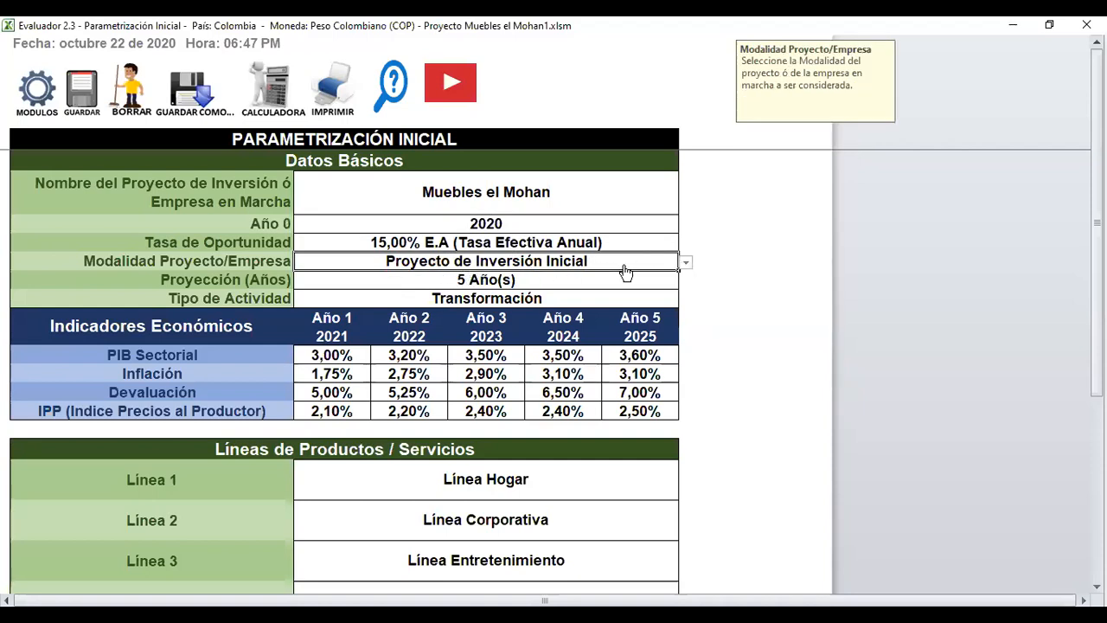
click(686, 263)
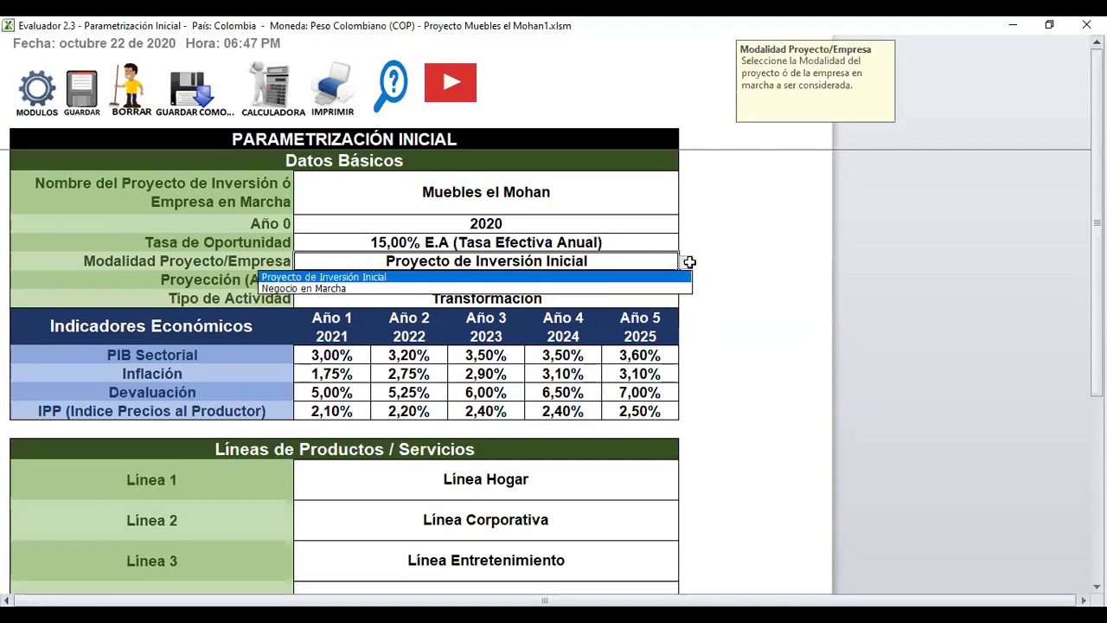
click(349, 278)
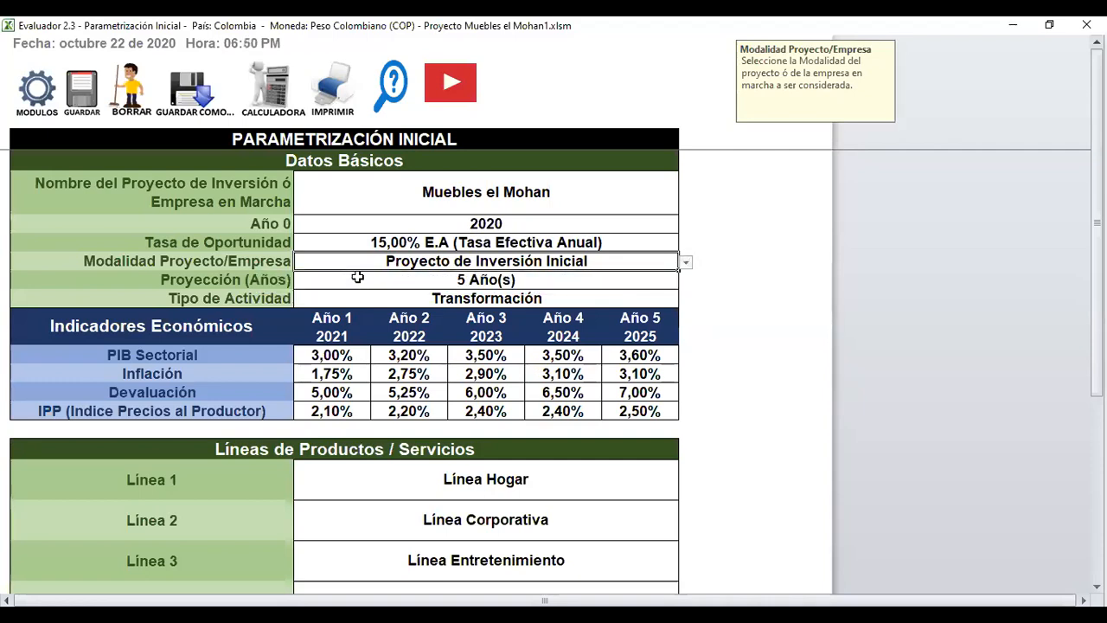
Step: Check the Tasa de Oportunidad note and the options offered for Proyección (Años) and Tipo de Actividad, leaving each list without choosing
click(486, 242)
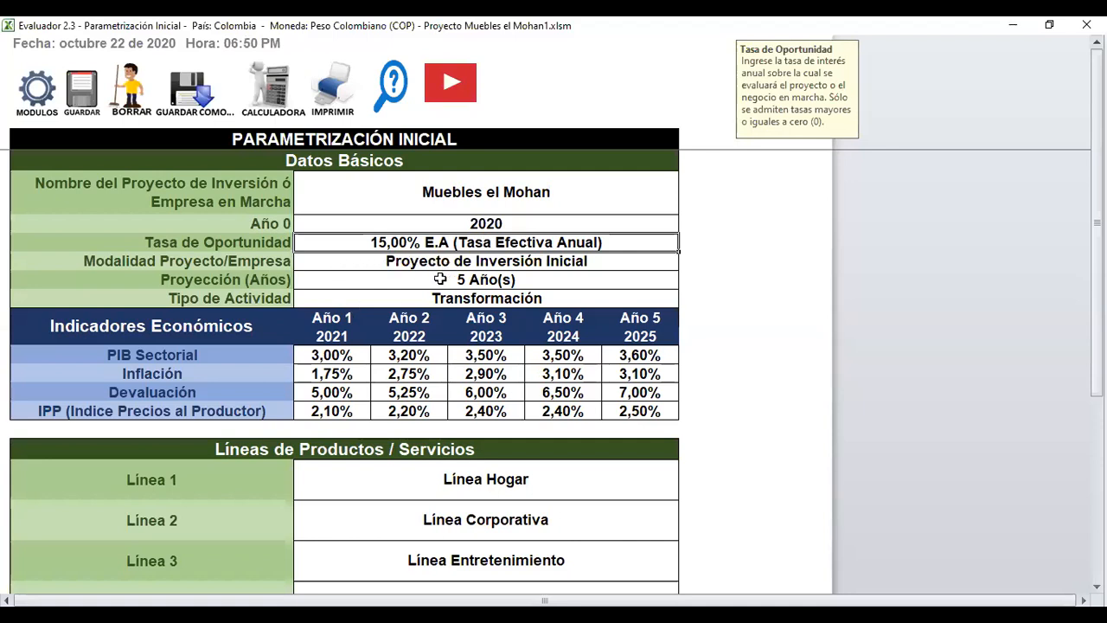
click(588, 287)
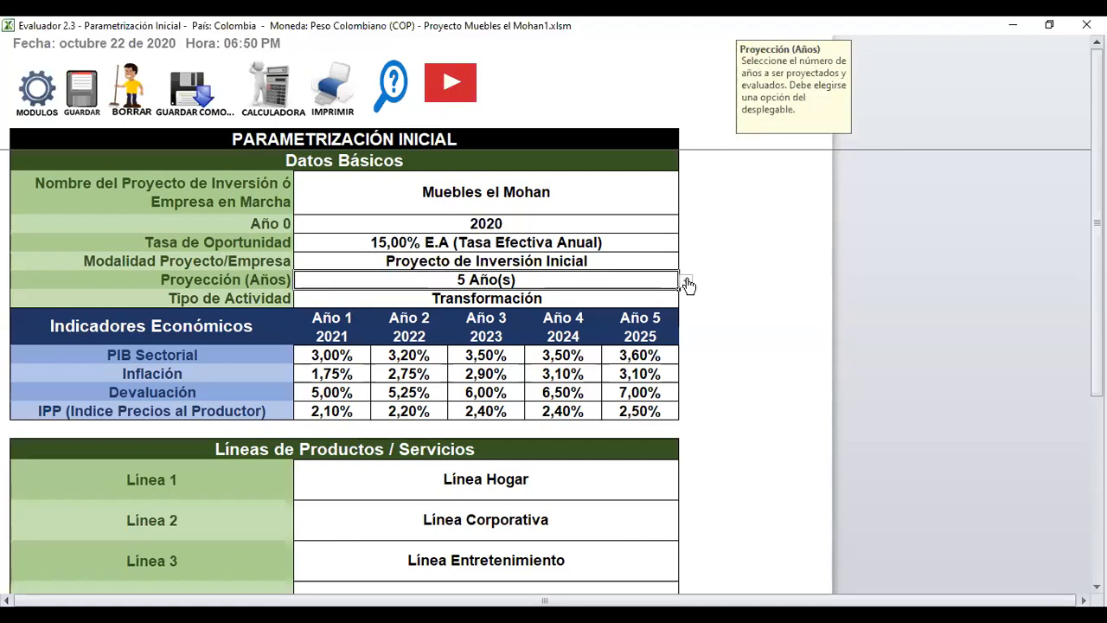
click(686, 278)
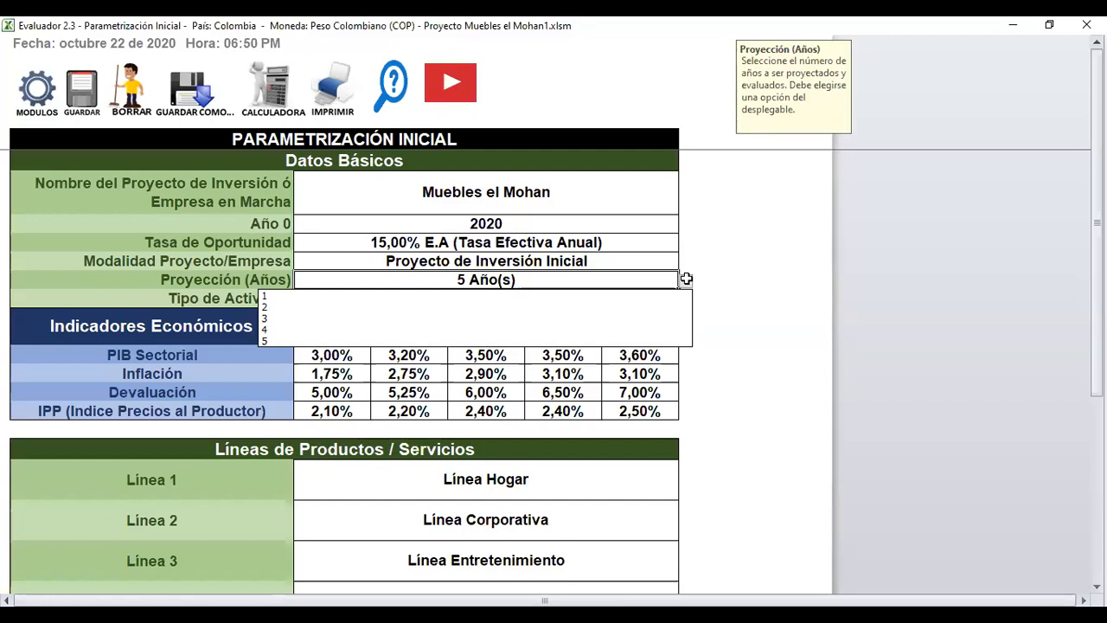
click(519, 288)
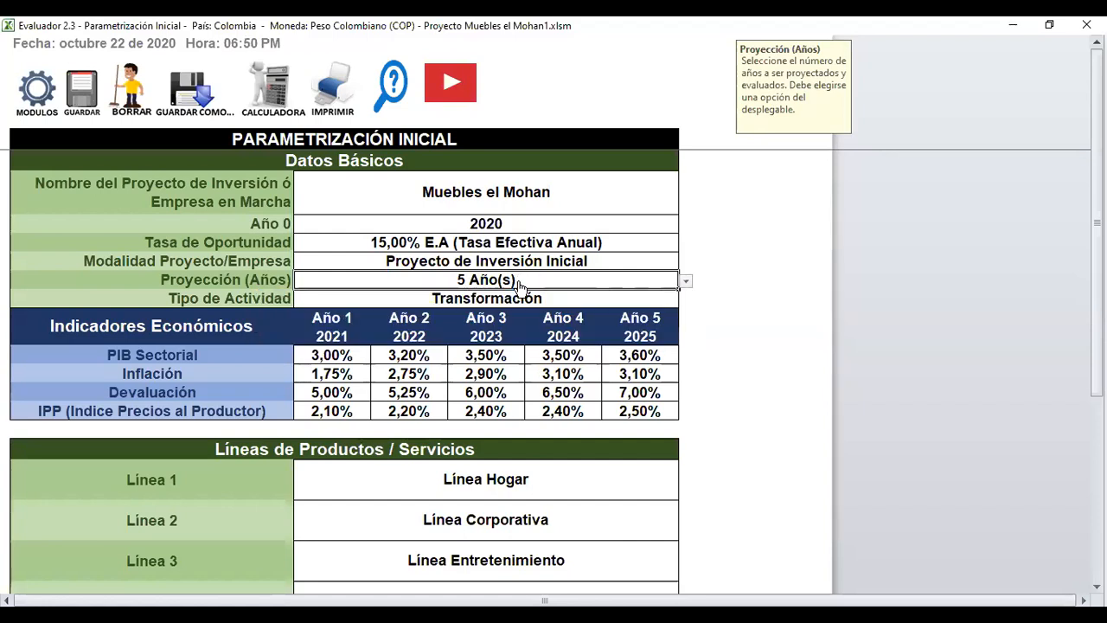
click(647, 305)
click(685, 301)
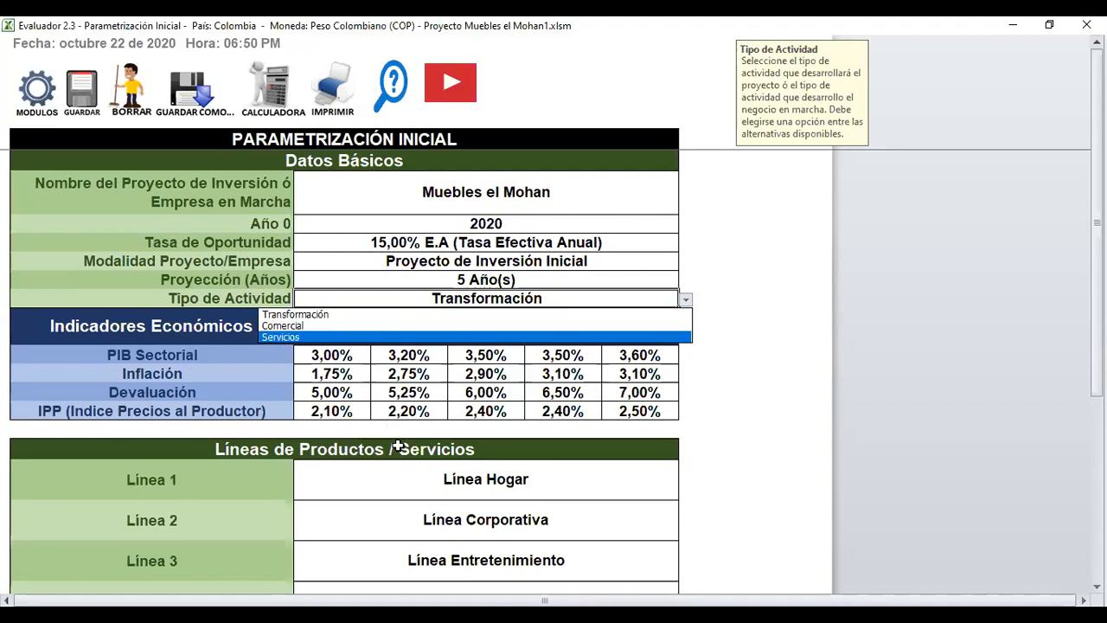
click(713, 356)
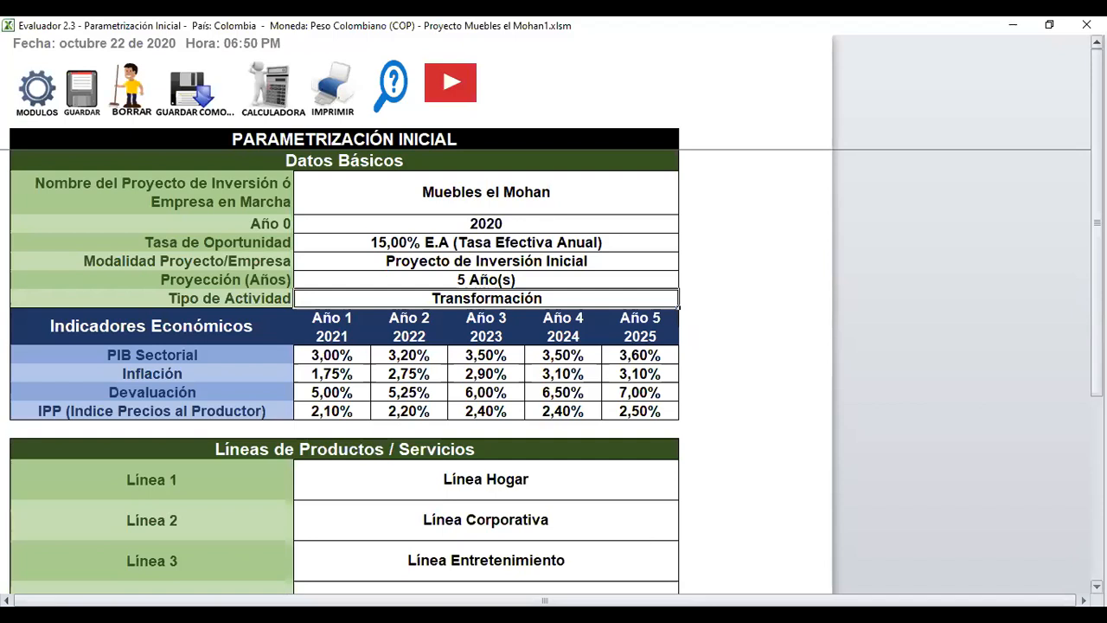
Step: Examine the Indicadores Económicos and Líneas de Productos / Servicios sections
click(1096, 587)
click(1097, 586)
click(1096, 586)
click(1097, 586)
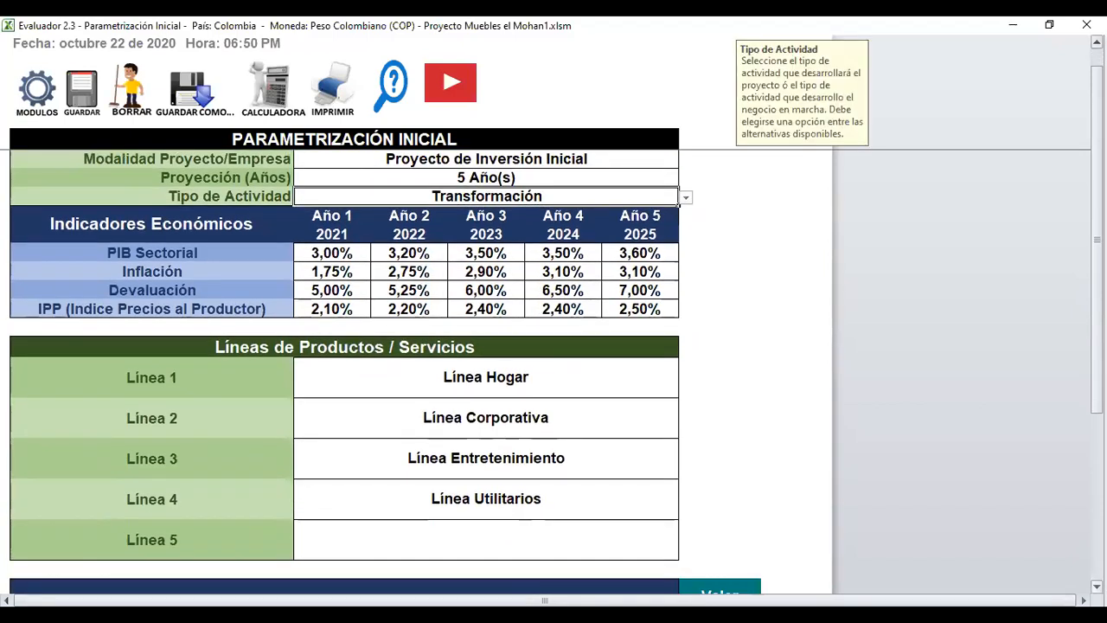
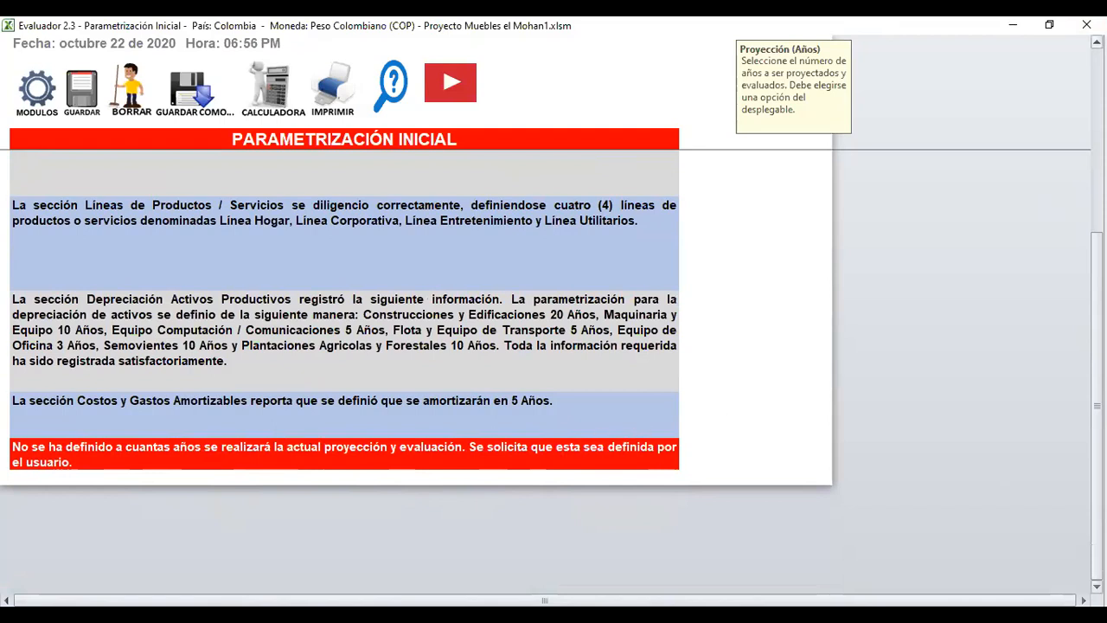
Step: Review the module's validation messages and set Proyección (Años) to 5
scroll(345, 346, up, 3)
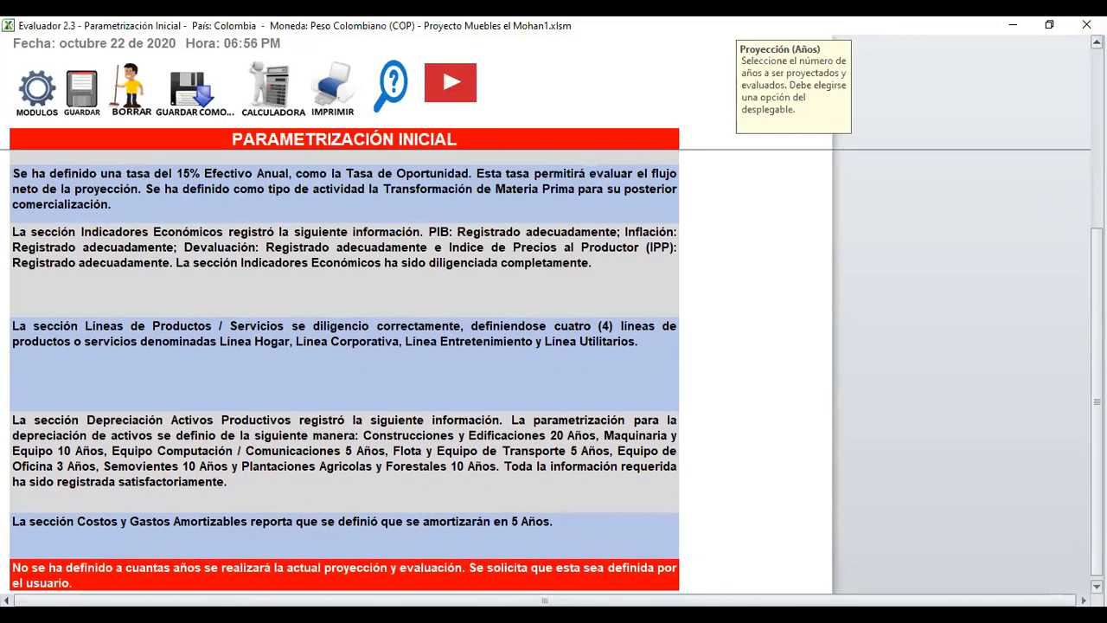
scroll(344, 364, up, 3)
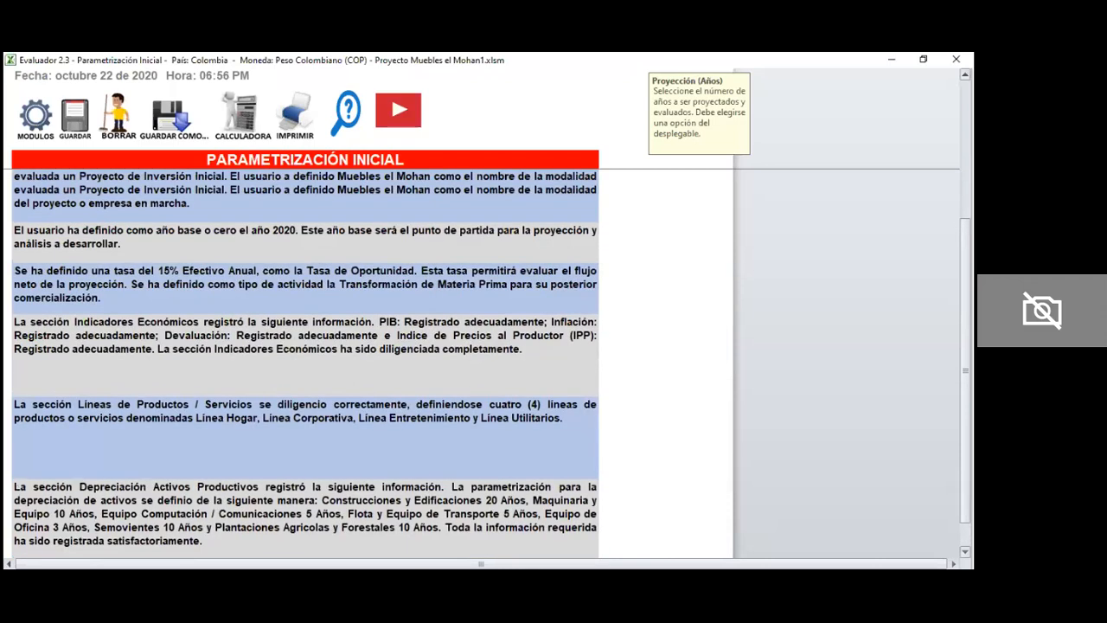
scroll(328, 287, up, 10)
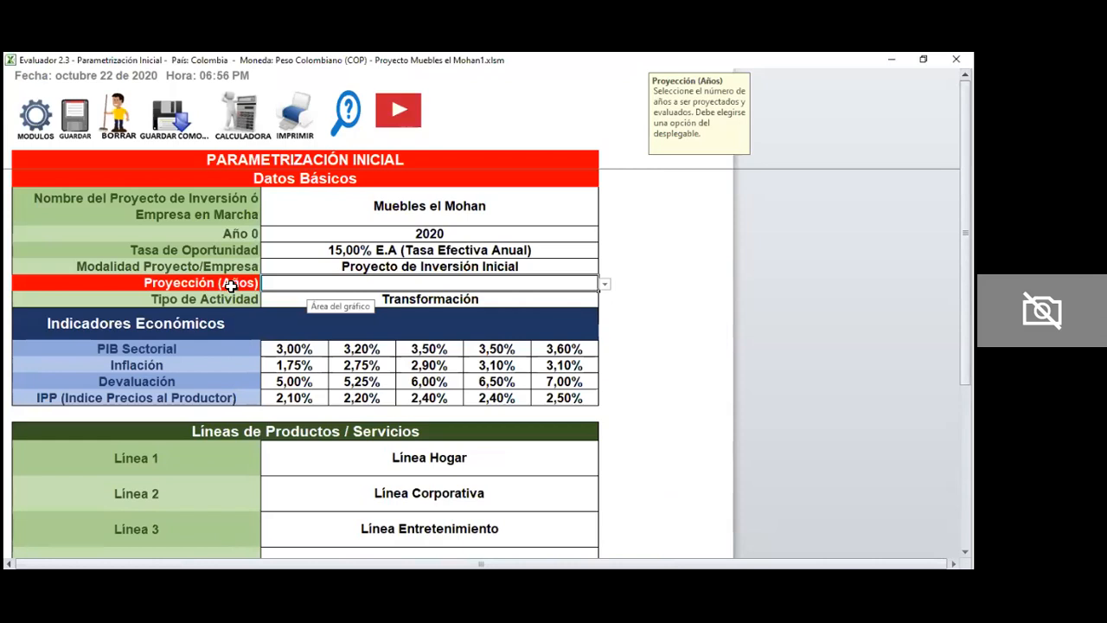
click(607, 287)
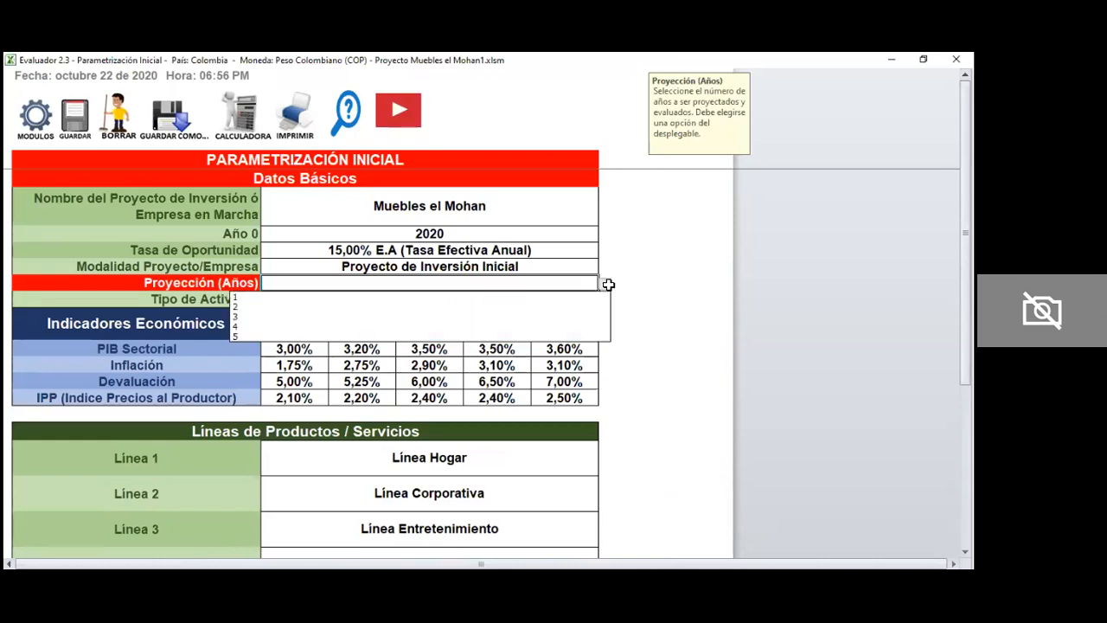
click(364, 337)
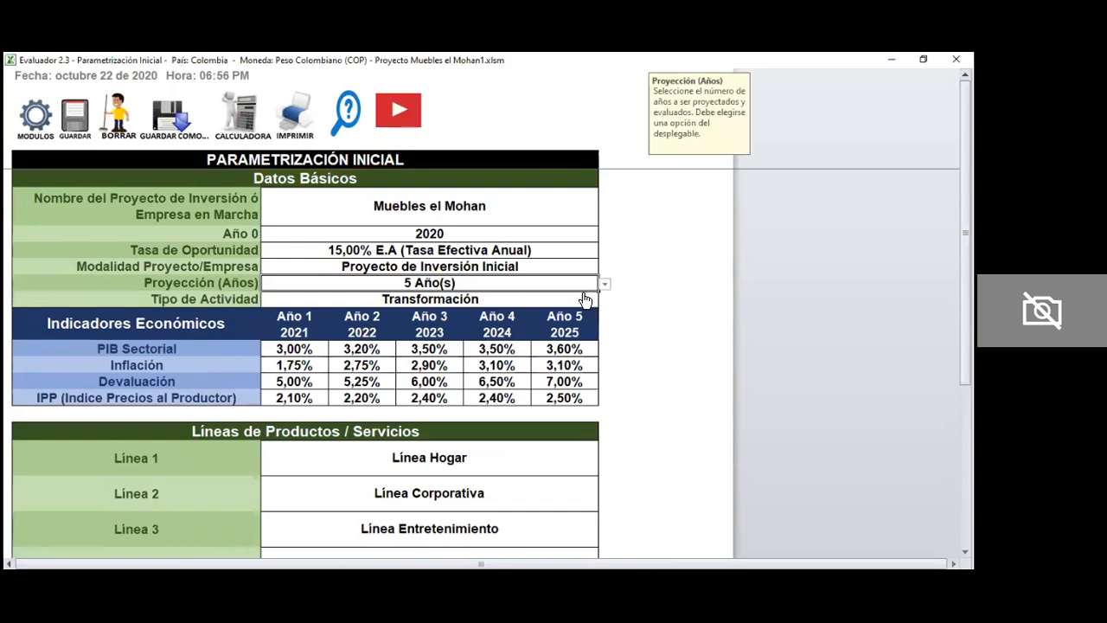
Step: Clear the Proyección (Años) value and check how the module navigator flags the omission
key(Delete)
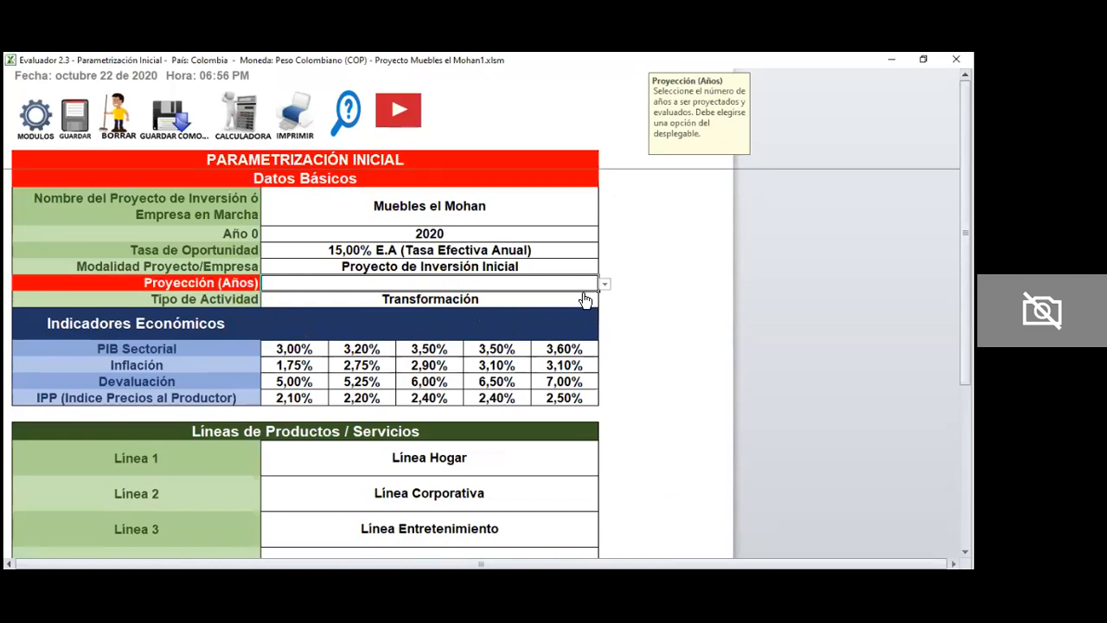
click(34, 120)
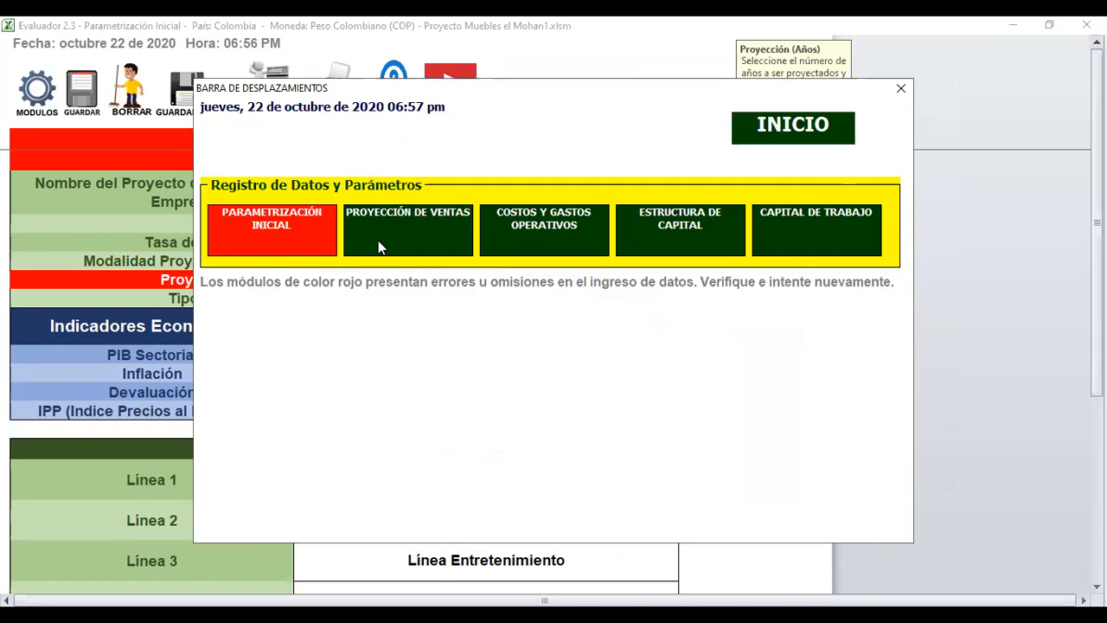
click(718, 233)
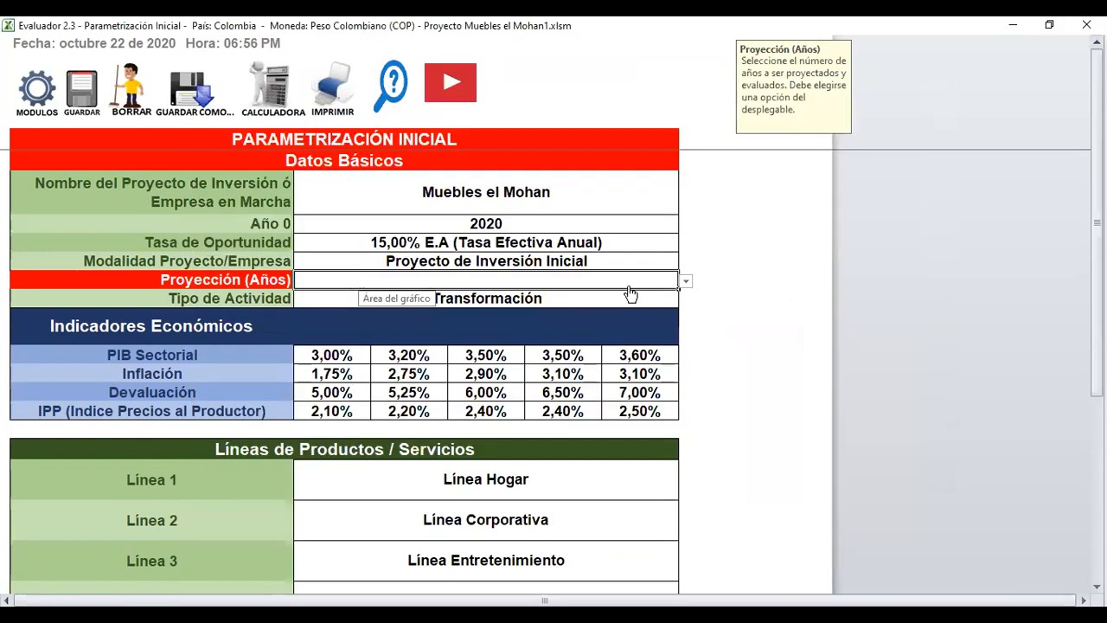
Step: Set Proyección (Años) to 5 and reopen the module navigator
click(686, 281)
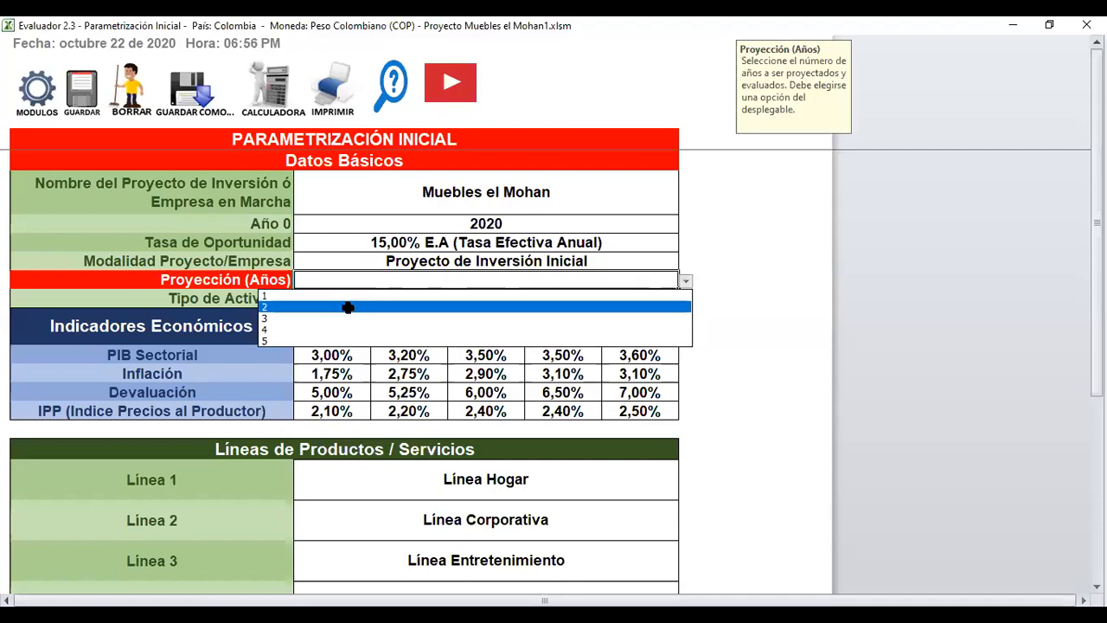
click(272, 342)
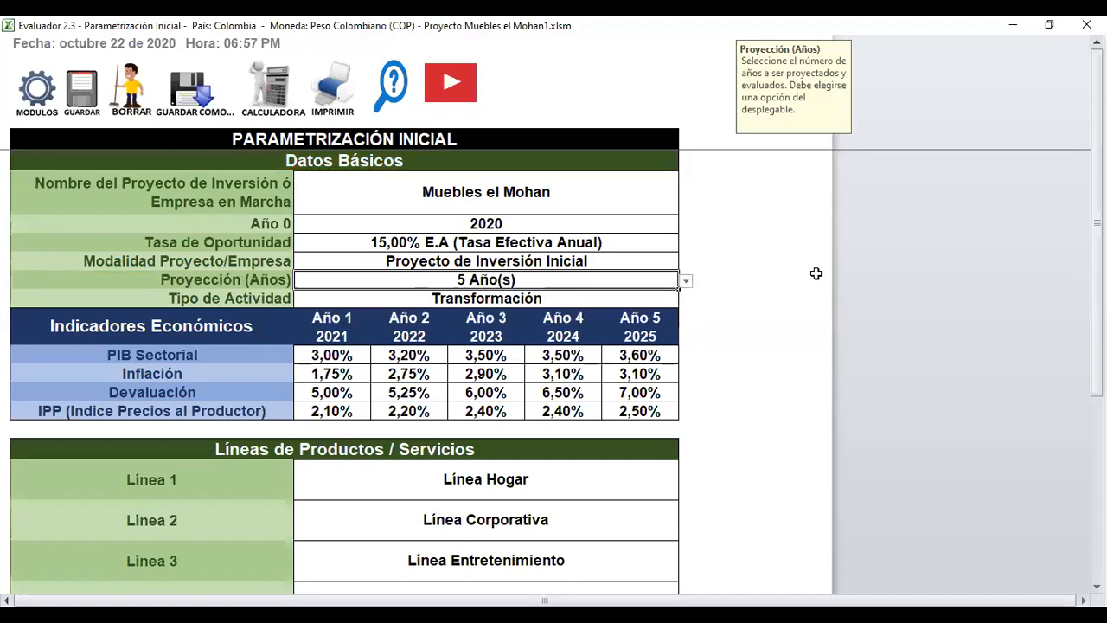
click(45, 98)
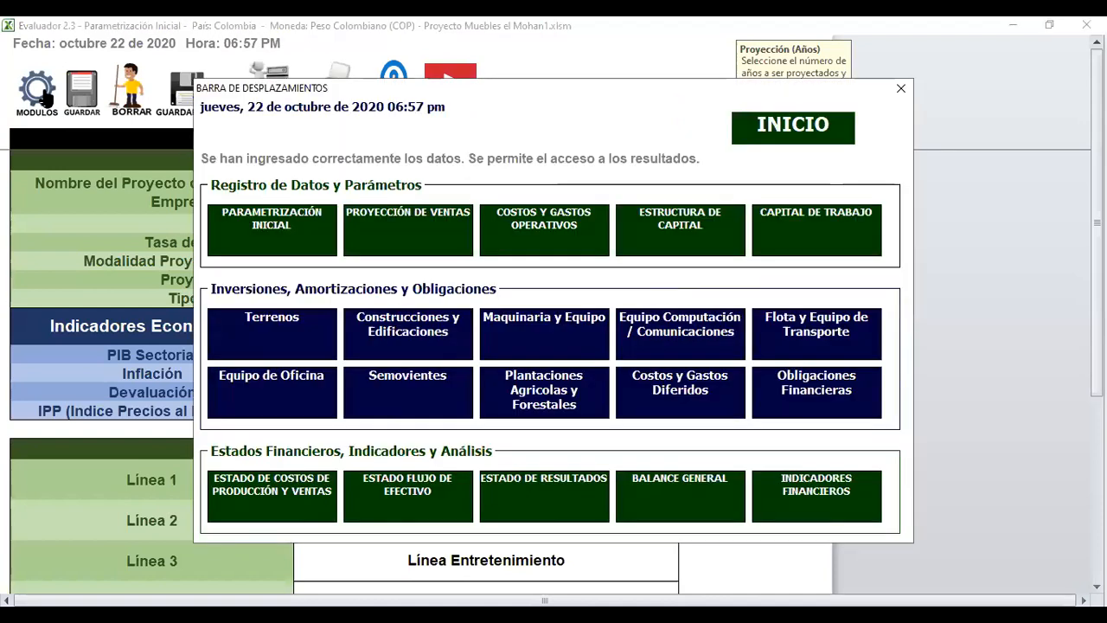
Step: Close and reopen the module navigator and go to the Proyección de Ventas module
click(901, 88)
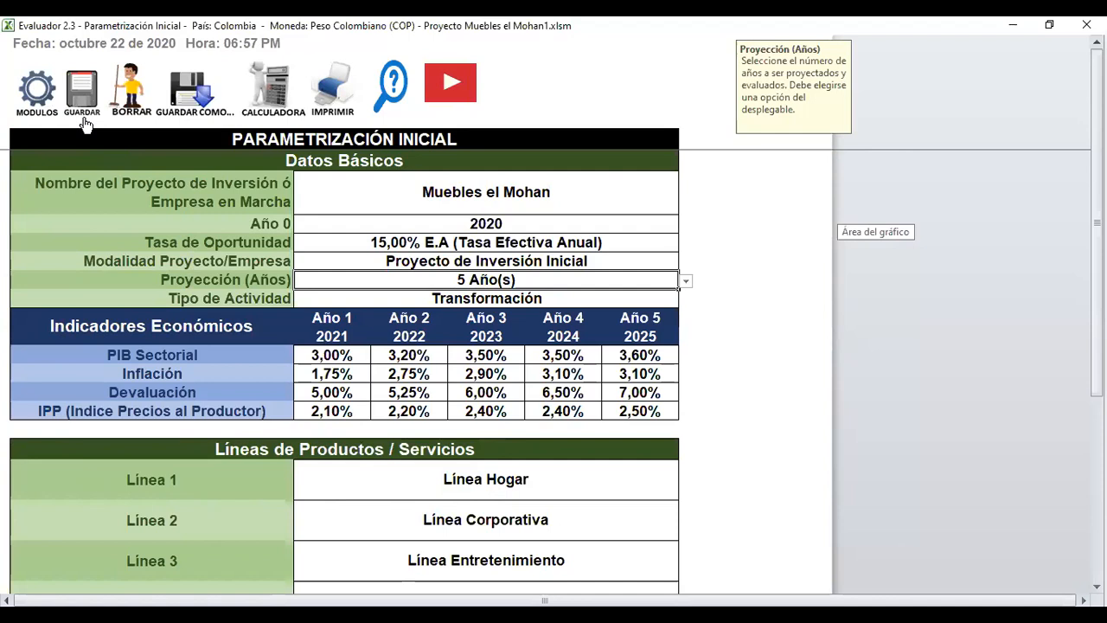
click(37, 89)
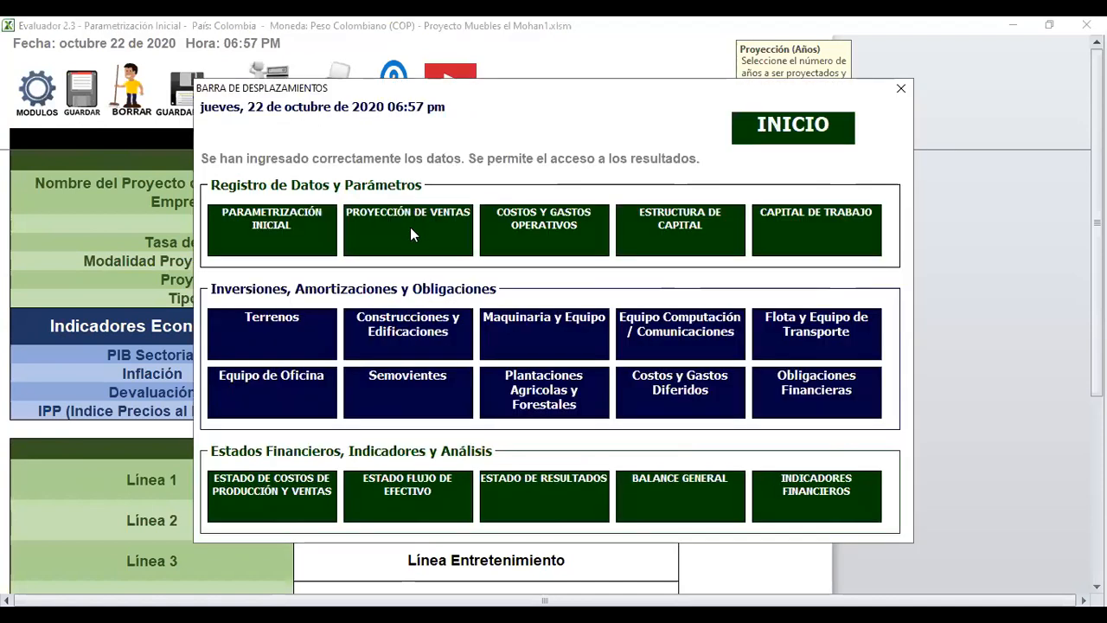
click(410, 230)
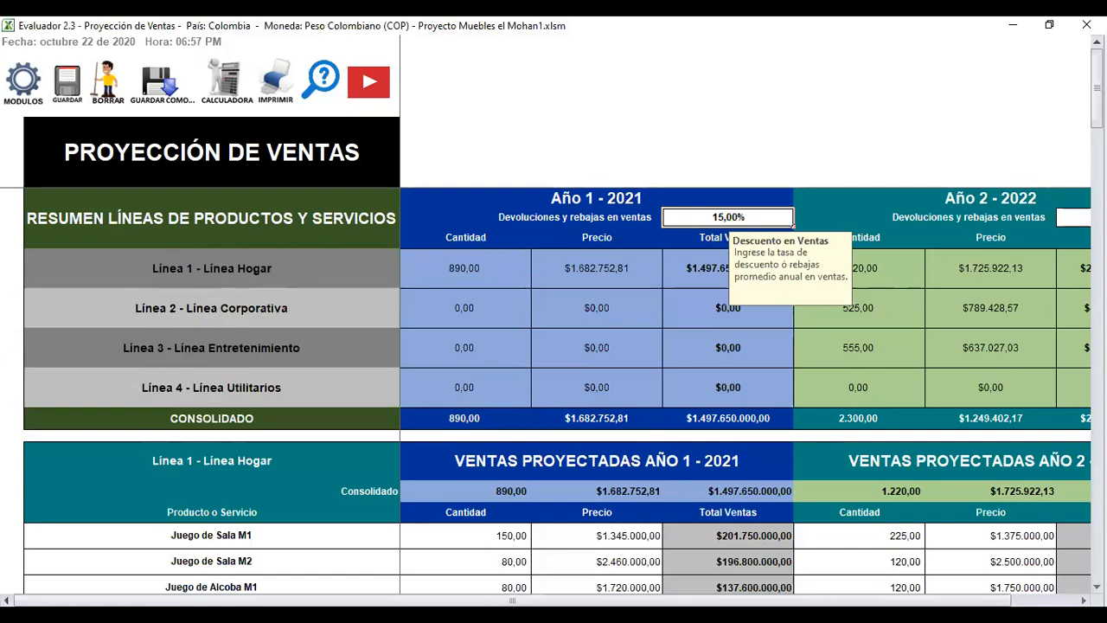
Step: Examine the Línea Hogar product names and the input guidance for their Año 1 quantities and prices
scroll(553, 390, down, 3)
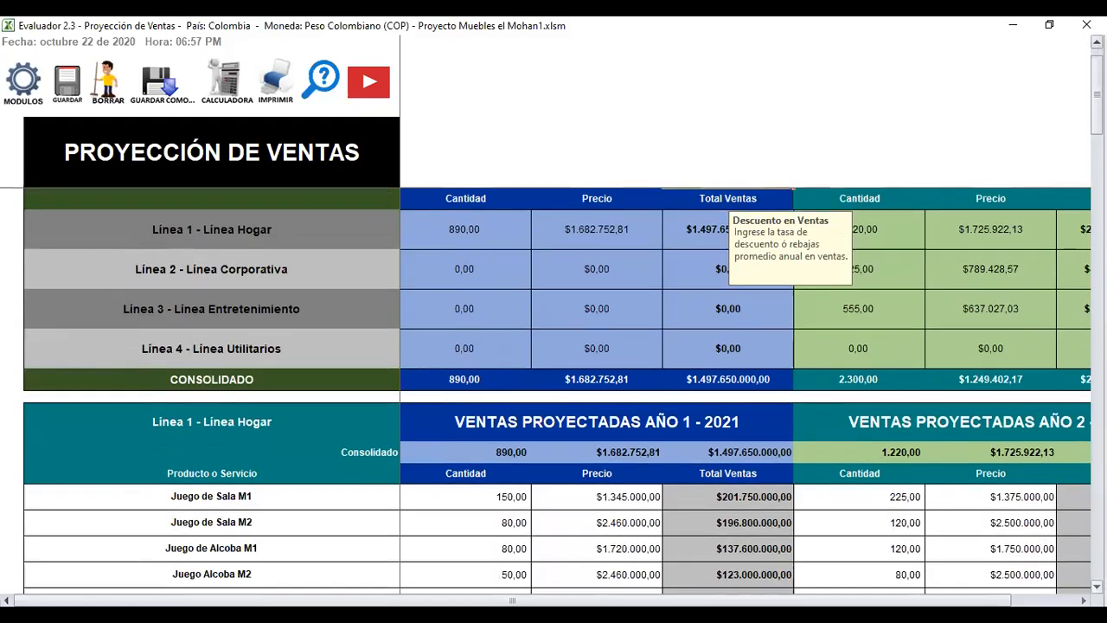
scroll(270, 337, down, 2)
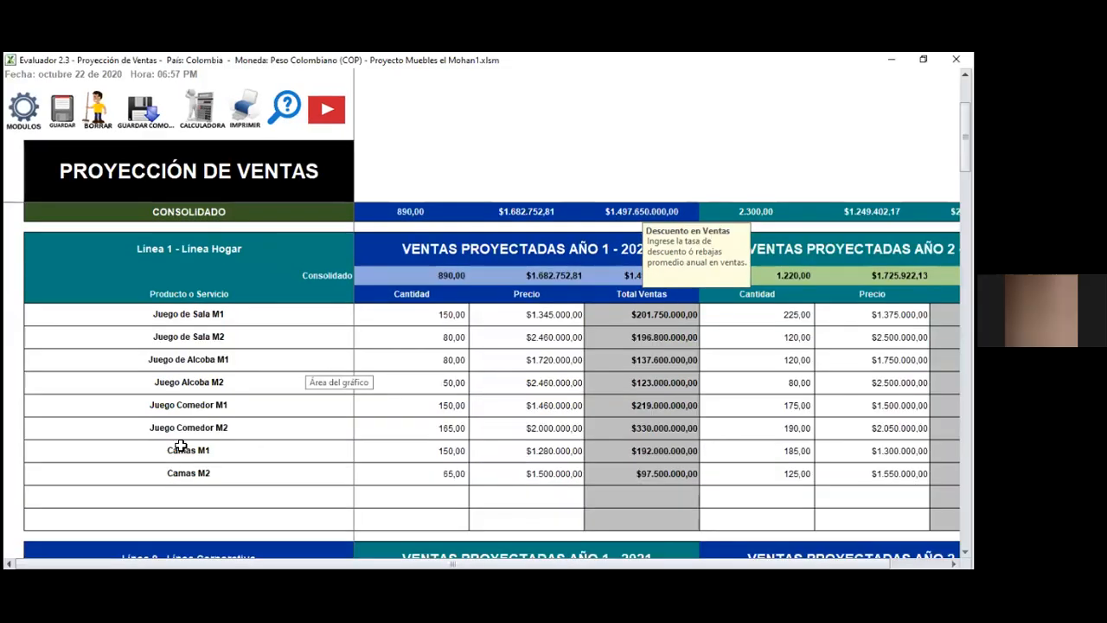
click(188, 471)
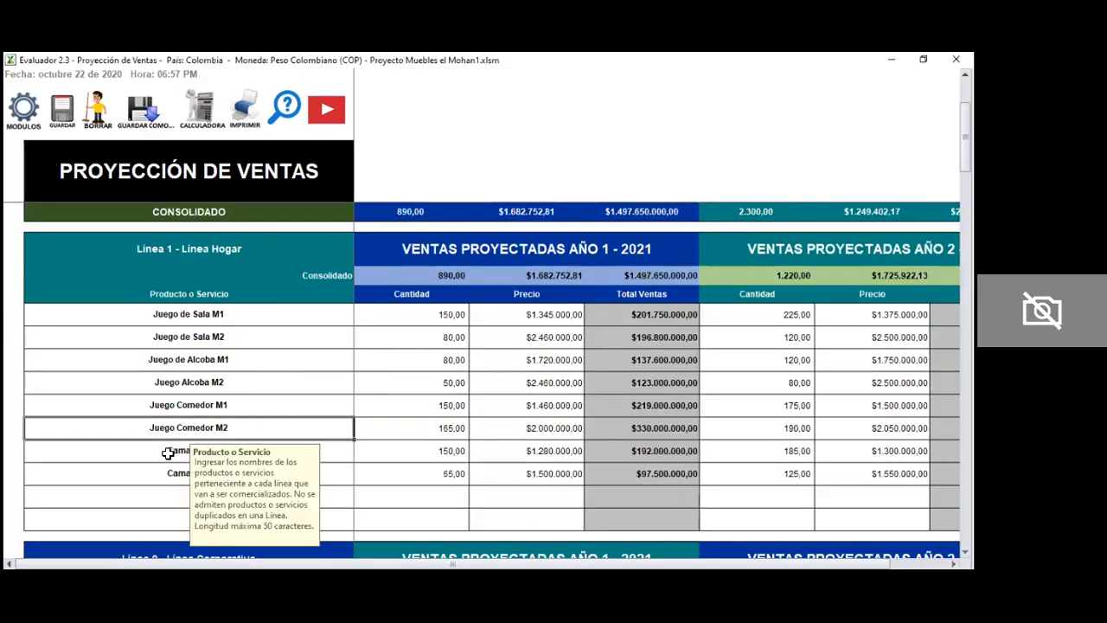
click(153, 474)
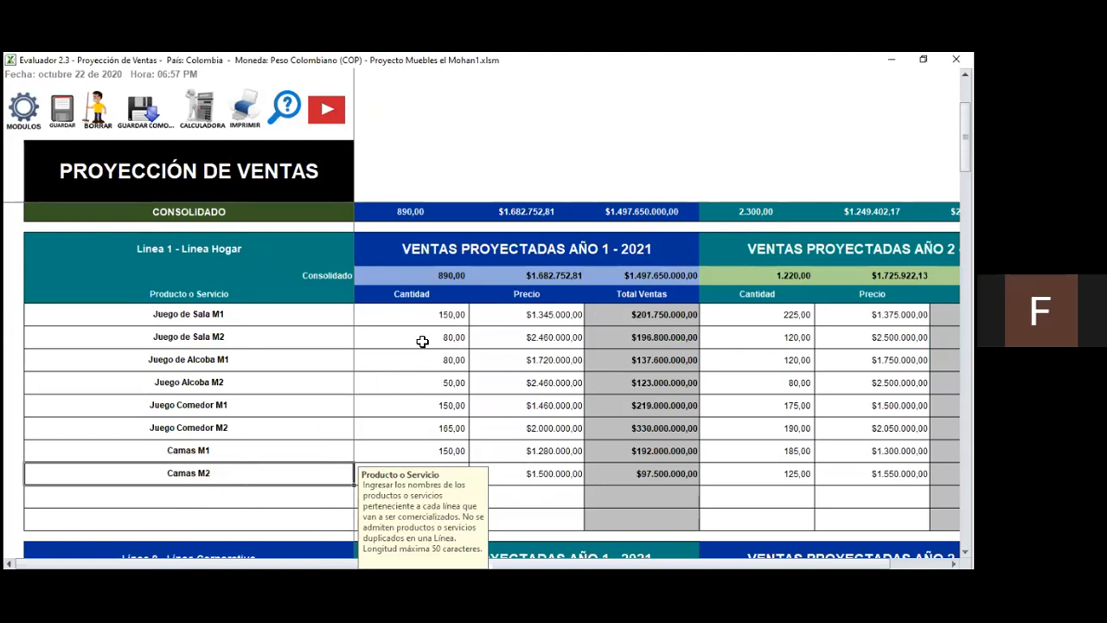
click(405, 315)
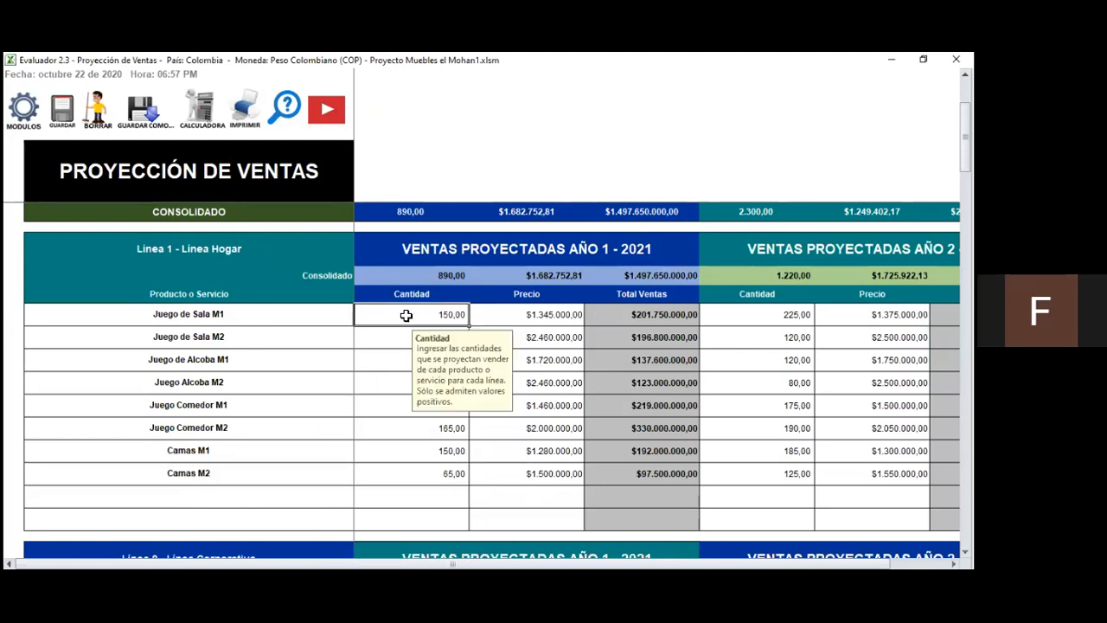
click(519, 318)
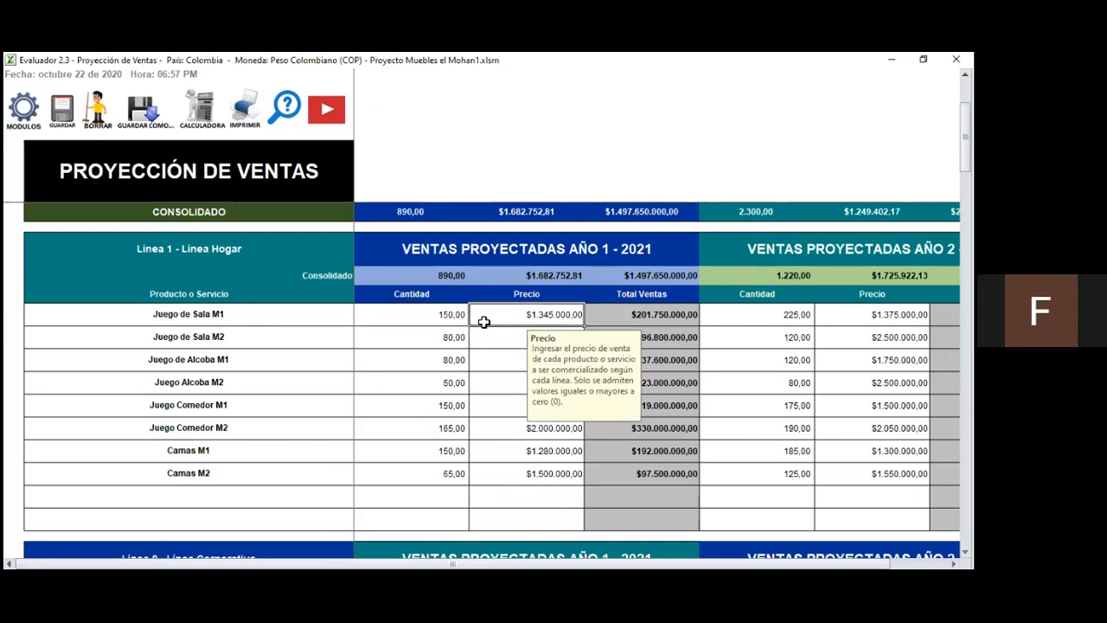
click(429, 320)
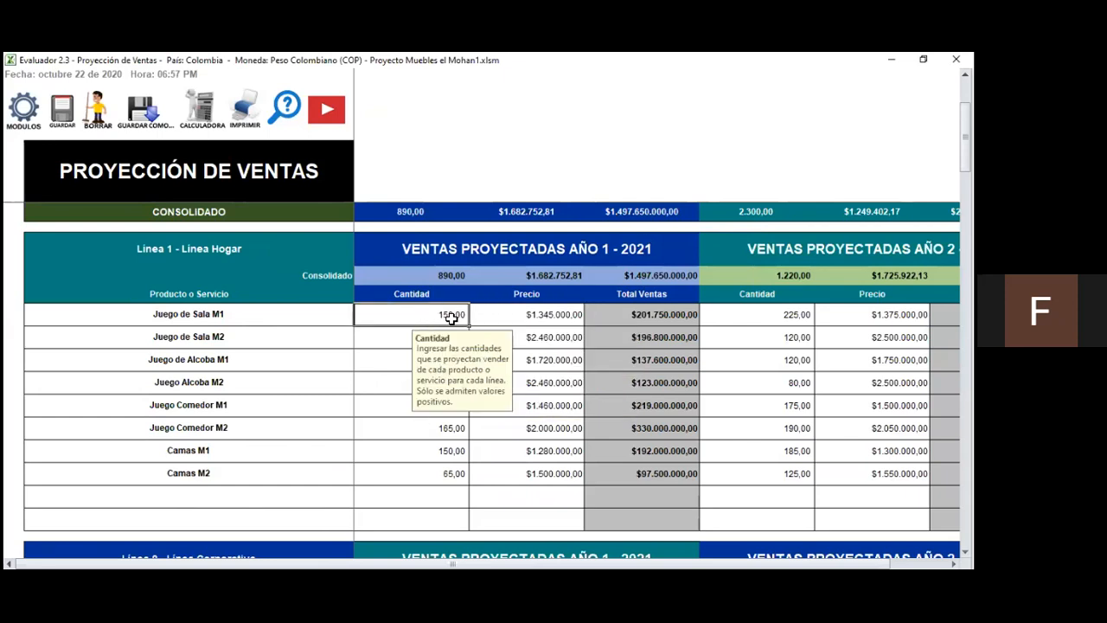
click(500, 315)
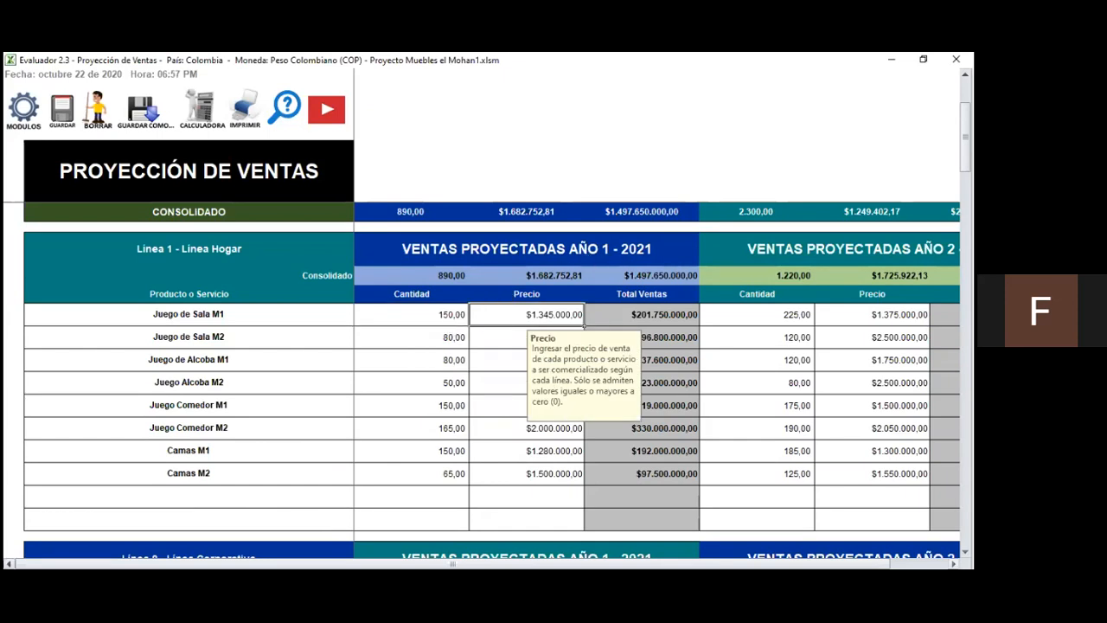
Step: Review the Línea Hogar projected sales from Año 2 through Año 5
click(954, 564)
click(954, 564)
click(954, 564)
click(954, 564)
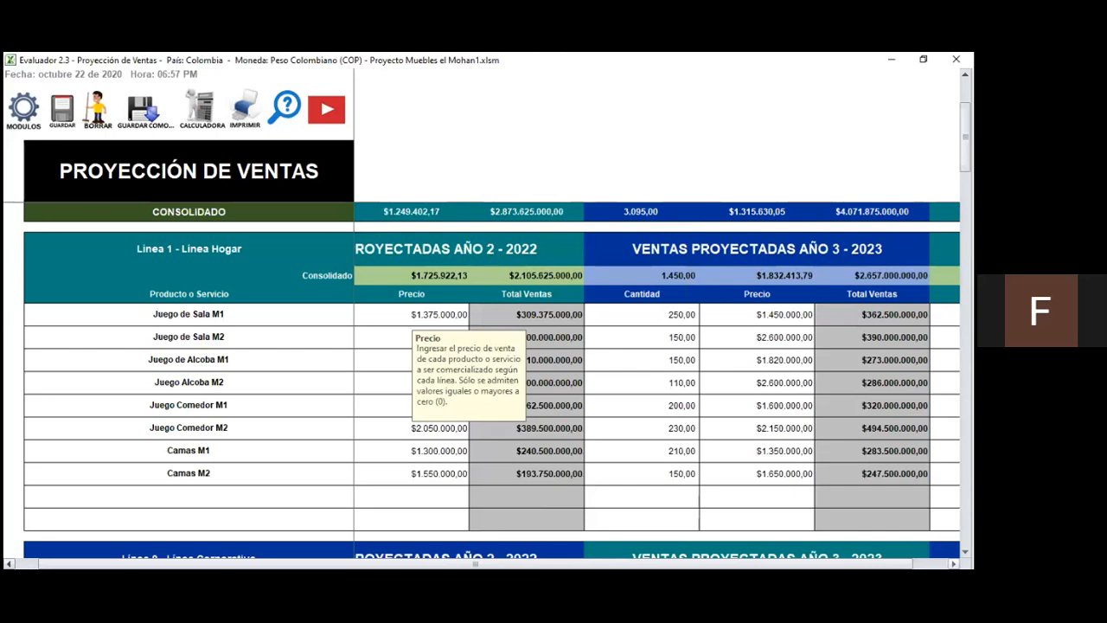
click(954, 564)
click(954, 564)
click(954, 564)
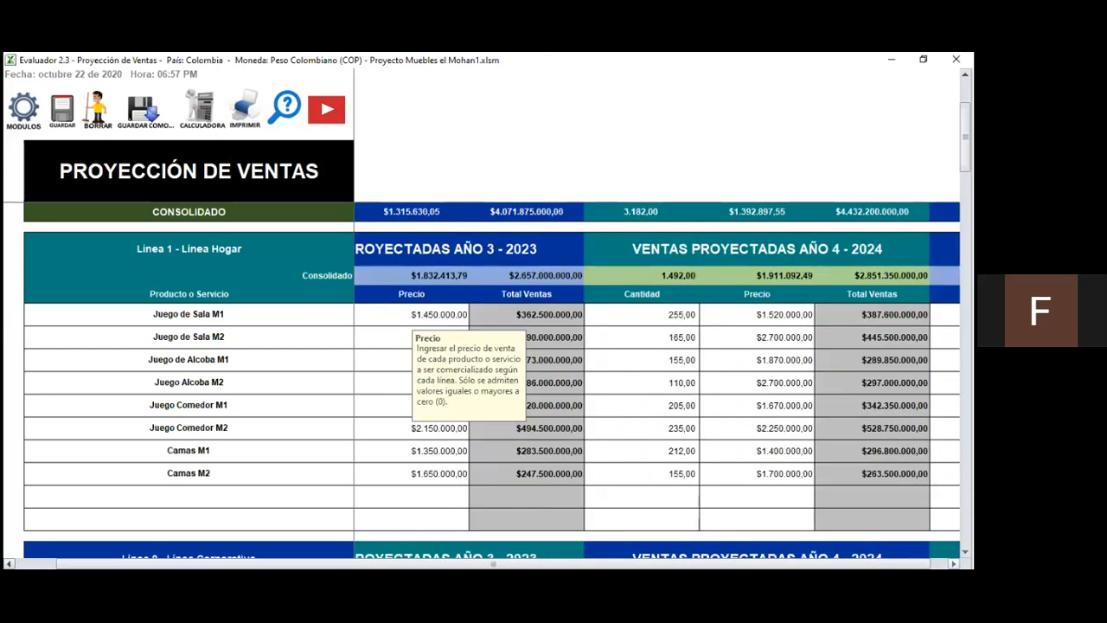
click(954, 564)
click(954, 564)
click(954, 564)
click(954, 564)
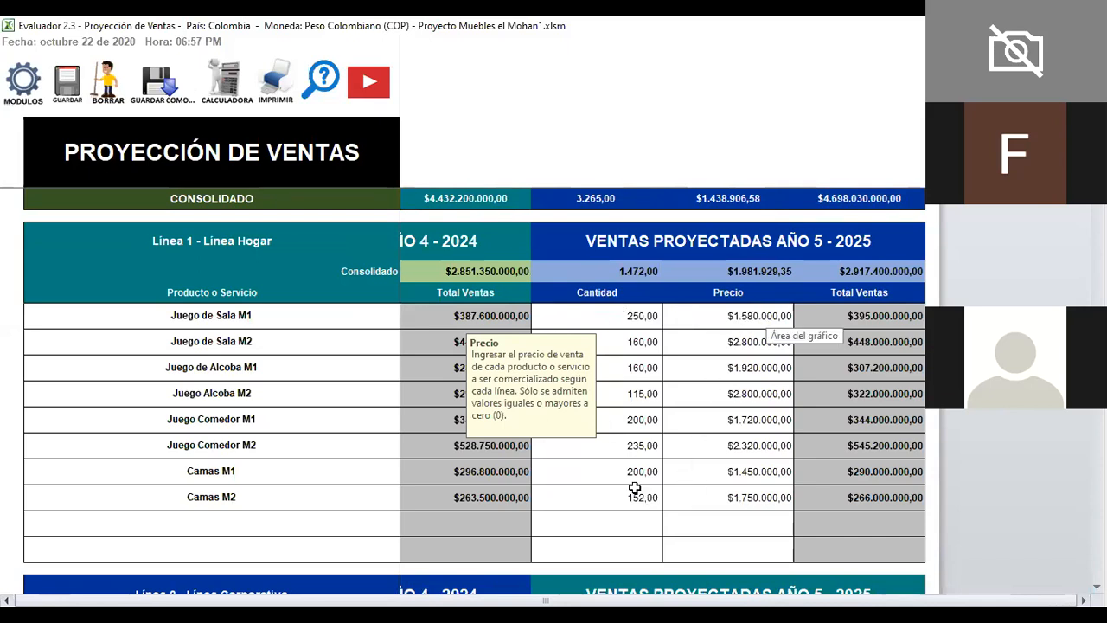
Step: Inspect the Año 5 quantity and price cells of Línea Hogar, the product header and the consolidated price
click(617, 345)
drag(630, 399, 659, 166)
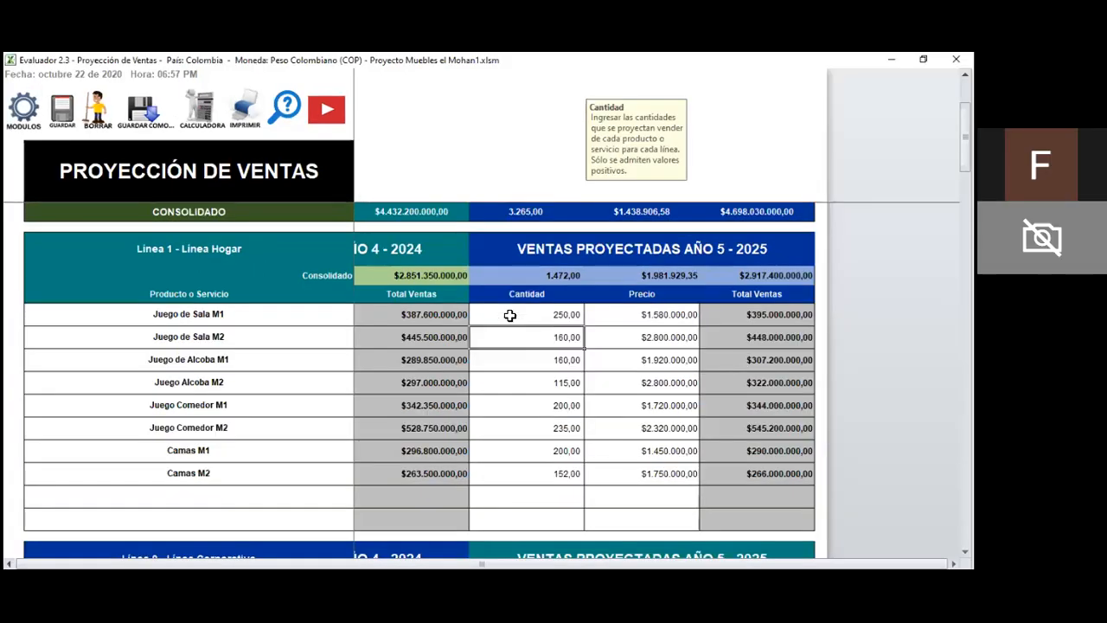
click(578, 317)
click(639, 314)
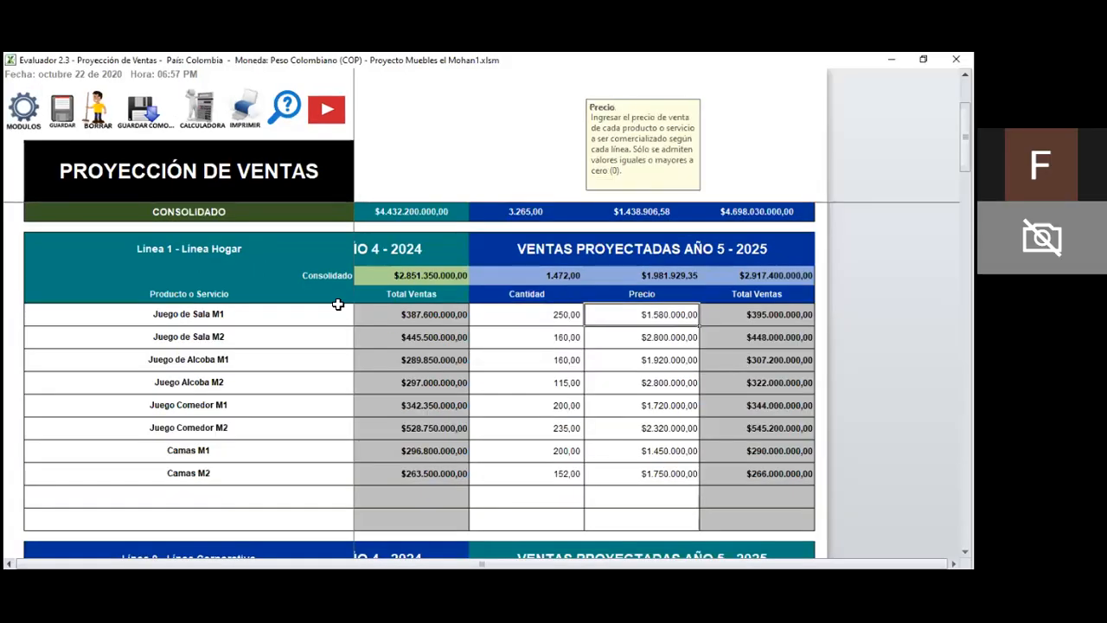
click(218, 249)
click(173, 296)
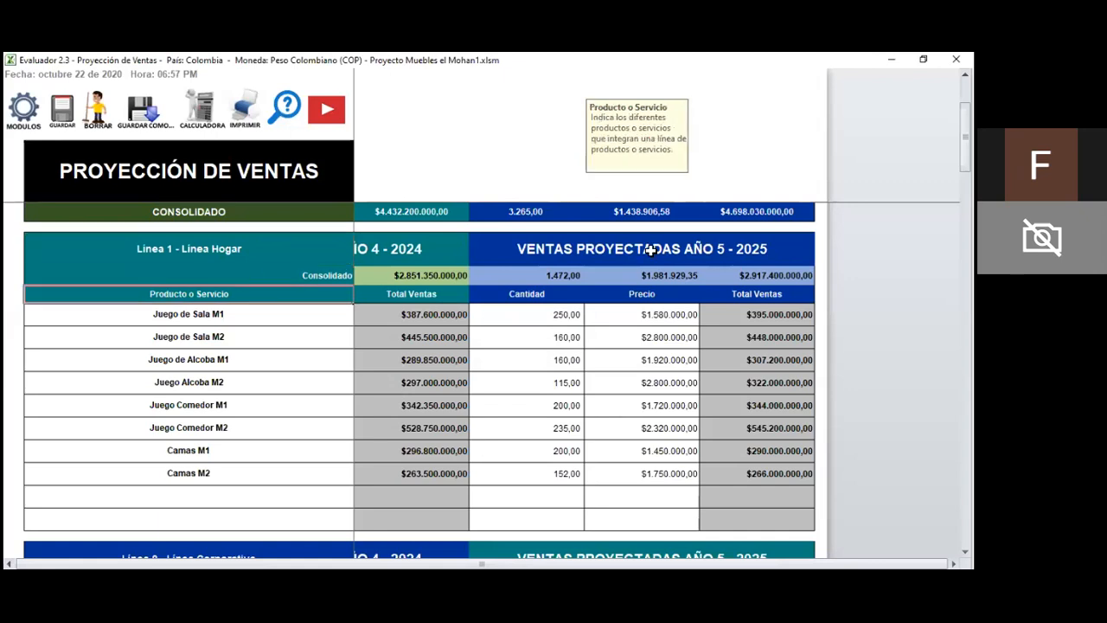
click(655, 250)
click(642, 212)
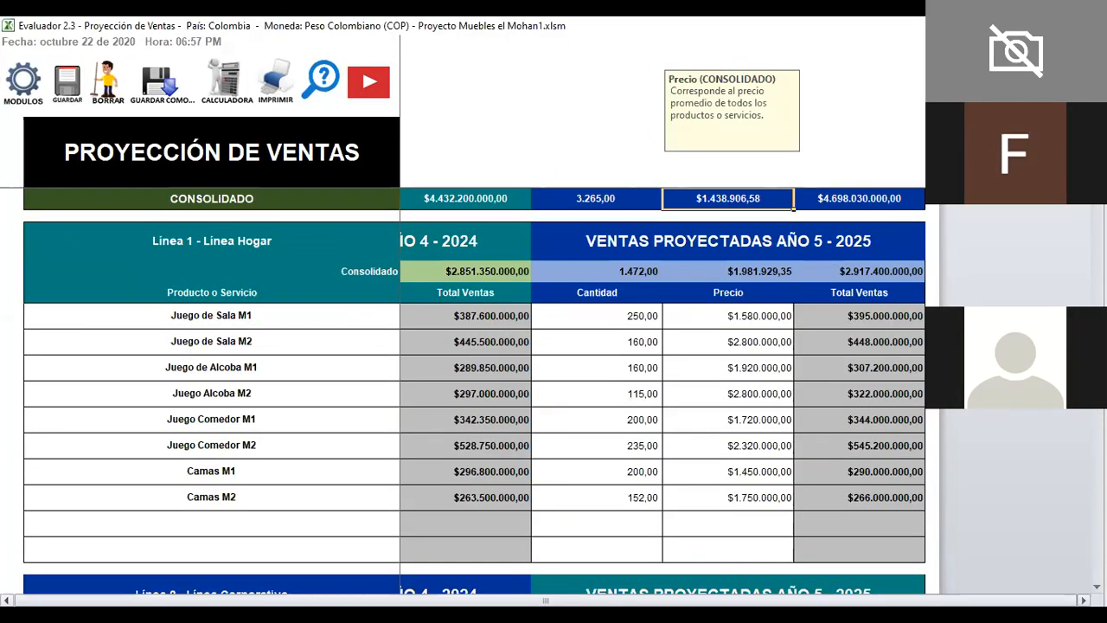
Step: Return to Año 1 and examine the Línea Corporativa products with their quantities and prices
scroll(657, 390, left, 10)
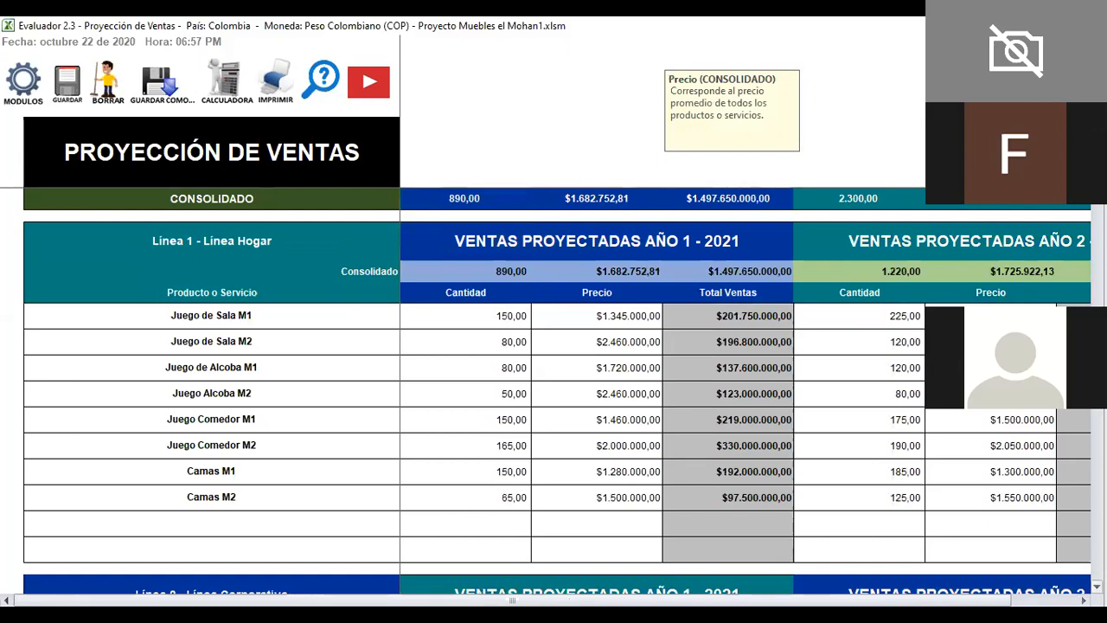
scroll(553, 389, down, 5)
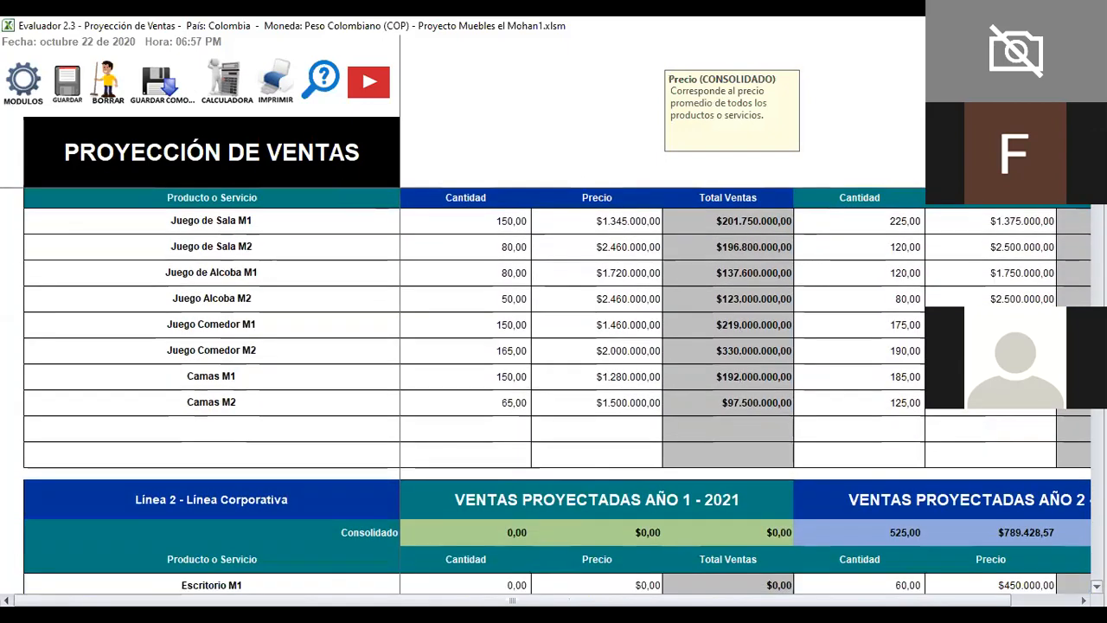
scroll(553, 389, down, 4)
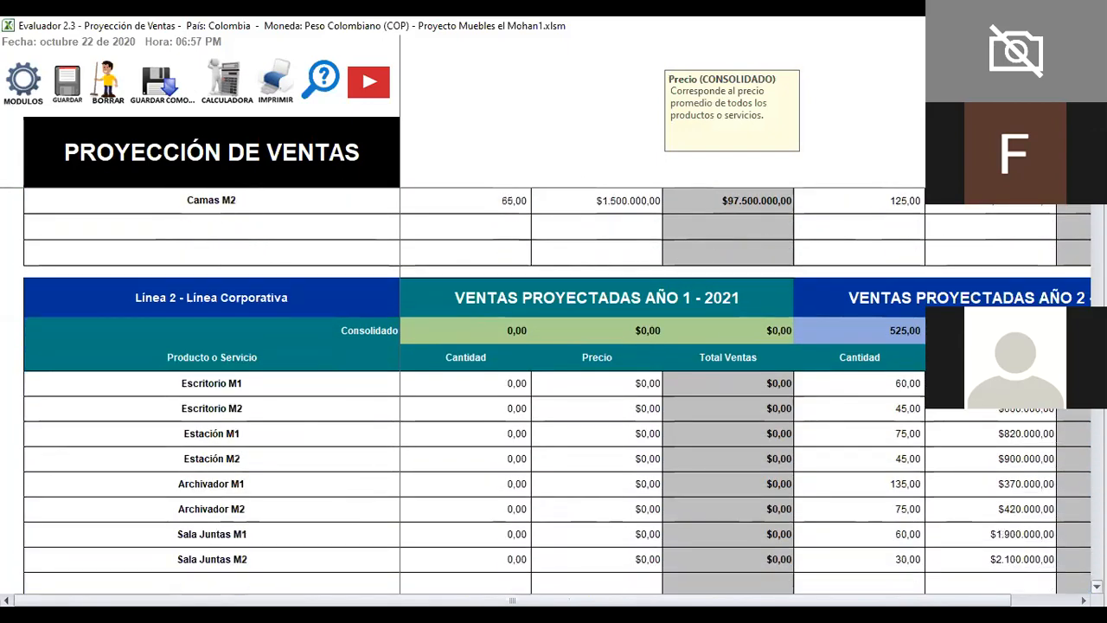
scroll(554, 389, down, 2)
scroll(603, 453, down, 1)
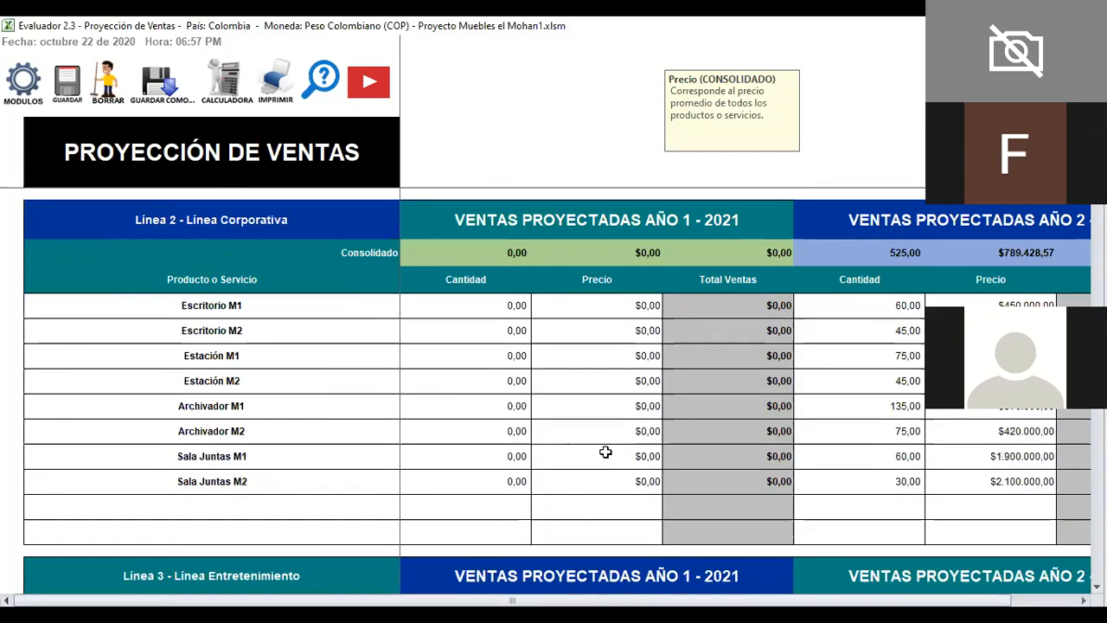
click(500, 363)
Step: Go back to the product and service line summary and examine each line's Año 1 quantity, average price and total sales
key(Up)
key(Up)
key(Up)
key(Up)
key(Up)
key(Up)
key(Up)
key(Up)
key(Up)
key(Up)
key(Up)
key(Up)
key(Up)
key(Up)
key(Up)
key(Up)
key(Up)
key(Up)
key(Up)
key(Up)
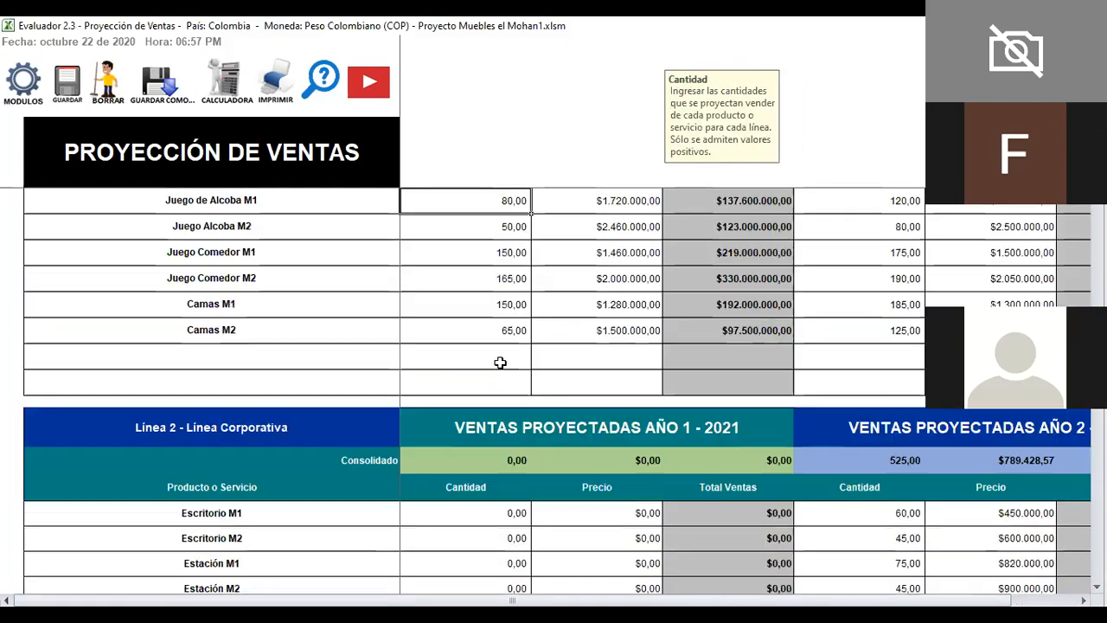
key(Up)
key(Up)
key(Up)
key(Up)
key(Up)
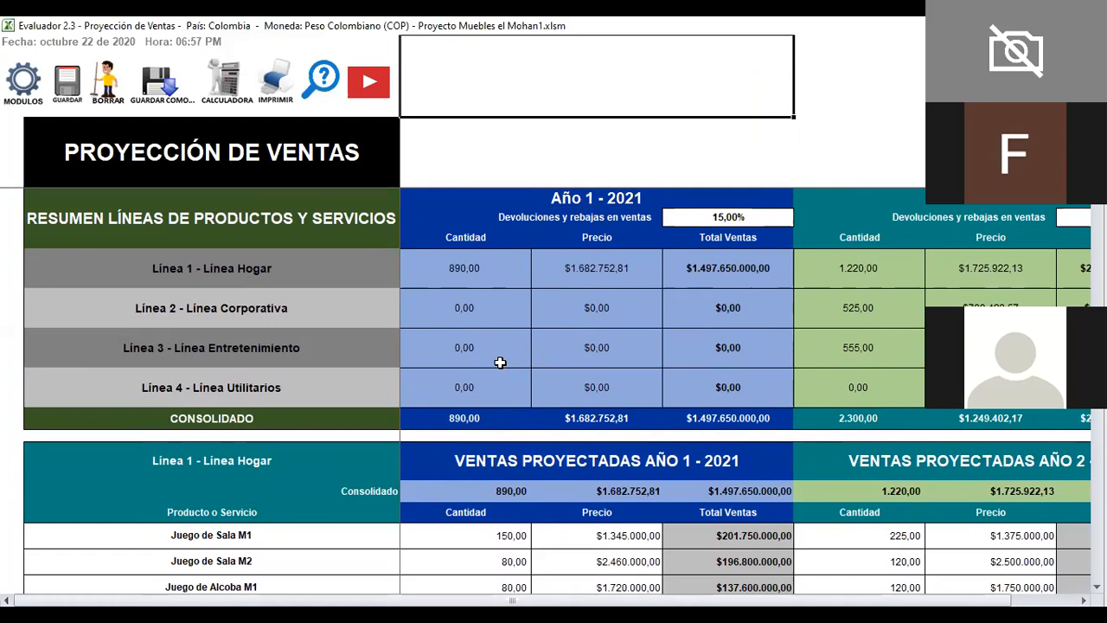
key(Down)
key(Down)
key(Down)
key(Down)
key(Down)
key(Down)
key(Down)
key(Up)
key(Up)
key(Up)
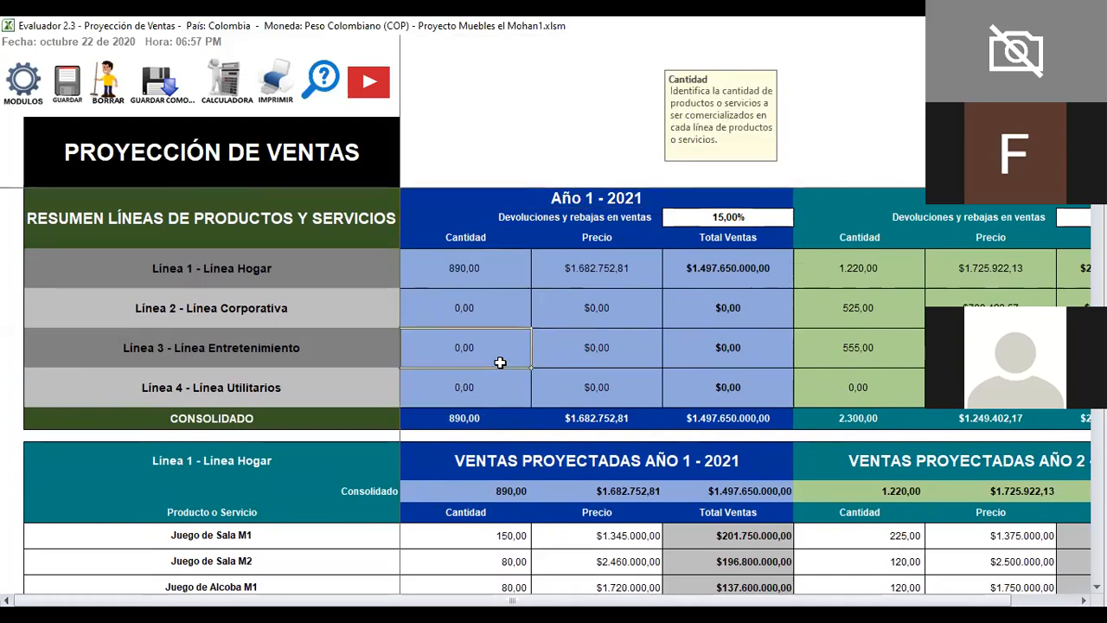
key(Right)
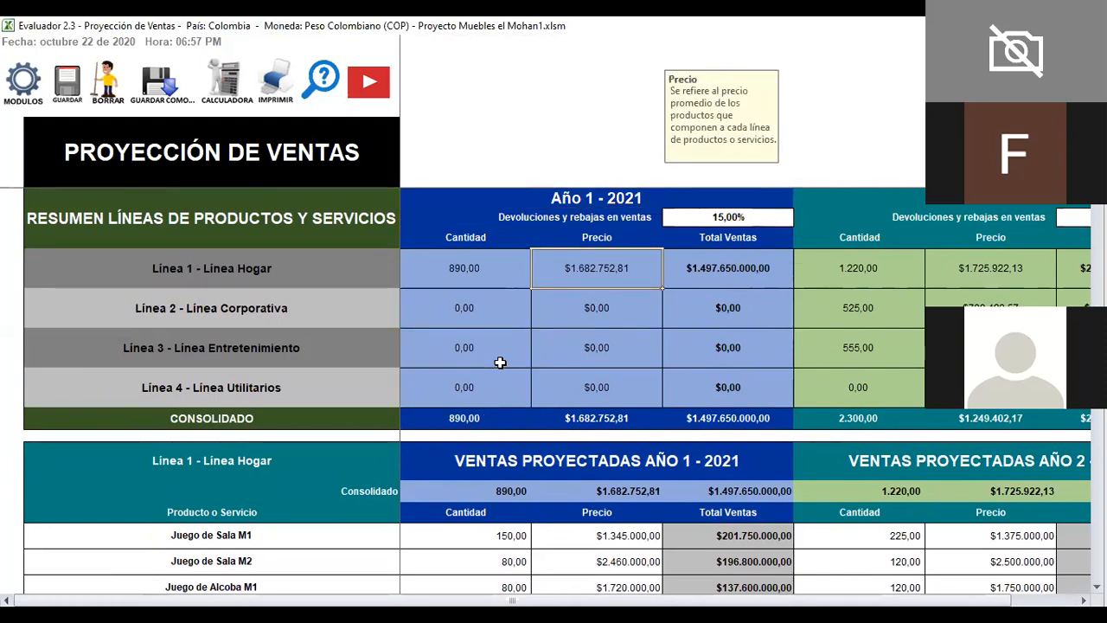
key(Right)
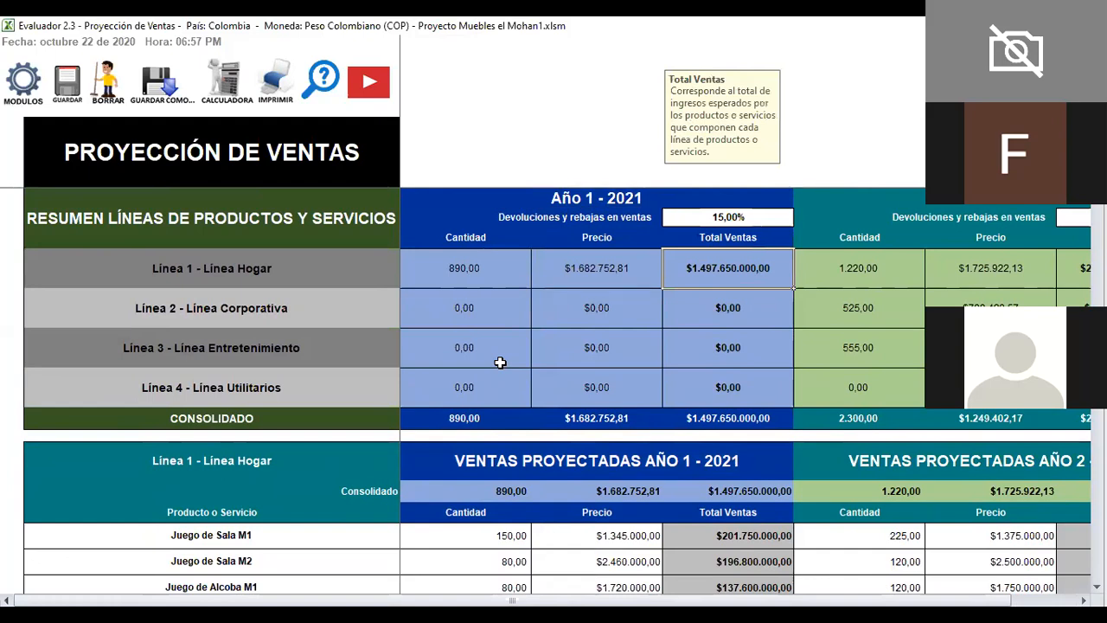
key(Left)
key(Down)
key(Down)
key(Down)
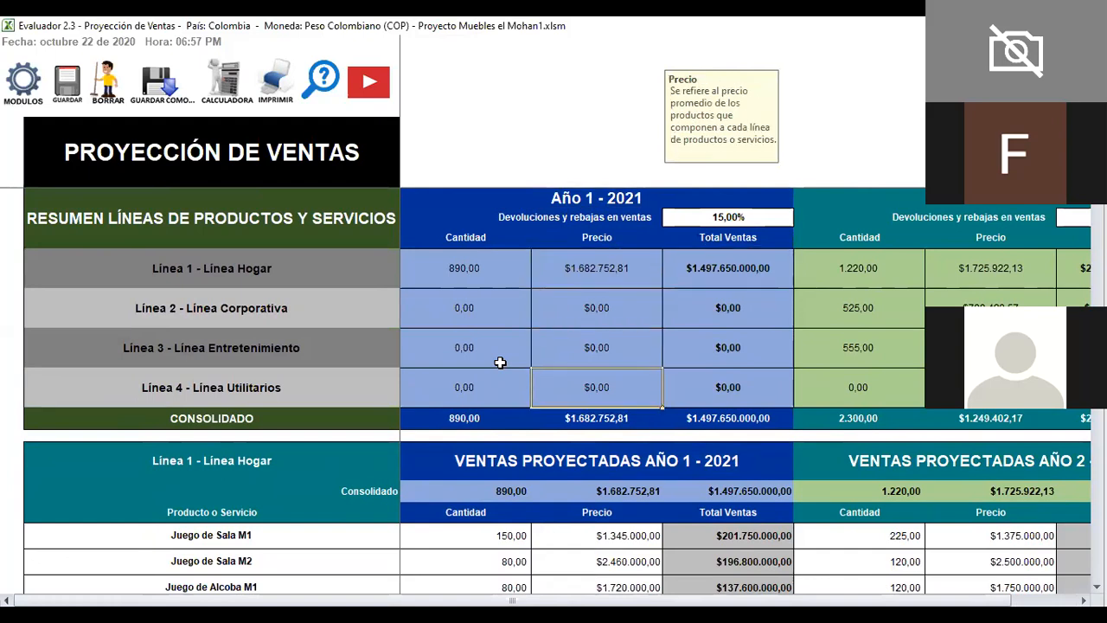
key(Down)
key(Up)
key(Up)
key(Up)
key(Up)
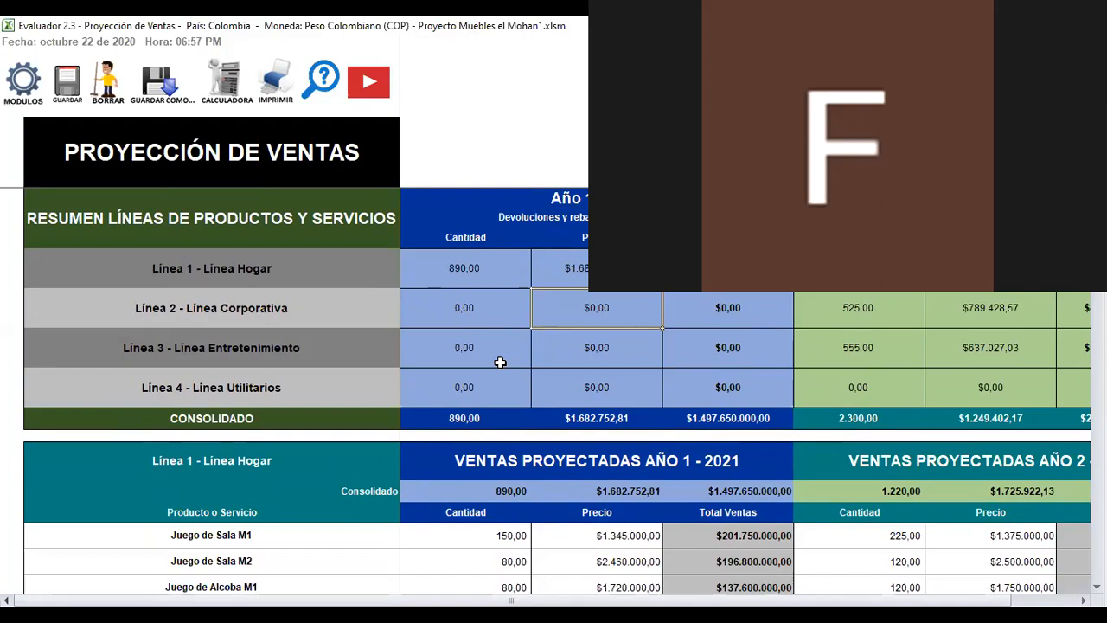
Step: Compare the sales summary of the four product lines across Año 2 through Año 5
scroll(500, 362, right, 1)
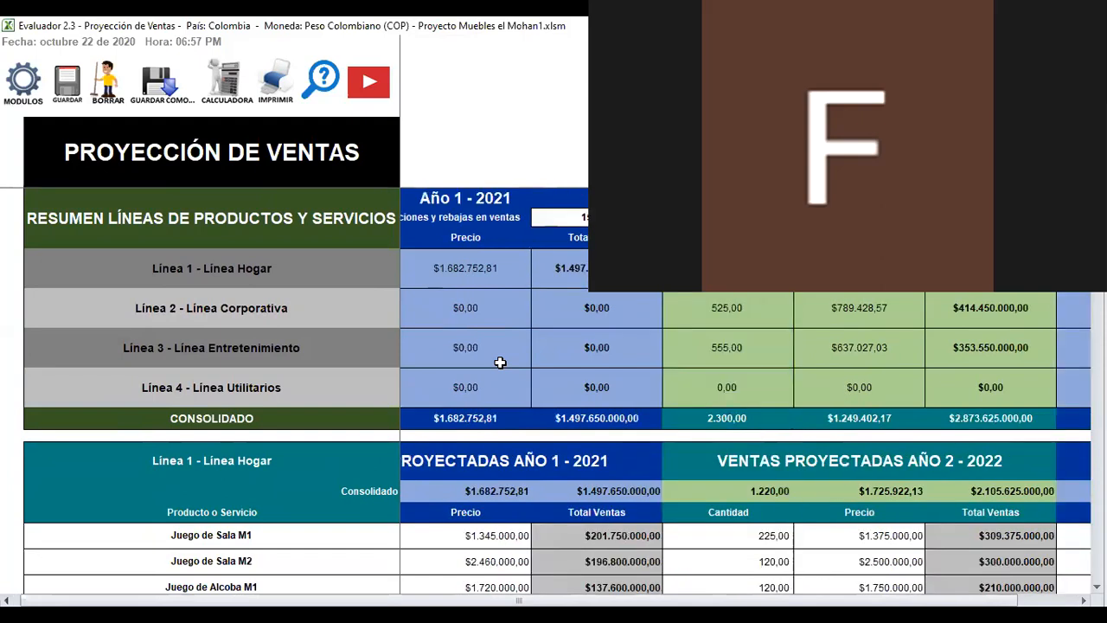
key(Down)
key(Left)
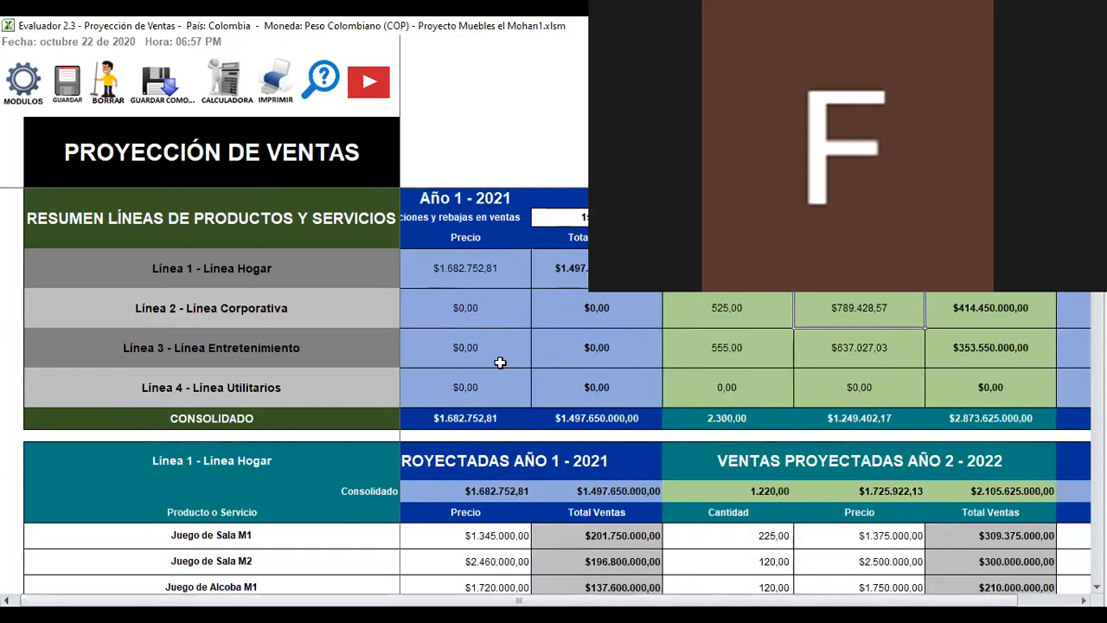
key(Down)
key(Down)
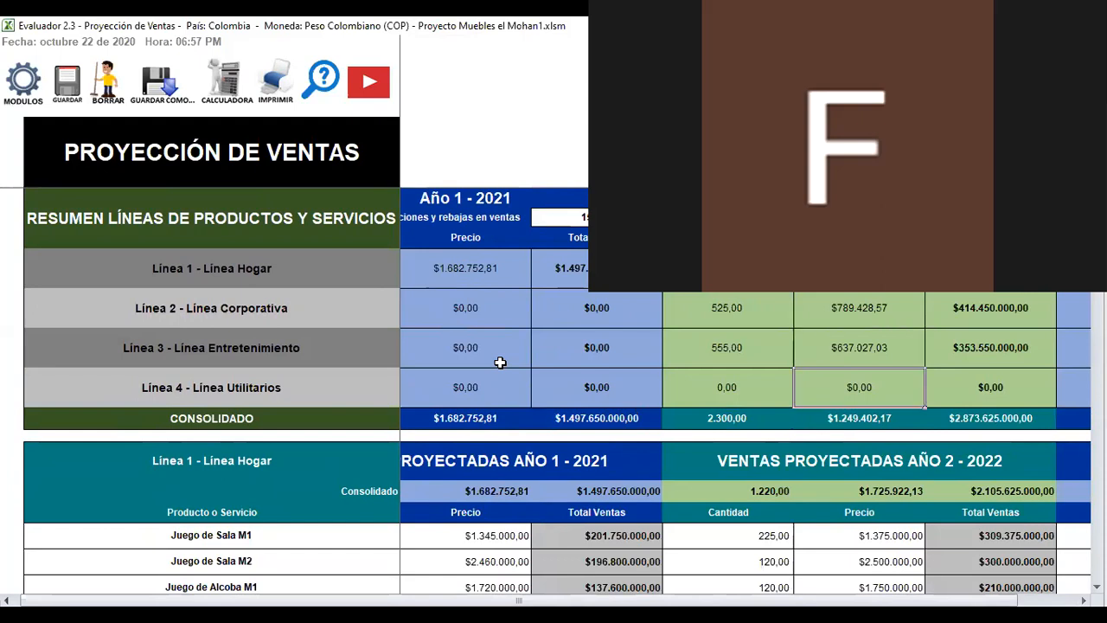
key(Right)
key(Right)
key(Right)
key(Right)
key(Right)
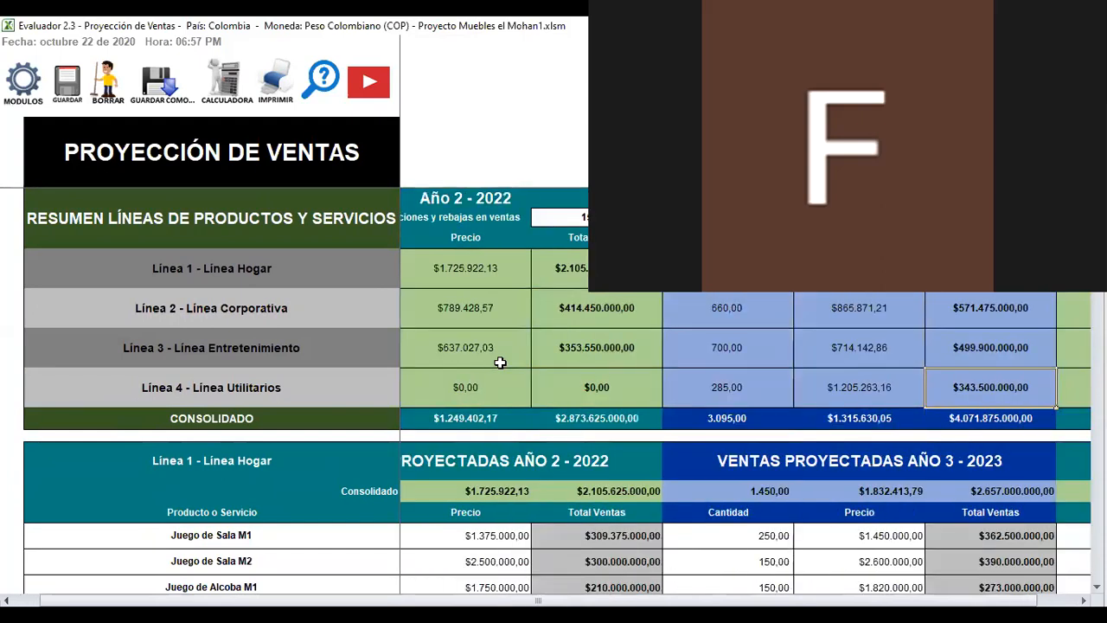
key(Right)
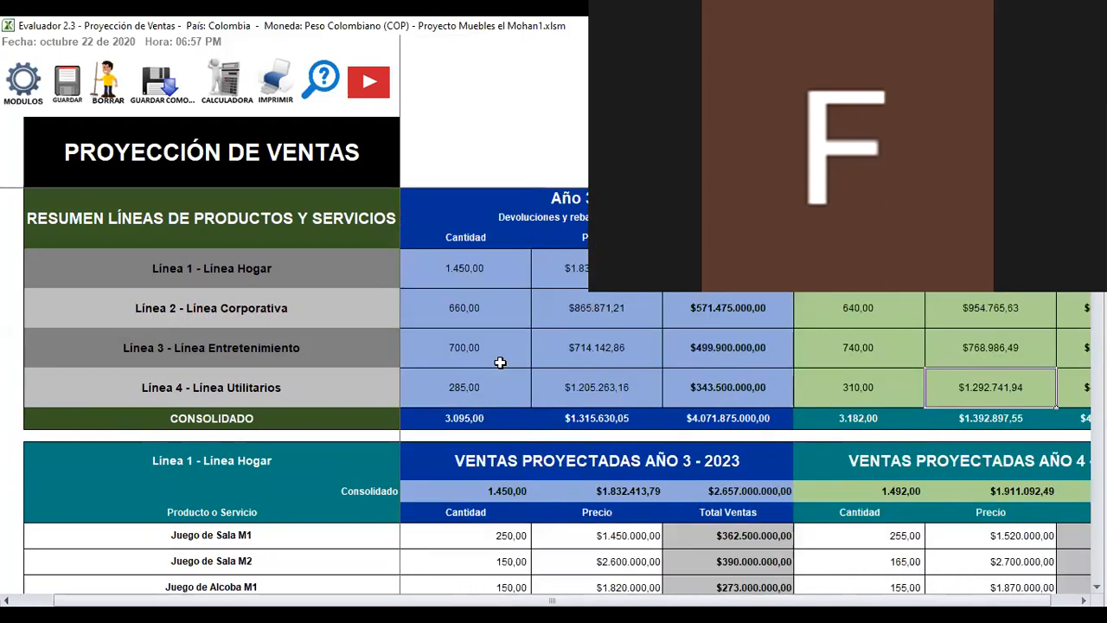
key(Right)
key(Right)
key(Right)
key(Right)
key(Right)
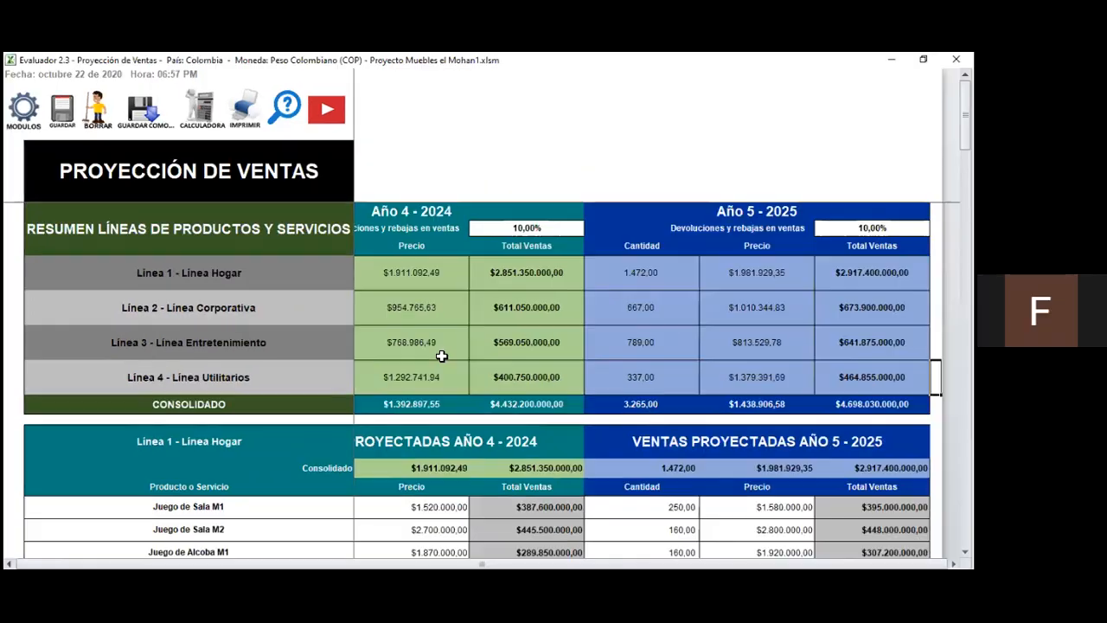
Step: Review the product line sales summary backwards from Año 5 to Año 1, comparing quantities, average prices and total sales
key(Left)
key(Left)
key(Left)
key(Left)
key(Left)
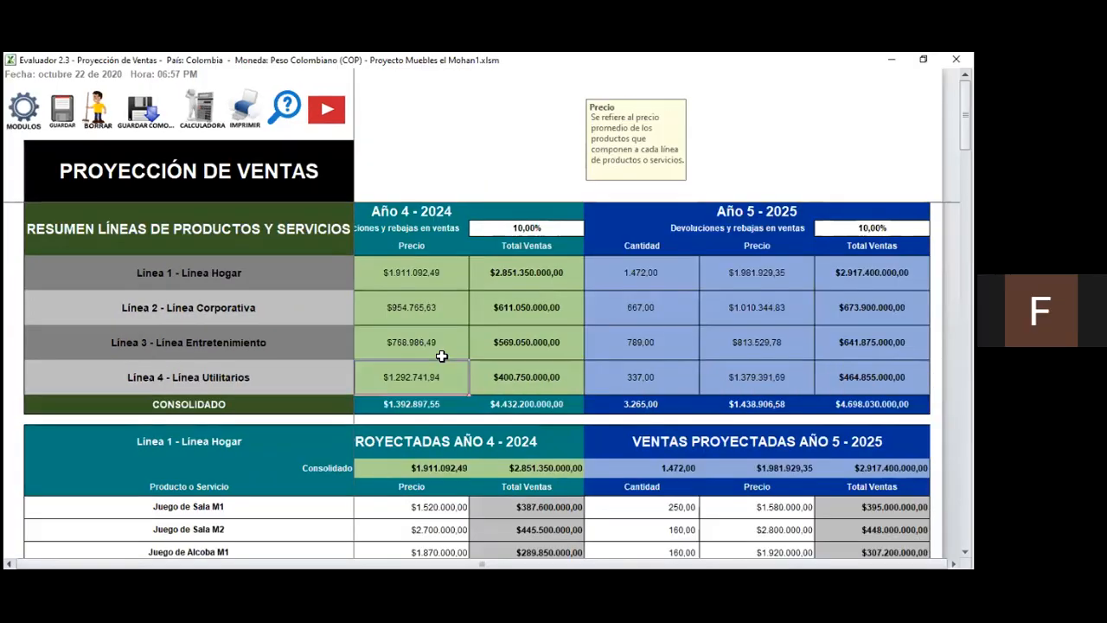
key(Left)
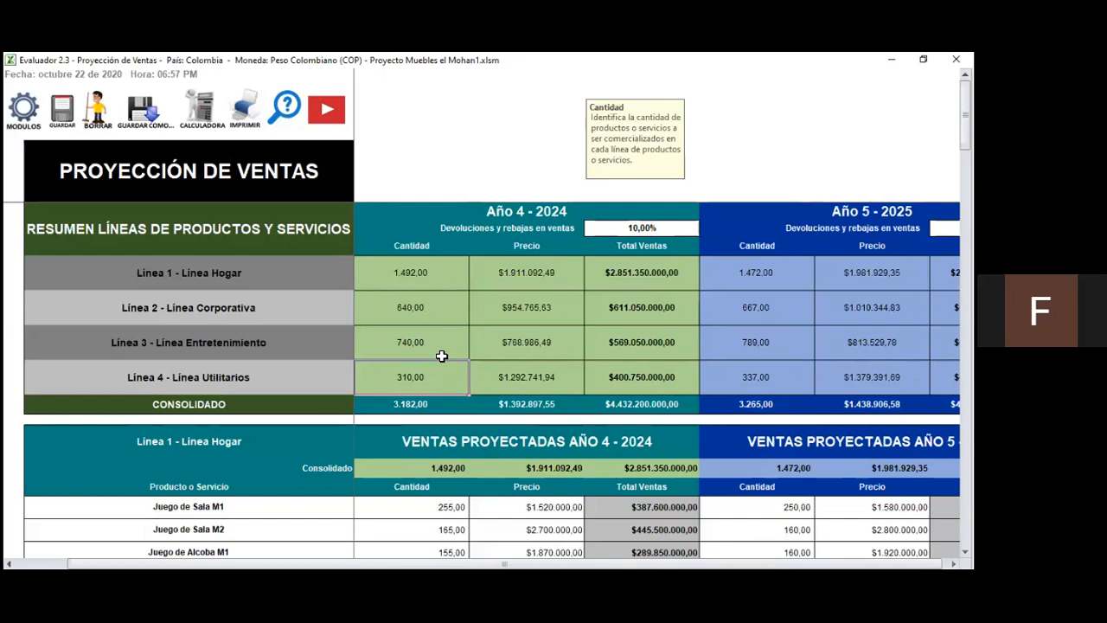
key(Left)
key(Left)
key(Left)
key(Left)
key(Left)
key(Left)
key(Left)
key(Left)
key(Left)
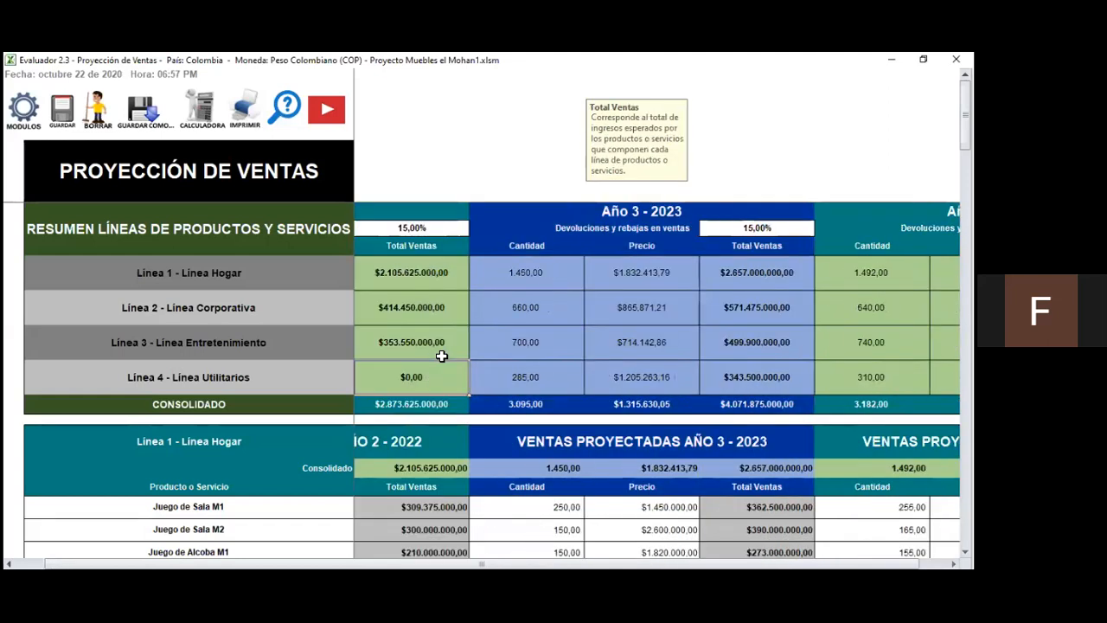
key(Left)
Step: Examine the Línea Hogar products with their Año 1 quantities, prices and total sales
key(Down)
key(Down)
key(Down)
key(Down)
key(Down)
key(Down)
key(Down)
key(Down)
key(Down)
key(Down)
key(Down)
key(Down)
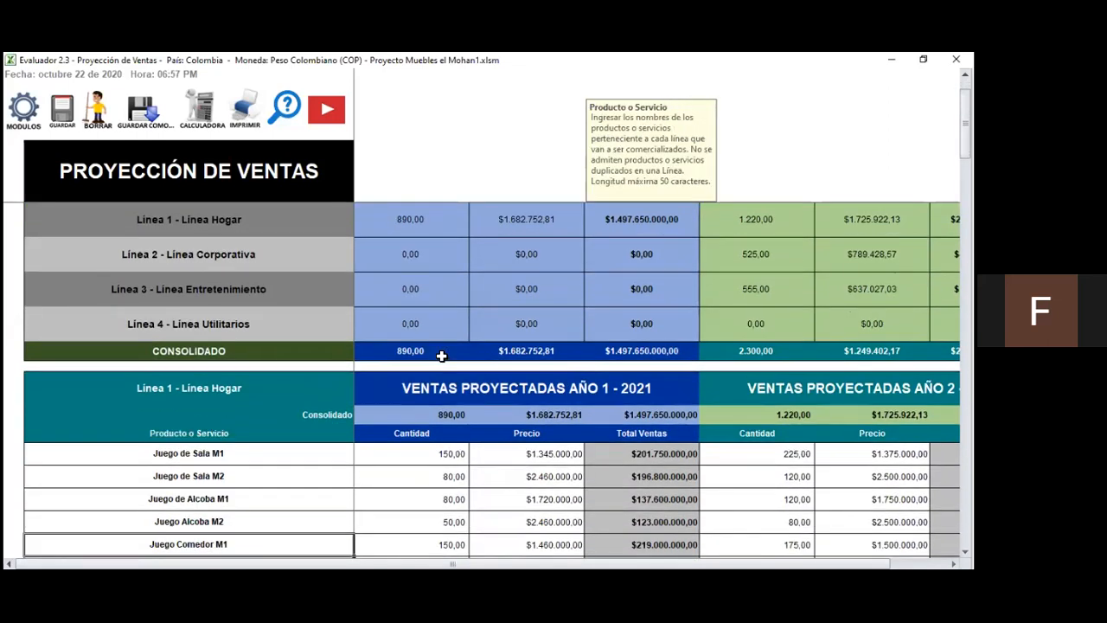
key(Down)
key(Down)
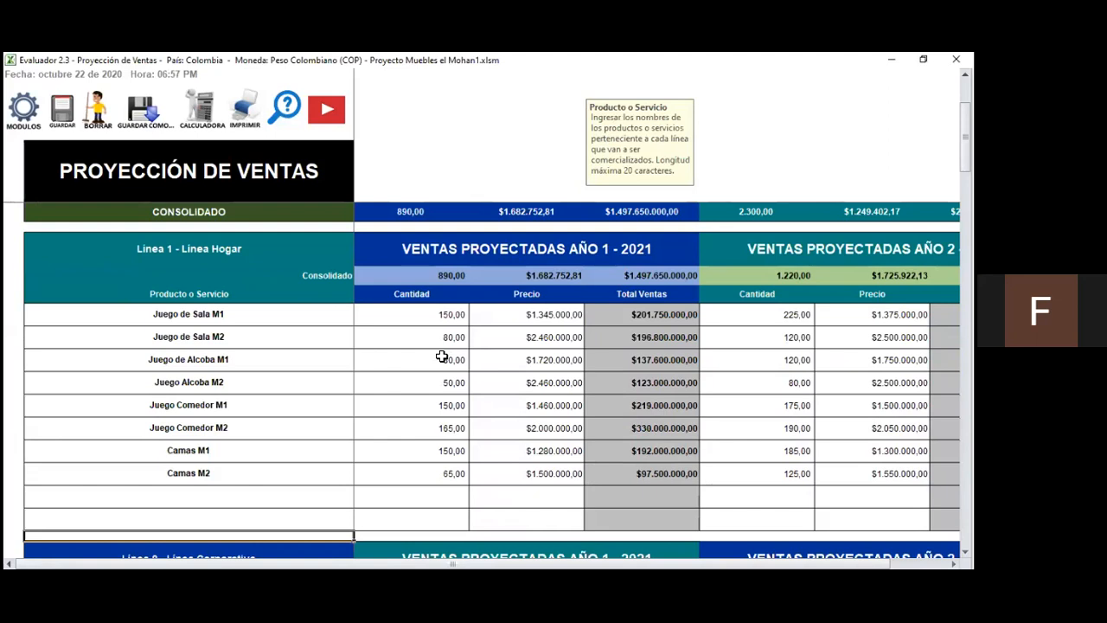
Step: Examine the Línea Corporativa products from Escritorio M1 to Sala Juntas M2, continuing to the start of Línea Entretenimiento
key(Down)
key(Down)
key(Down)
key(Down)
key(Down)
key(Down)
key(Down)
key(Down)
key(Down)
key(Down)
key(Down)
key(Down)
key(Down)
key(Down)
key(Down)
key(Down)
key(Down)
key(Down)
key(Down)
key(Down)
key(Down)
key(Down)
key(Down)
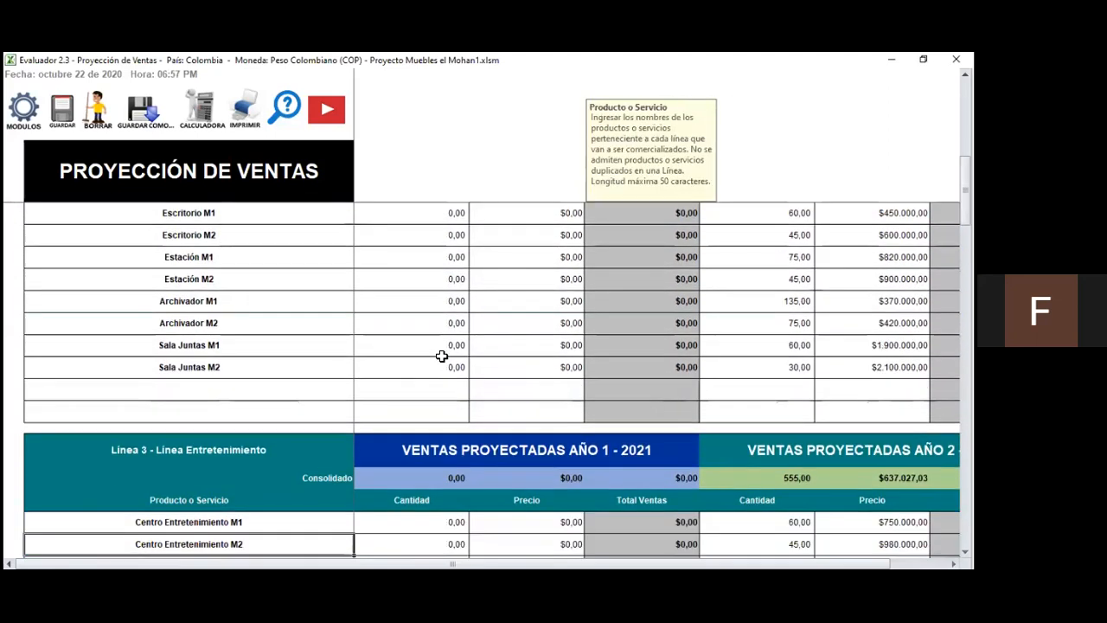
Step: Examine the Línea Entretenimiento products and the first Línea Utilitarios products in Año 1 and Año 2
key(Down)
key(Down)
key(Down)
key(Down)
key(Down)
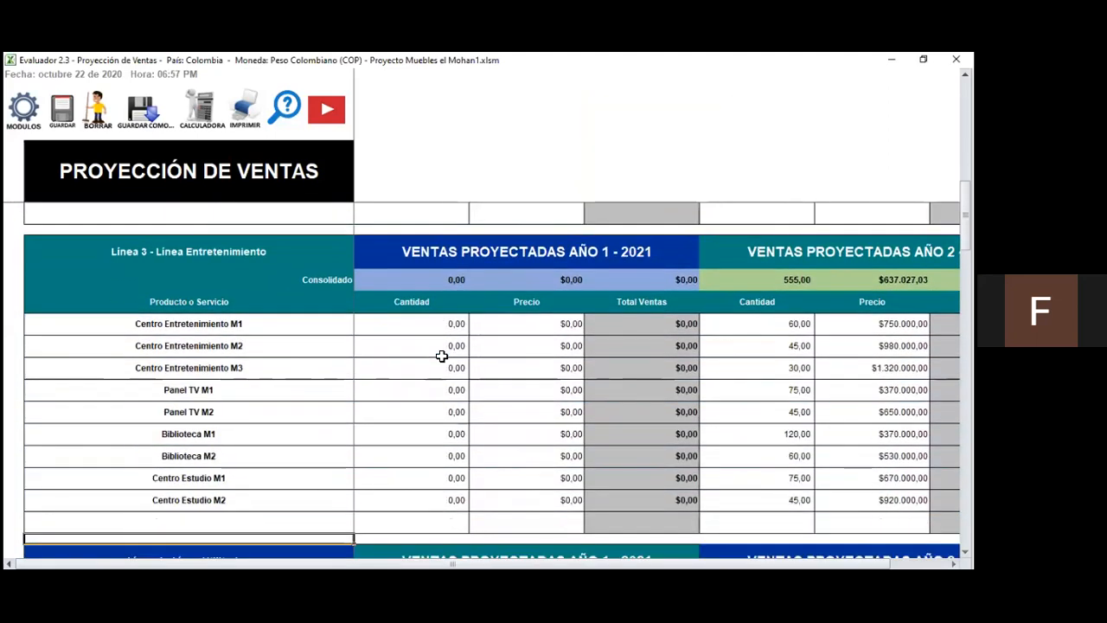
key(Down)
key(Down)
key(Down)
key(Down)
key(Down)
key(Down)
key(Down)
key(Right)
key(Right)
key(Right)
key(Right)
key(Right)
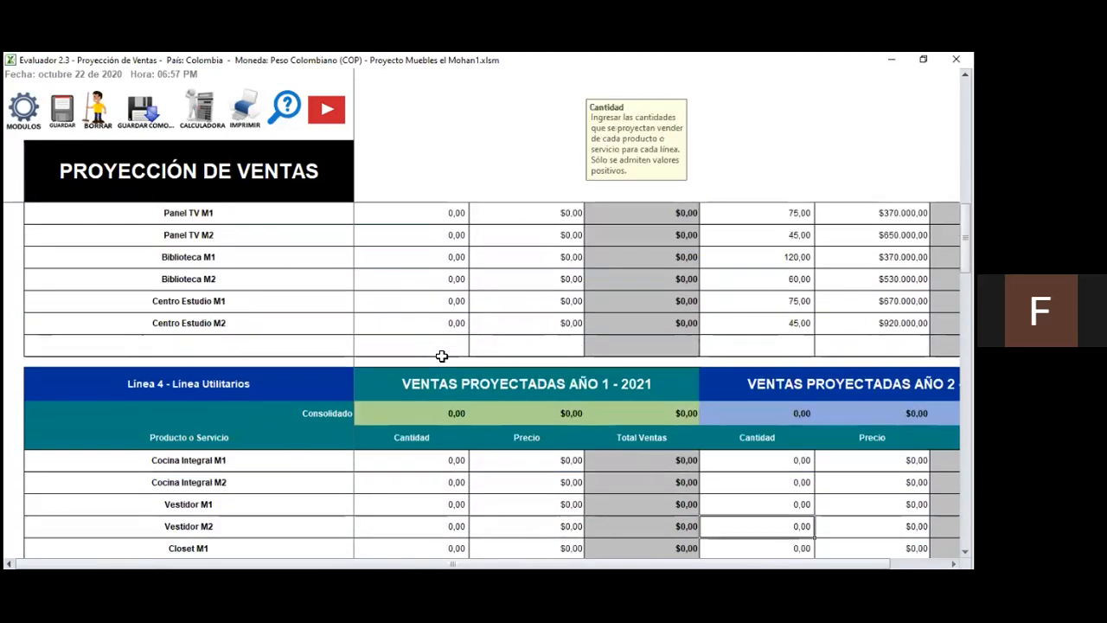
Step: Inspect the Año 3 projected quantities and prices of Línea Utilitarios and the adjoining Línea Entretenimiento products
key(Right)
key(Right)
key(Up)
key(Up)
key(Up)
key(Up)
key(Up)
key(Up)
key(Up)
key(Up)
key(Up)
key(Up)
key(Up)
key(Up)
key(Up)
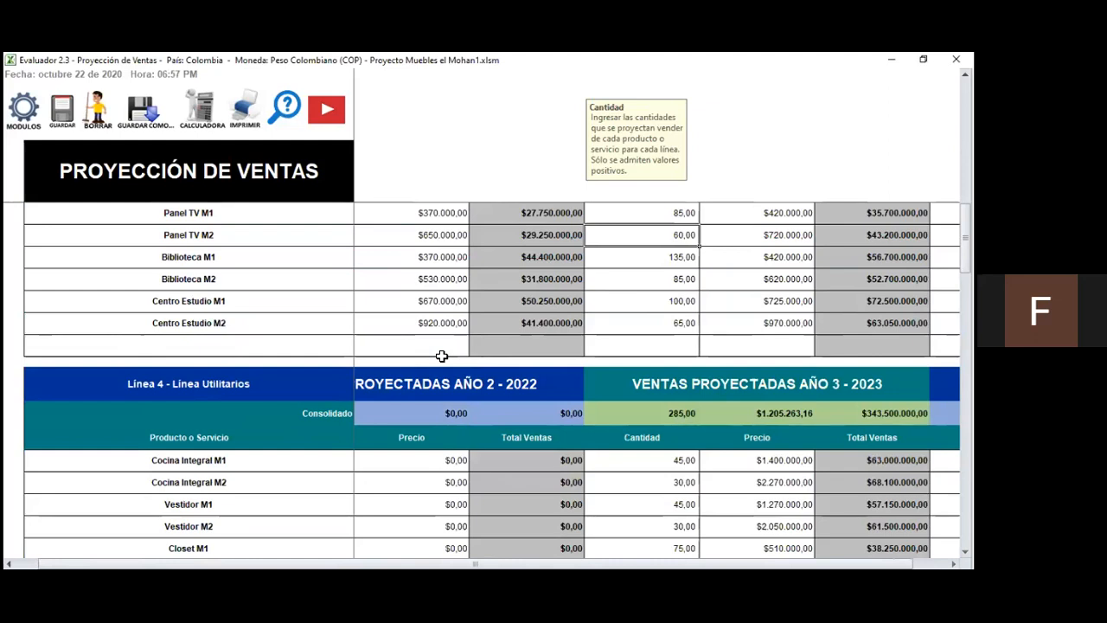
Step: Review the Año 3 quantities of Línea Entretenimiento and Línea Corporativa, up to Línea Corporativa's consolidated quantity
key(Up)
key(Up)
key(Up)
key(Up)
key(Up)
key(Up)
key(Up)
key(Up)
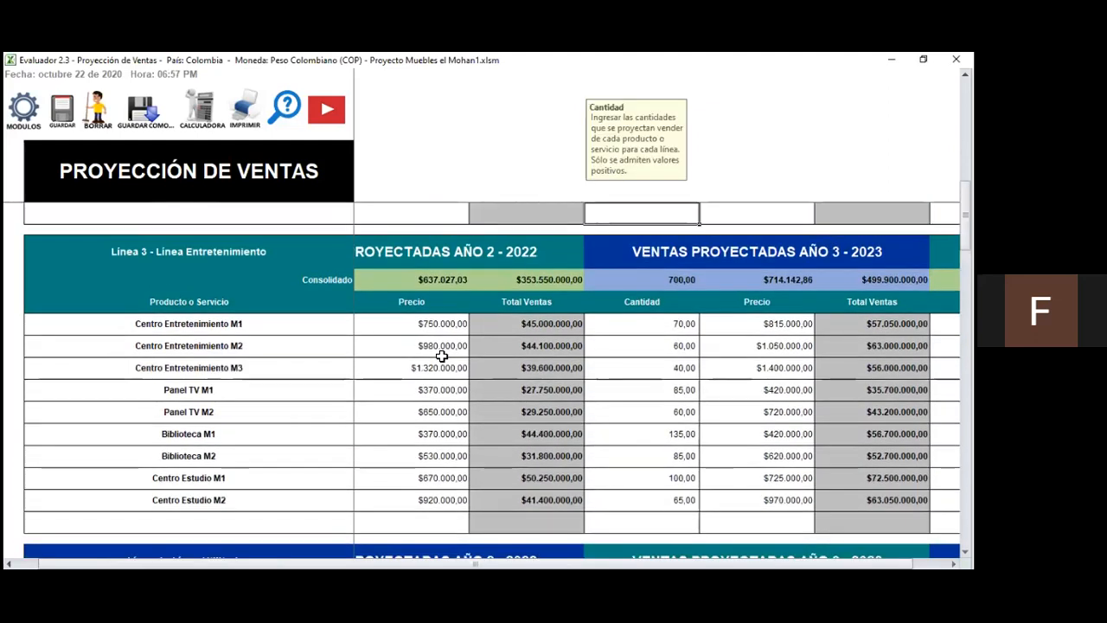
key(Up)
key(Up)
key(Up)
key(Up)
key(Up)
key(Up)
key(Up)
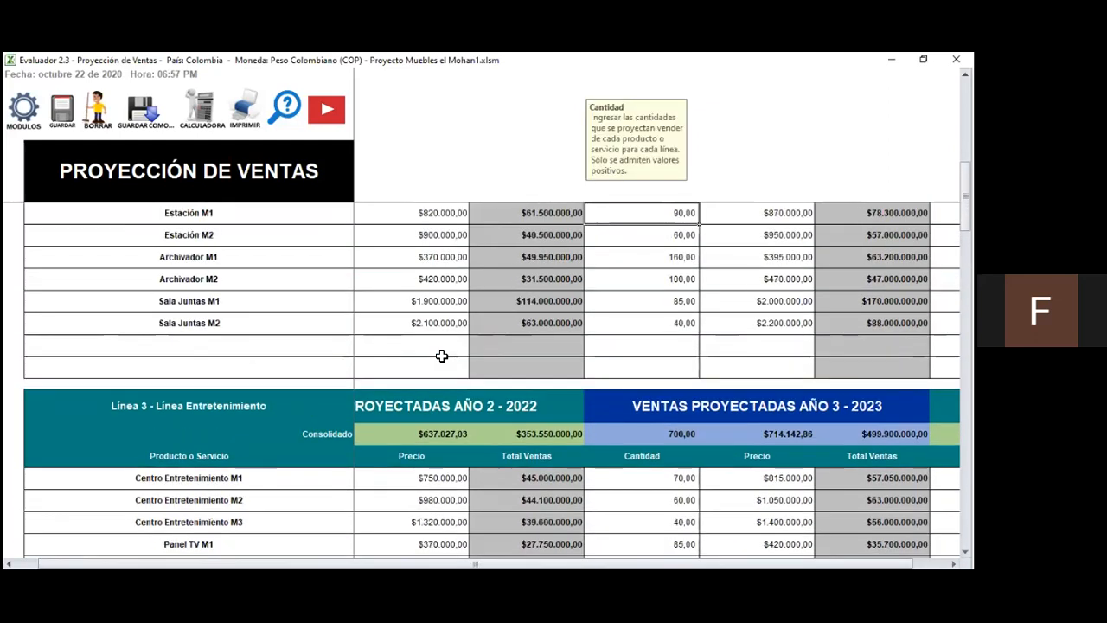
key(Up)
key(Up)
key(Up)
key(Up)
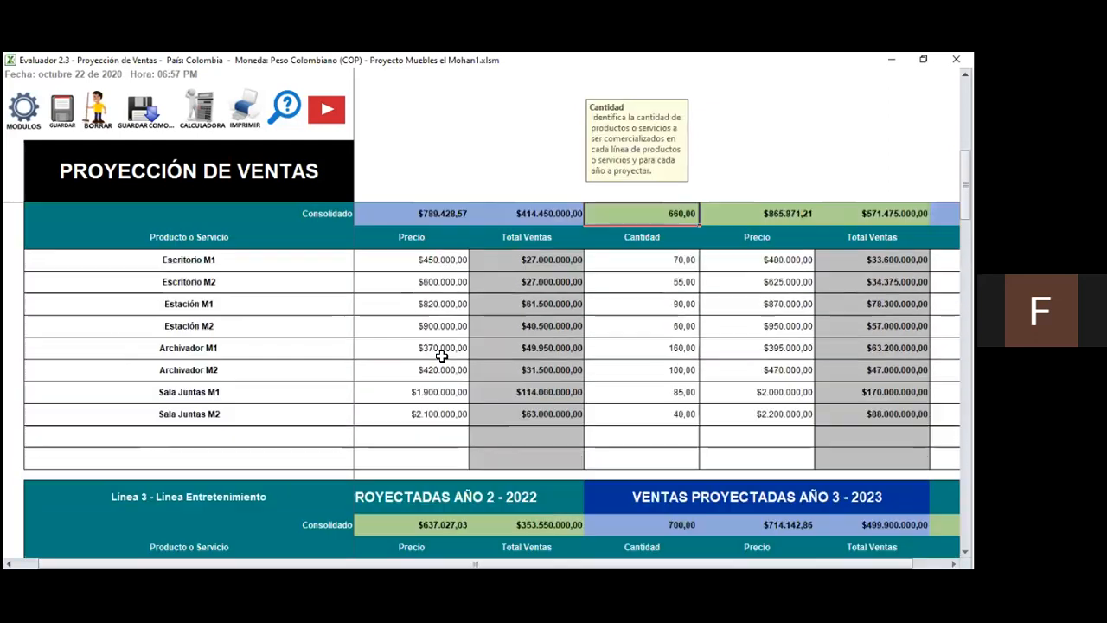
Step: Look over the Línea Corporativa product names and go back to the last Línea Hogar products in Año 1
click(278, 304)
key(Up)
key(Up)
key(Up)
key(Up)
key(Up)
key(Up)
key(Up)
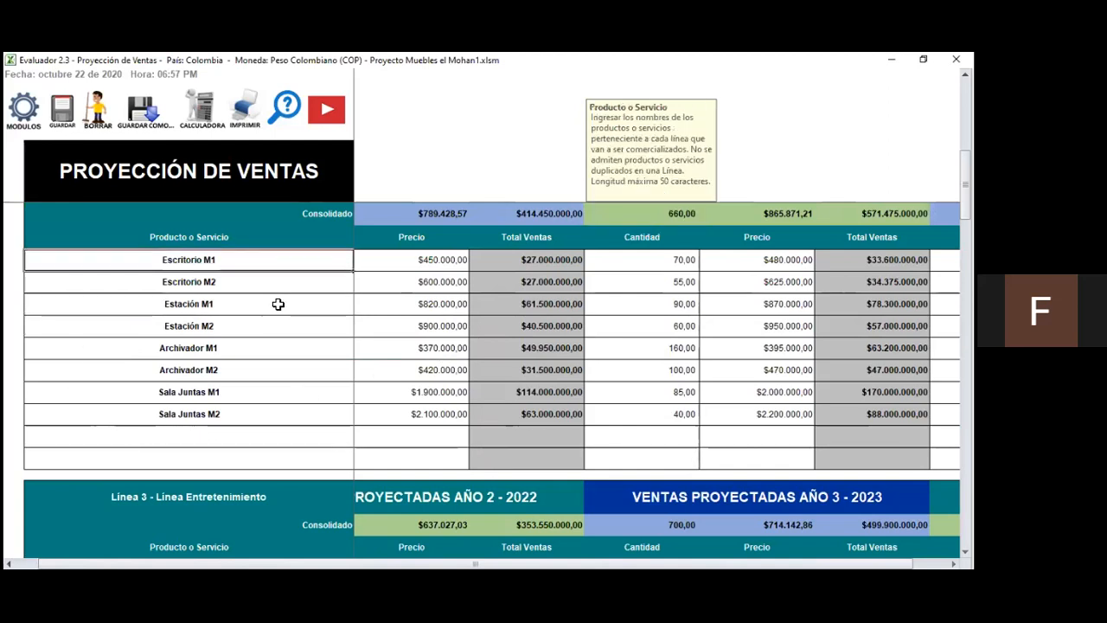
key(Up)
key(Up)
key(Up)
key(Down)
key(Down)
key(Down)
key(Down)
key(Up)
key(Up)
key(Up)
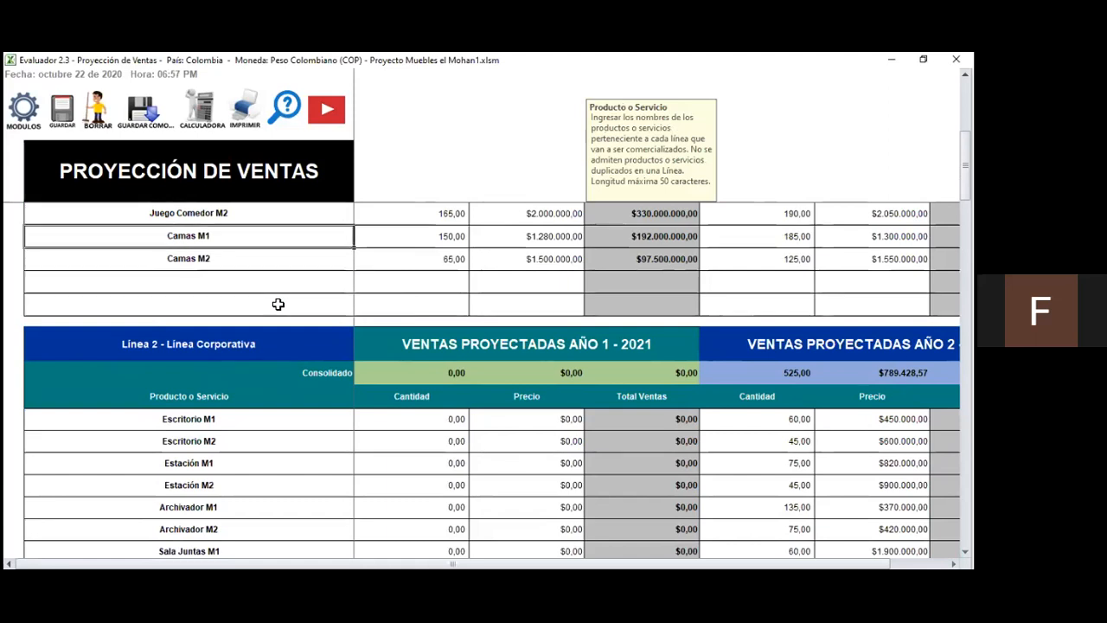
Step: Return to the product and service line summary and inspect Año 1's Devoluciones y rebajas en ventas rate
key(Up)
key(Up)
key(Up)
key(Up)
key(Up)
key(Up)
key(Up)
key(Up)
key(Up)
key(Up)
key(Up)
key(Up)
key(Up)
key(Up)
key(Up)
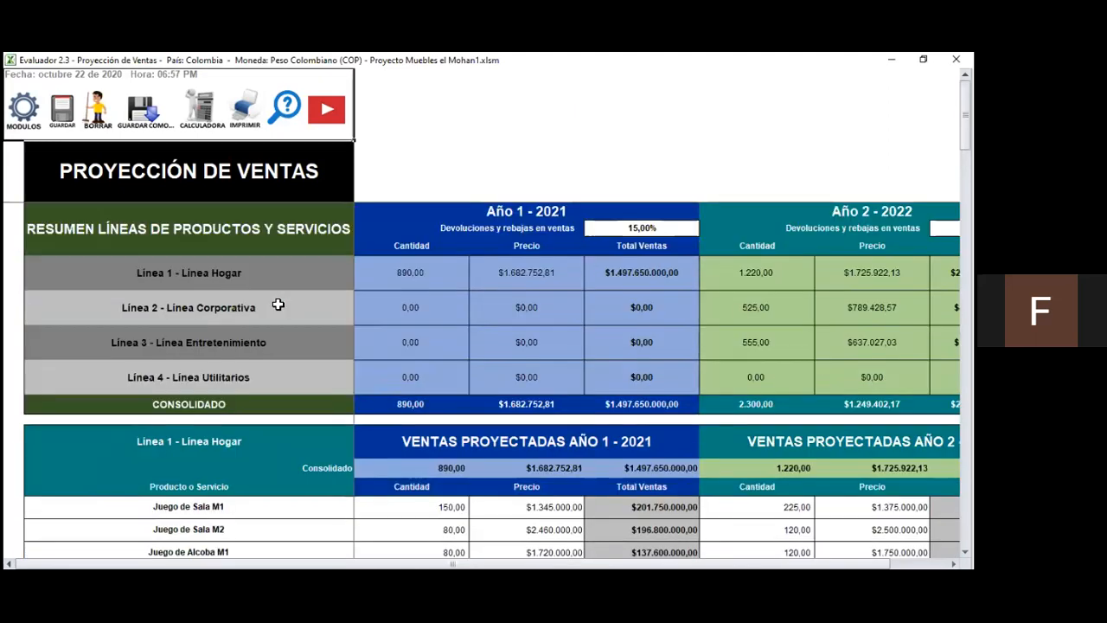
key(Down)
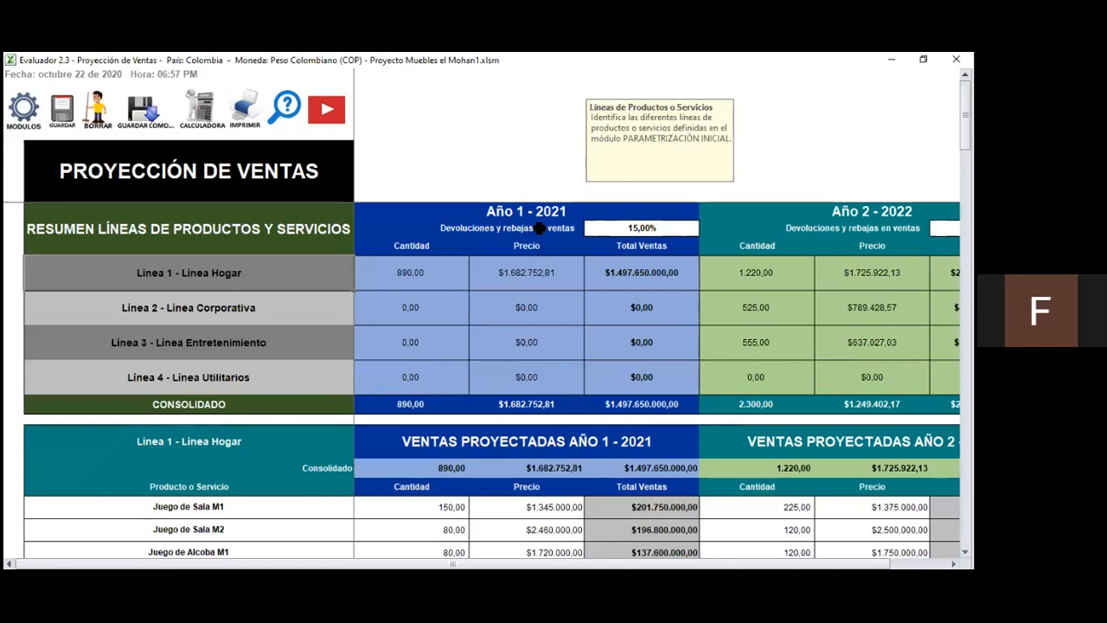
click(623, 227)
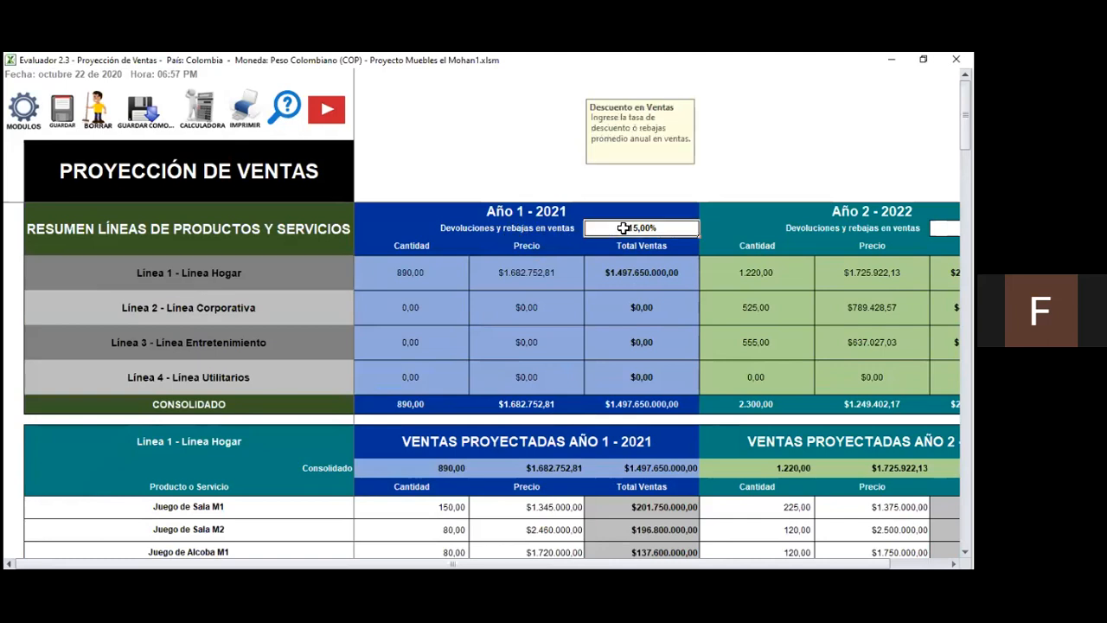
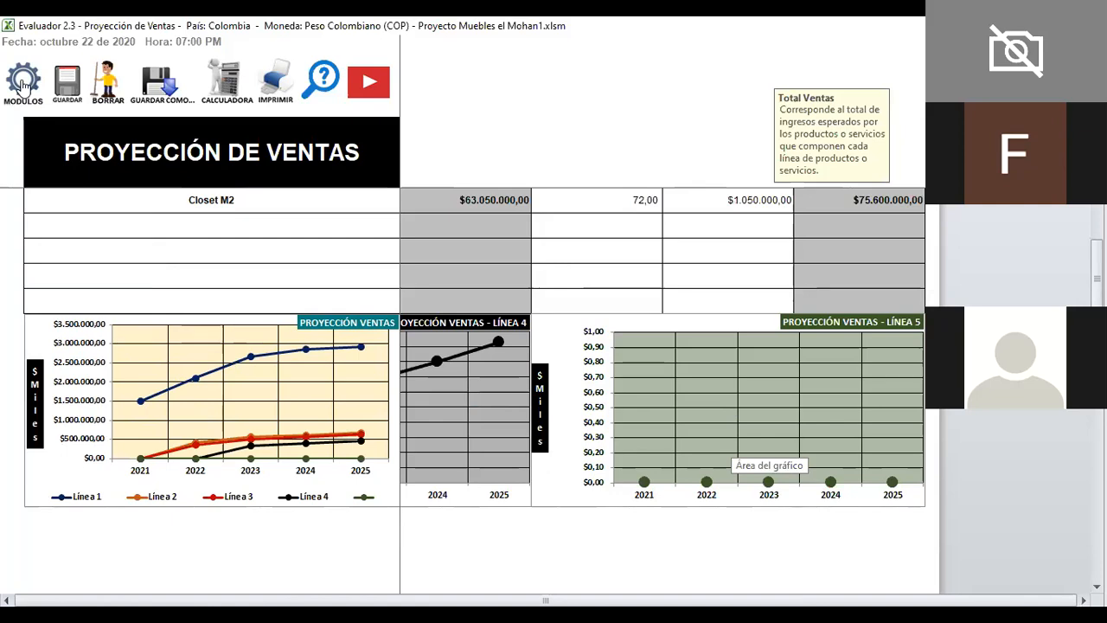
Step: Open the Costos y Gastos Operativos module and move its help note clear of the Costeo Materia Prima table
click(24, 82)
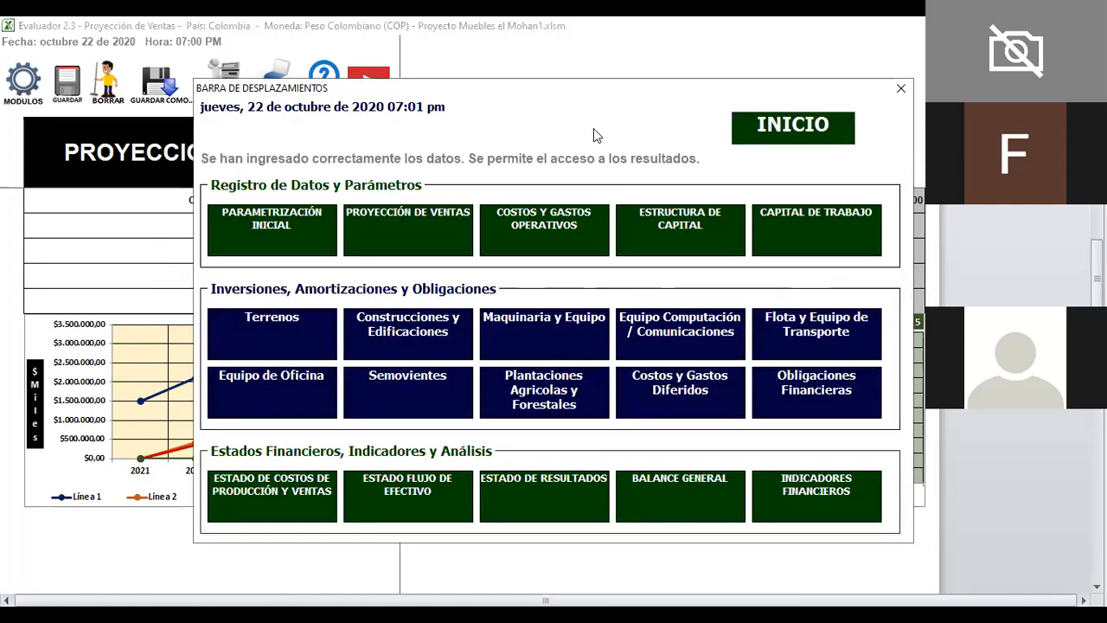
click(560, 229)
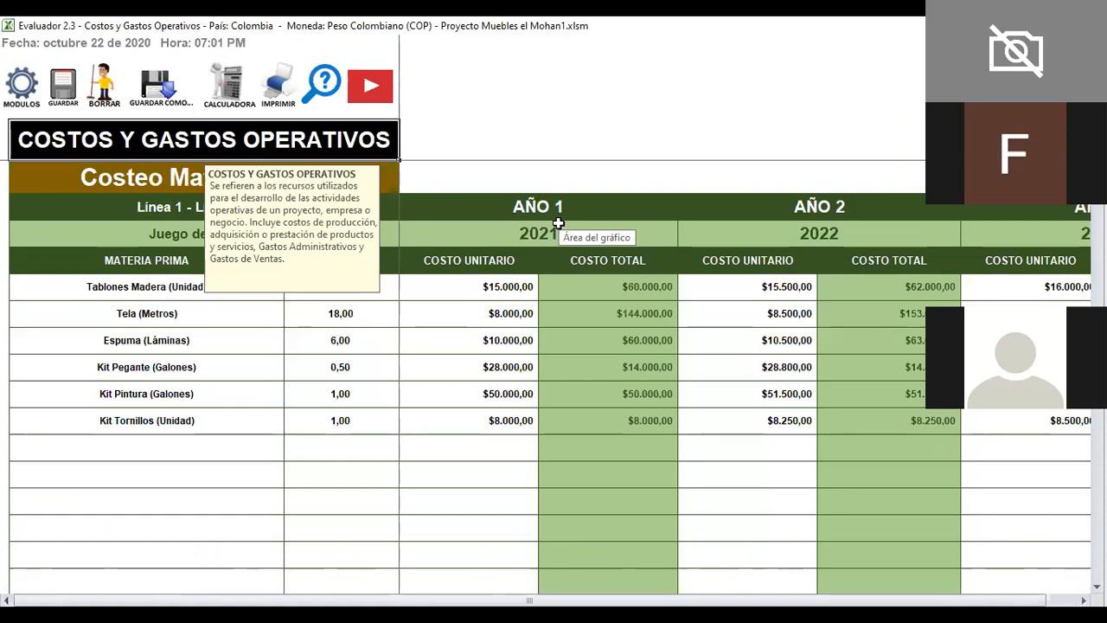
drag(287, 226, 625, 102)
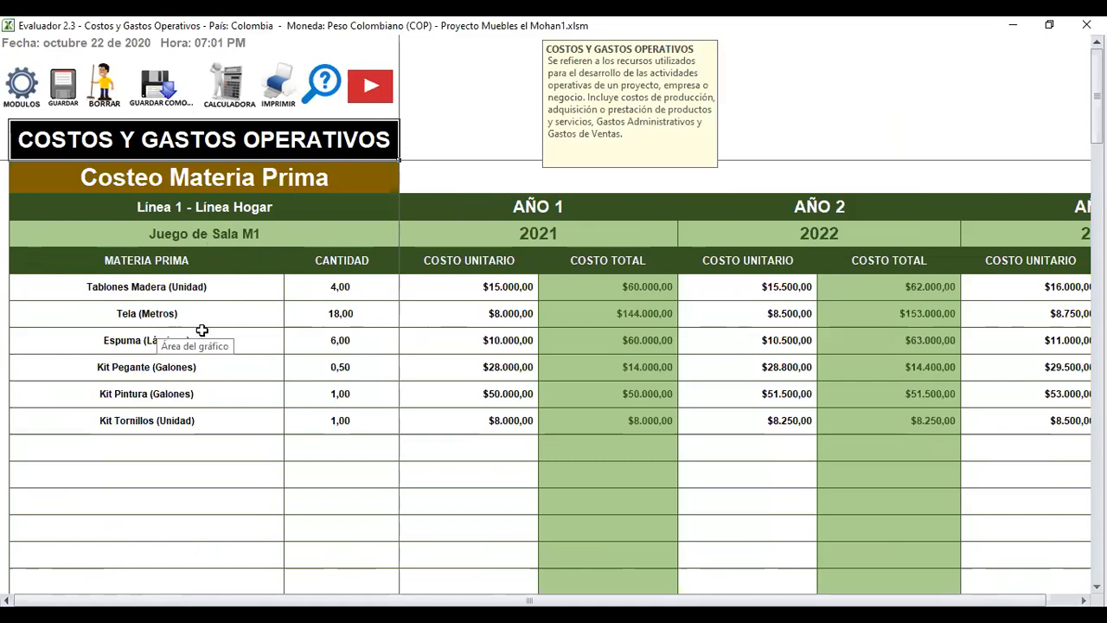
Step: Examine the raw materials listed for Juego de Sala M1, from Tablones Madera to Kit Tornillos, and their quantities
click(202, 289)
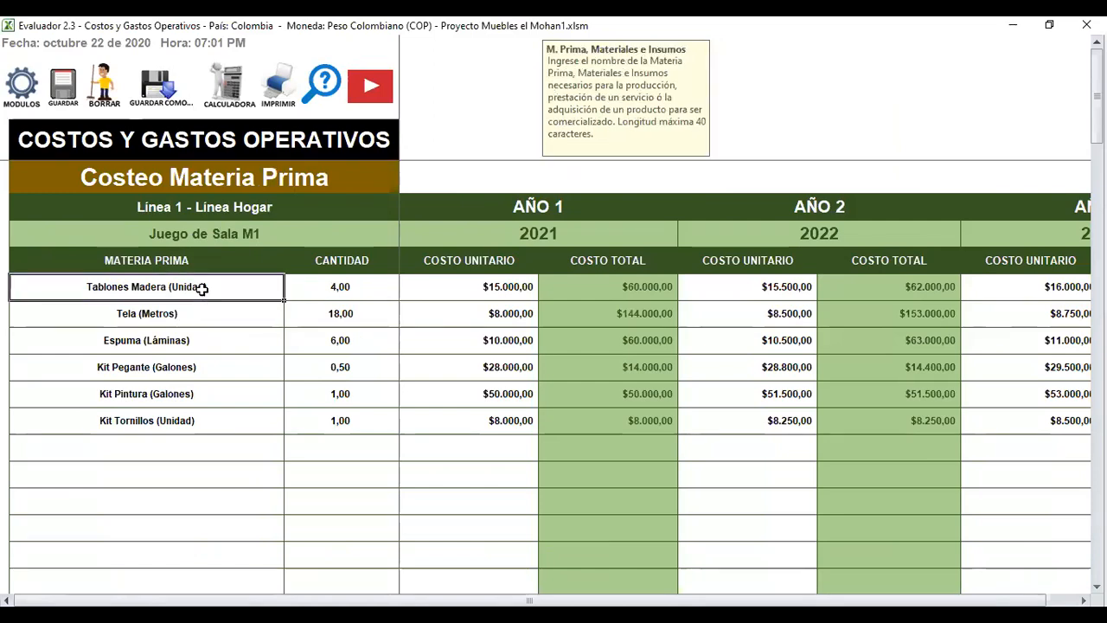
key(Down)
key(Down)
key(Down)
key(Down)
key(Down)
key(Down)
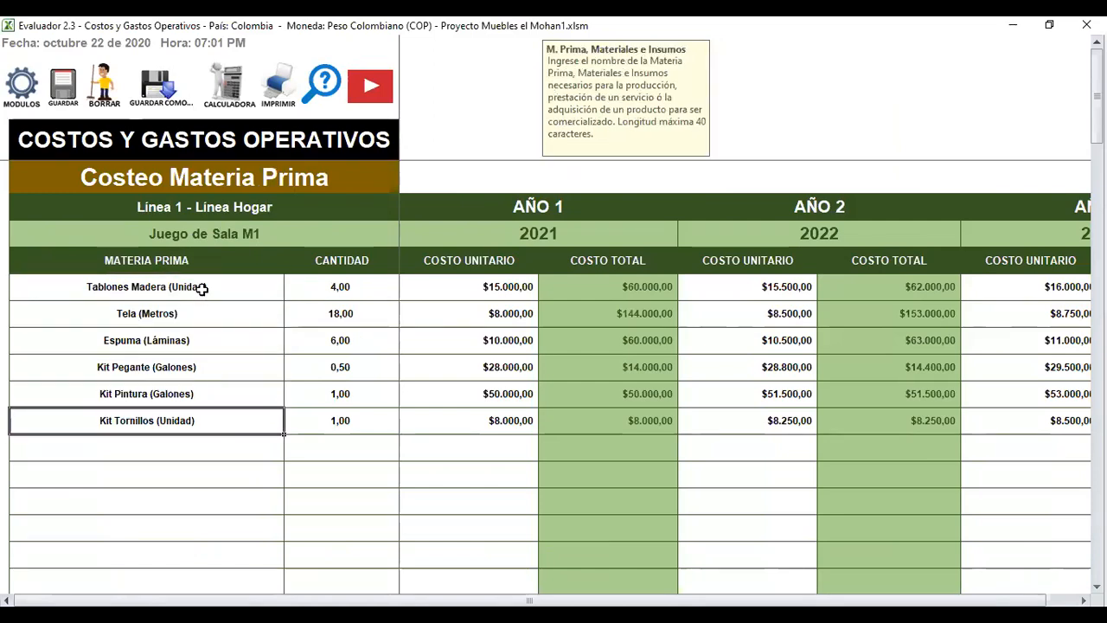
key(Up)
key(Up)
key(Up)
key(Up)
key(Up)
key(Up)
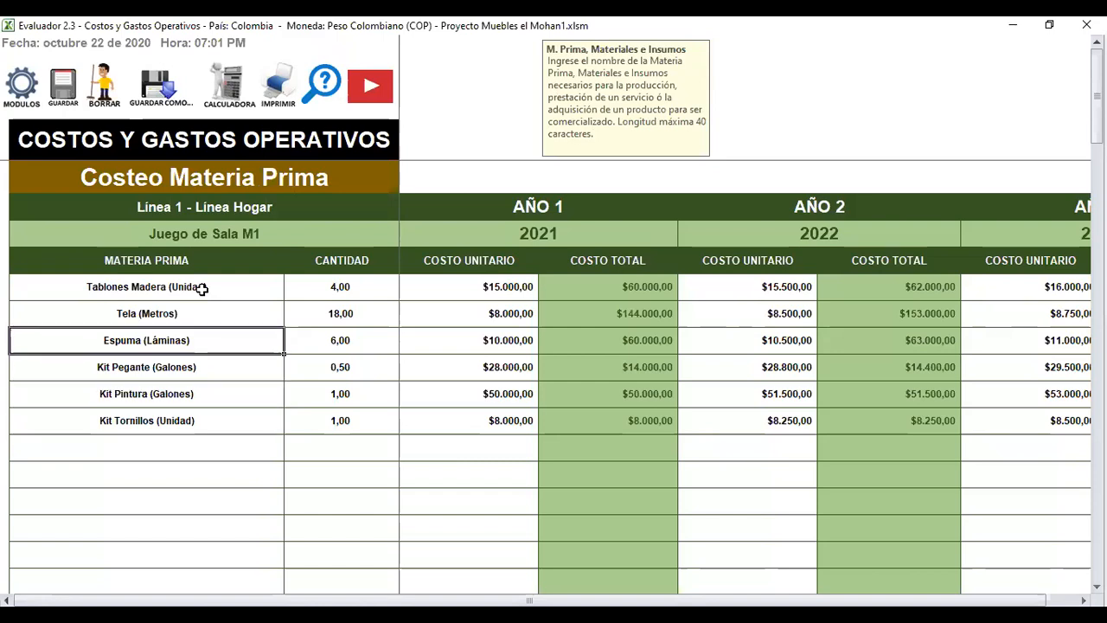
key(Right)
key(Down)
key(Down)
key(Left)
key(Left)
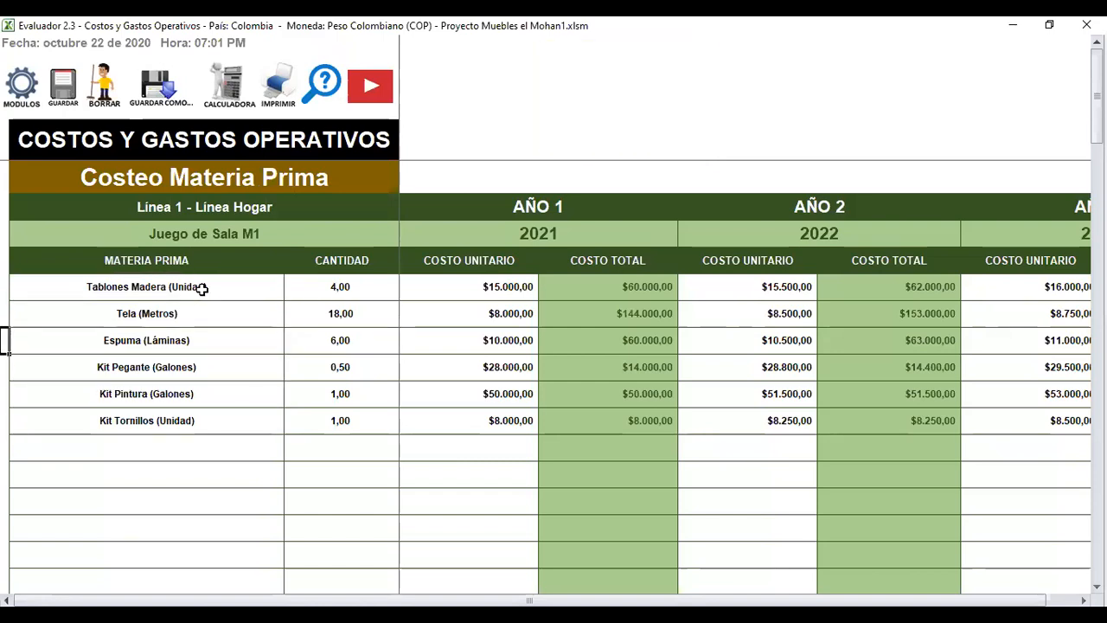
Step: Inspect Juego de Sala M1's raw material names, the Tablones Madera quantity and the Año 1 unit costs down to Kit Pintura
key(Right)
key(Up)
key(Up)
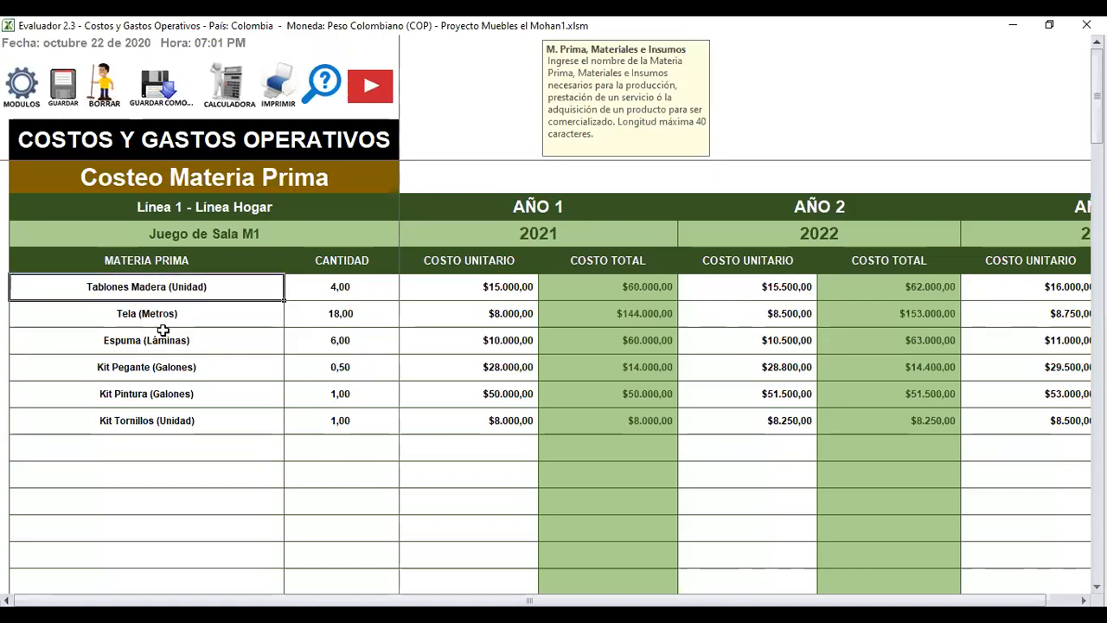
click(214, 423)
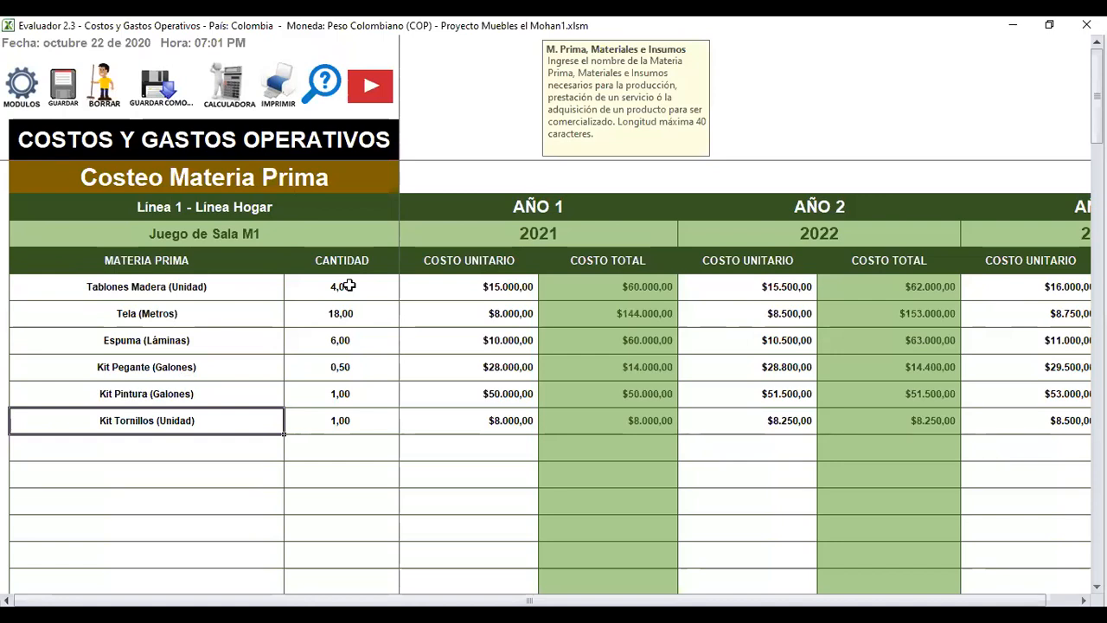
click(347, 285)
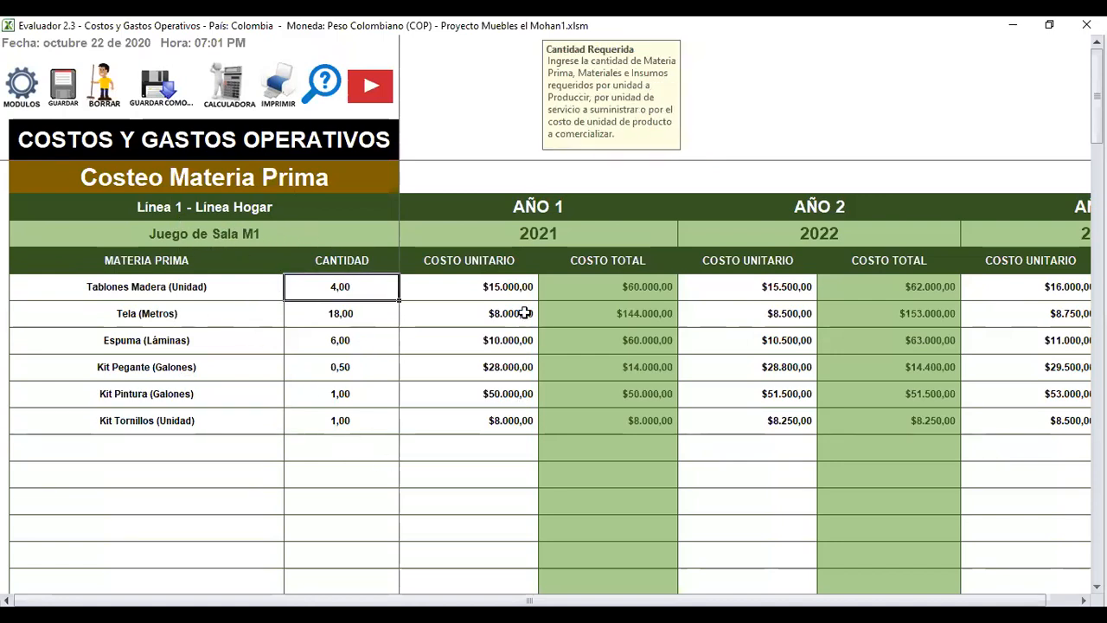
click(463, 282)
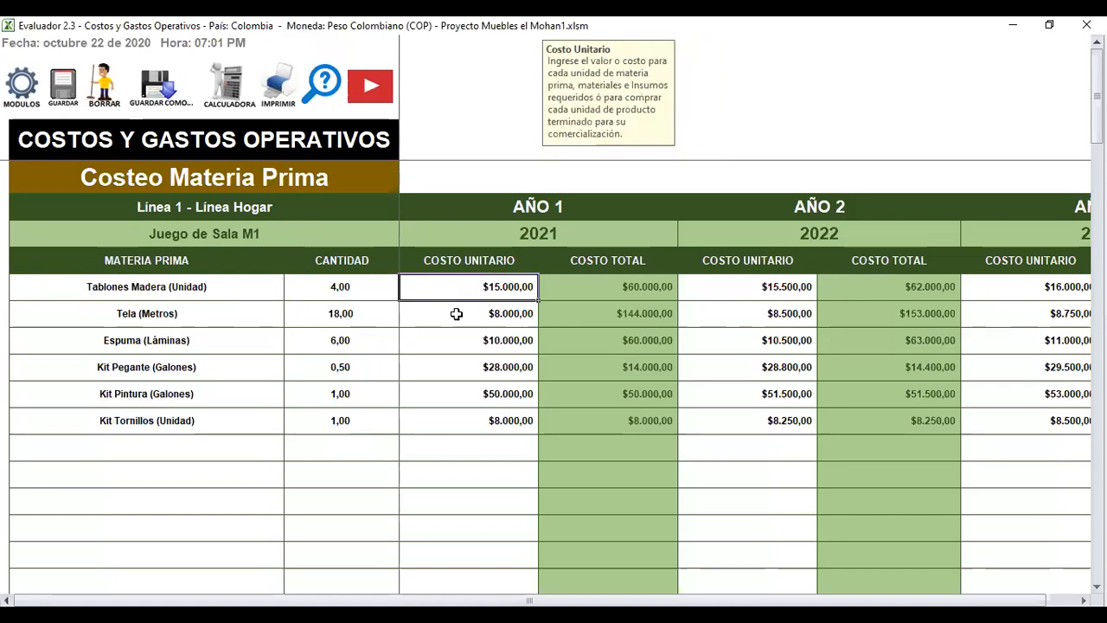
click(492, 395)
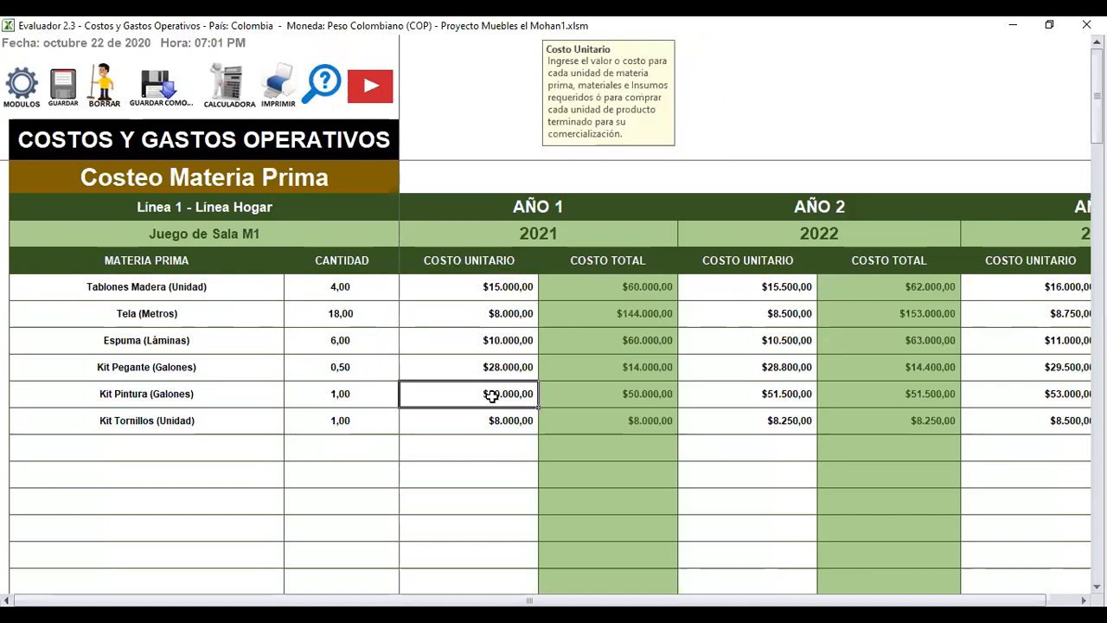
Step: Check the Tela (Metros) row's required quantity, unit cost and total cost for Año 1
click(128, 314)
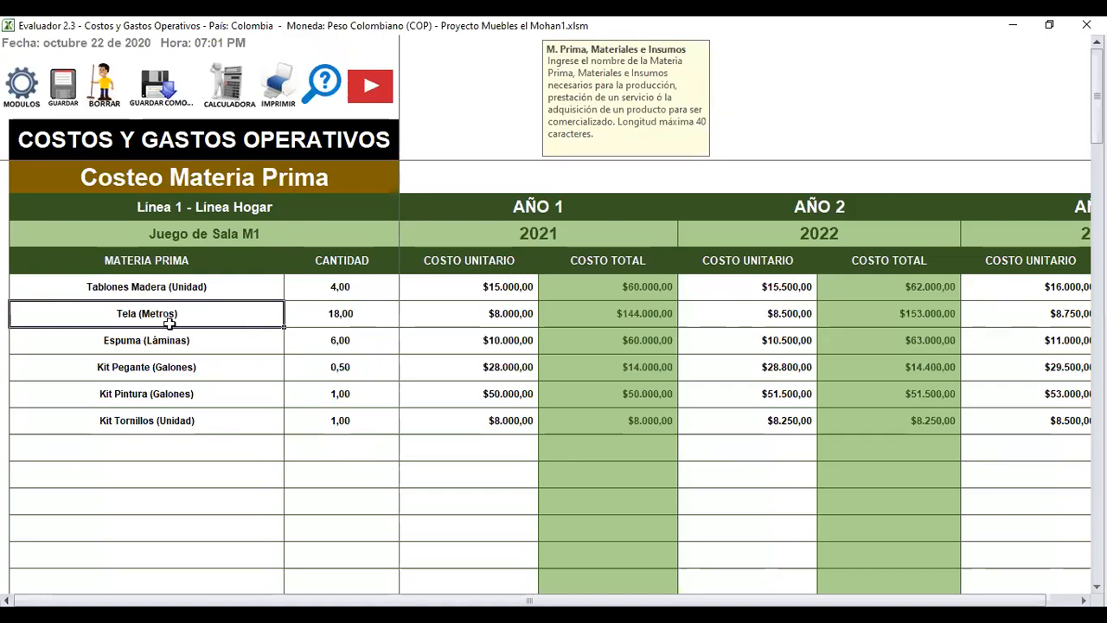
key(Tab)
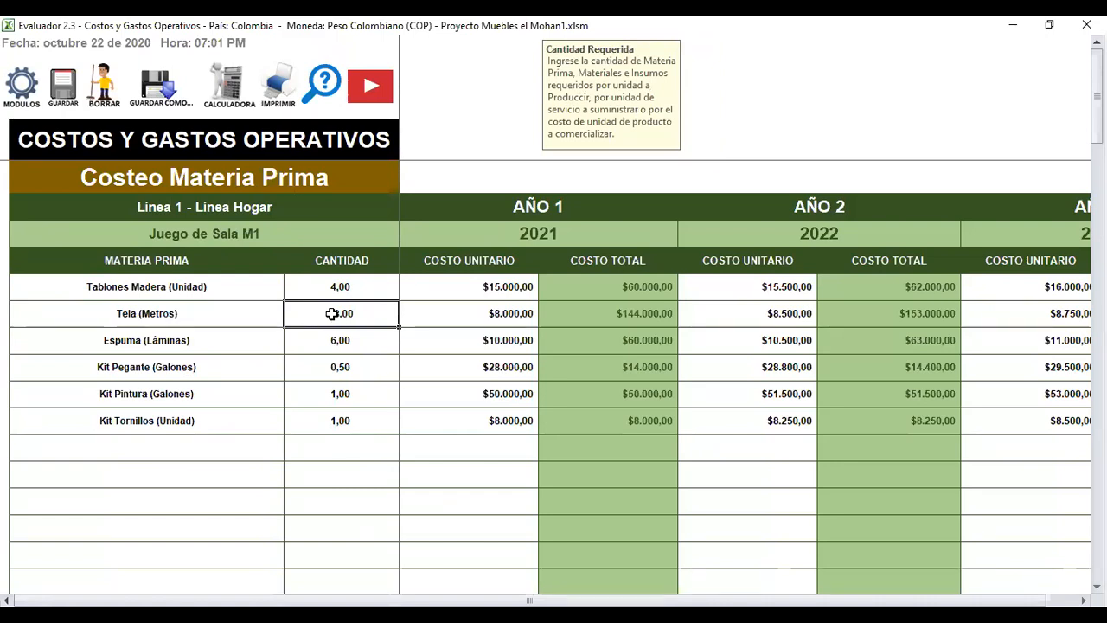
click(493, 313)
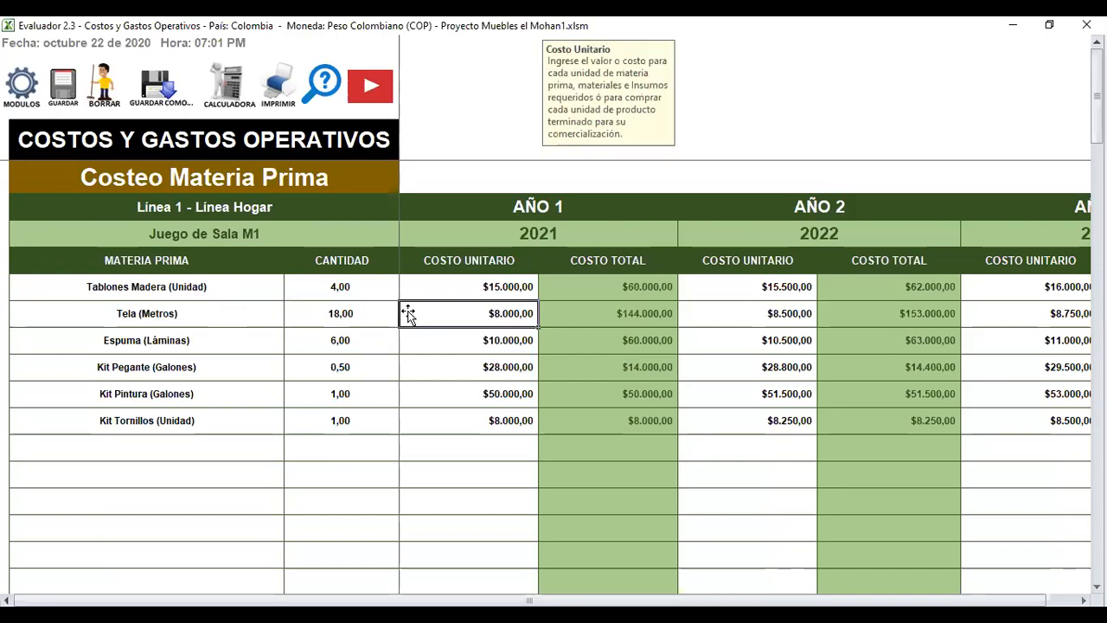
click(335, 313)
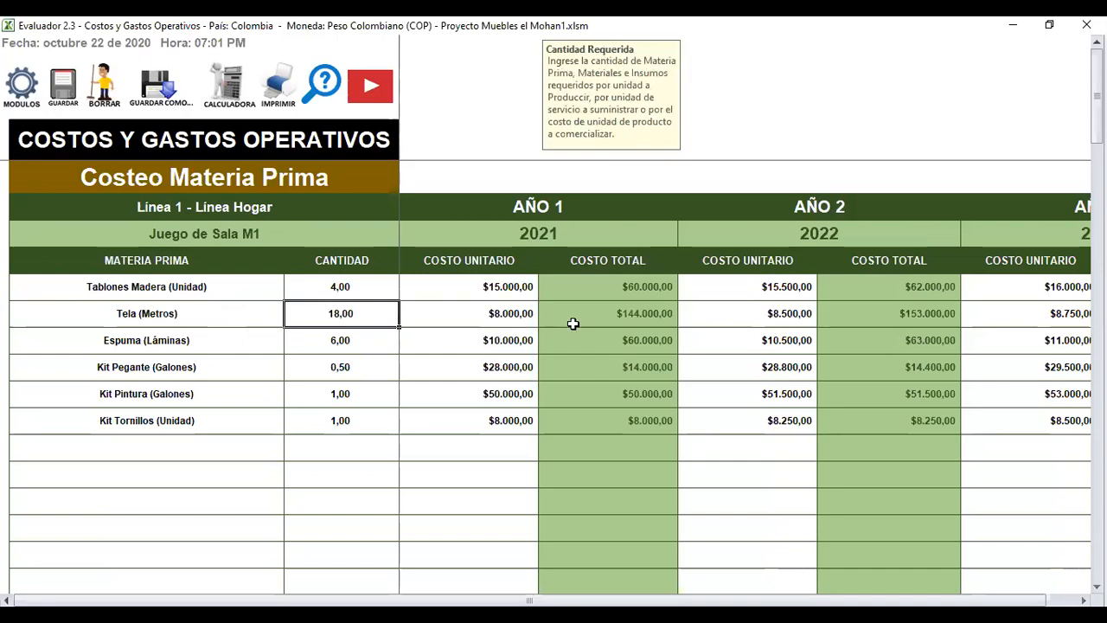
click(615, 314)
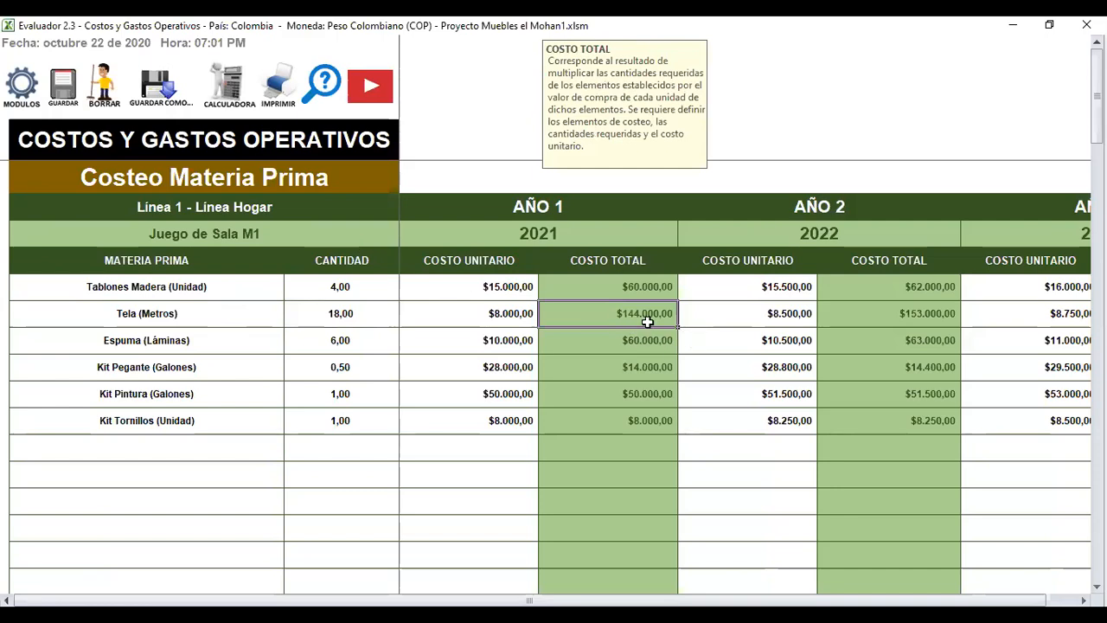
Step: Review the Tablones Madera unit and total costs from Año 2 through Año 5
click(749, 286)
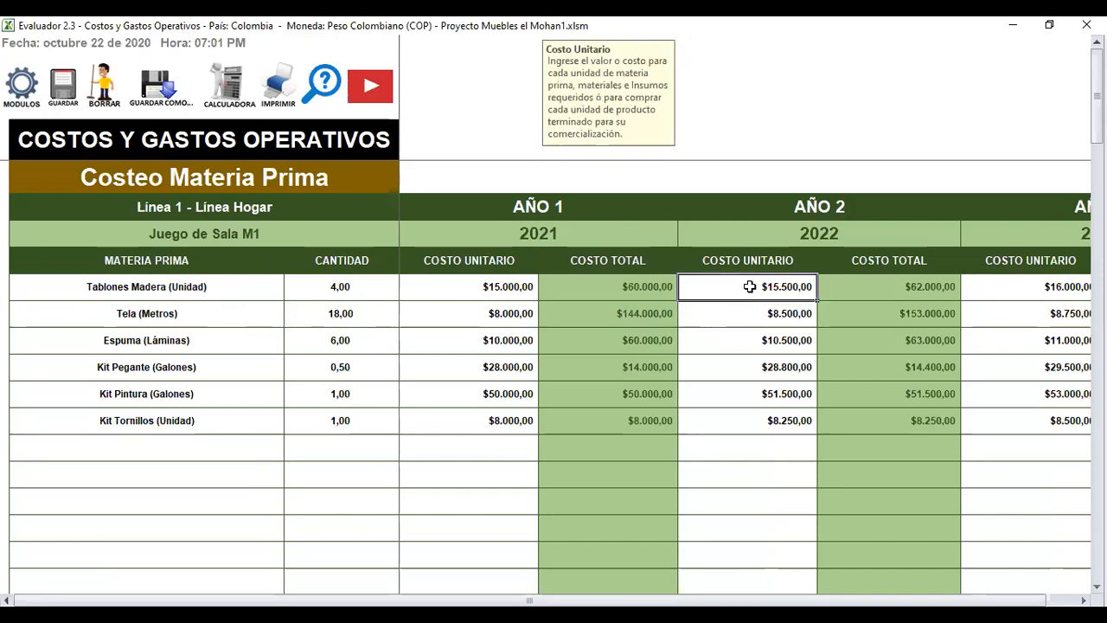
key(Right)
key(Right)
key(Right)
key(Right)
key(Right)
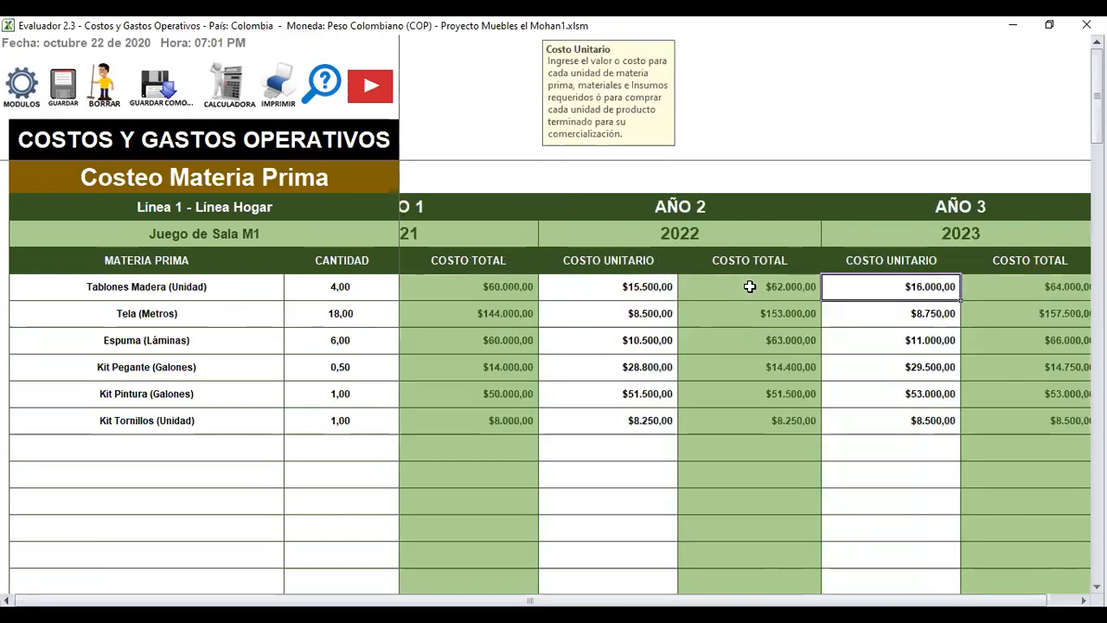
key(Right)
key(Right)
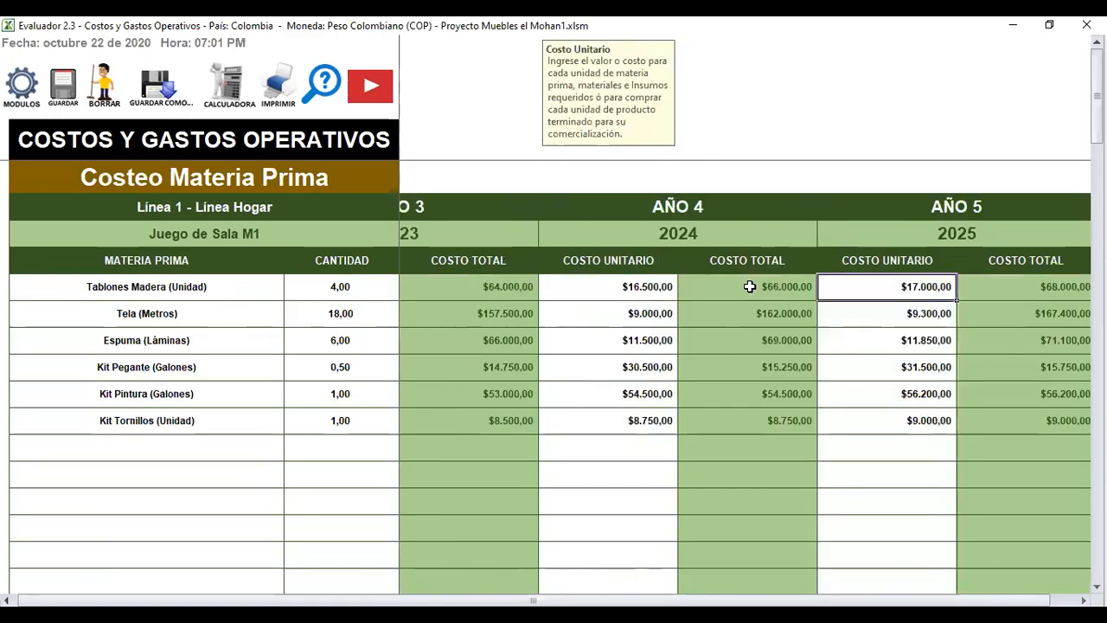
Step: Return to the raw material names and select the first empty row below Kit Tornillos (Unidad)
key(Left)
key(Left)
key(Left)
key(Left)
key(Left)
key(Left)
key(Left)
key(Left)
key(Left)
key(Left)
key(Left)
key(Down)
key(Down)
key(Down)
key(Down)
key(Down)
key(Down)
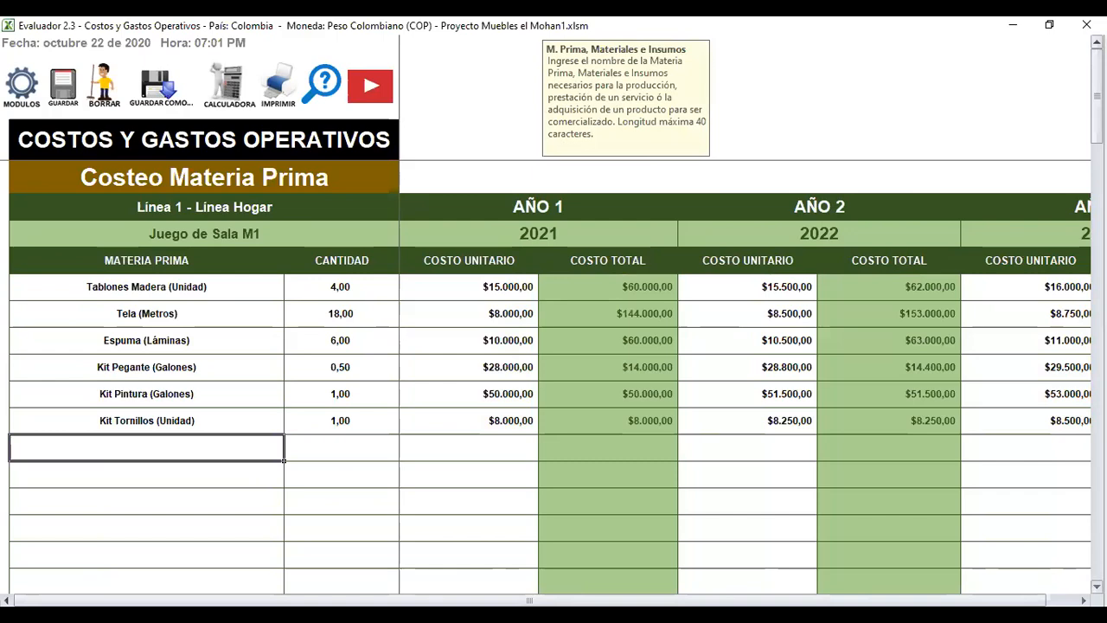
Step: Look through the raw material costing tables of the remaining products, from Línea Hogar to the end of Línea Utilitarios
scroll(553, 372, down, 10)
scroll(553, 371, down, 15)
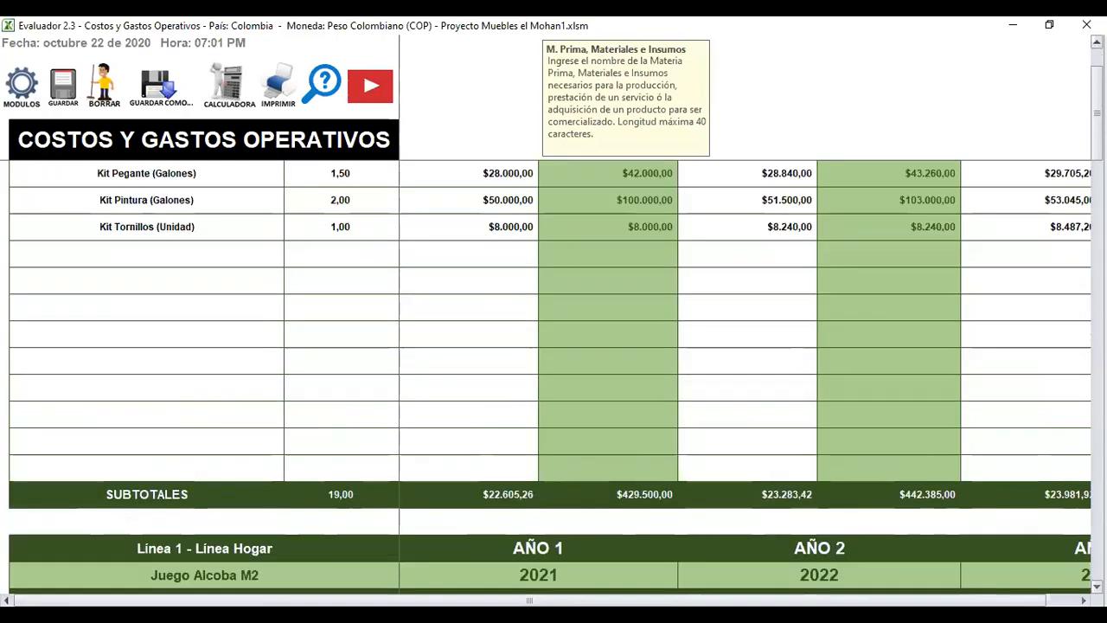
scroll(554, 372, down, 8)
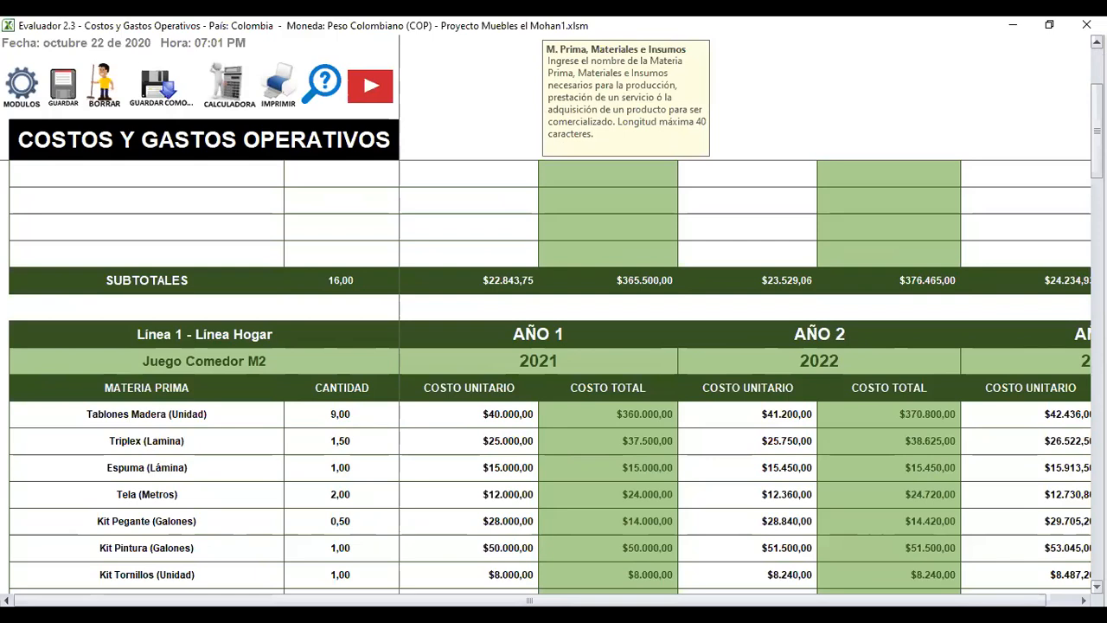
scroll(553, 372, down, 8)
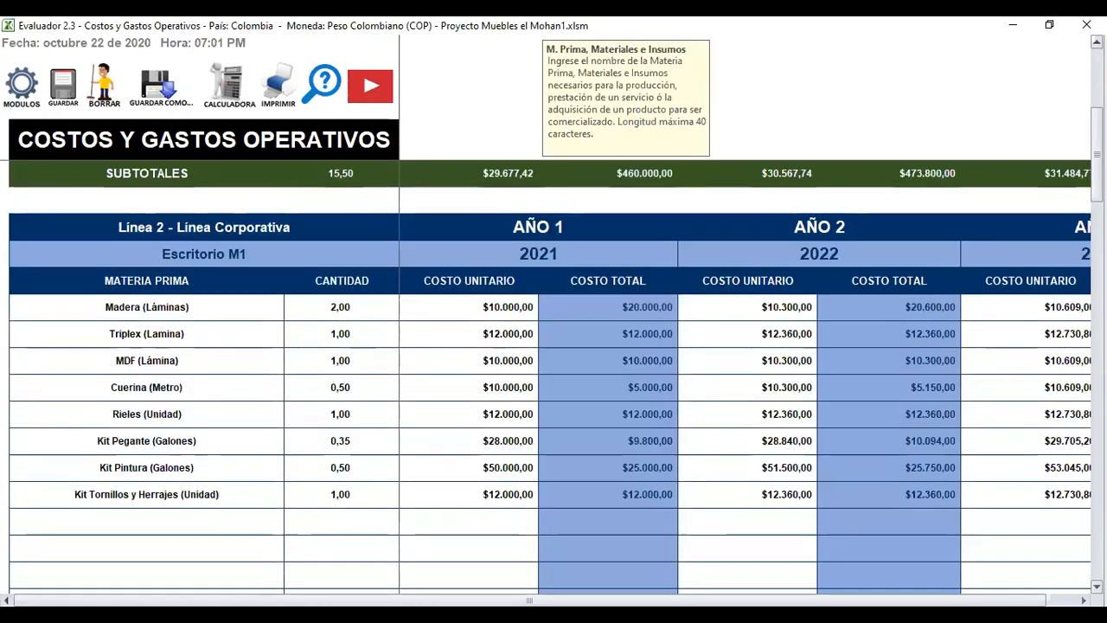
scroll(554, 372, down, 6)
scroll(554, 372, down, 8)
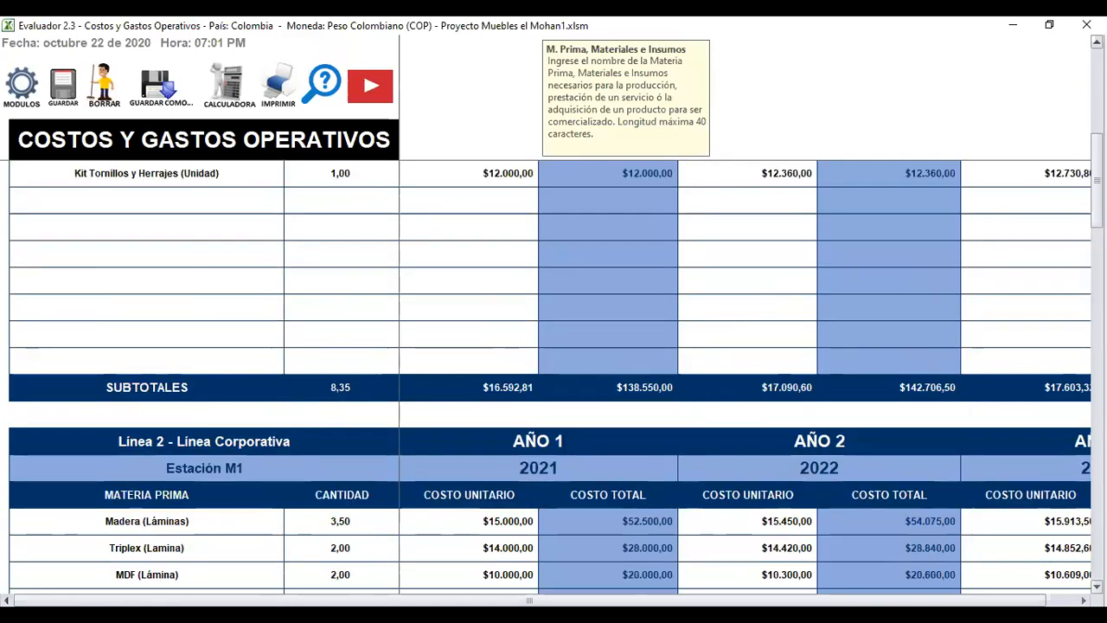
scroll(553, 372, down, 5)
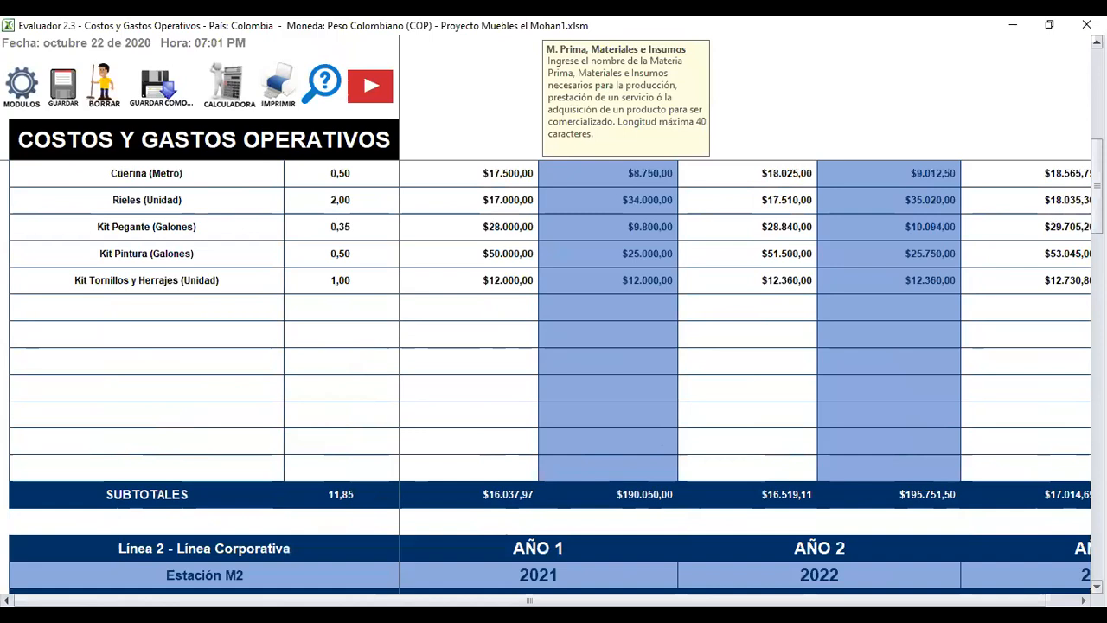
scroll(553, 372, down, 15)
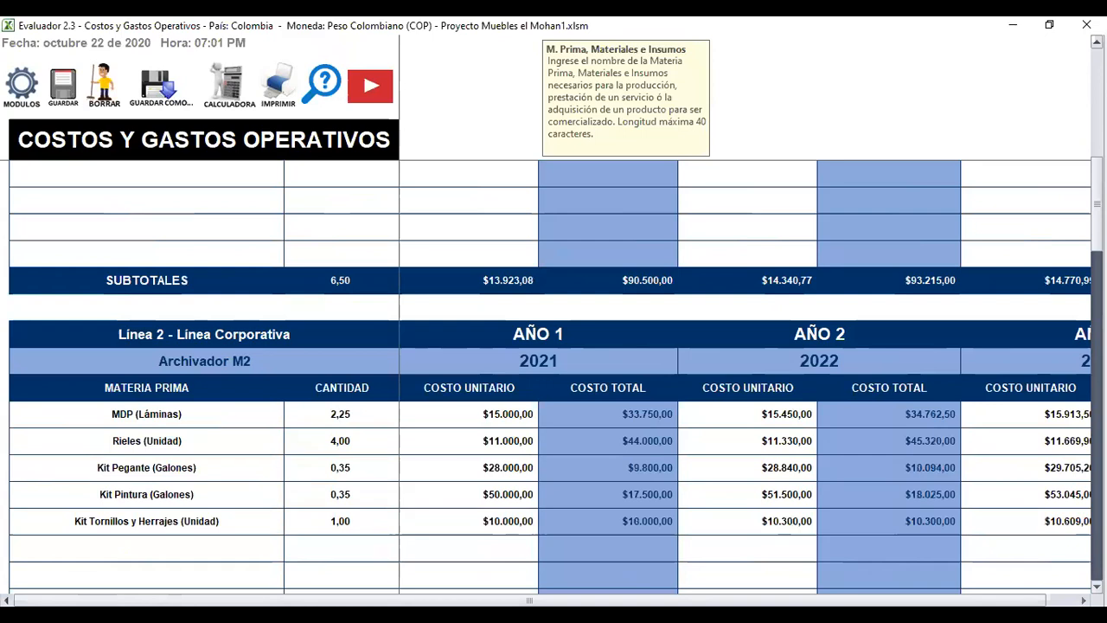
scroll(554, 372, down, 15)
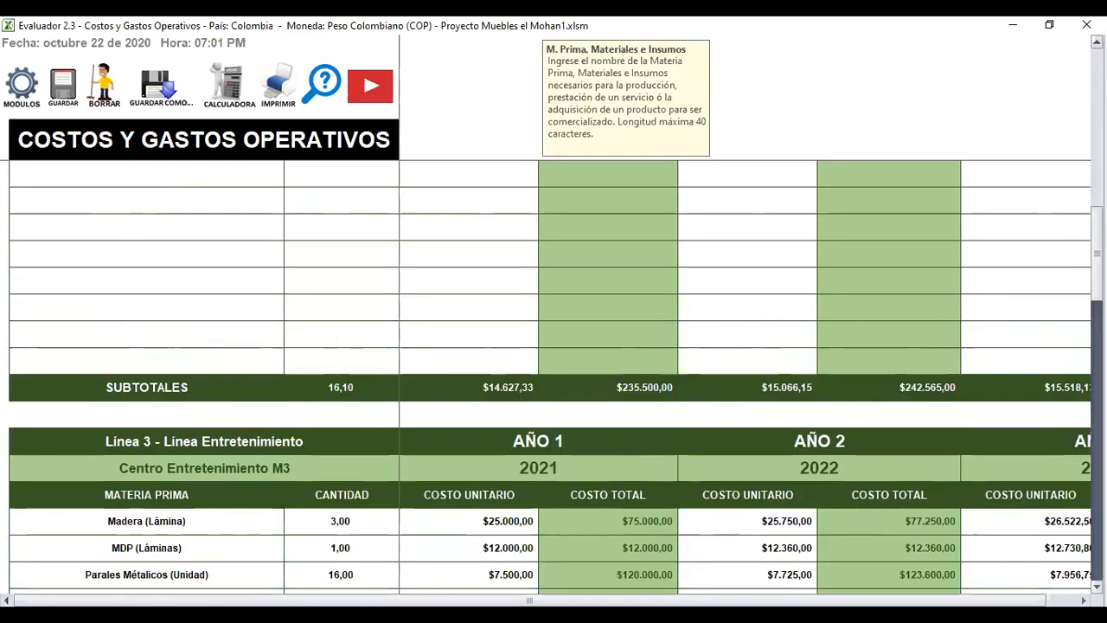
scroll(554, 372, down, 20)
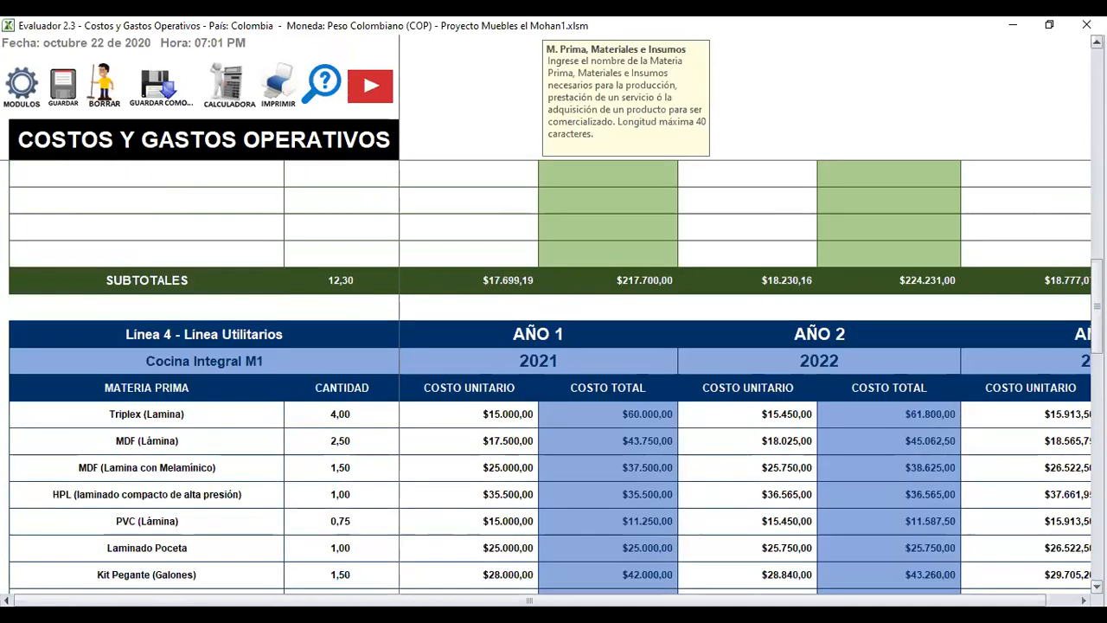
scroll(554, 372, down, 15)
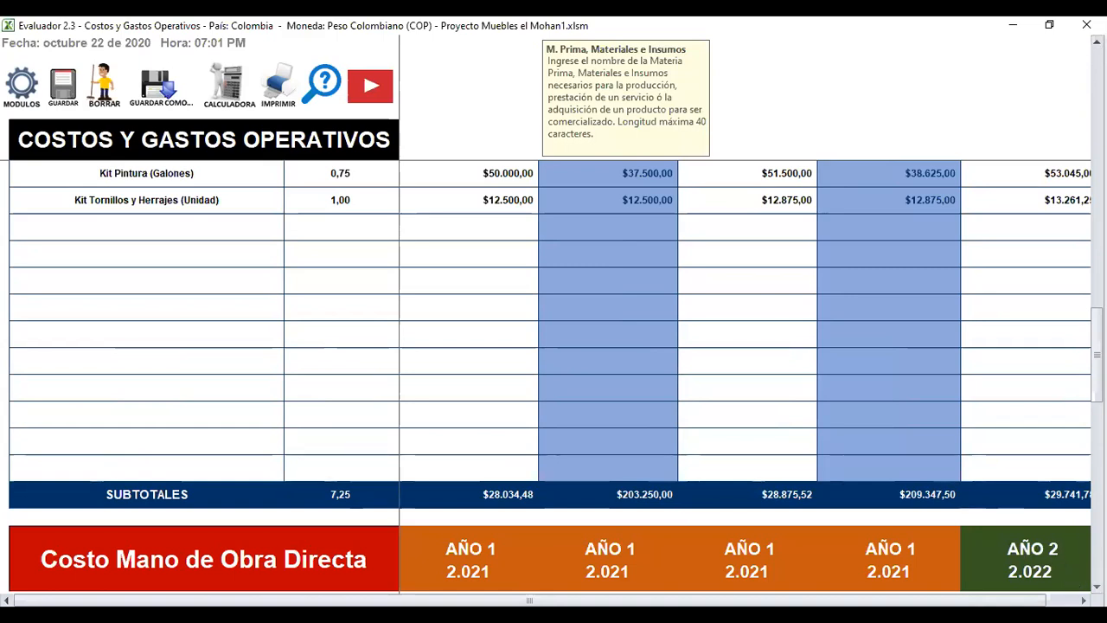
Step: Examine the Costo Mano de Obra Directa table, comparing fixed and variable monthly costs in Año 1 with Año 2's fixed costs
scroll(550, 346, down, 3)
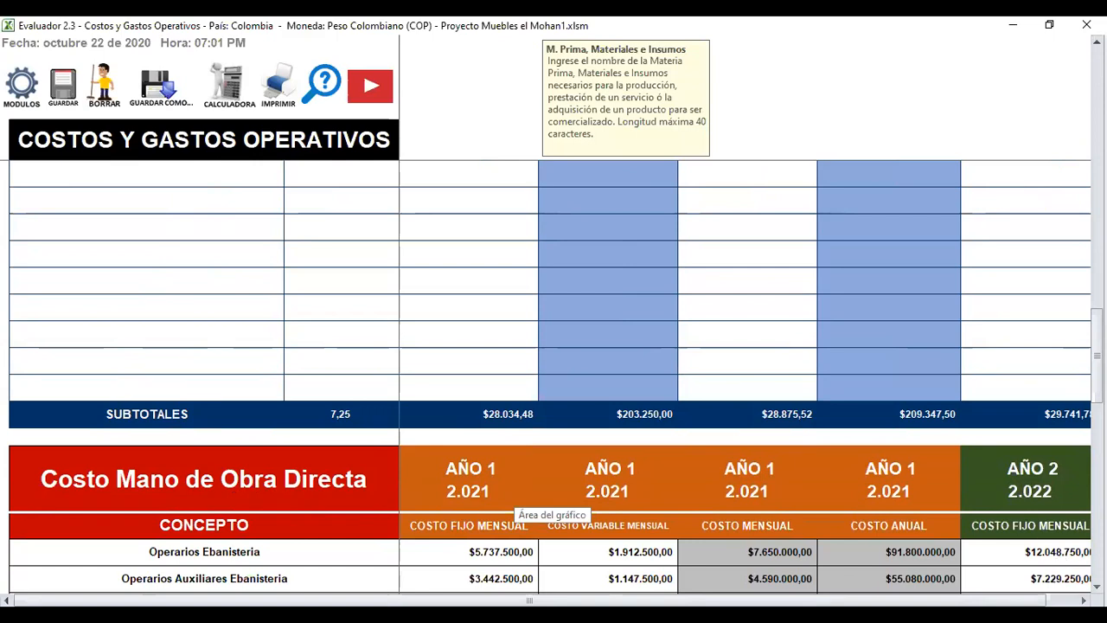
scroll(406, 462, down, 4)
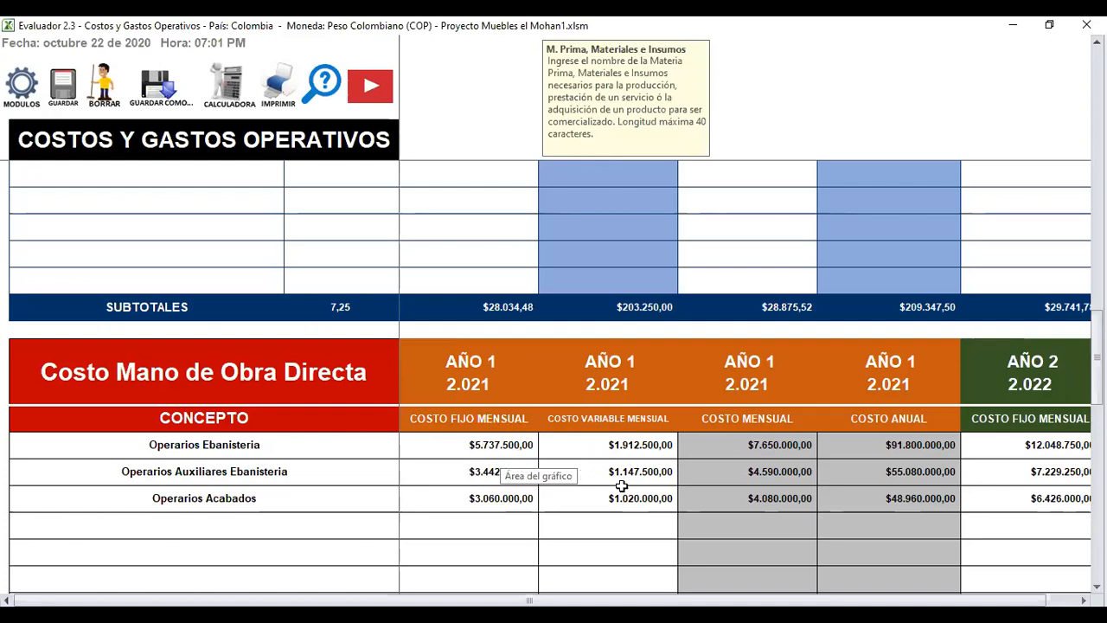
click(481, 445)
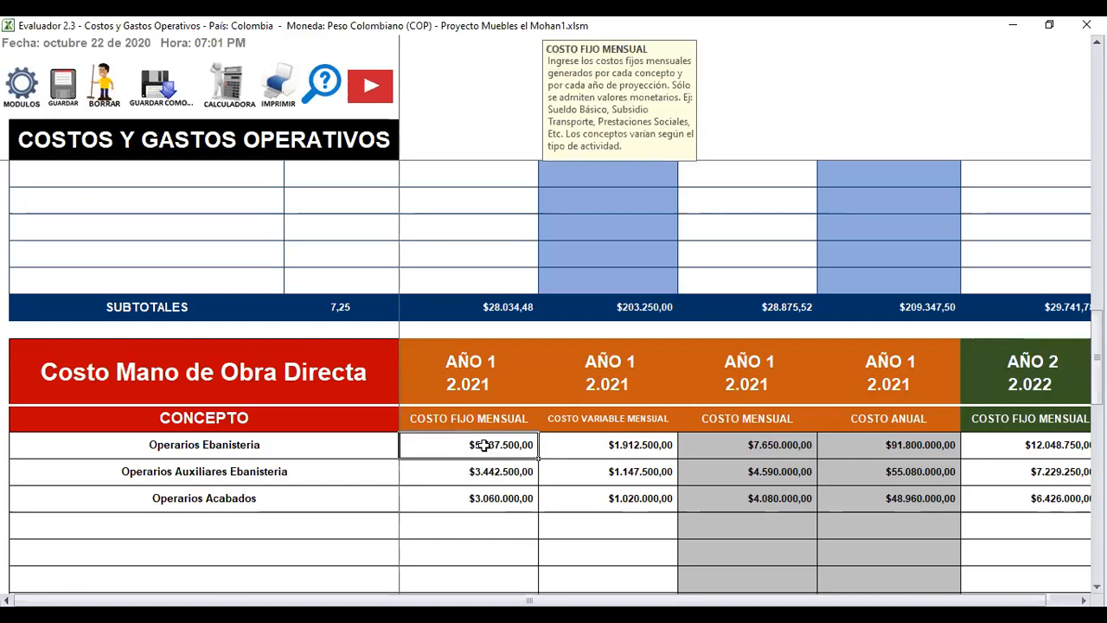
click(571, 448)
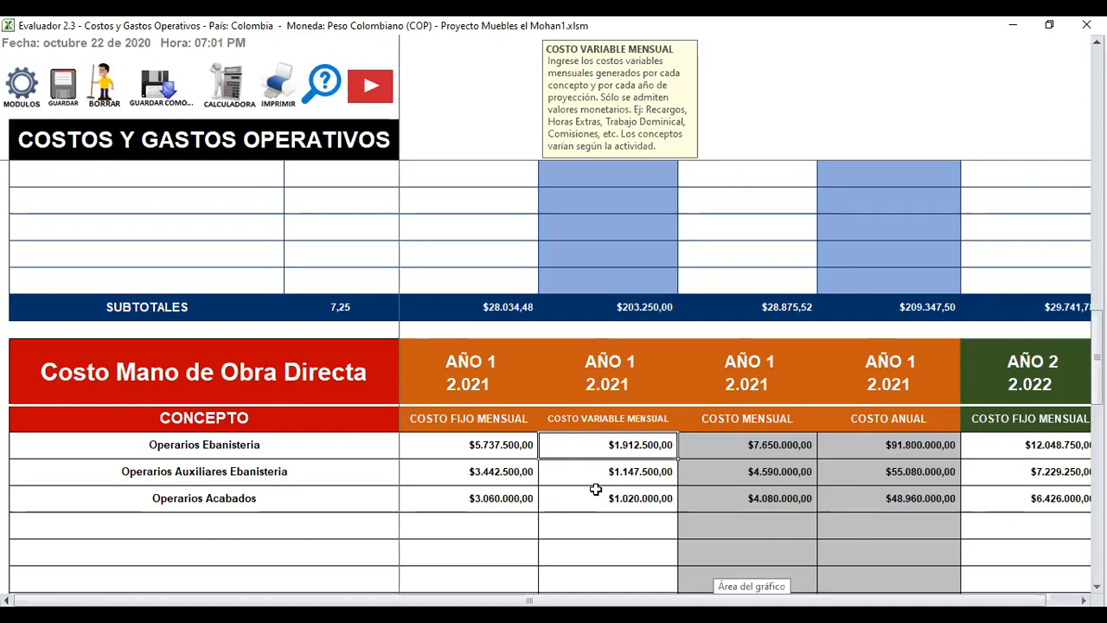
click(497, 445)
click(488, 473)
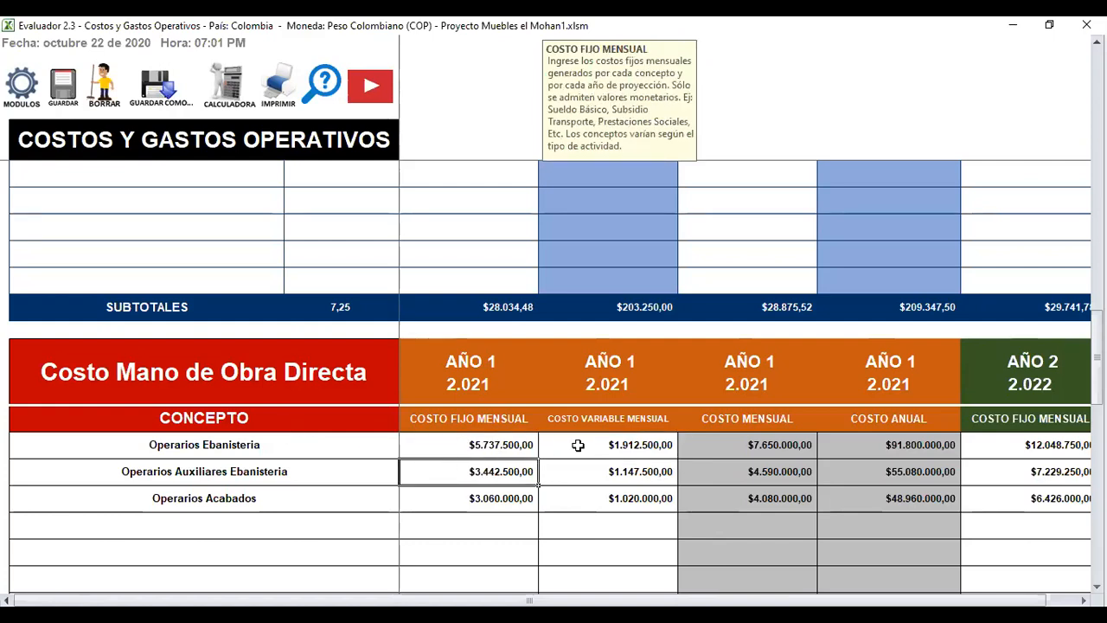
click(1028, 447)
click(508, 445)
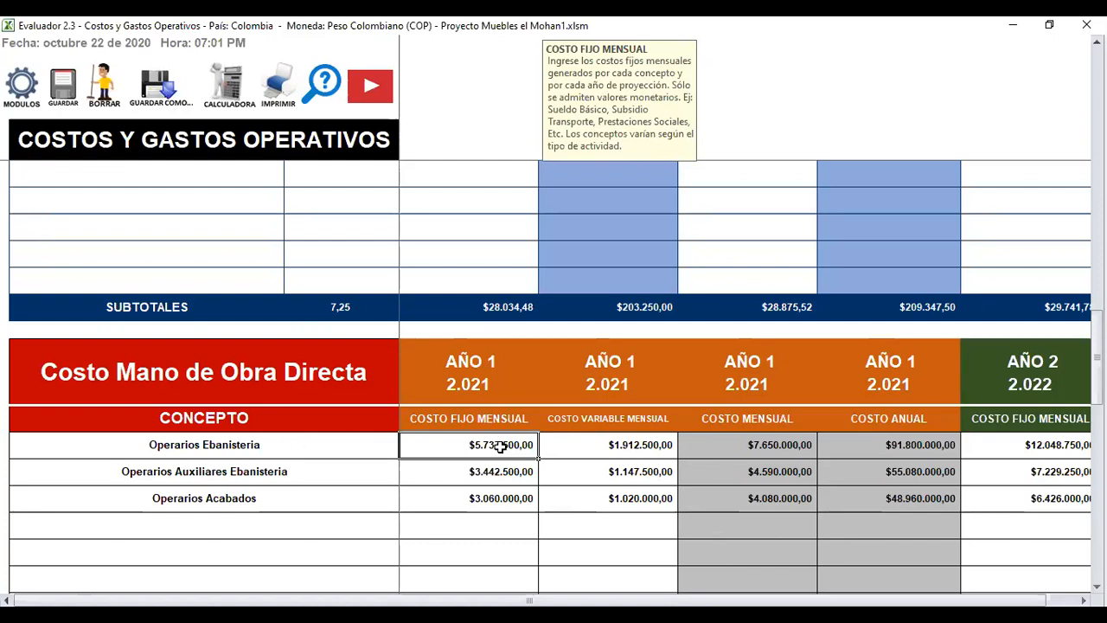
click(1052, 447)
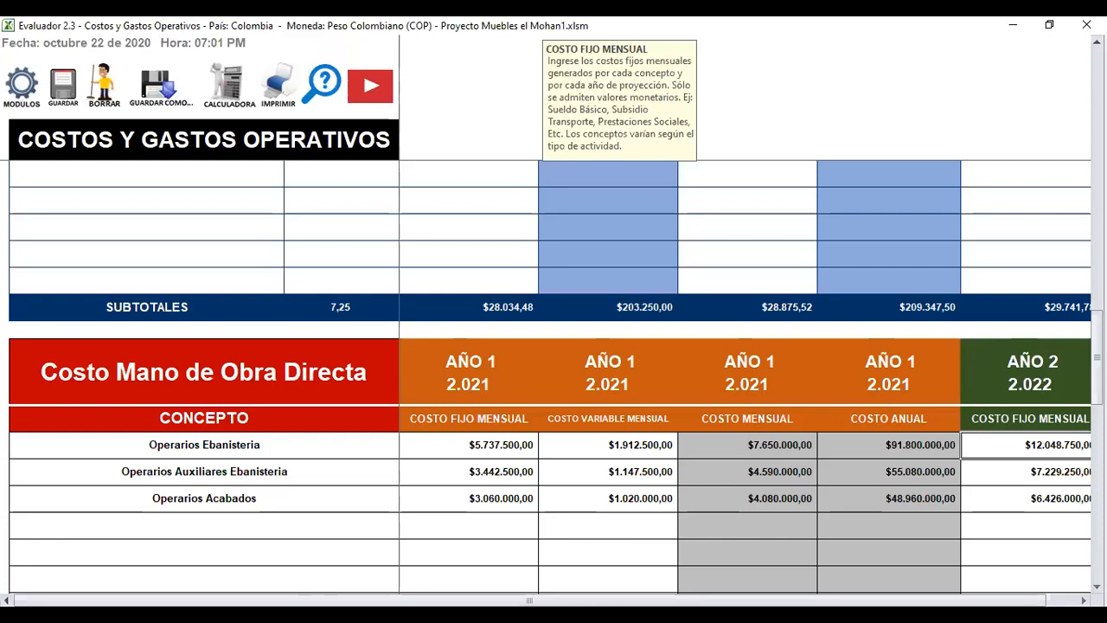
click(1083, 600)
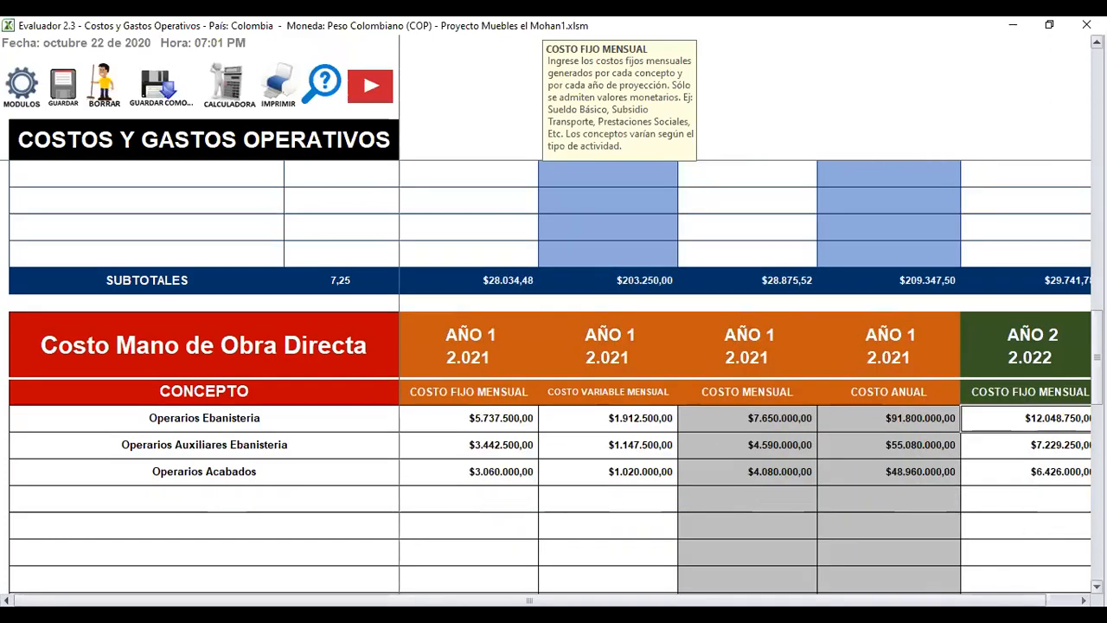
Step: Examine the Costos Indirectos de Fabricación table, reading its concepts and fixed, variable, monthly and annual costs from Año 1 to Año 4
scroll(554, 377, down, 5)
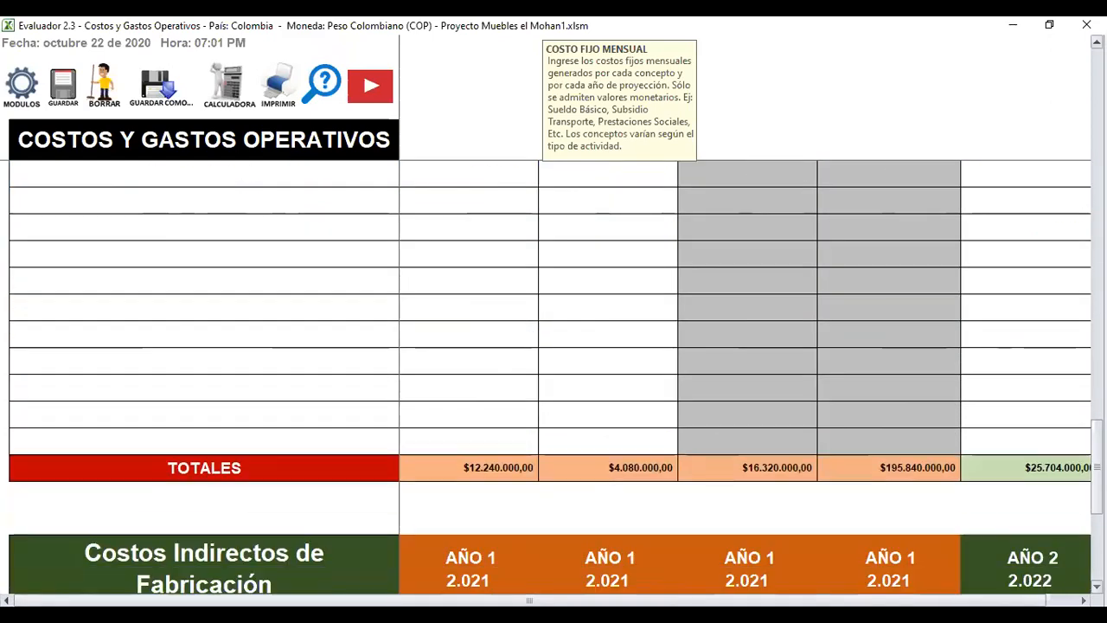
scroll(554, 377, down, 4)
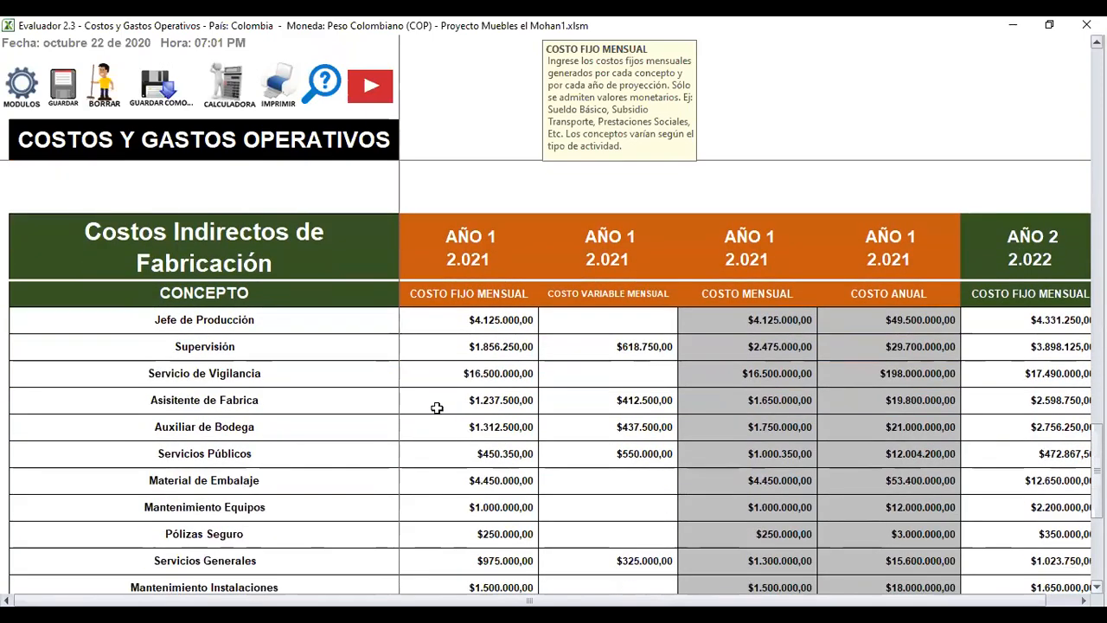
scroll(242, 325, down, 2)
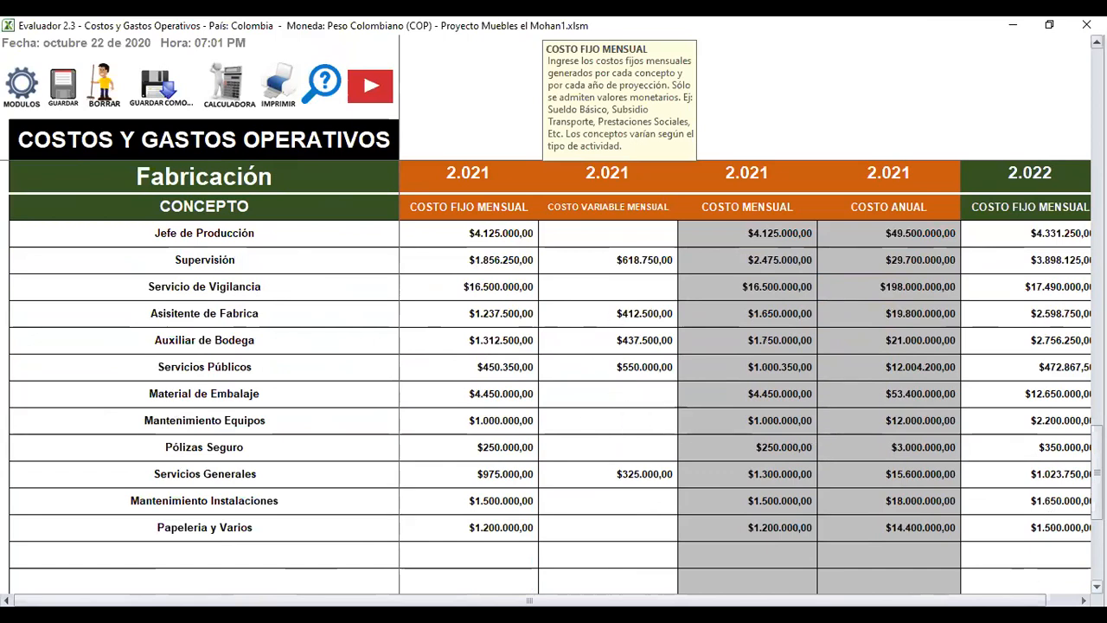
click(1083, 601)
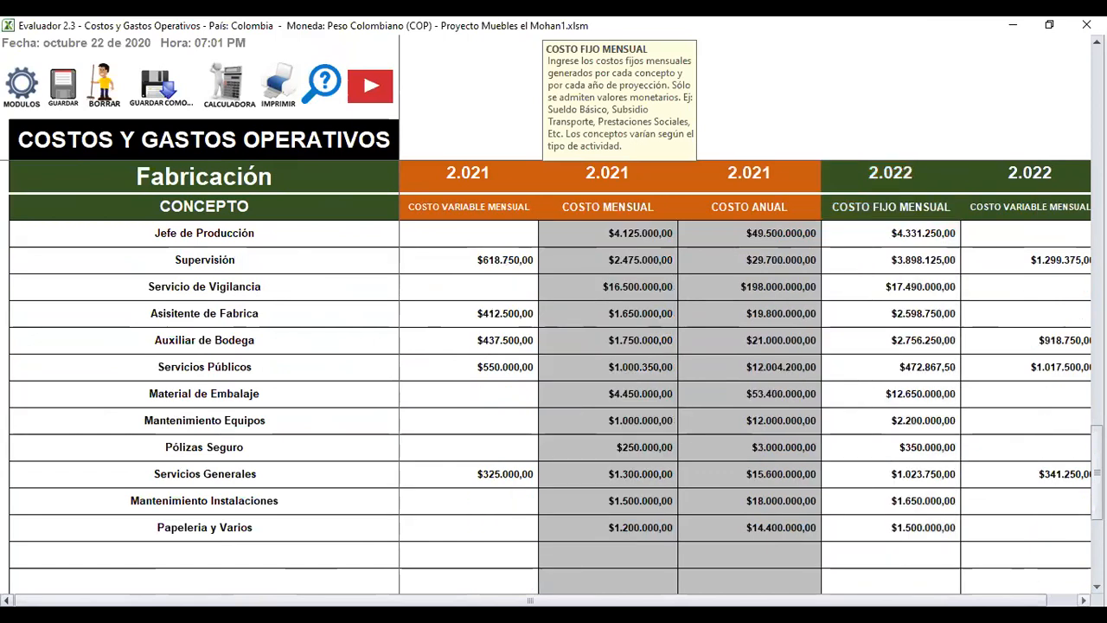
click(1084, 600)
click(1083, 600)
click(1083, 601)
click(1084, 600)
click(1083, 600)
click(1084, 600)
click(1083, 600)
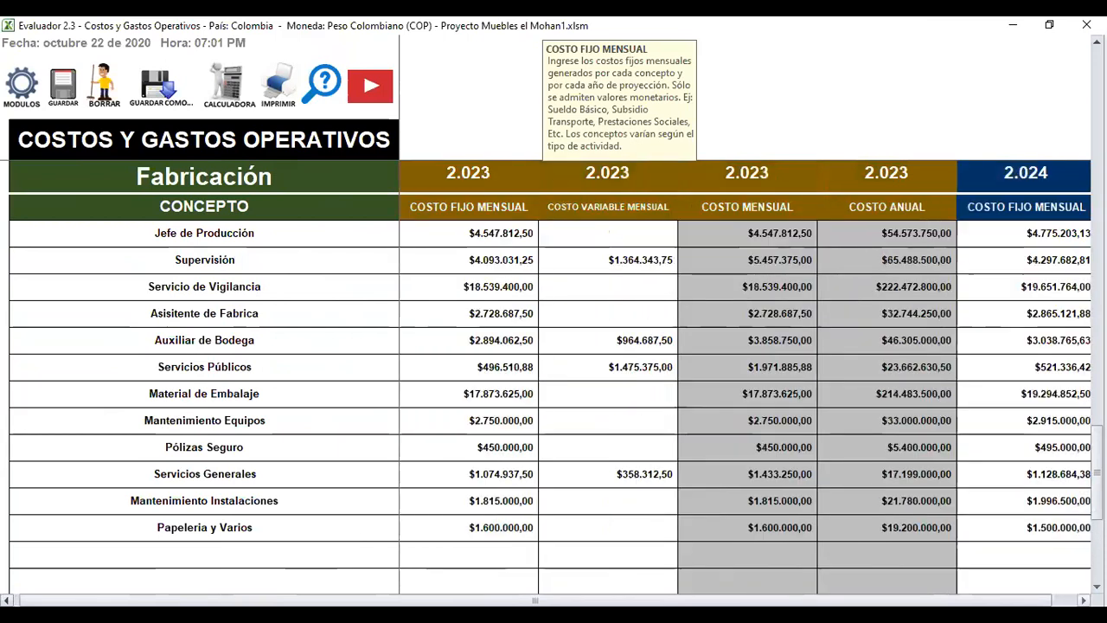
click(1083, 600)
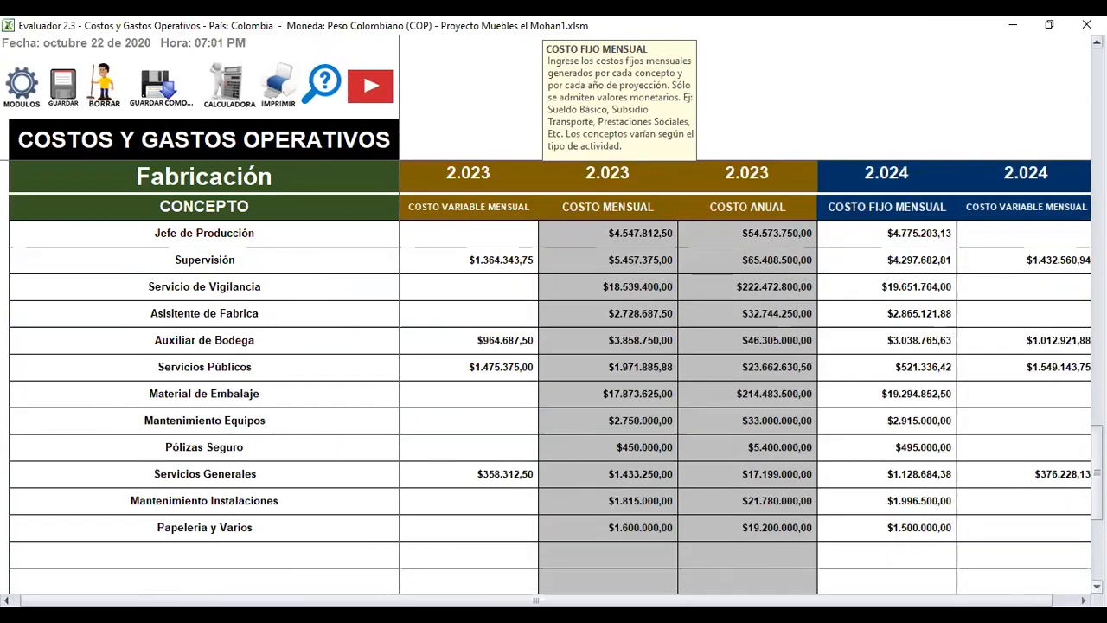
Step: Review the concepts and Año 3 fixed, variable, monthly and annual amounts in the Gastos de Administración and Gastos de Ventas tables
click(1096, 586)
scroll(553, 389, down, 9)
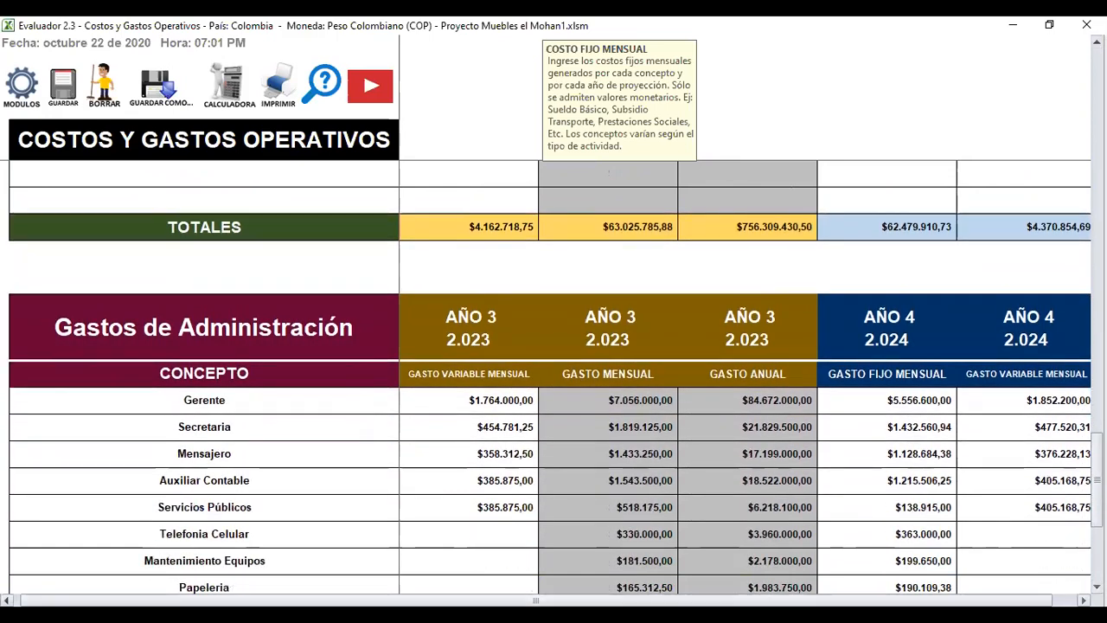
scroll(254, 476, left, 2)
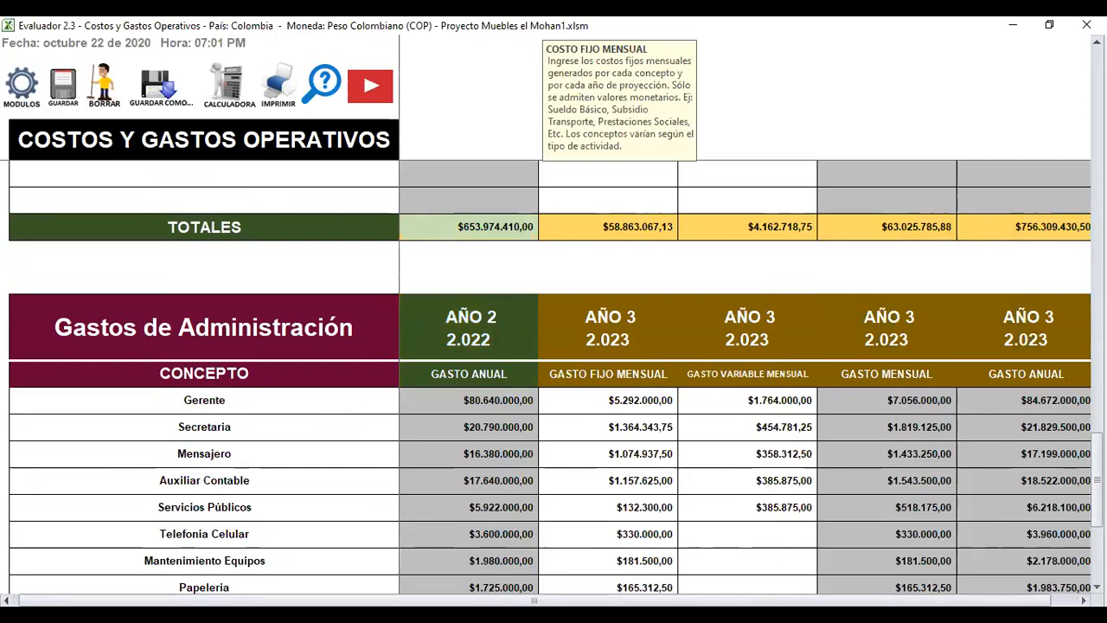
scroll(554, 389, down, 2)
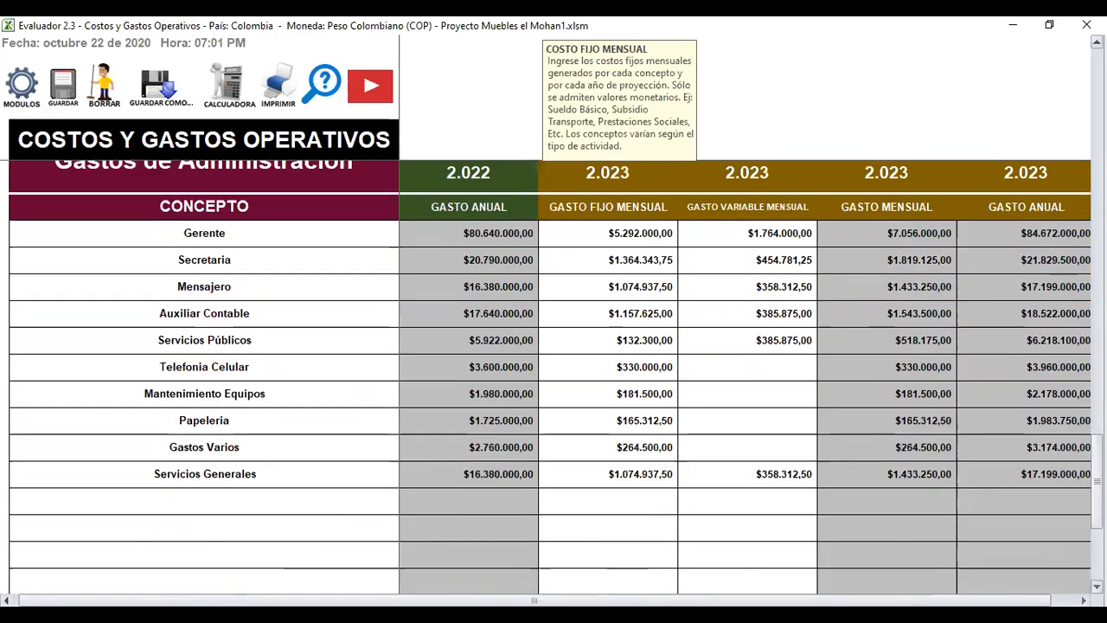
scroll(554, 389, down, 7)
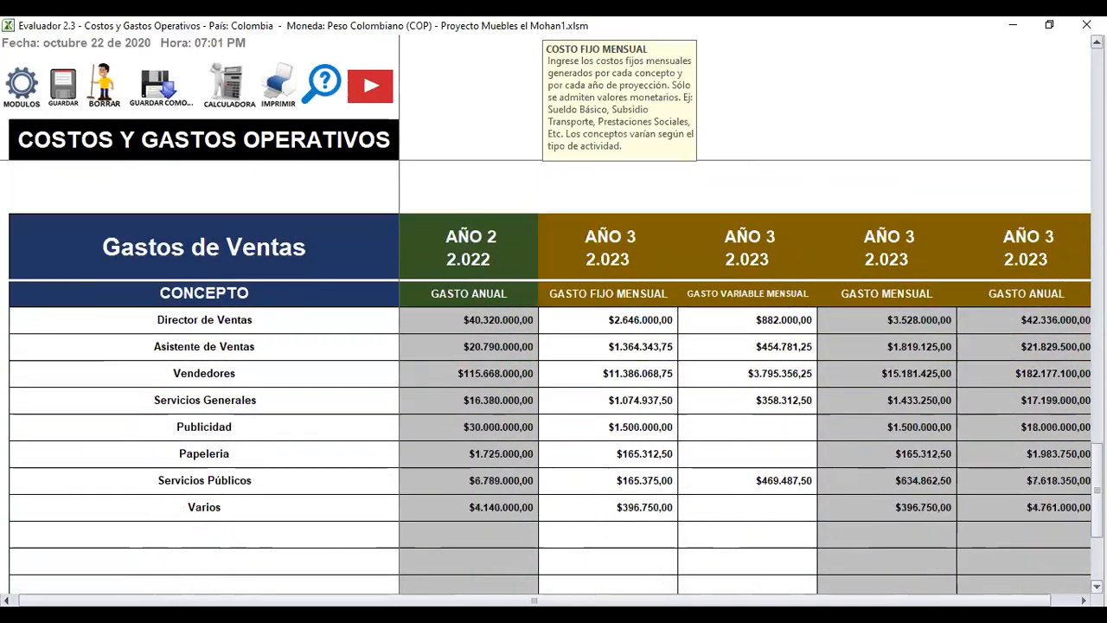
scroll(554, 390, down, 1)
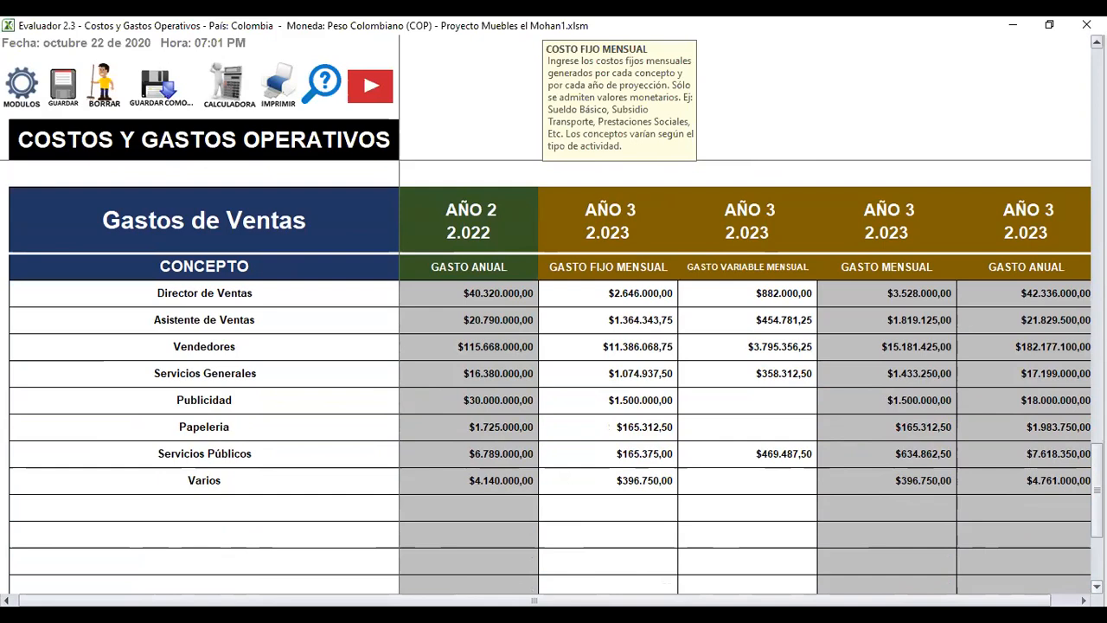
Step: Go past the expense tables to the Punto de Equilibrio table and select Juego de Sala M1's Año 1 PE Qx cell
key(Down)
key(Down)
key(Down)
key(Down)
key(Down)
key(Down)
key(Down)
key(Down)
key(Down)
key(Down)
key(Down)
key(Down)
key(Down)
key(Down)
key(Down)
key(Down)
key(Down)
key(Down)
key(Down)
key(Down)
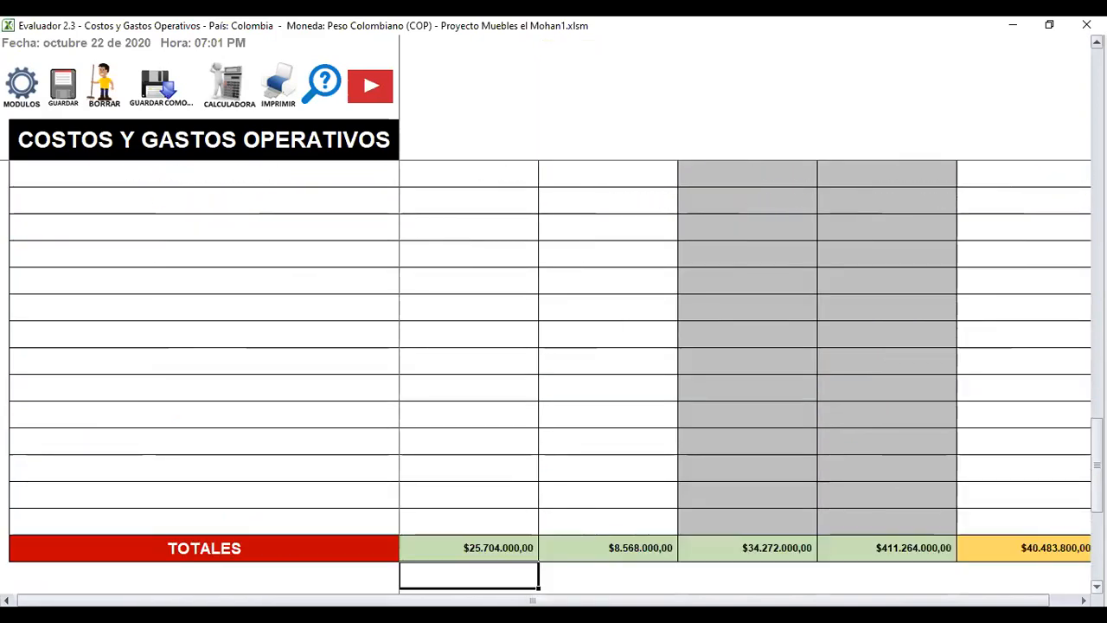
key(Down)
key(Down)
key(Down)
key(Down)
key(Down)
key(Down)
key(Down)
key(Down)
key(Down)
key(Down)
key(Down)
key(Down)
key(Down)
key(Down)
key(Down)
key(Down)
key(Down)
key(Down)
key(Down)
key(Down)
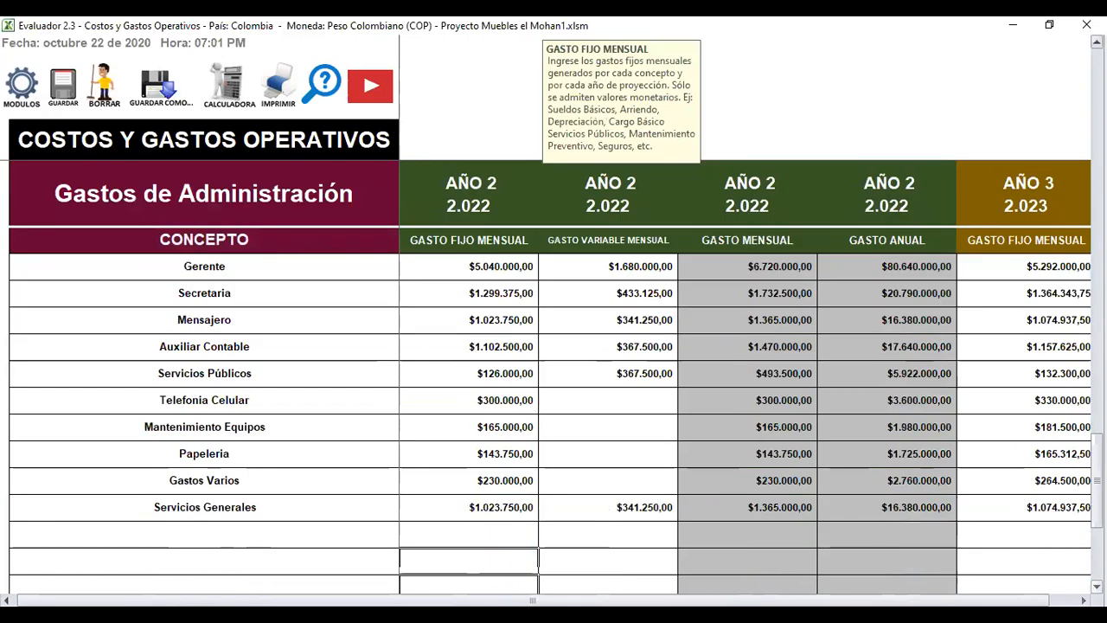
key(Down)
key(Down)
key(Down)
key(Down)
key(Down)
key(Down)
key(Down)
key(Down)
key(Down)
key(Down)
key(Down)
key(Down)
key(Down)
key(Down)
key(Down)
key(Down)
key(Down)
key(Down)
key(Down)
key(Down)
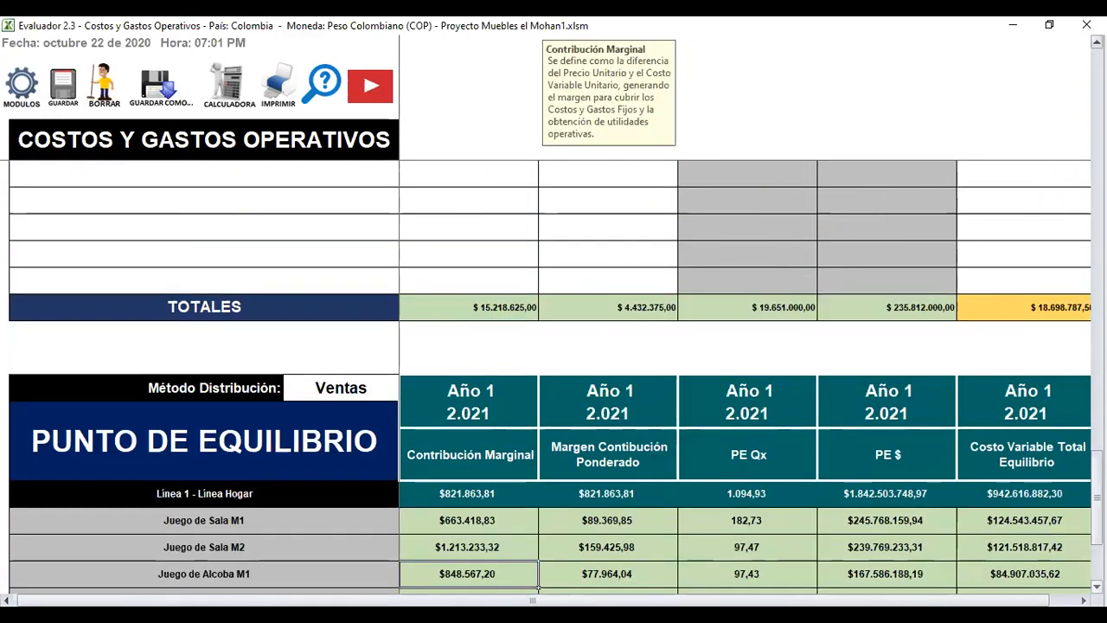
scroll(550, 398, down, 2)
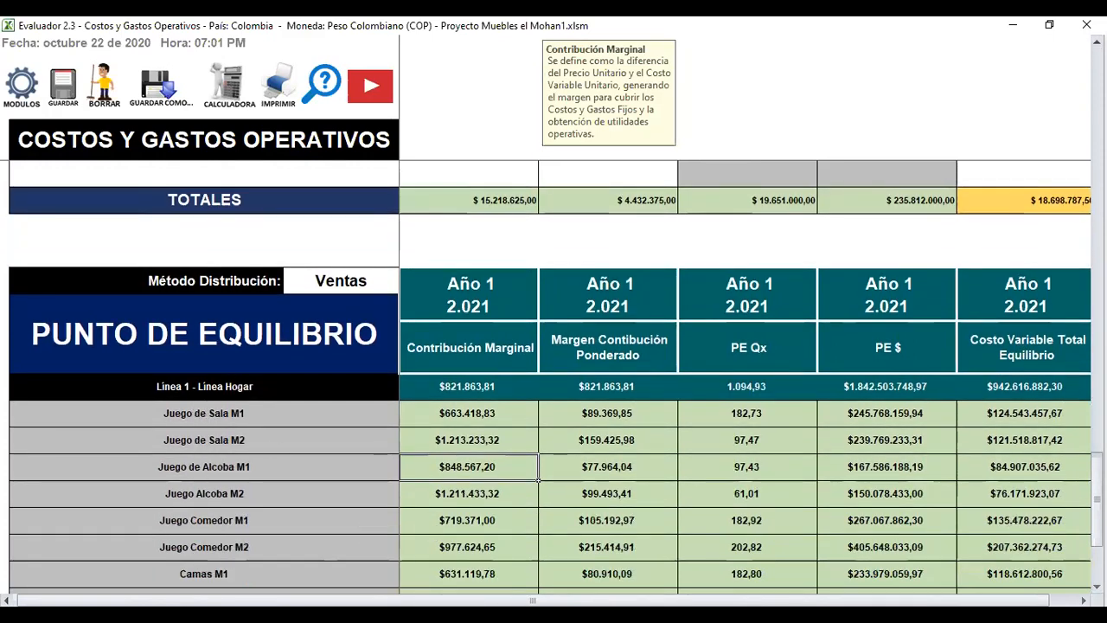
scroll(1096, 586, down, 3)
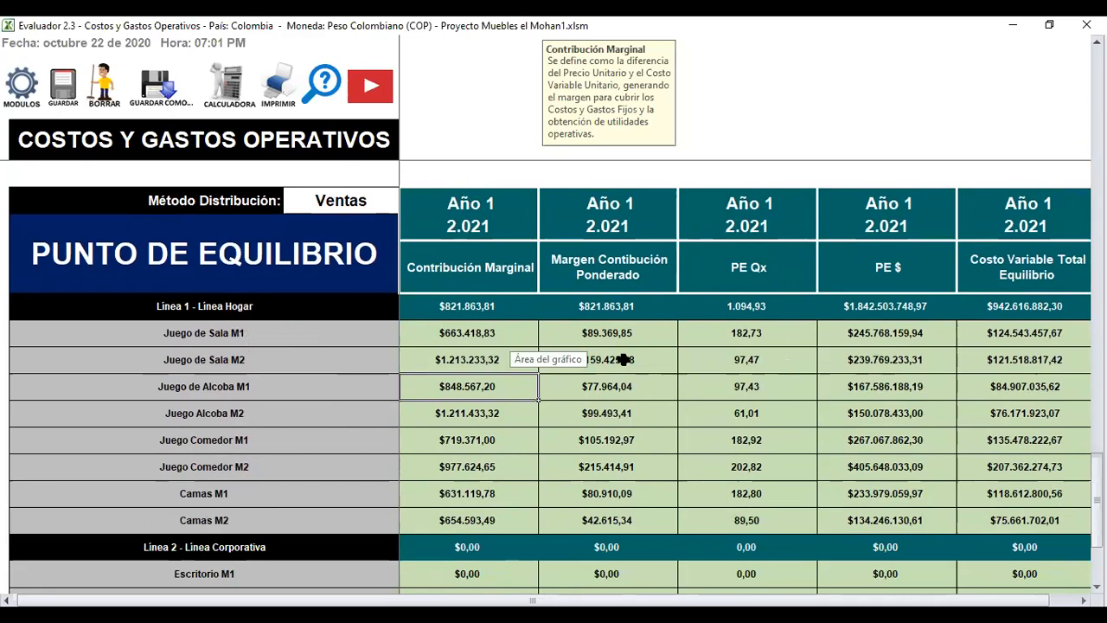
click(742, 338)
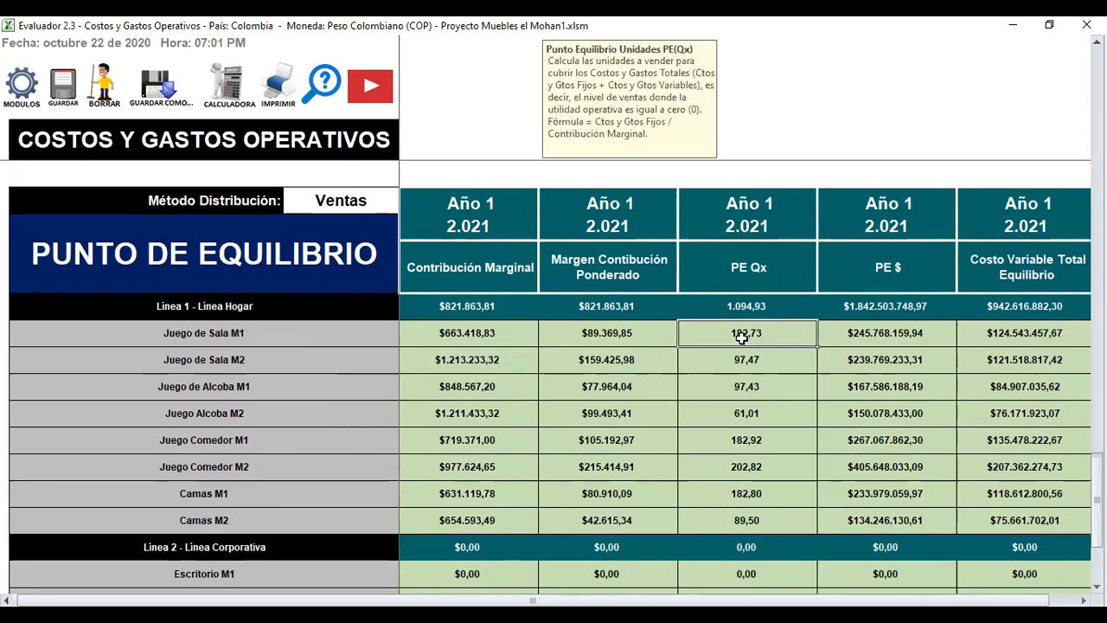
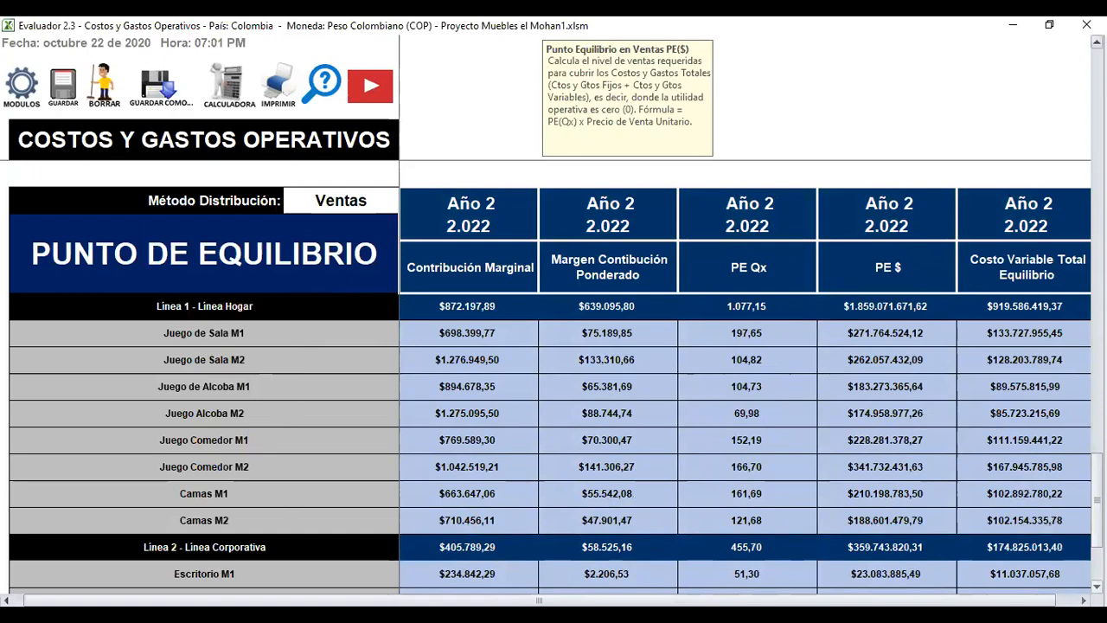
Step: Review the Año 2 break-even figures of all product lines down to the totals and the yearly break-even charts
scroll(554, 377, down, 8)
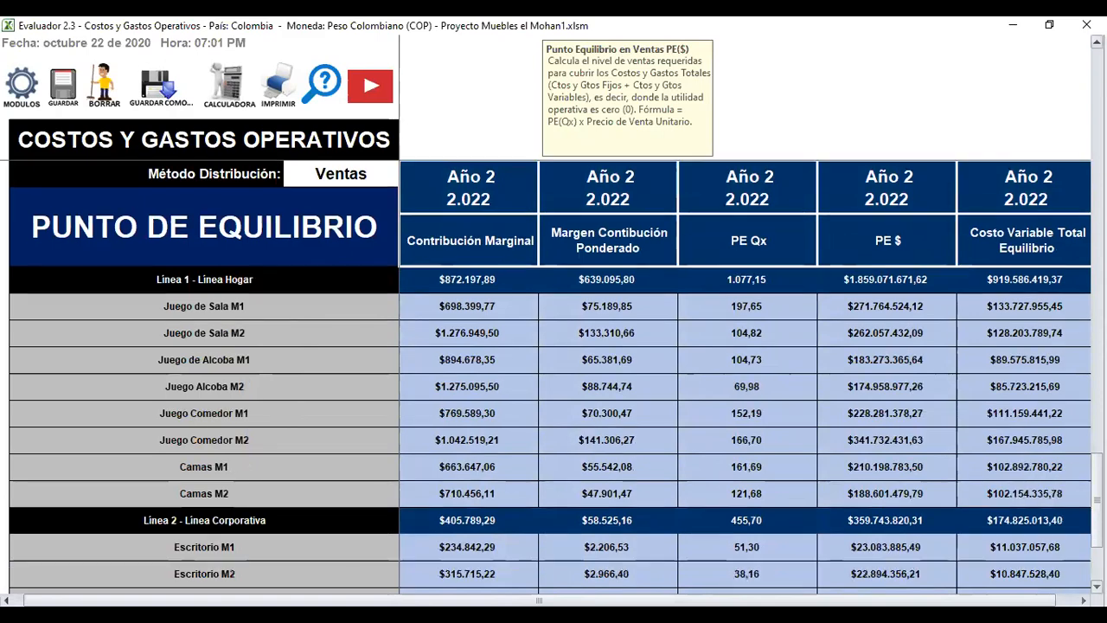
scroll(554, 376, down, 5)
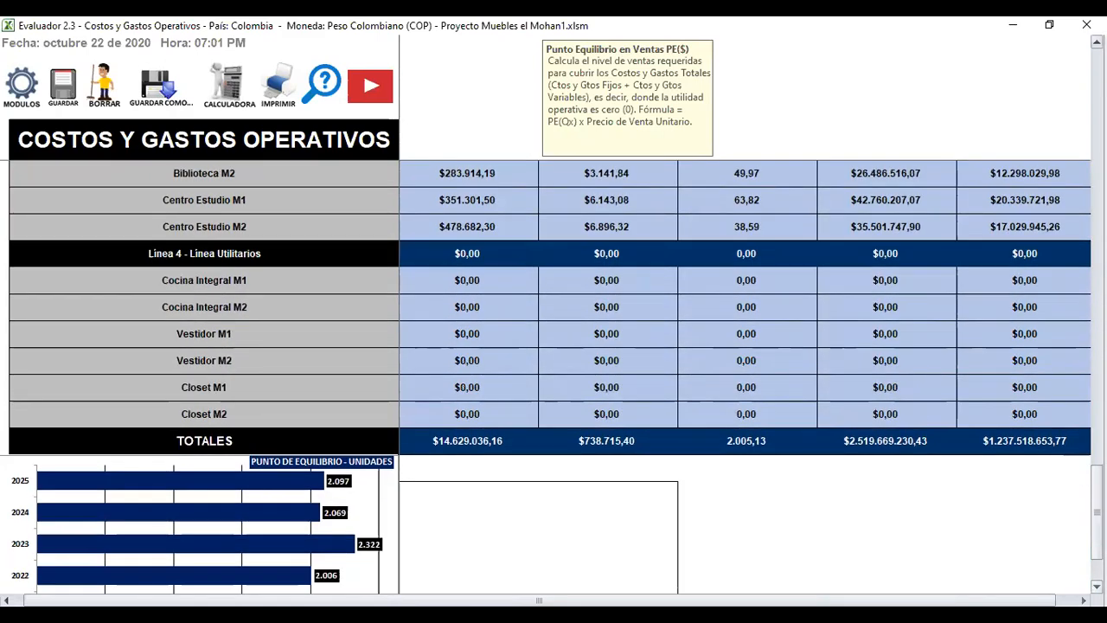
scroll(403, 568, down, 1)
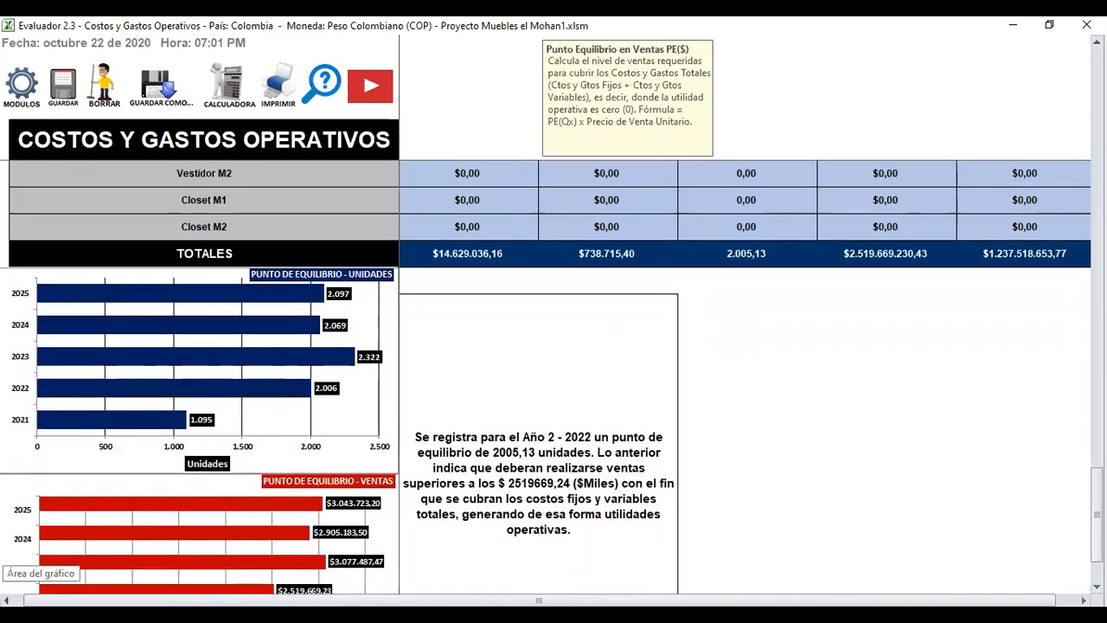
Step: Compare the Comprobación Punto de Equilibrio charts of Año 1 and Año 2, and read the Año 2 explanatory note
scroll(744, 389, left, 6)
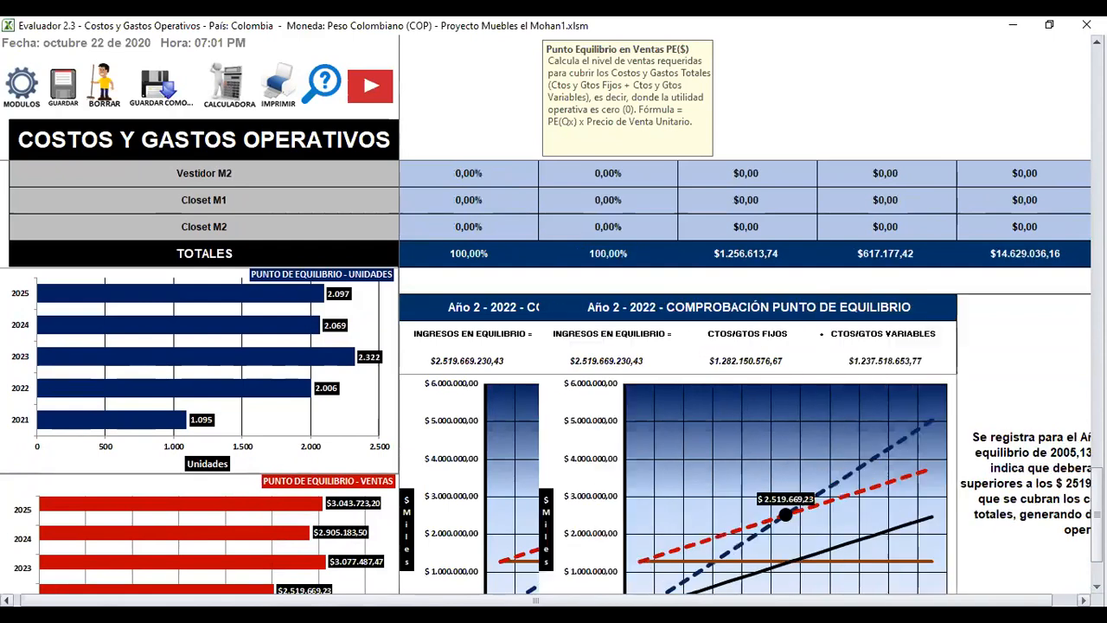
scroll(744, 441, left, 3)
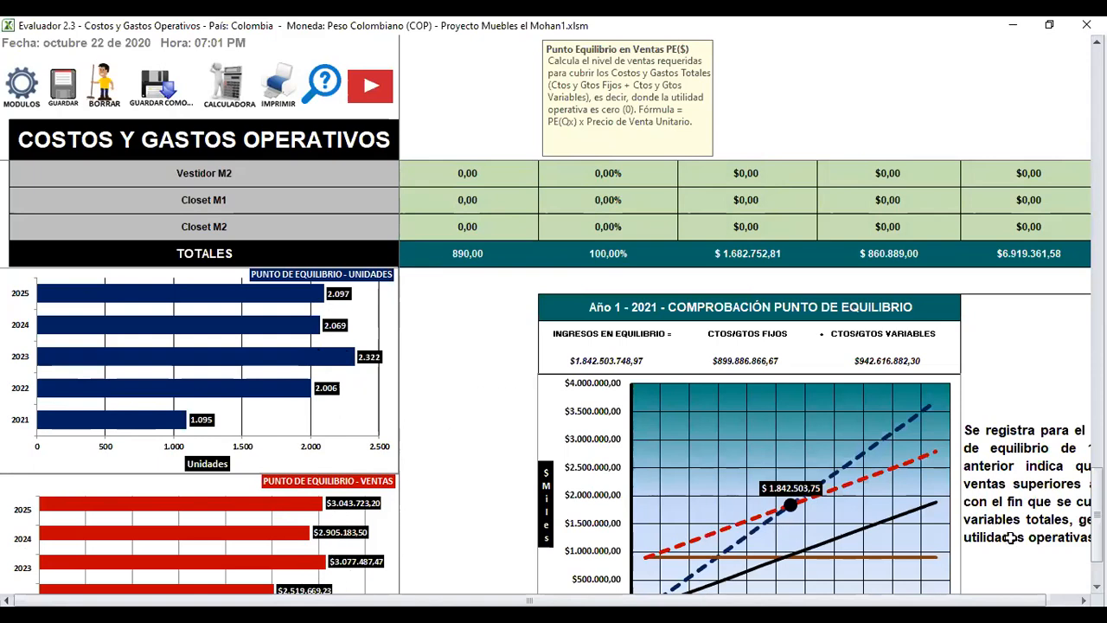
scroll(551, 381, down, 1)
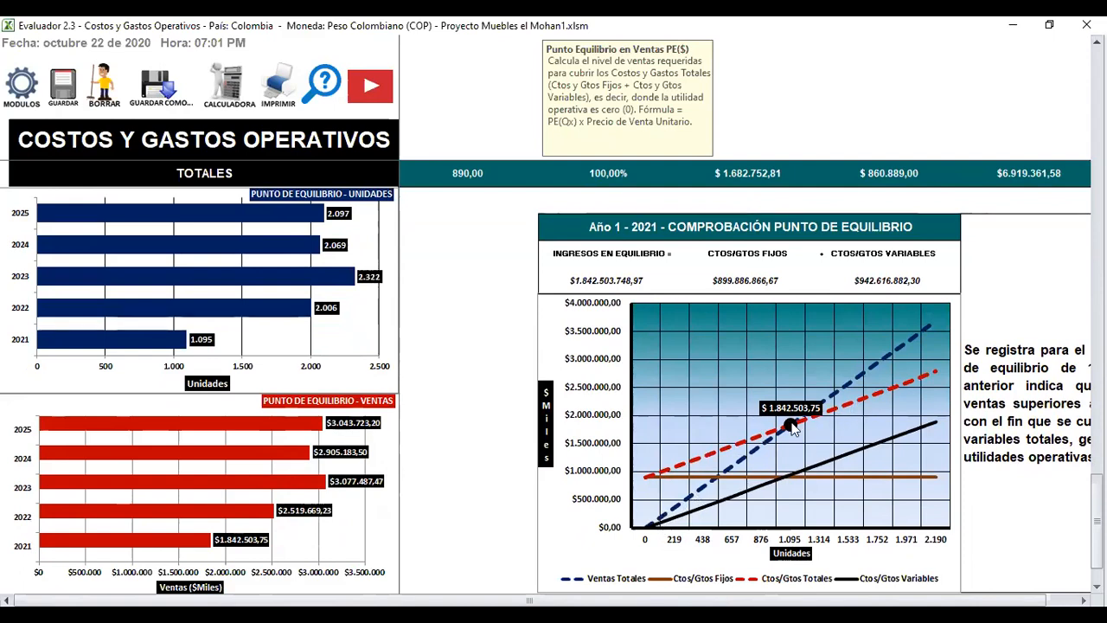
mouse_move(793, 431)
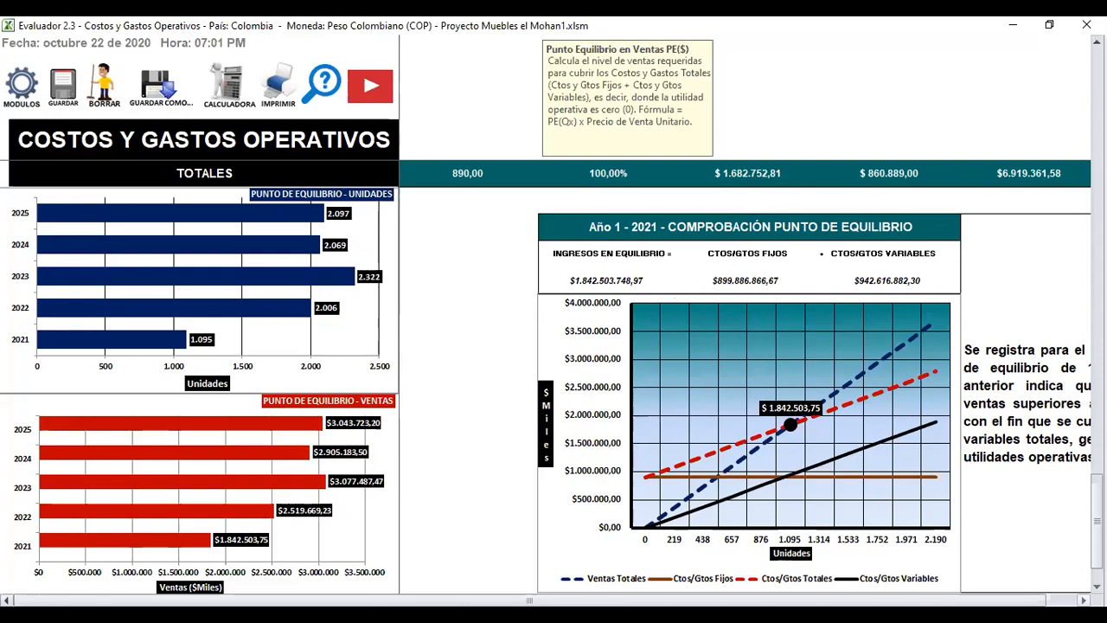
click(1084, 601)
click(1084, 600)
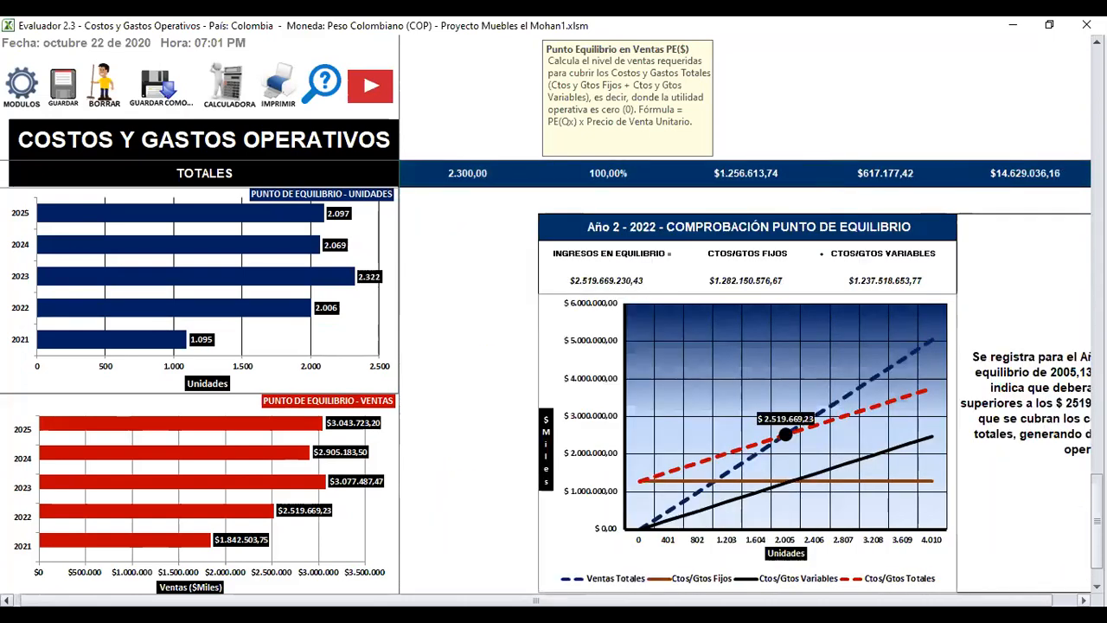
click(1084, 600)
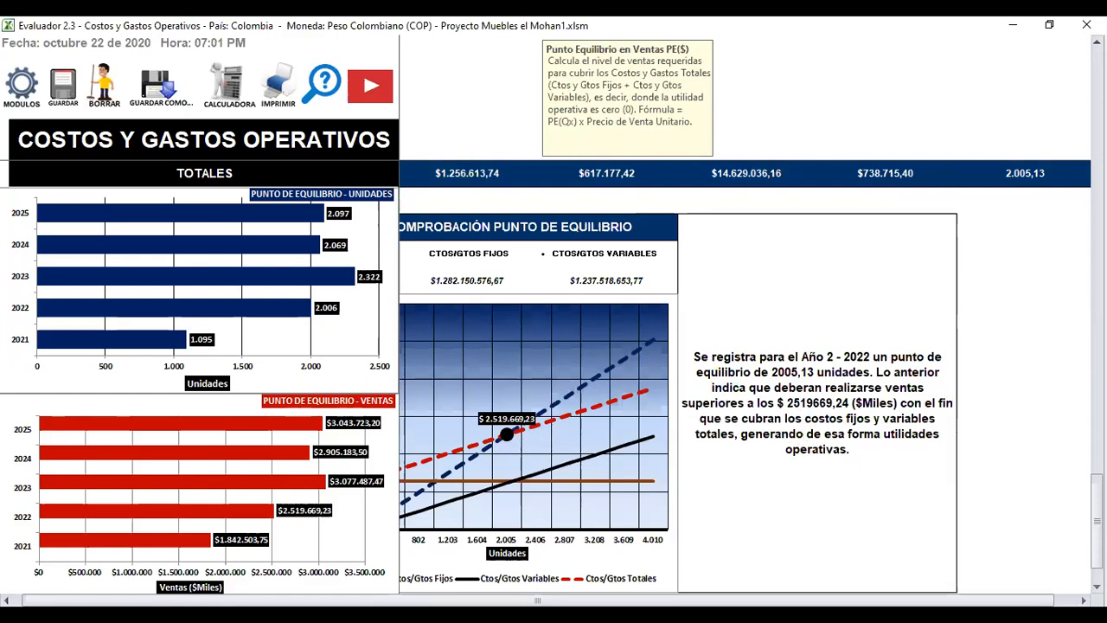
Step: Read the Generalidades details in the Reporte Costos y Gastos Operativos below the break-even charts
scroll(554, 377, down, 5)
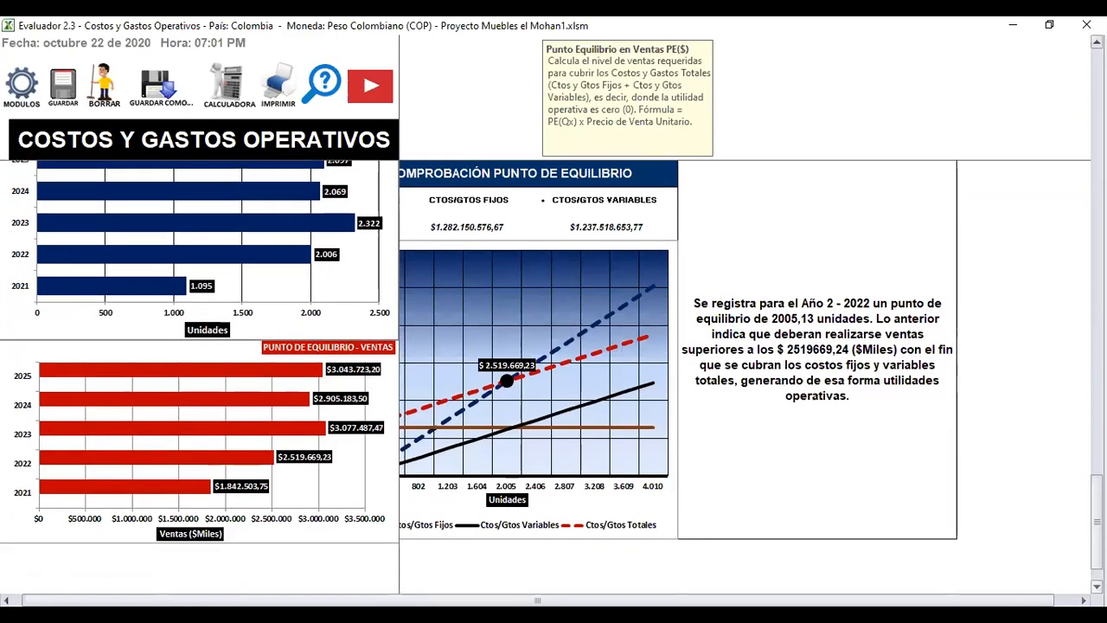
scroll(390, 560, down, 2)
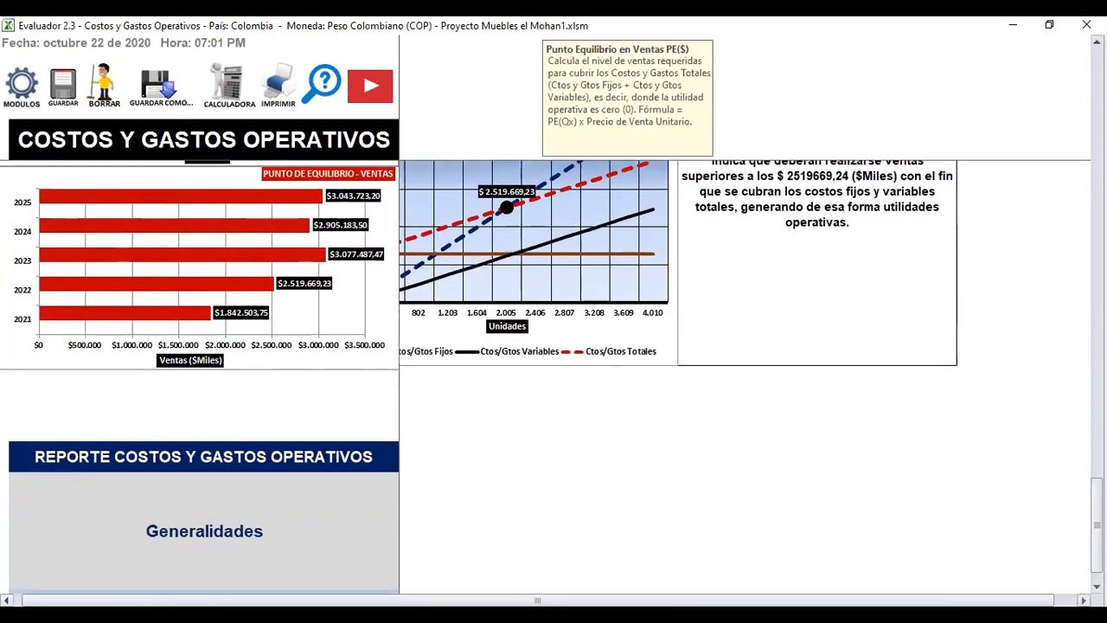
scroll(826, 509, left, 3)
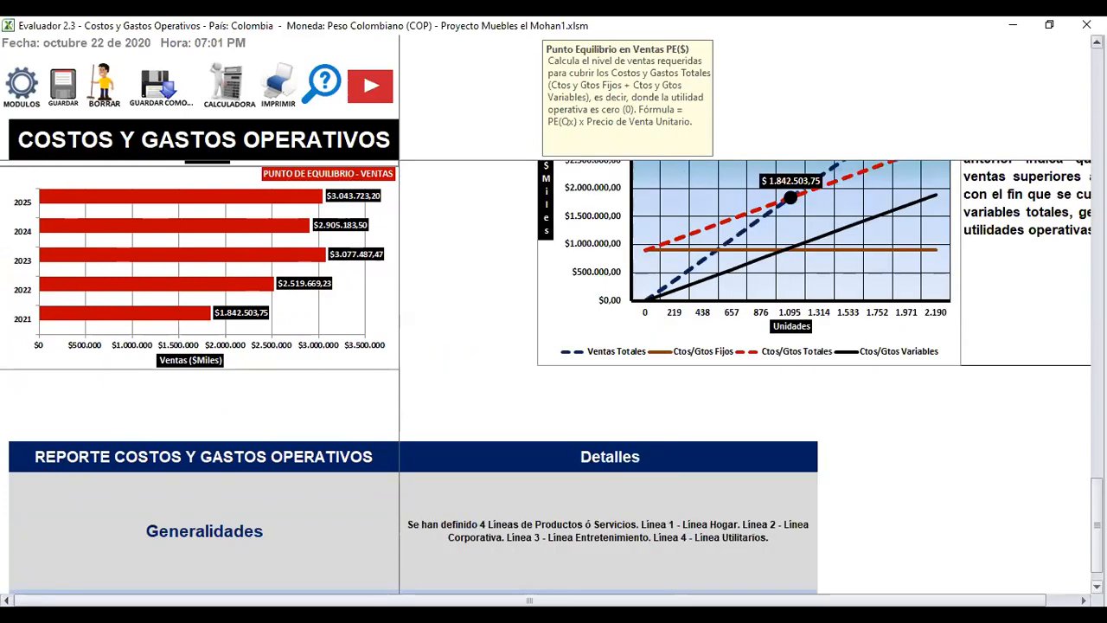
scroll(554, 389, down, 2)
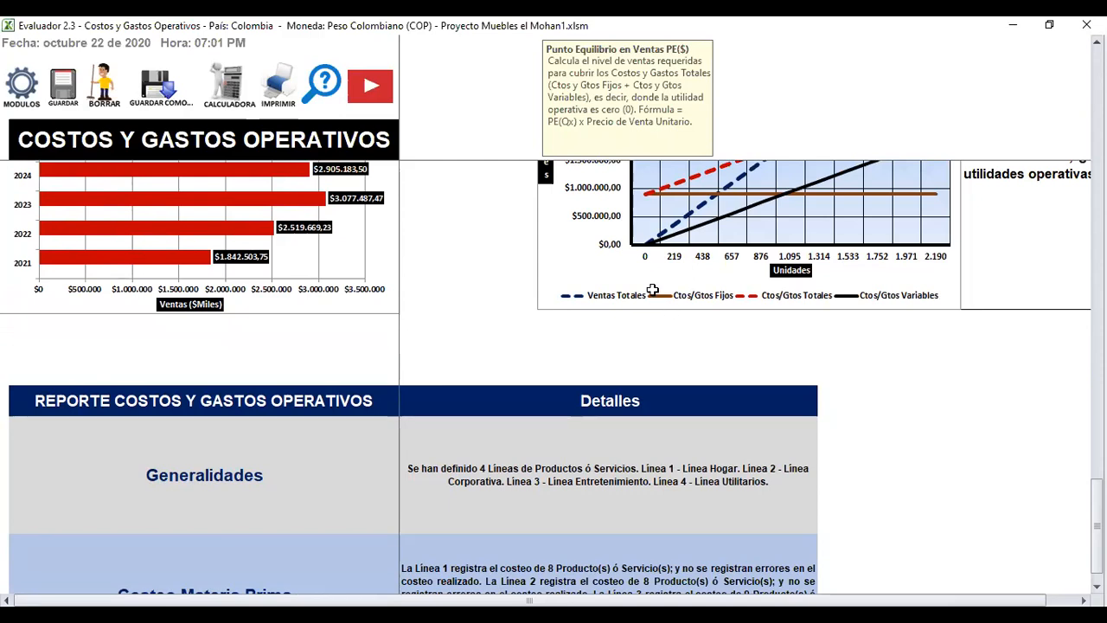
Step: Try a screen zoom of 60% and restore it to 80%
click(322, 84)
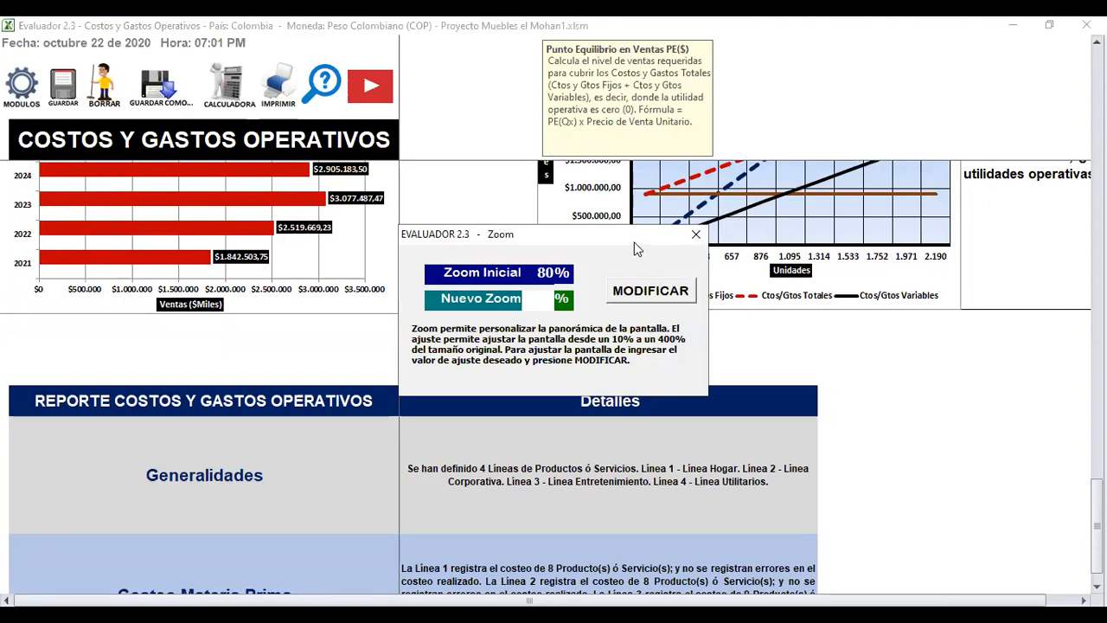
text(60)
key(Return)
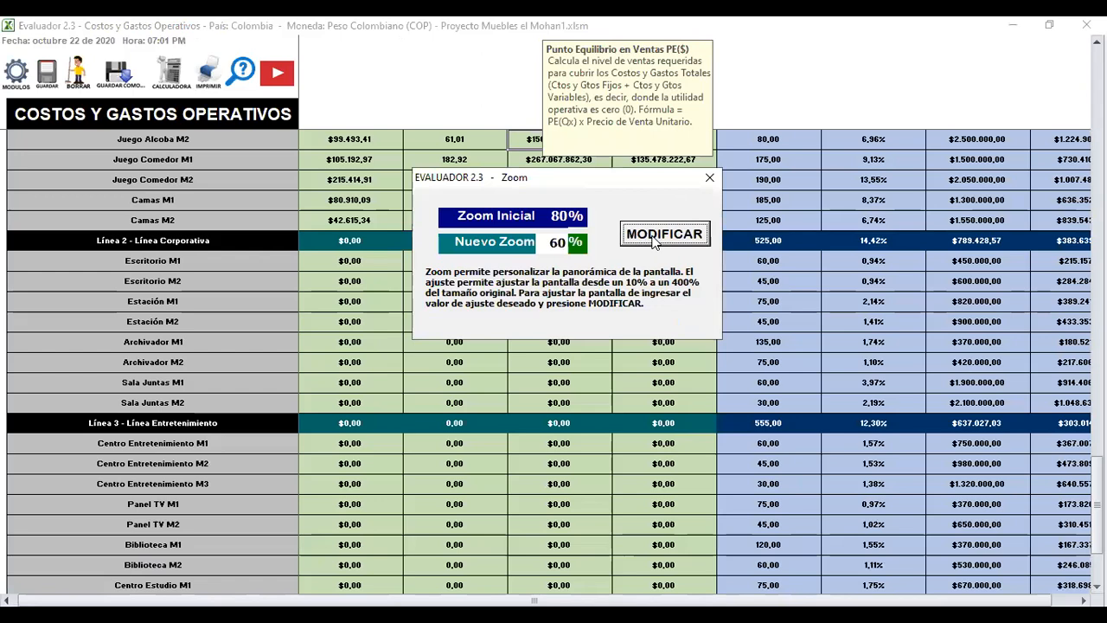
double_click(558, 243)
text(80)
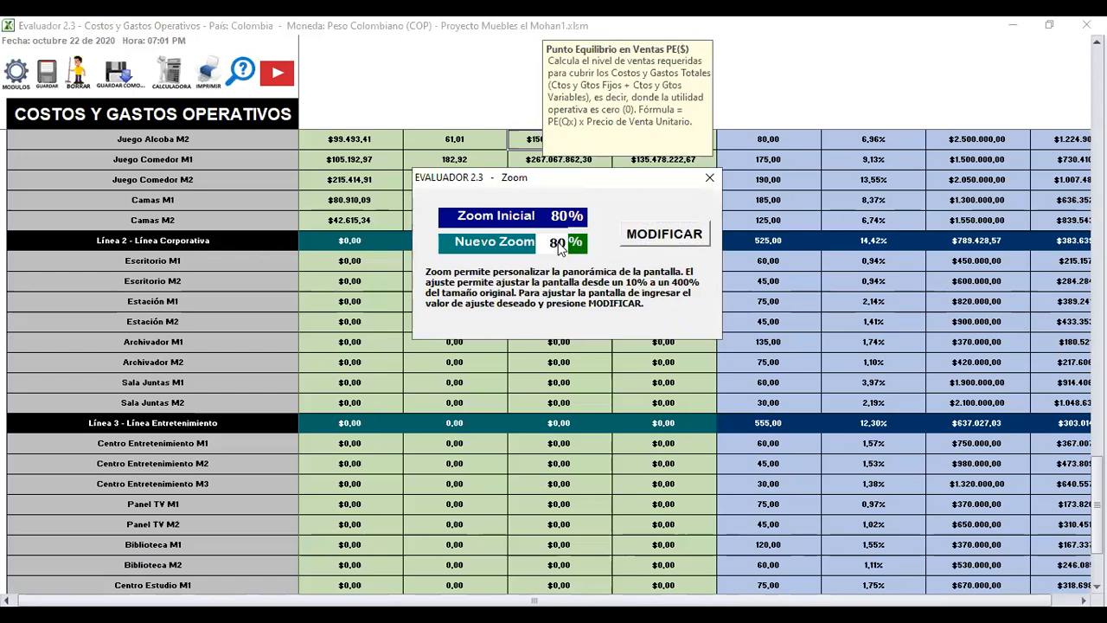
key(Return)
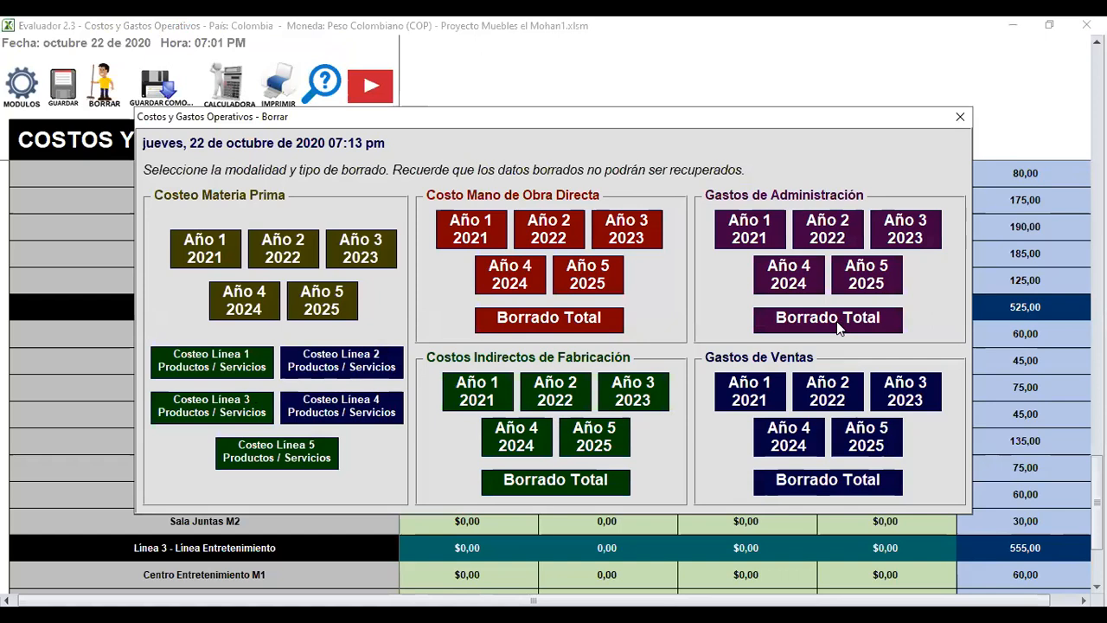
Step: Request erasing the Año 1 data of Gastos de Administración, decline the confirmation and close the erase options
click(748, 225)
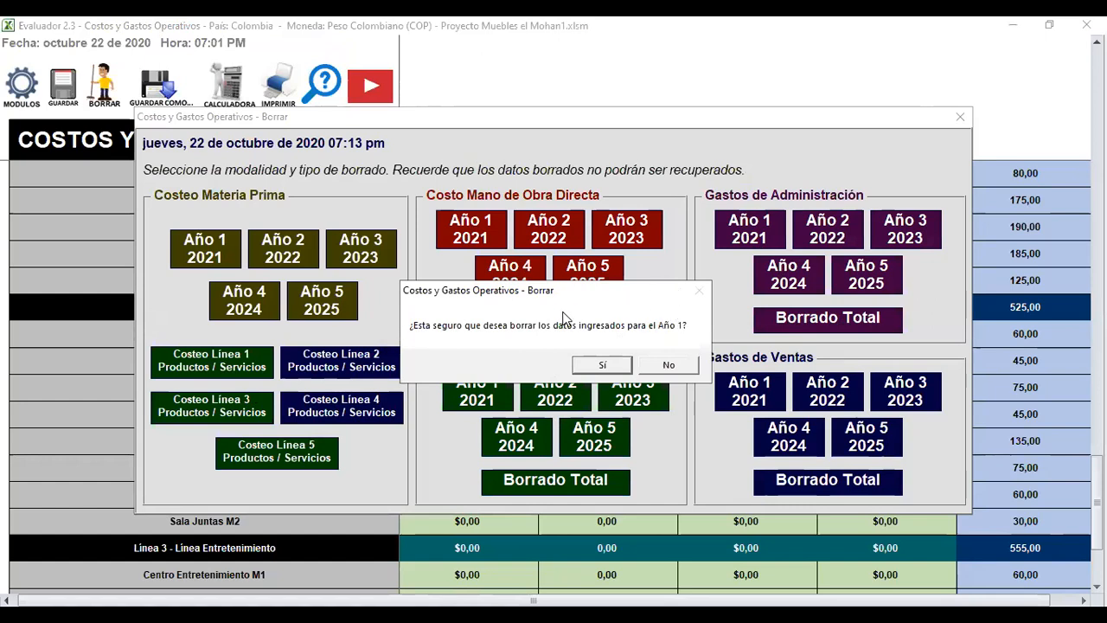
click(672, 365)
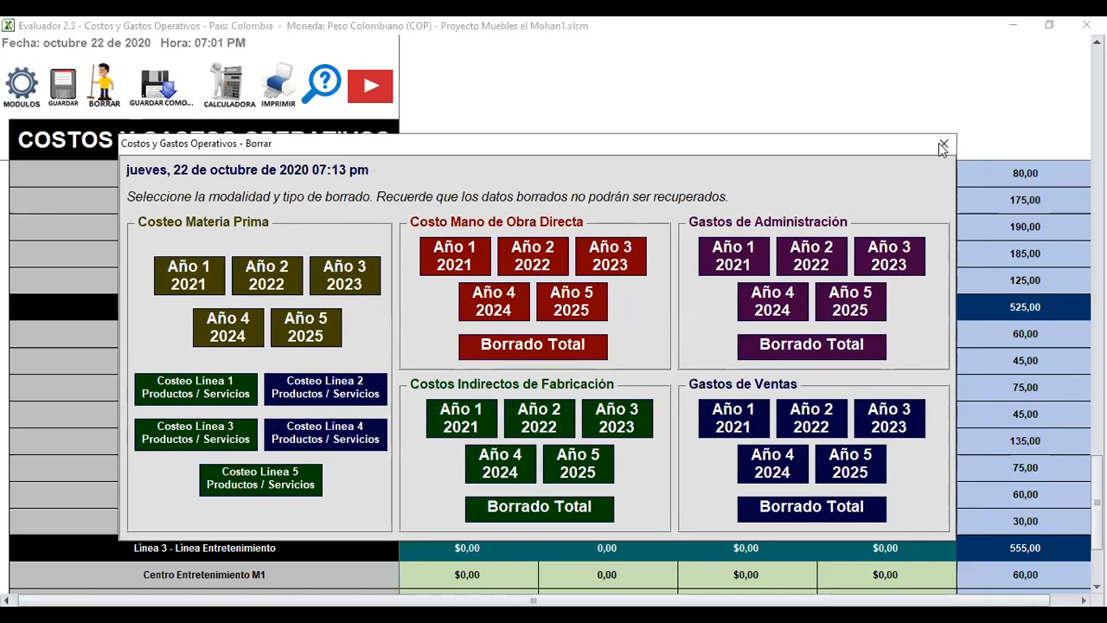
click(943, 145)
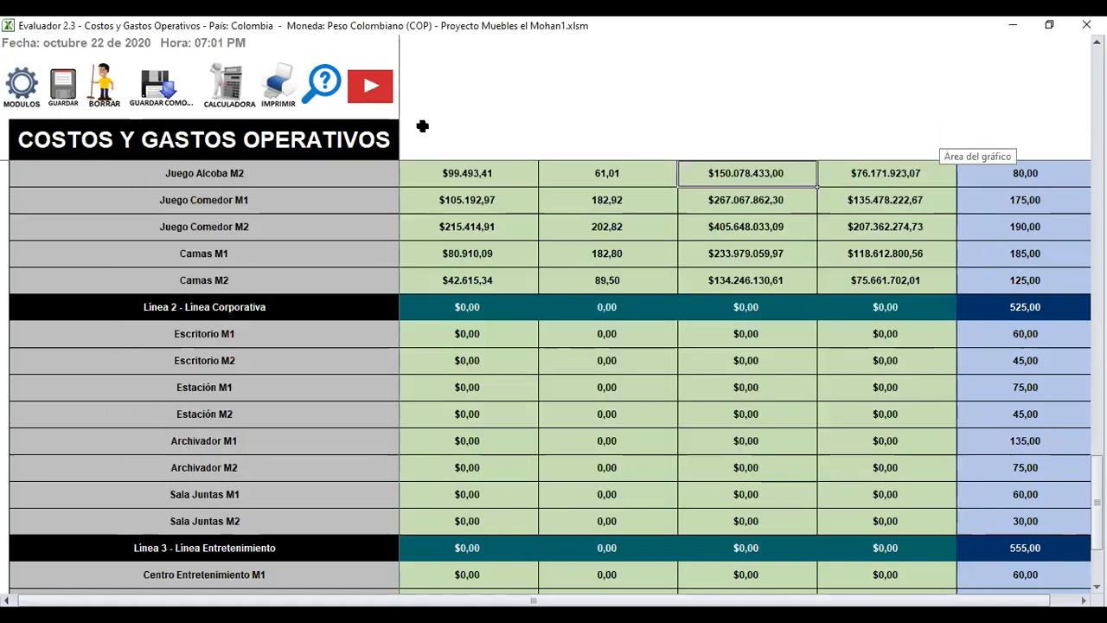
Step: Switch to the Estructura de Capital module and go to its Estado de Resultados por Costeo Absorbente for 2020
click(23, 86)
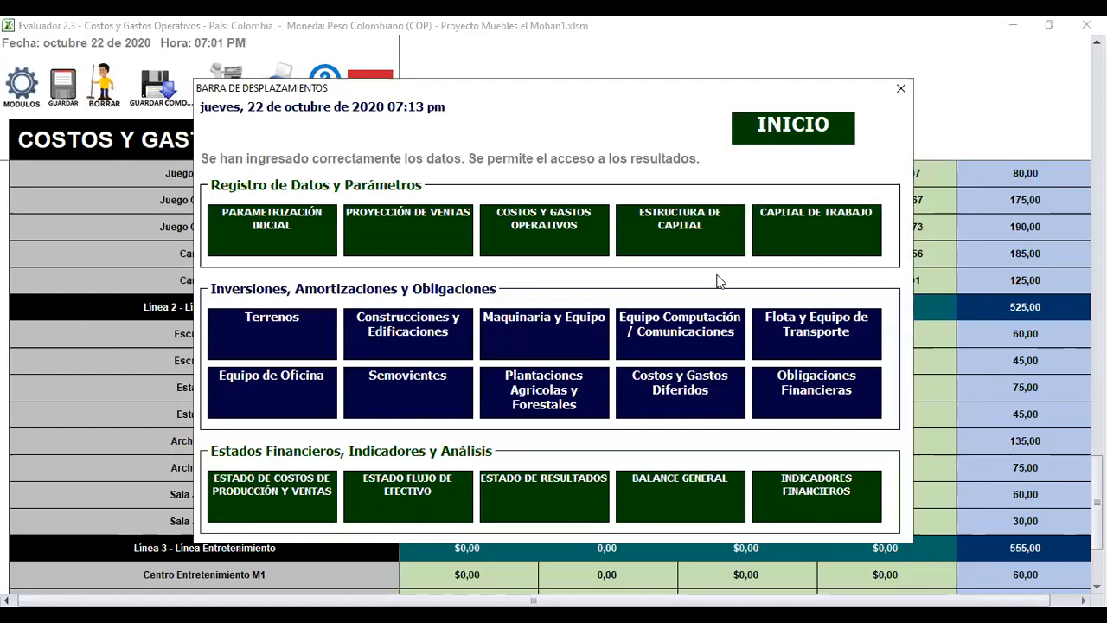
click(672, 222)
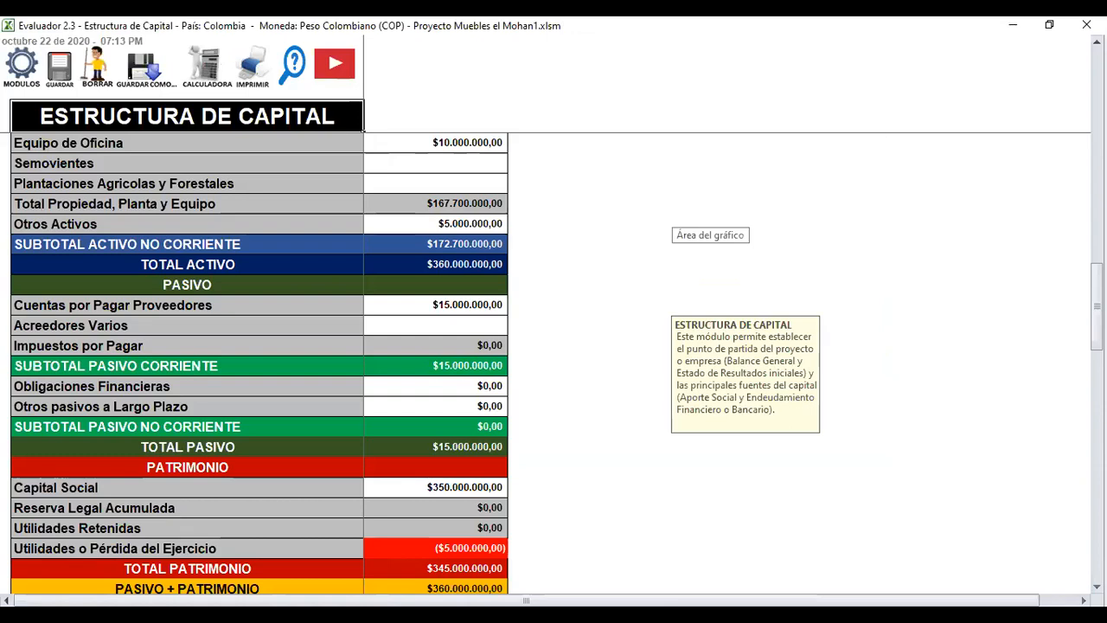
scroll(553, 363, up, 7)
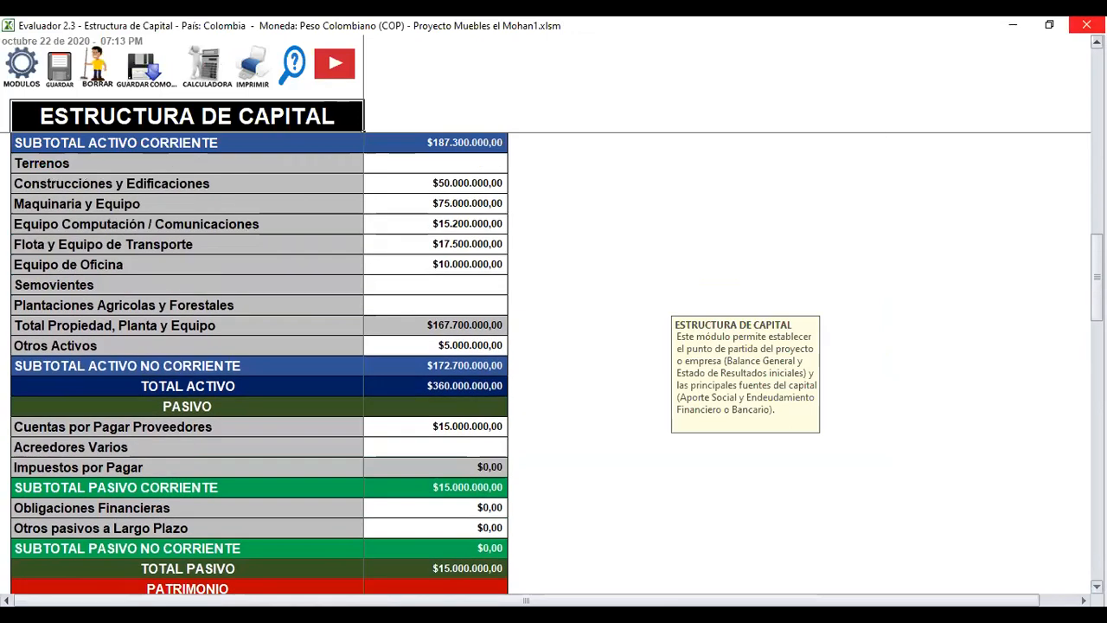
scroll(259, 363, up, 8)
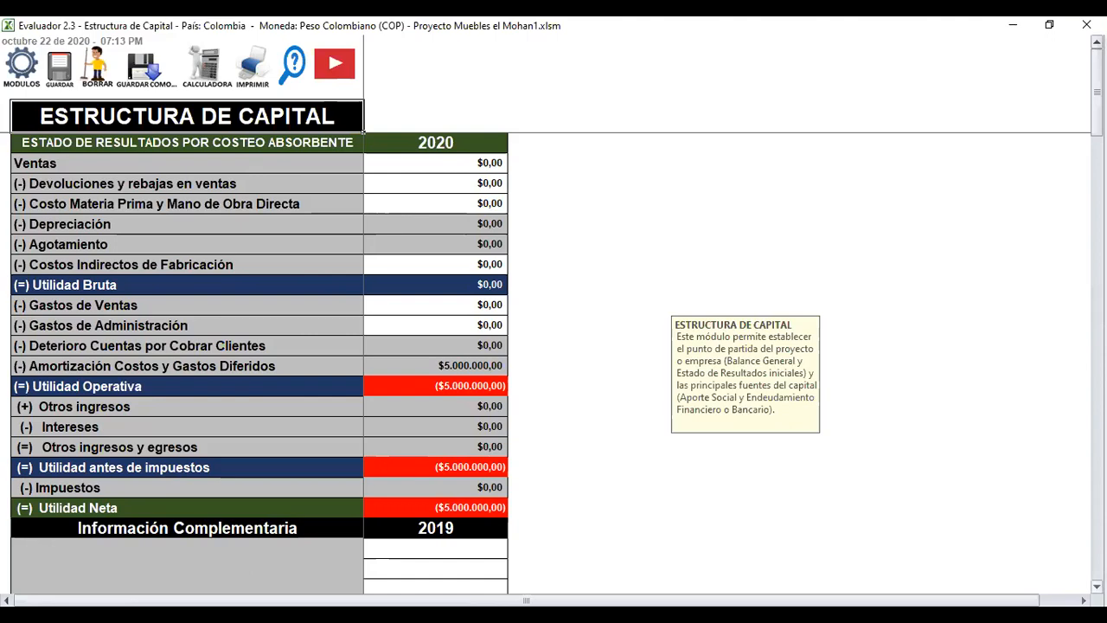
Step: Review the 2020 income statement and Balance General down to Patrimonio, and read the entry note for Capital Social
scroll(259, 346, down, 1)
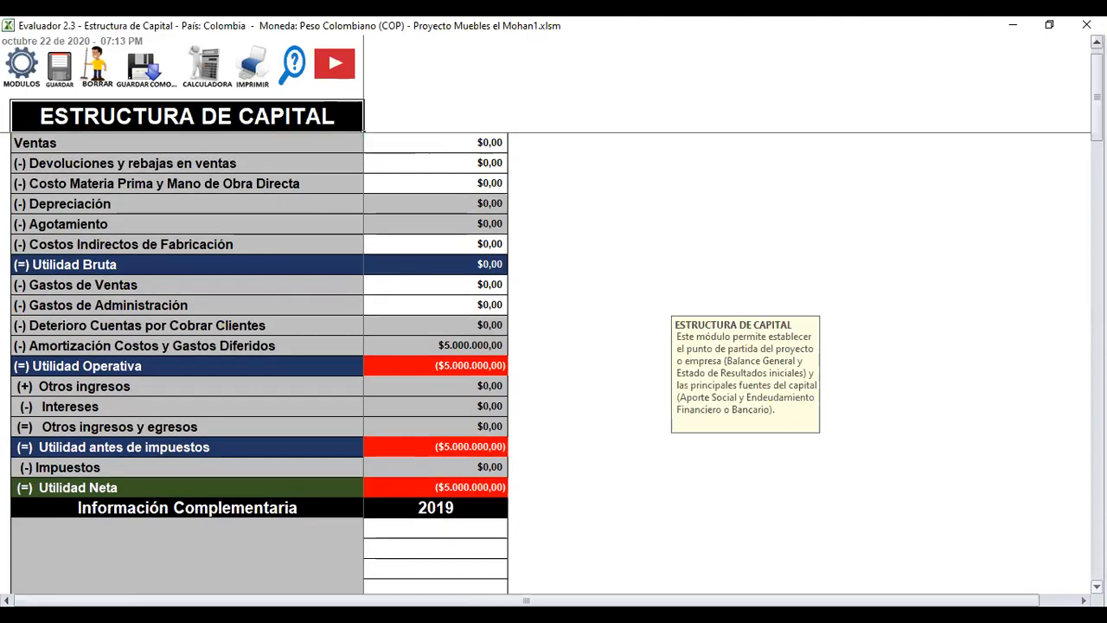
scroll(259, 346, down, 4)
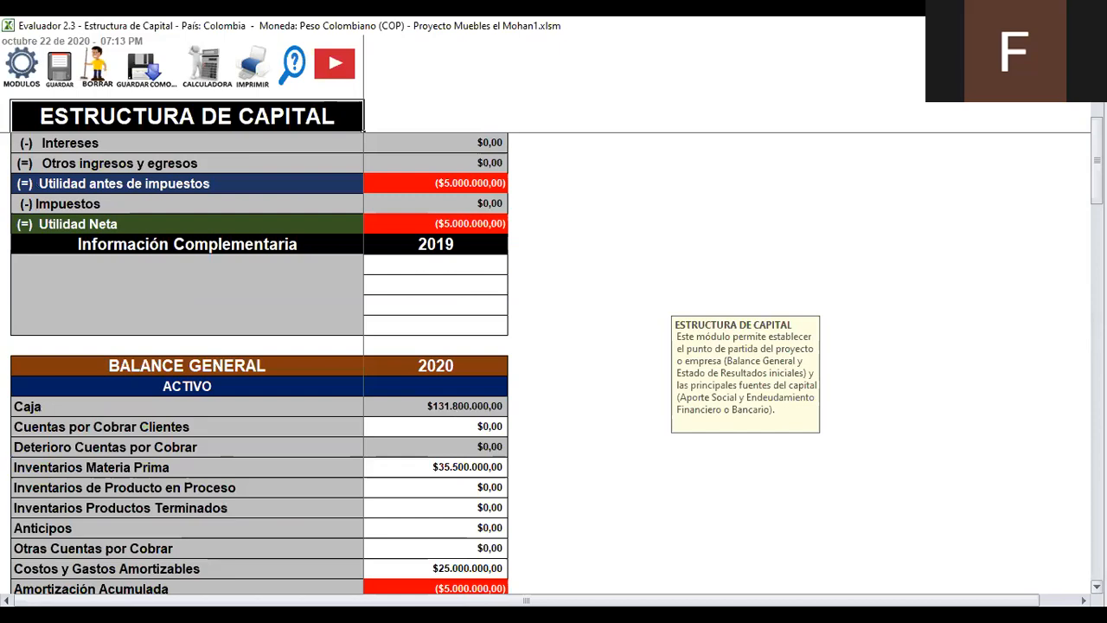
scroll(260, 346, down, 3)
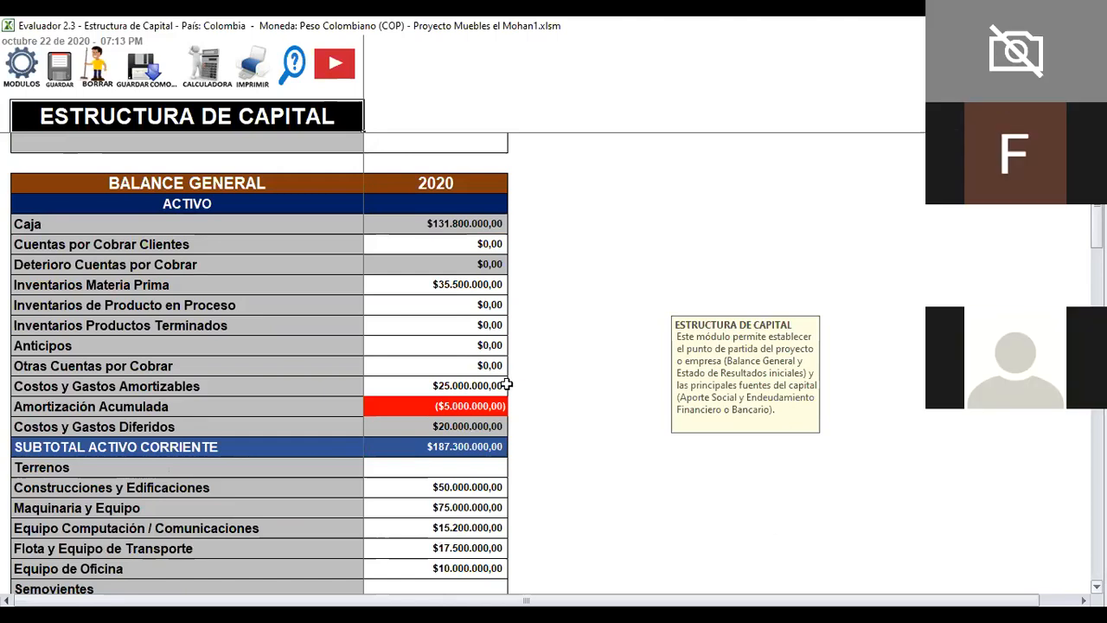
scroll(352, 334, down, 10)
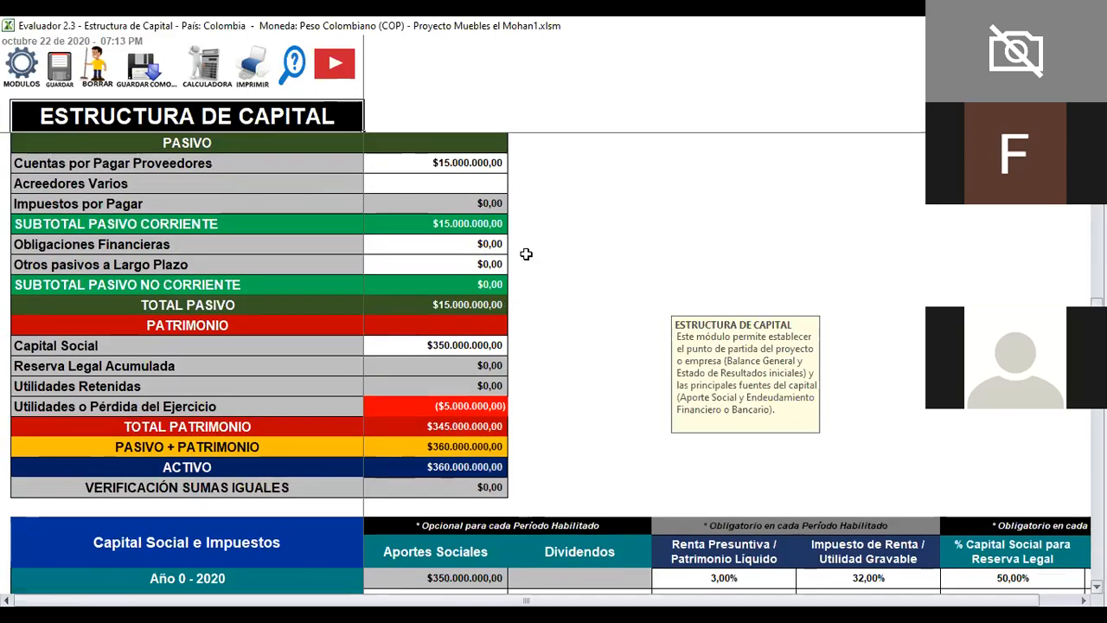
click(416, 349)
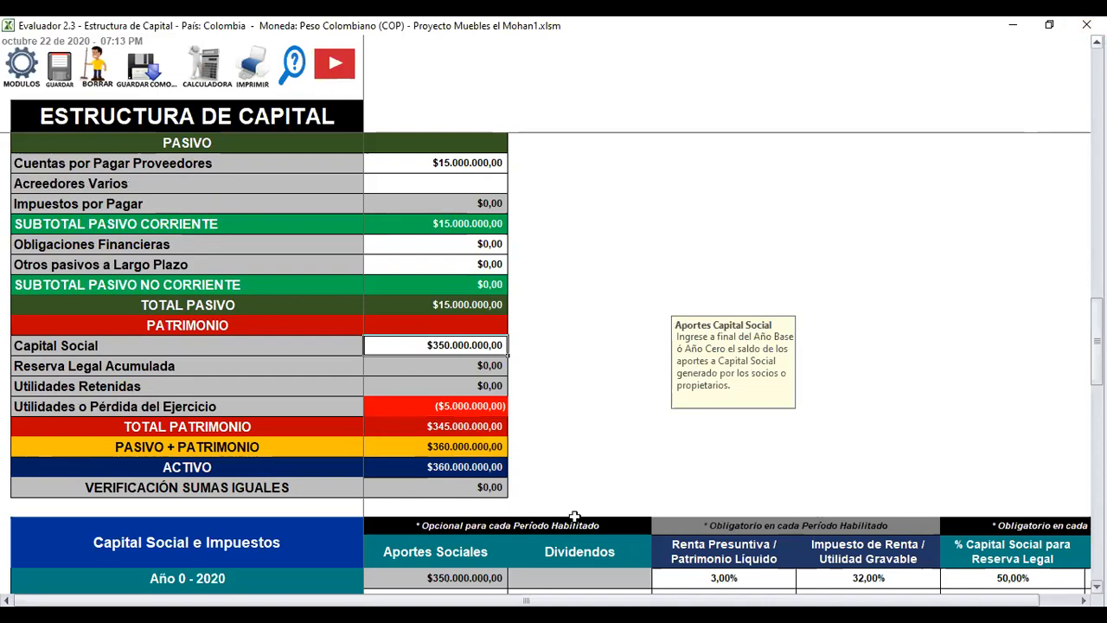
Step: Read the notes for Costos y Gastos Amortizables, Amortización Acumulada and Costos y Gastos Diferidos in the Balance General
scroll(411, 390, up, 5)
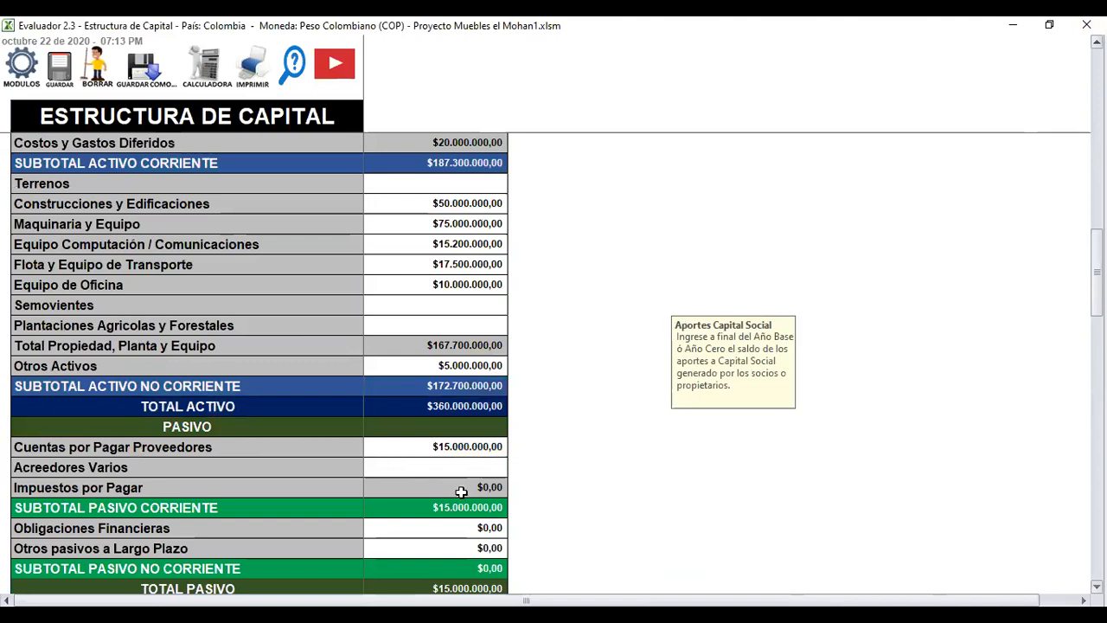
scroll(461, 491, up, 6)
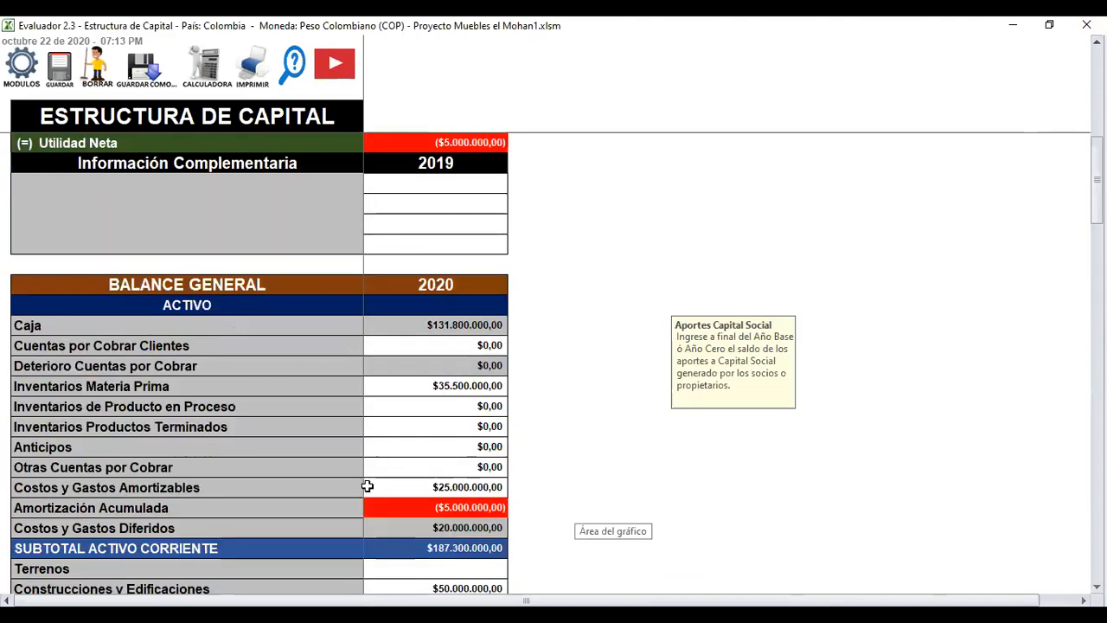
click(437, 489)
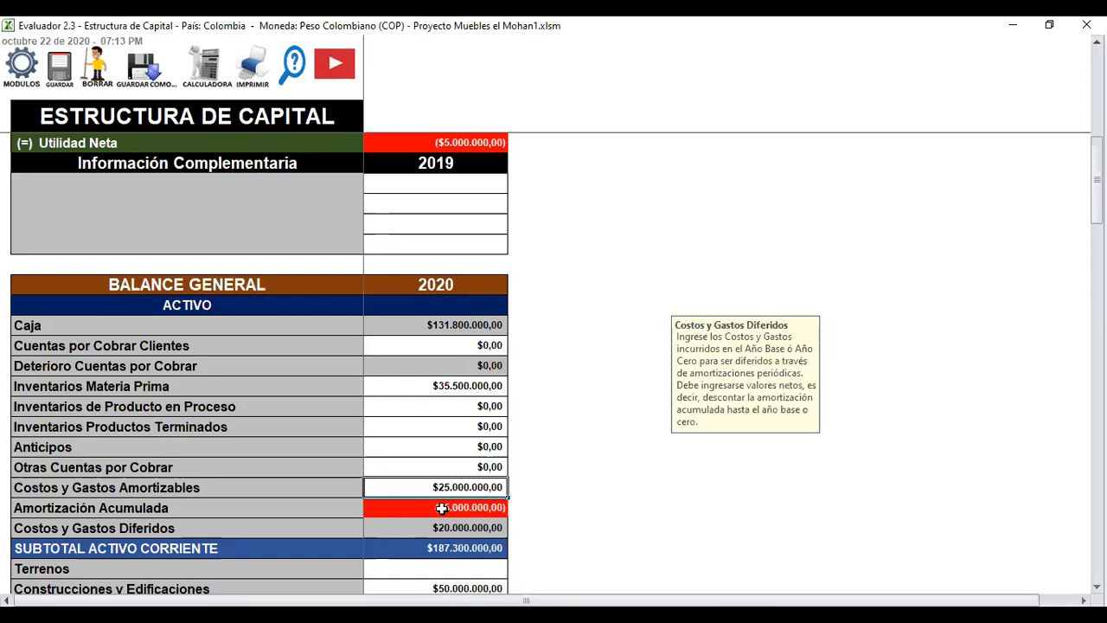
click(442, 508)
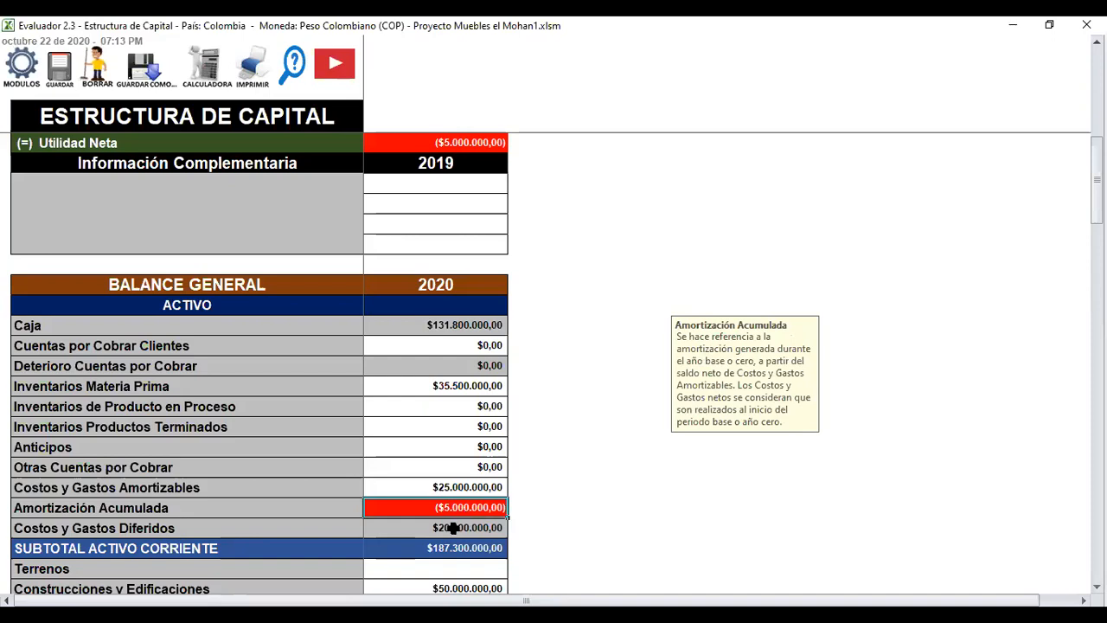
click(453, 528)
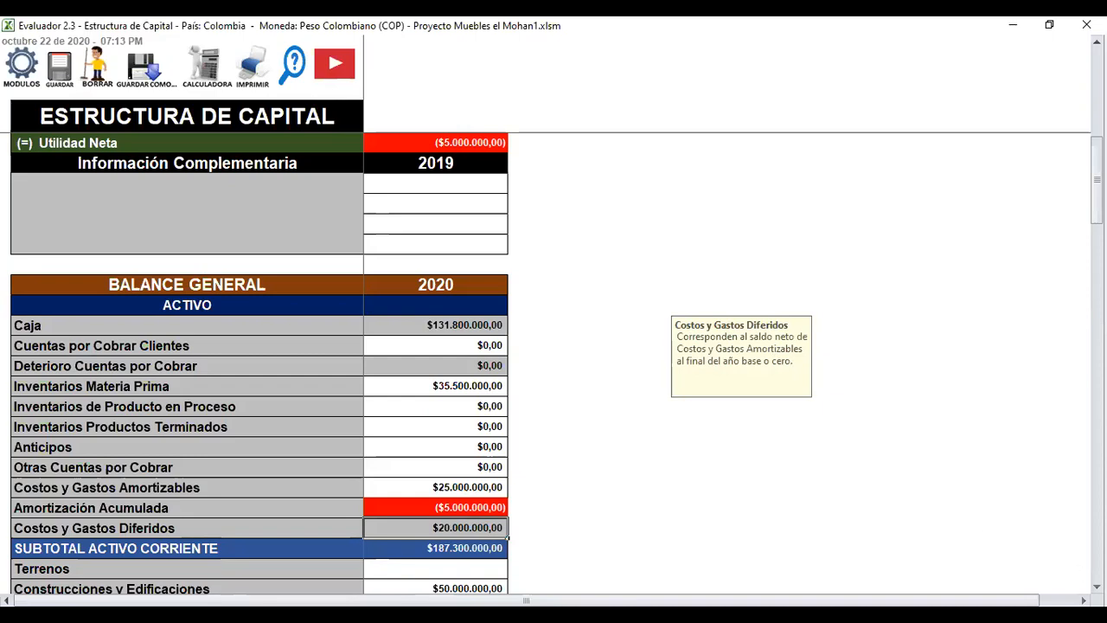
Step: Inspect the productive asset entries in the Balance General, from Construcciones y Edificaciones to Equipo de Oficina
scroll(554, 346, down, 2)
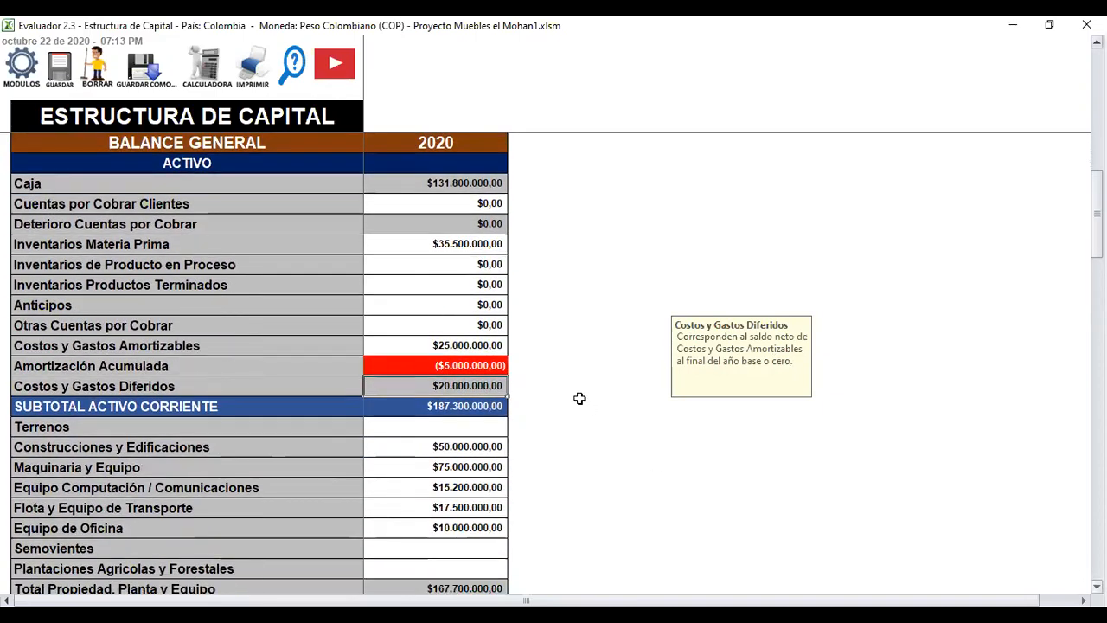
scroll(432, 322, down, 3)
click(427, 327)
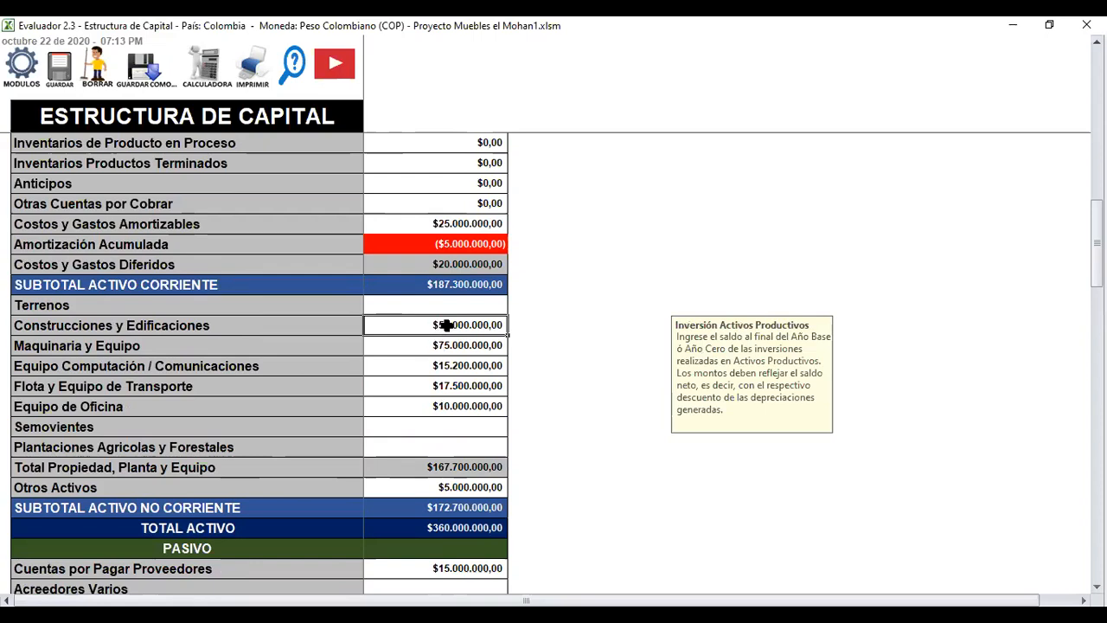
click(431, 346)
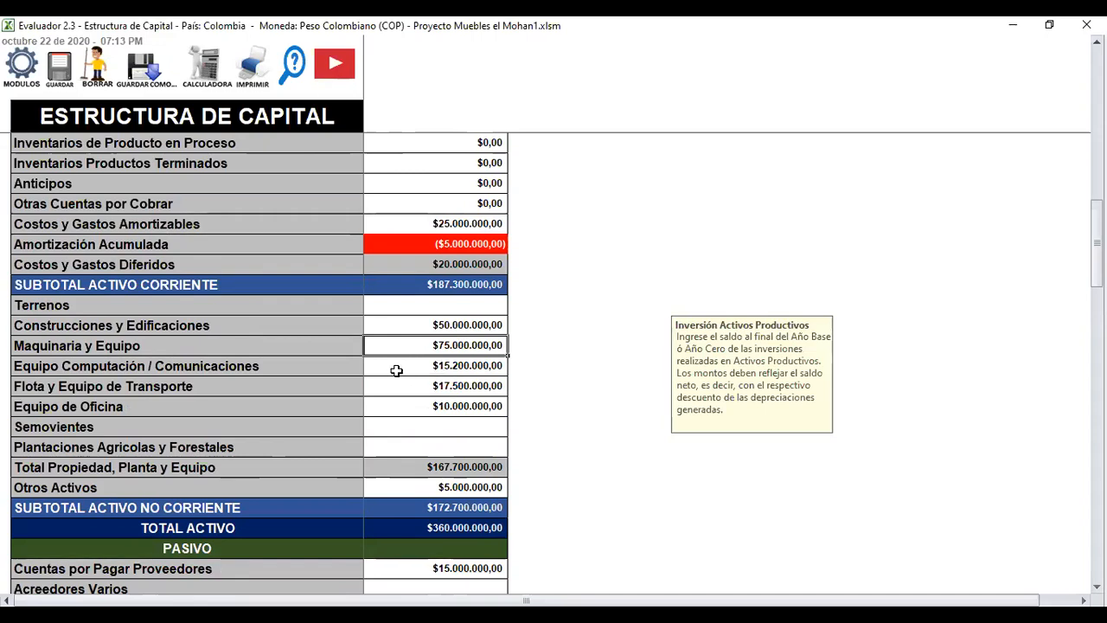
click(434, 365)
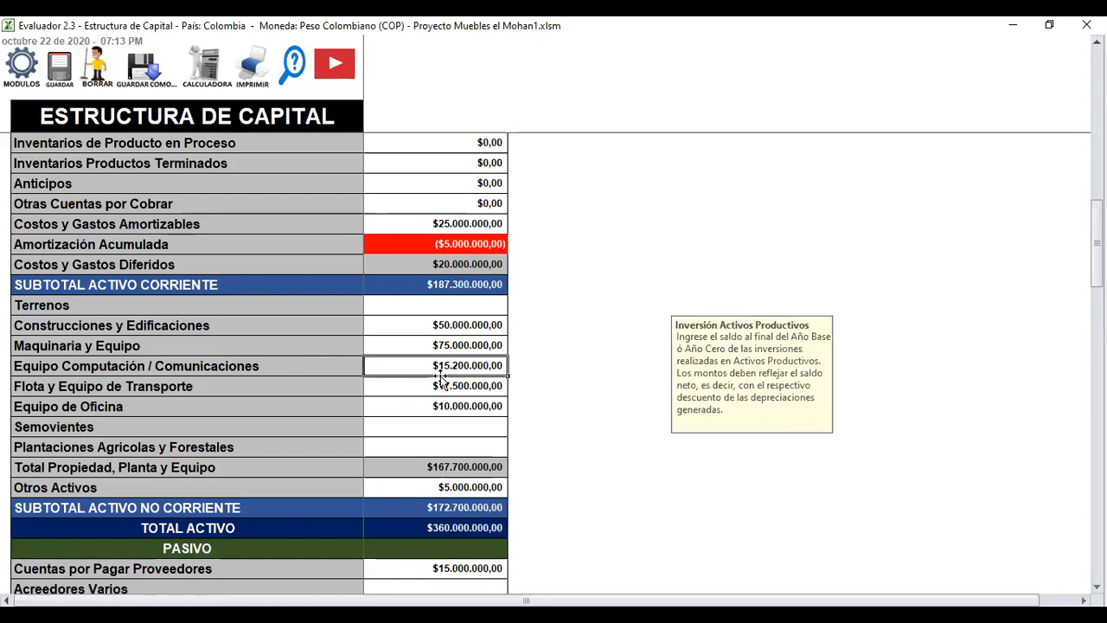
click(429, 390)
click(404, 409)
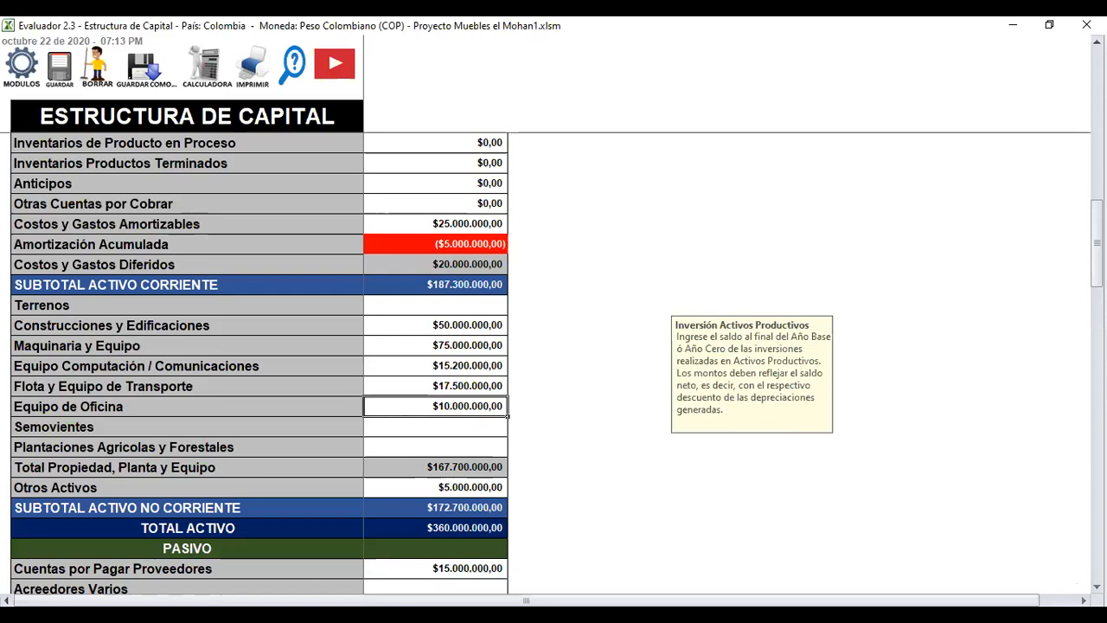
Step: Read the Cuentas por Pagar Proveedores note and look back over the current assets, including Inventarios Materia Prima
scroll(456, 488, down, 3)
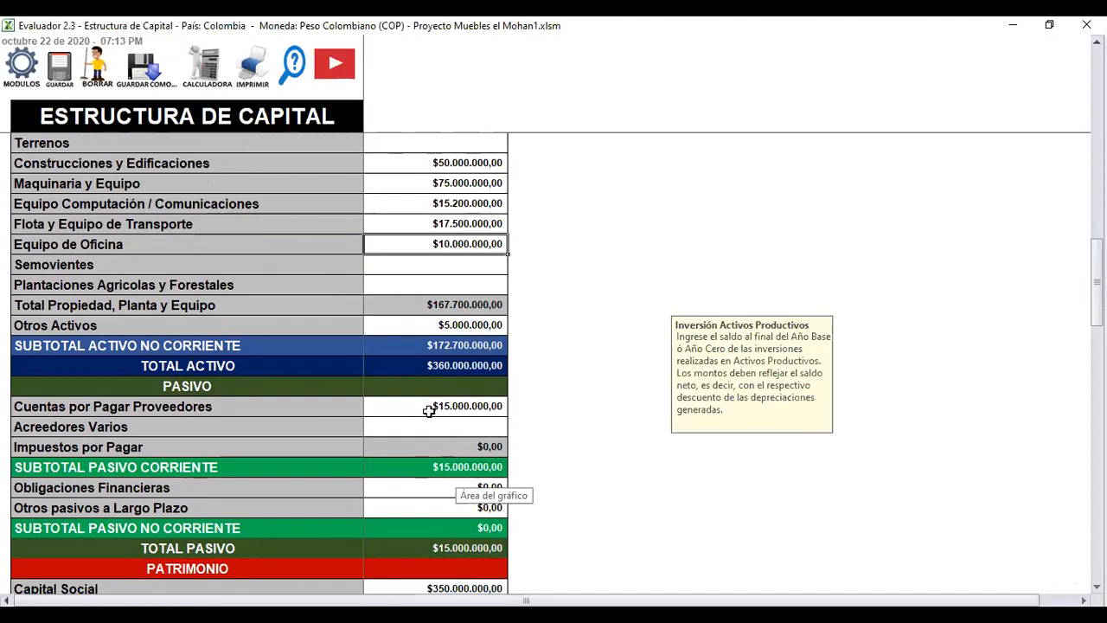
click(446, 410)
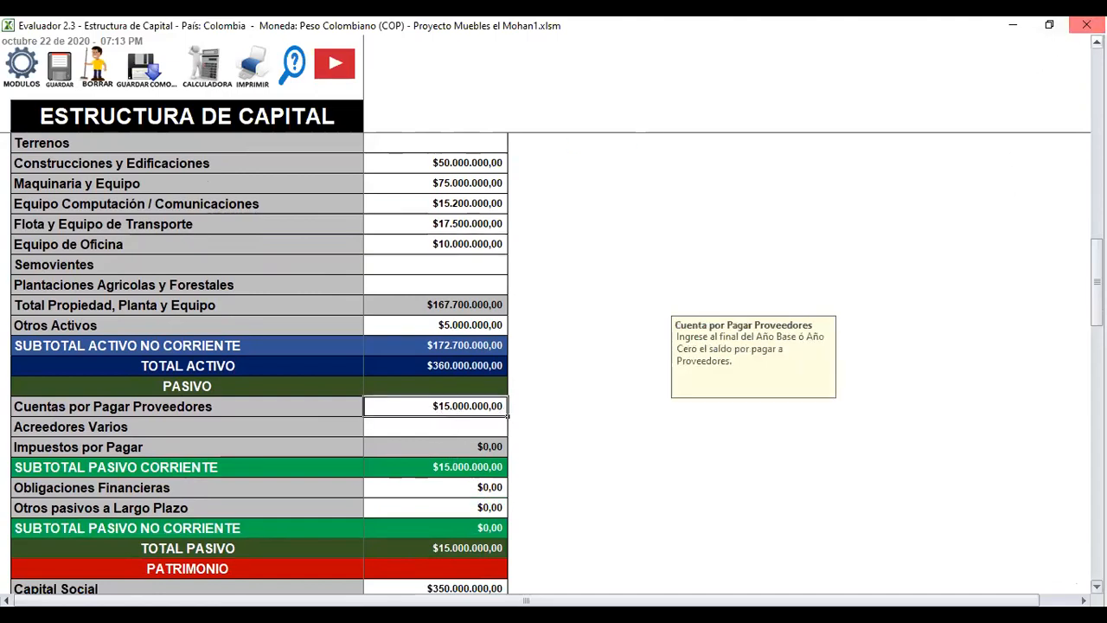
scroll(259, 363, up, 4)
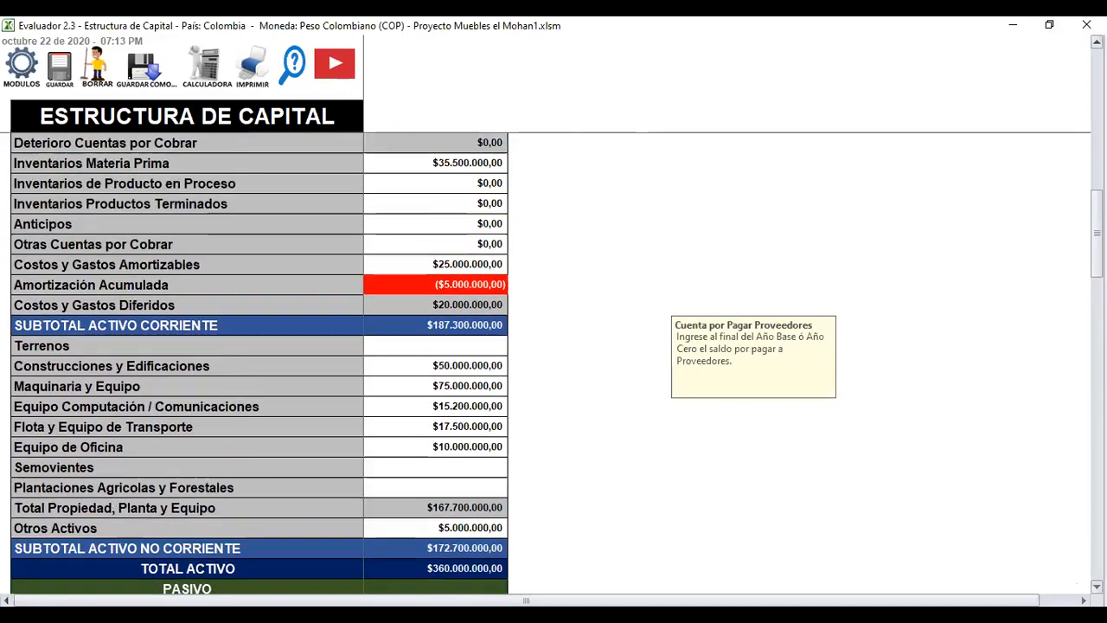
scroll(655, 153, up, 3)
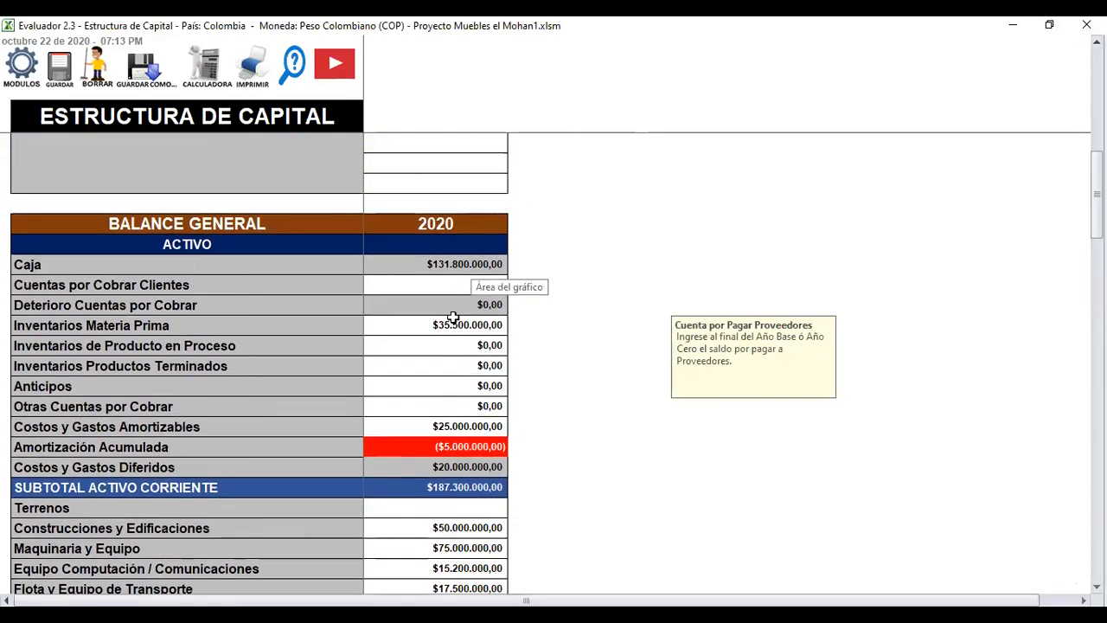
click(1097, 587)
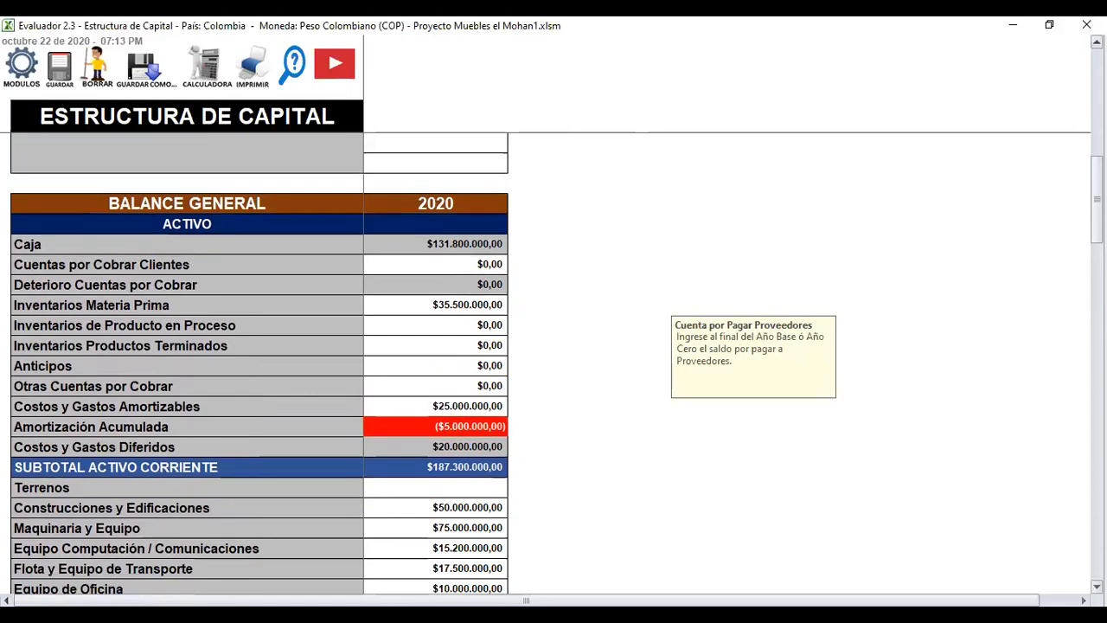
Step: Review the Pasivo and Patrimonio sections of the Balance General down to Verificación Sumas Iguales
scroll(260, 363, down, 6)
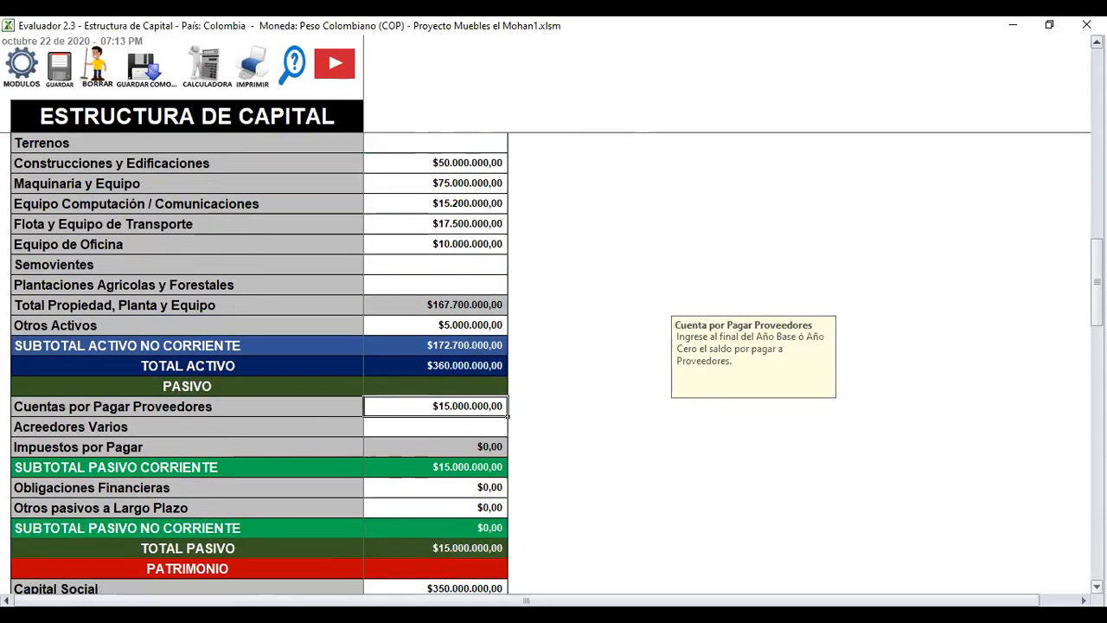
scroll(474, 343, down, 2)
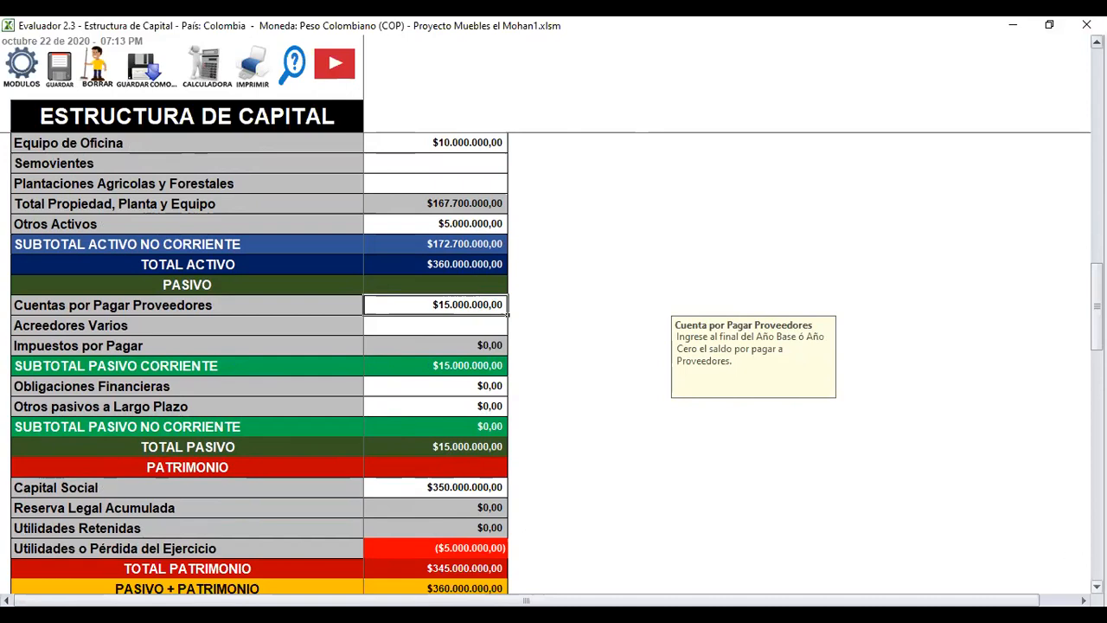
scroll(259, 346, down, 2)
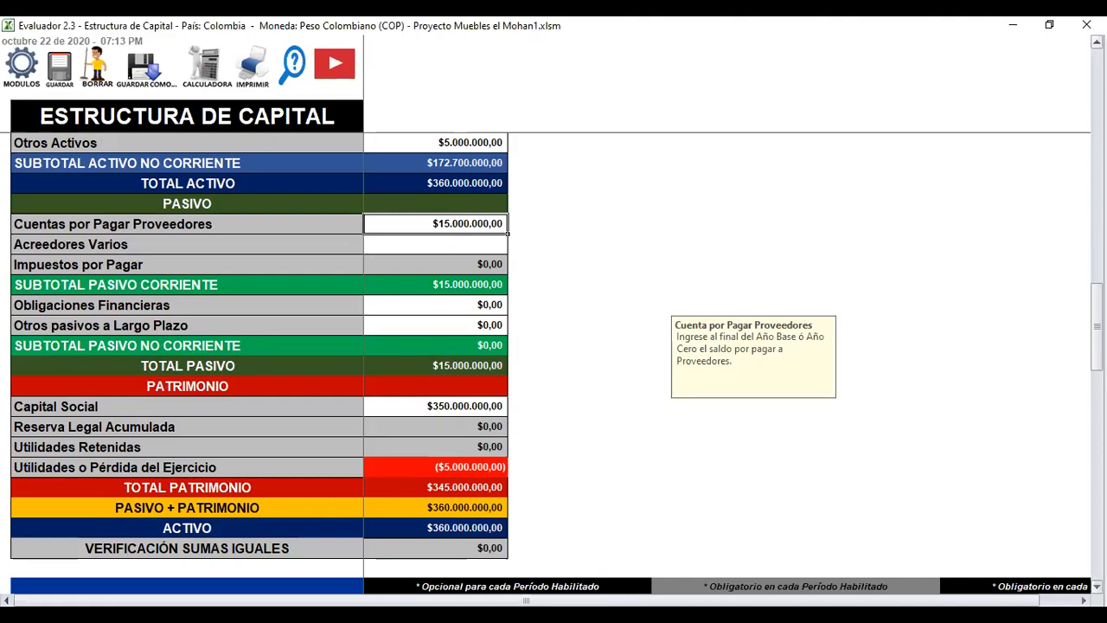
Step: Read the income statement notes from Ventas to Costo Materia Prima y Mano de Obra Directa, and review the remaining lines through Información Complementaria
scroll(482, 148, up, 15)
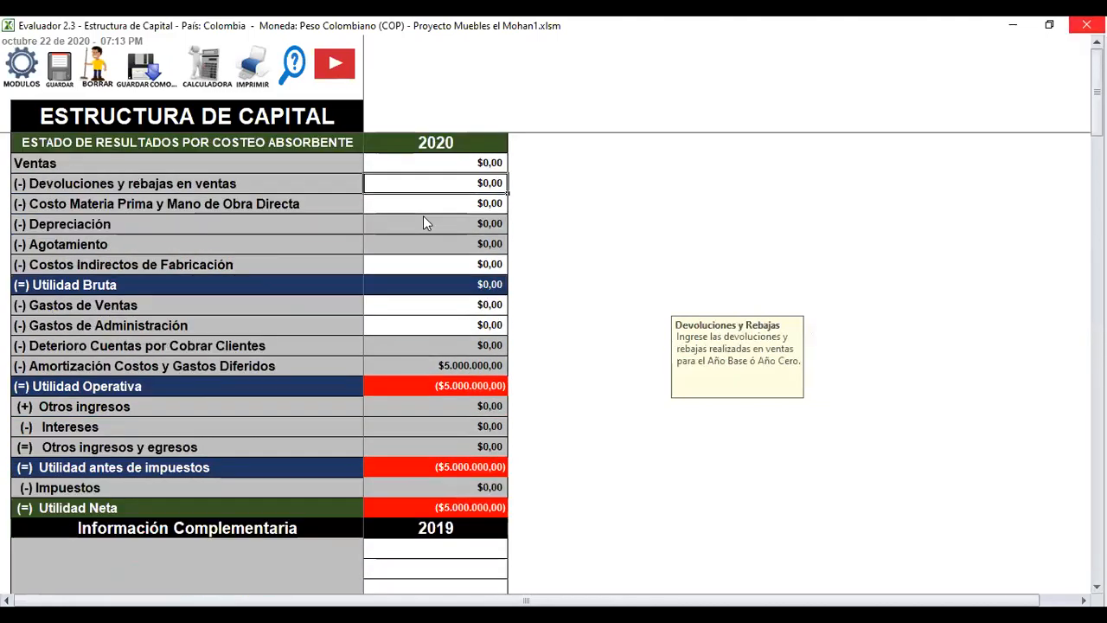
click(428, 162)
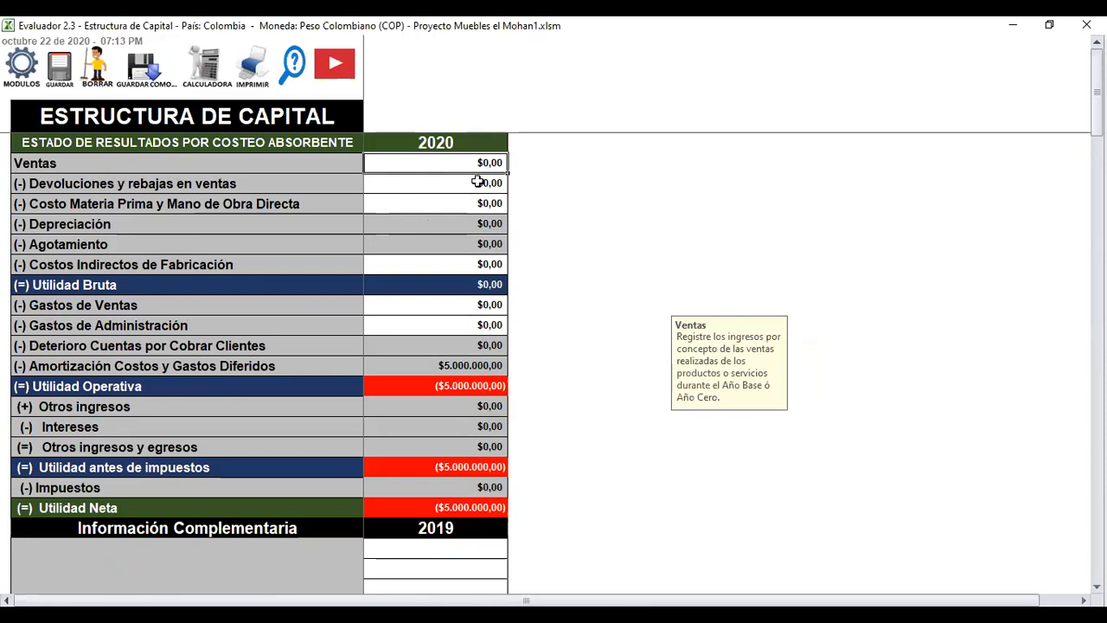
key(Return)
key(Return)
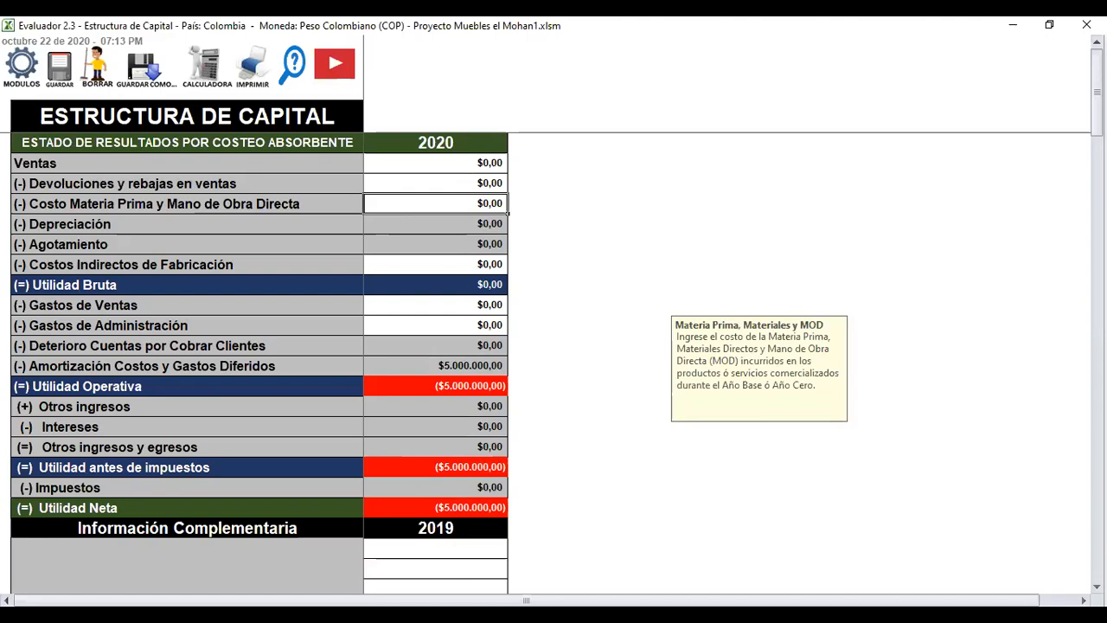
scroll(259, 363, down, 3)
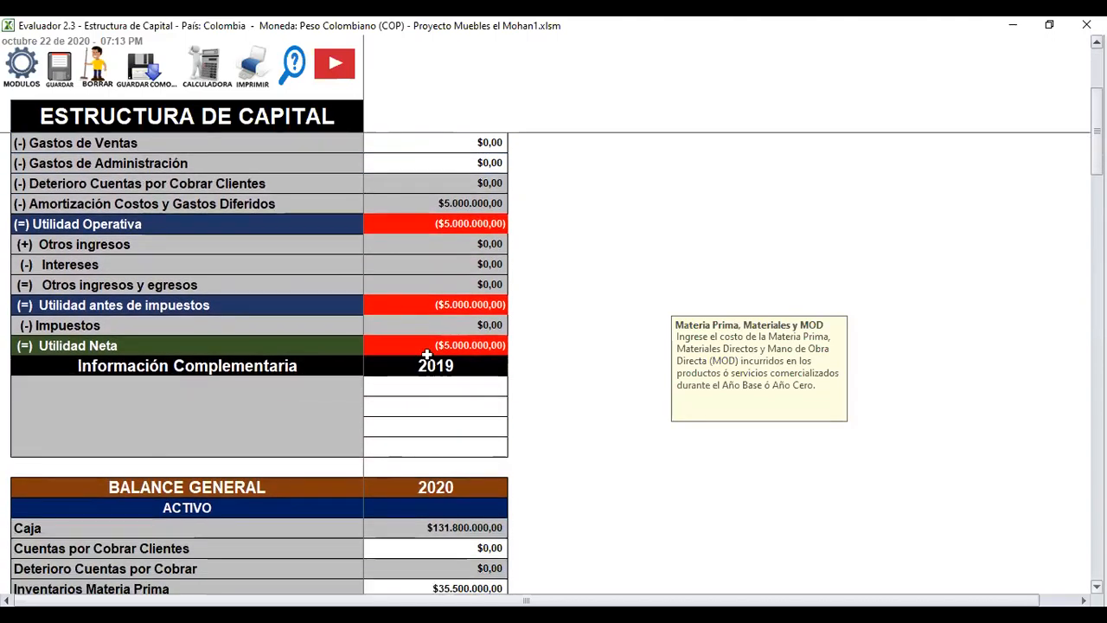
scroll(441, 346, down, 2)
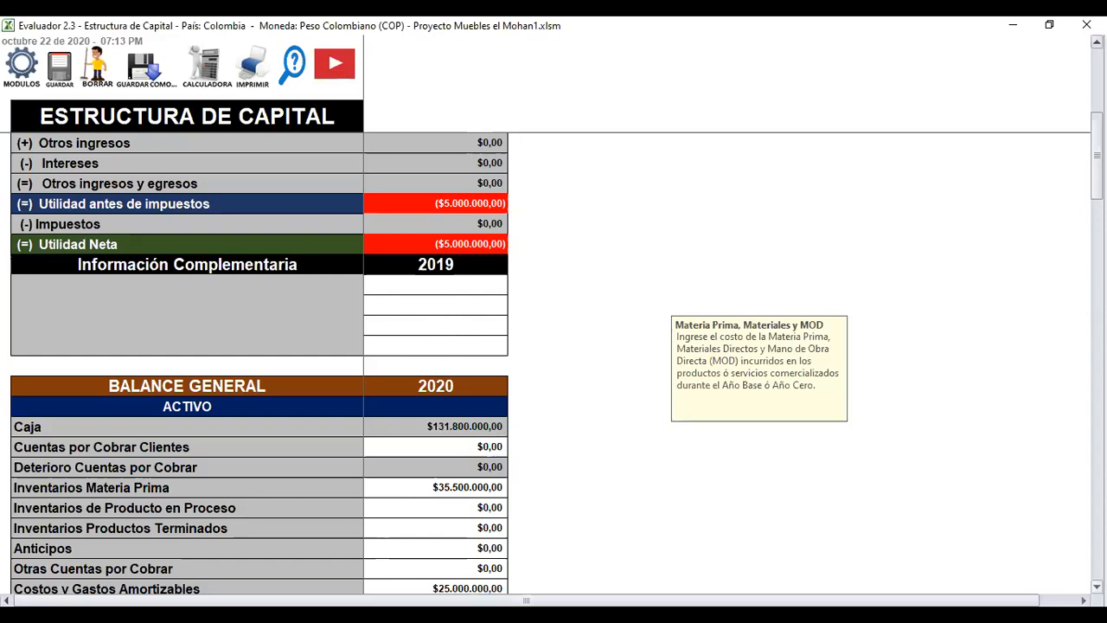
Step: Review the balance sheet down to Capital Social e Impuestos and inspect the optional Aportes Sociales entries for the projected years
scroll(259, 363, down, 6)
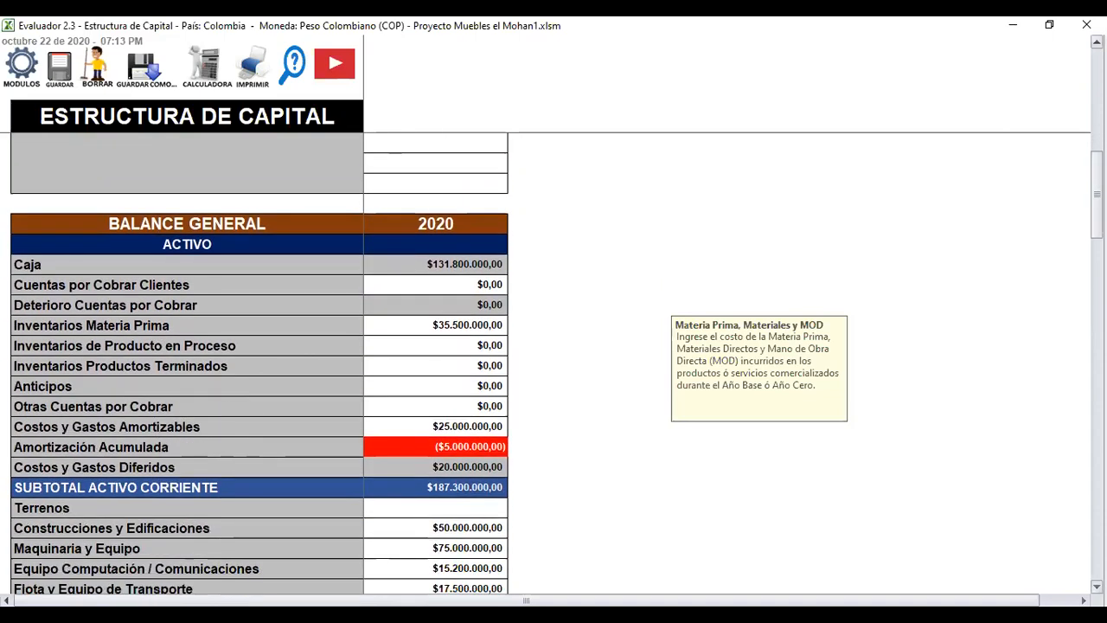
scroll(260, 363, down, 7)
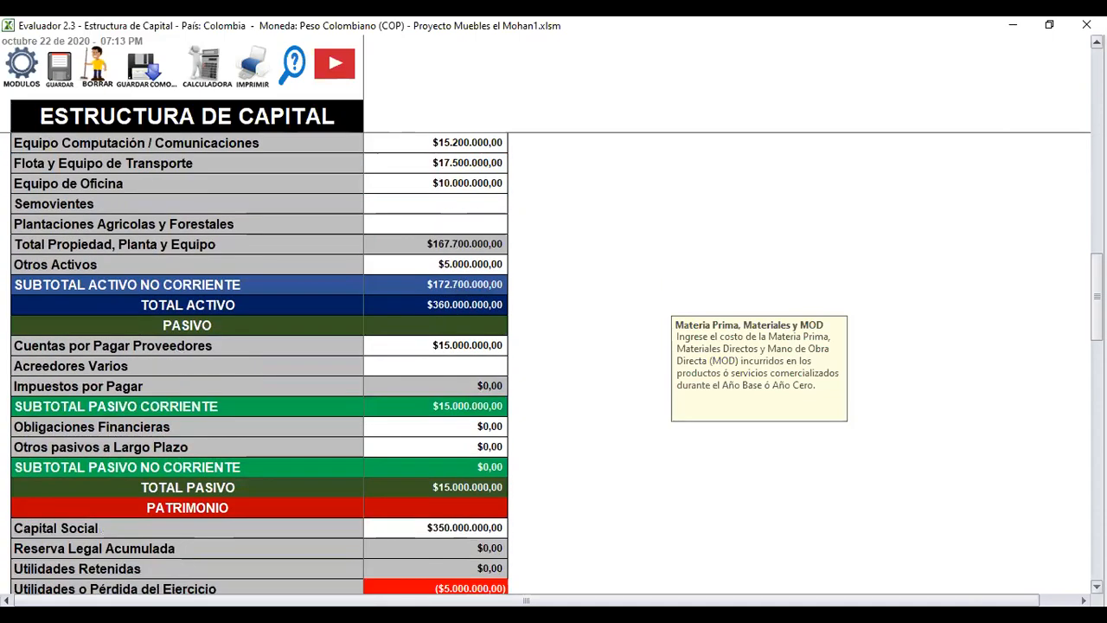
scroll(707, 490, down, 4)
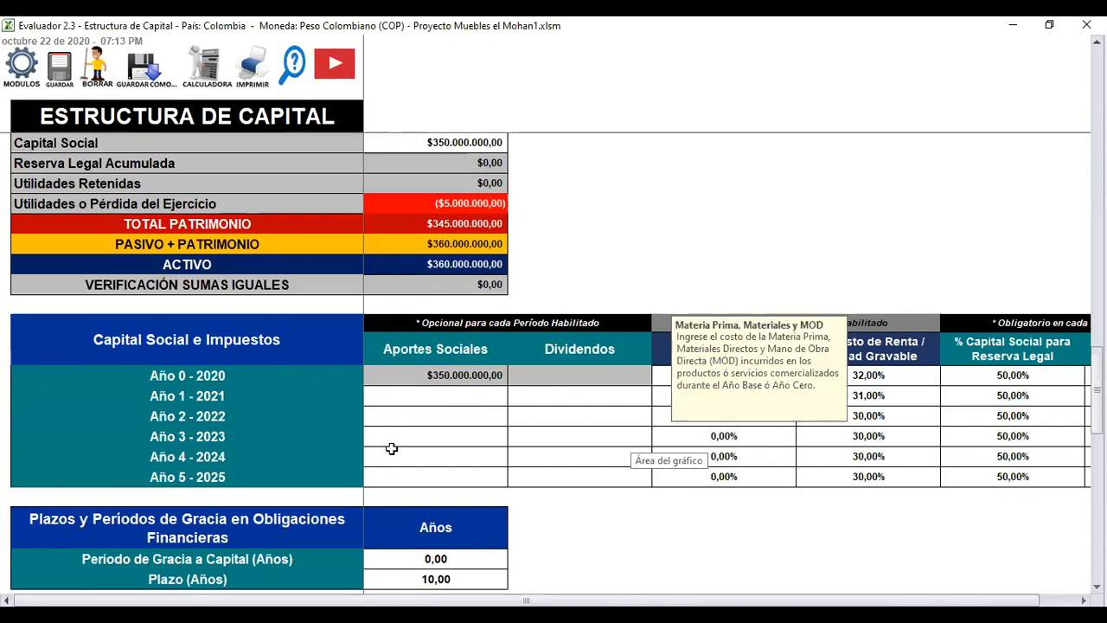
click(435, 416)
click(424, 440)
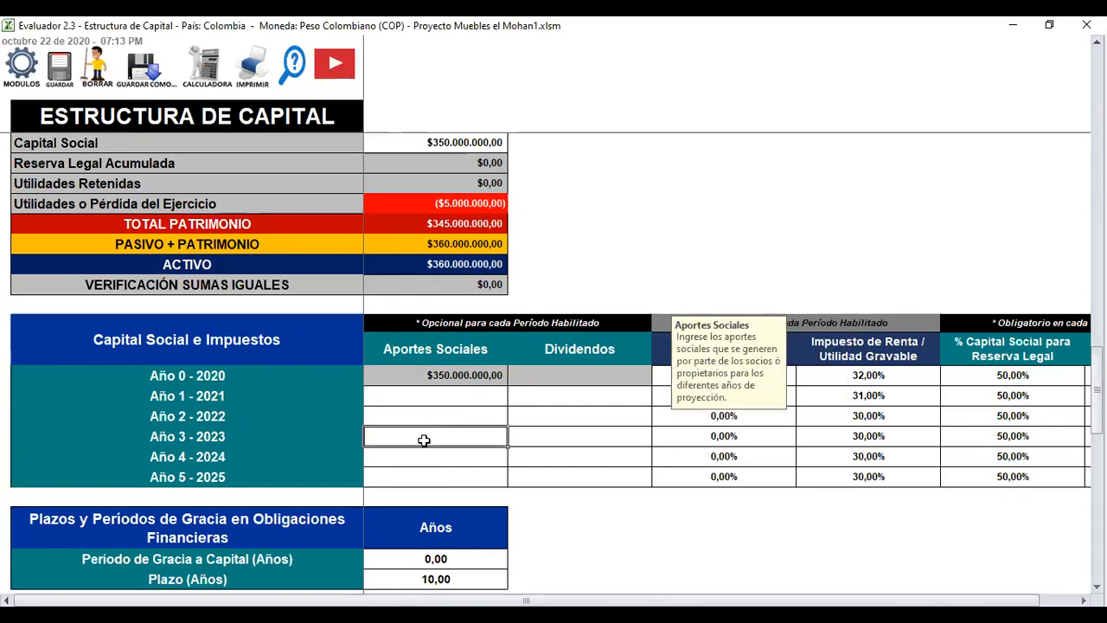
click(420, 457)
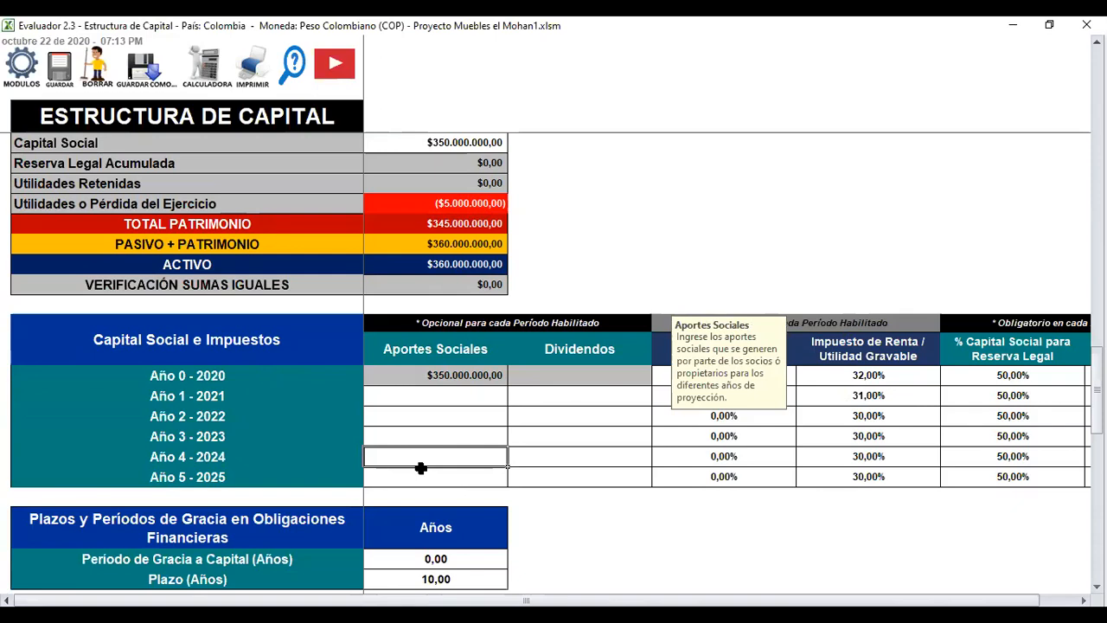
click(441, 415)
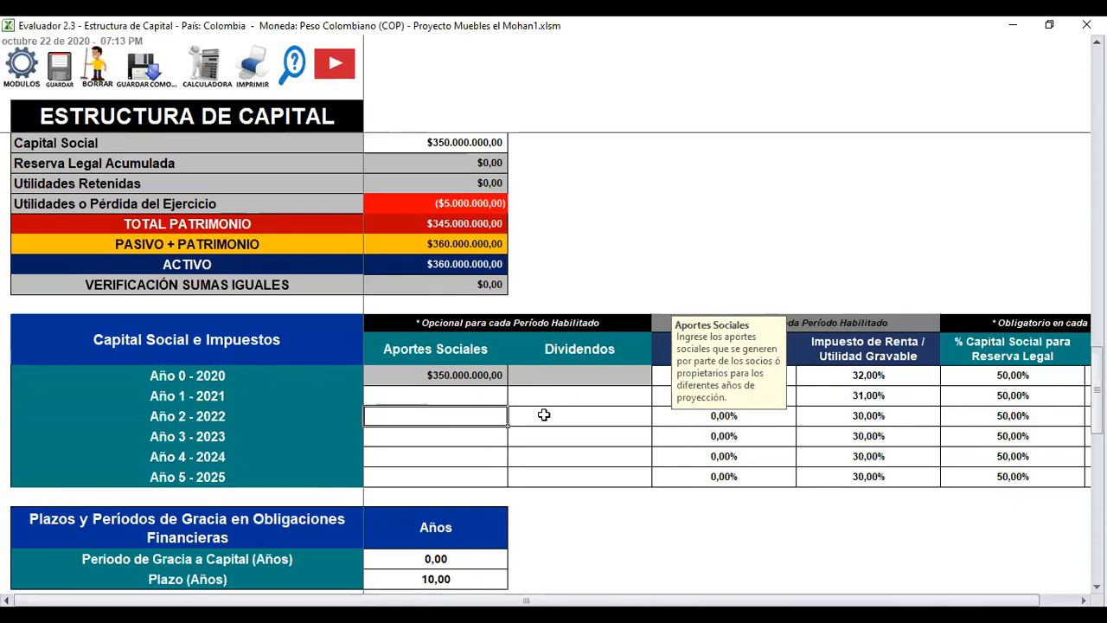
Step: Read the Dividendos note across the projected years and move it clear of the Capital Social e Impuestos table
click(544, 426)
key(Up)
key(Up)
key(Down)
key(Down)
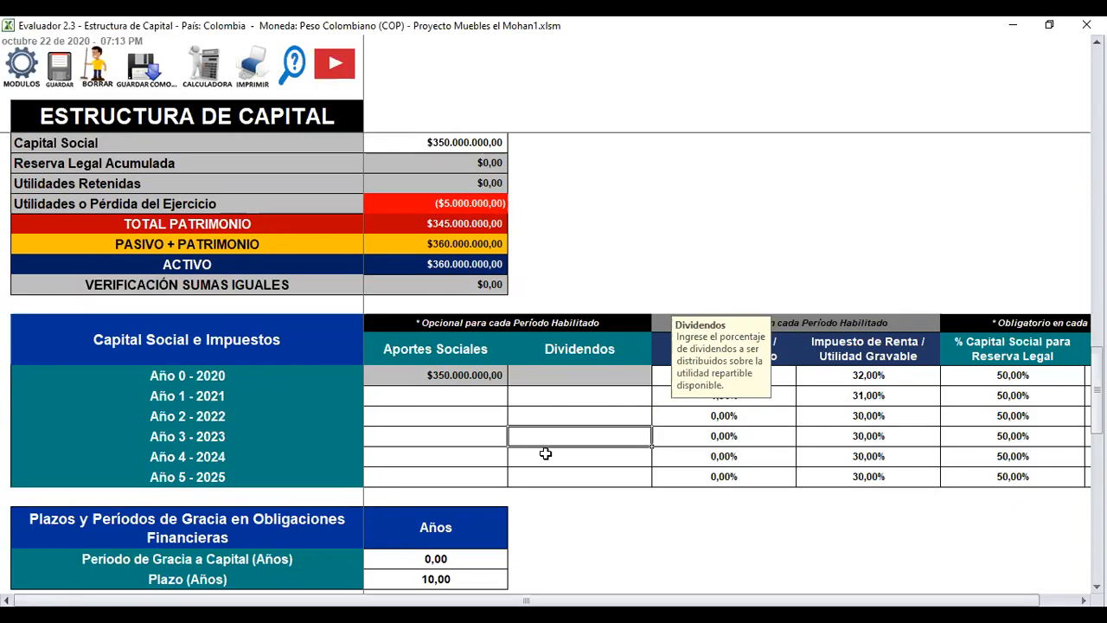
click(545, 453)
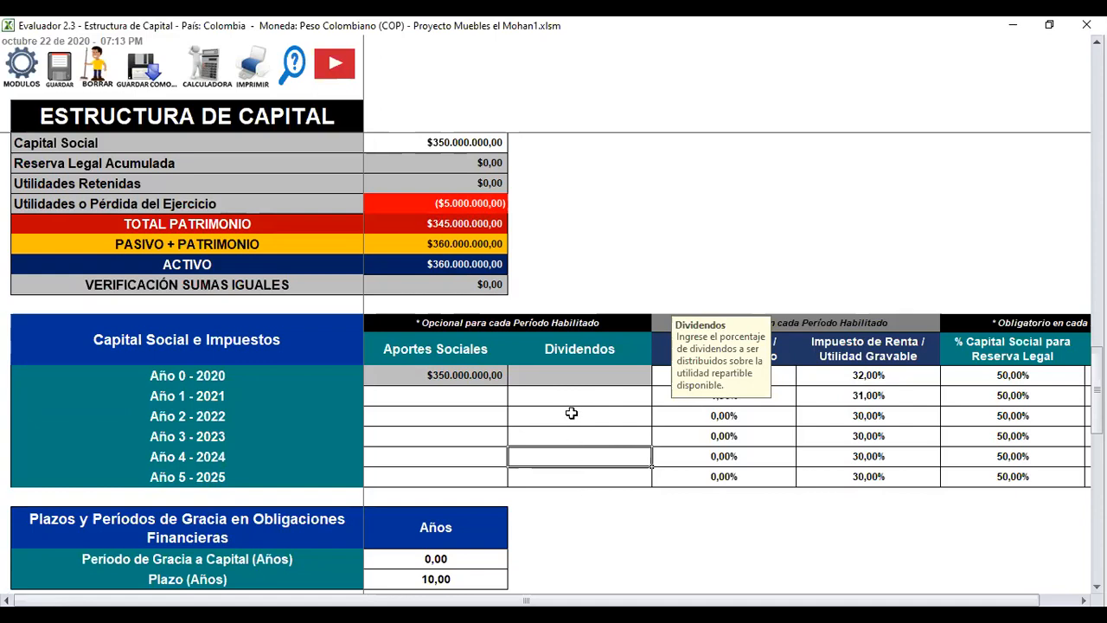
drag(699, 372, 694, 230)
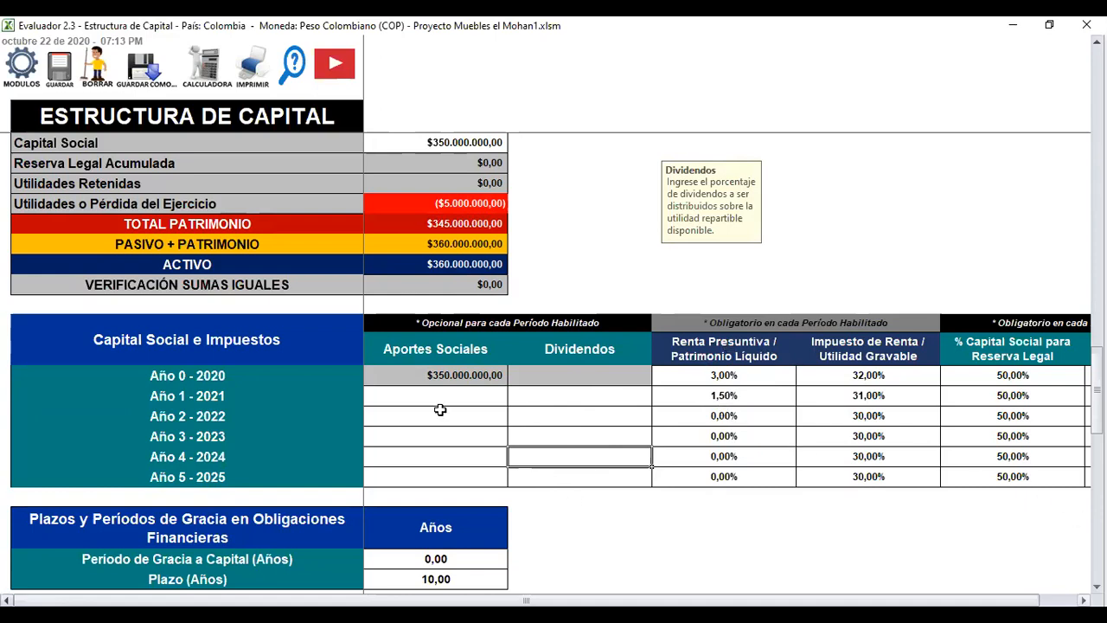
Step: Examine the income tax and legal reserve columns, reading the % Reserva Legal and % Capital Social notes
scroll(432, 391, right, 2)
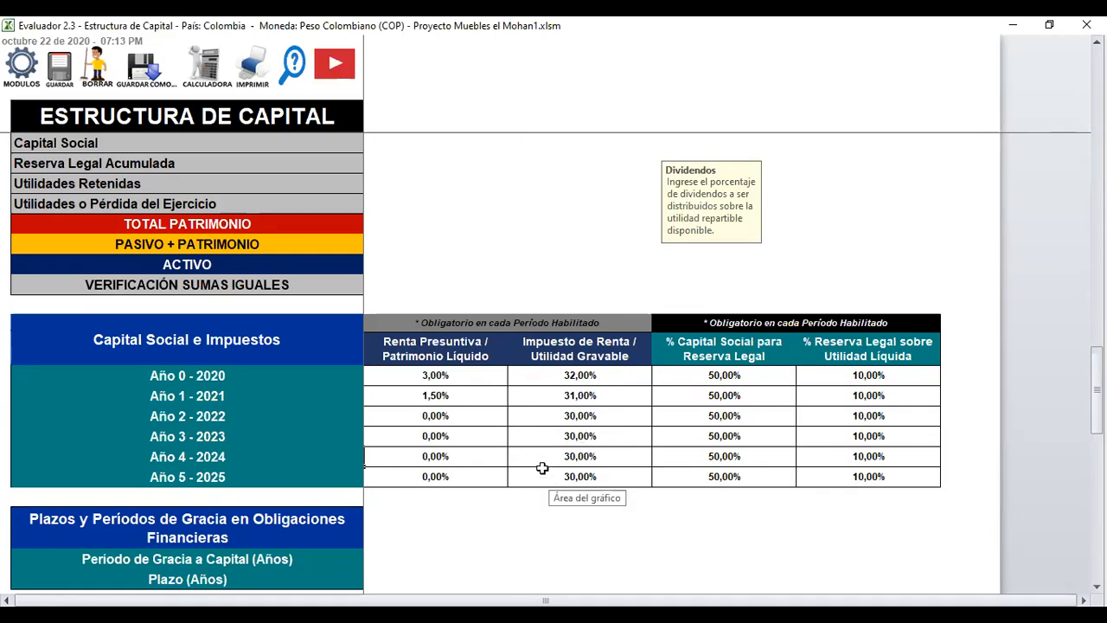
click(891, 442)
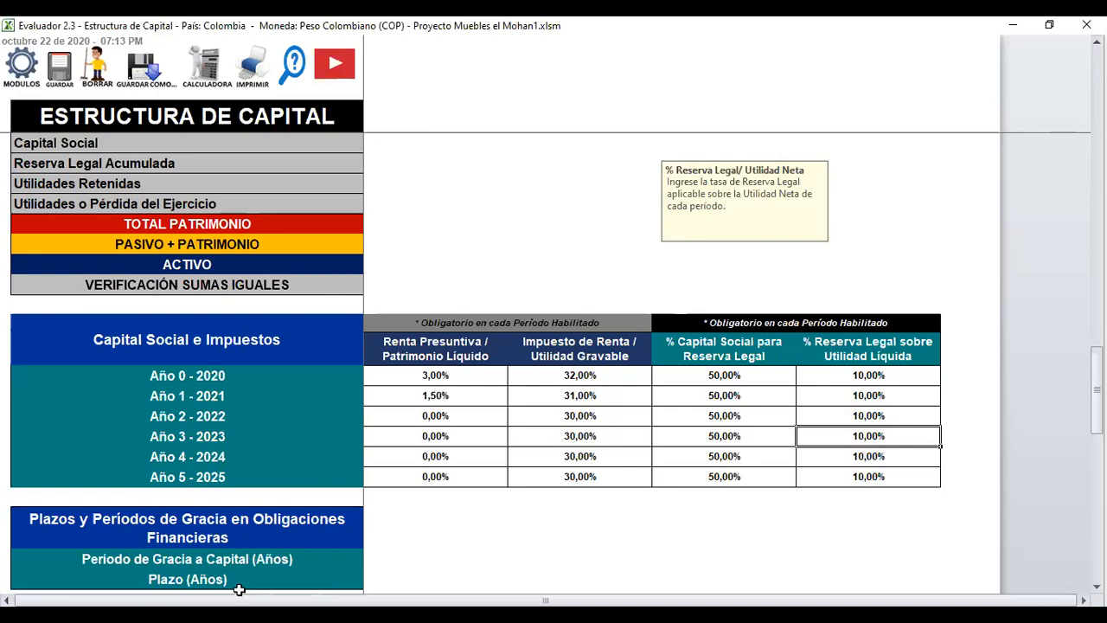
key(Left)
key(Up)
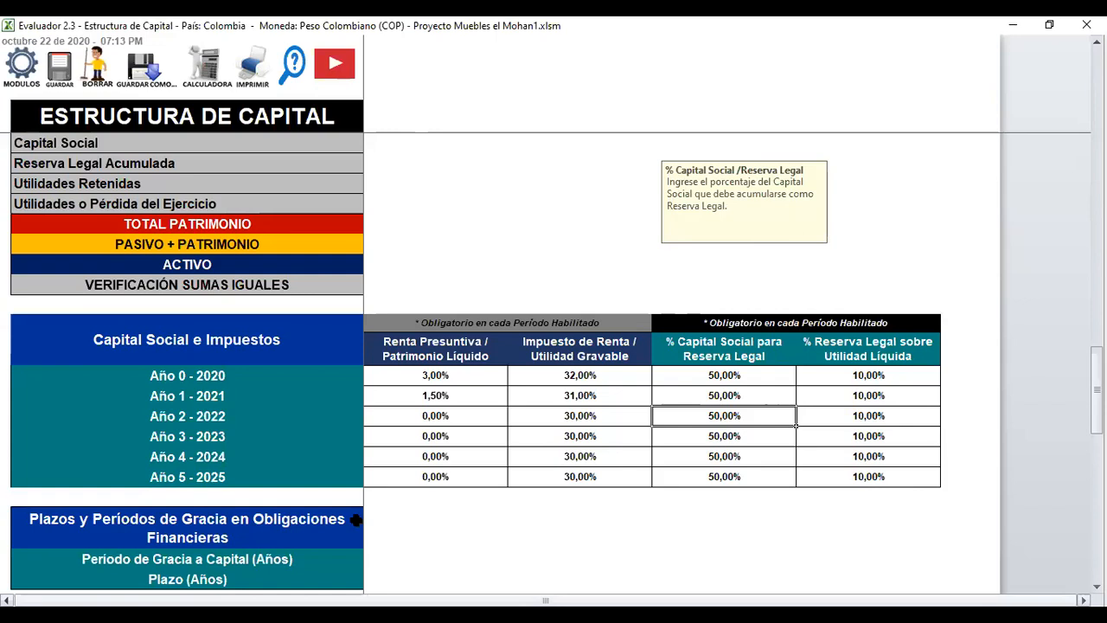
Step: Read the Período de Gracia a Capital note in the Plazos y Períodos de Gracia table
scroll(470, 499, left, 2)
scroll(470, 499, down, 1)
scroll(554, 346, down, 2)
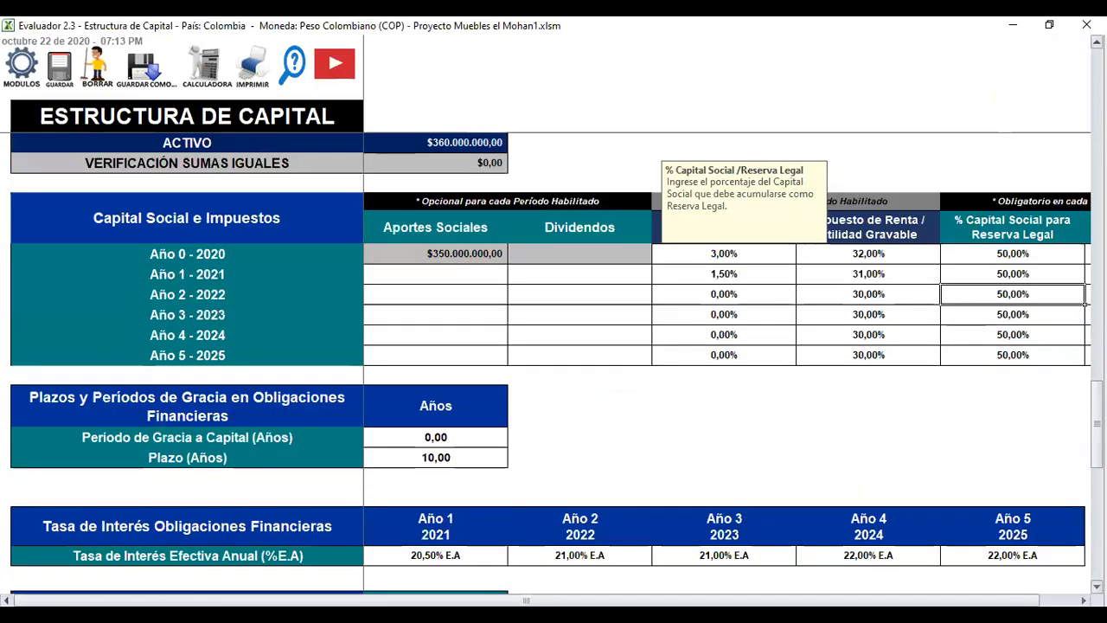
scroll(553, 346, down, 1)
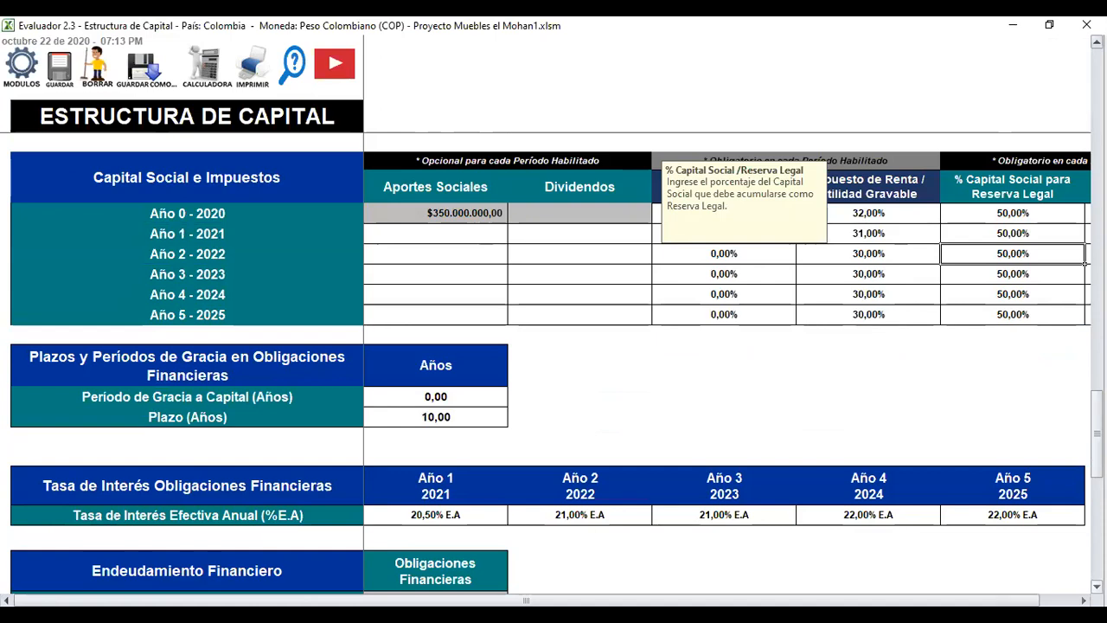
click(456, 397)
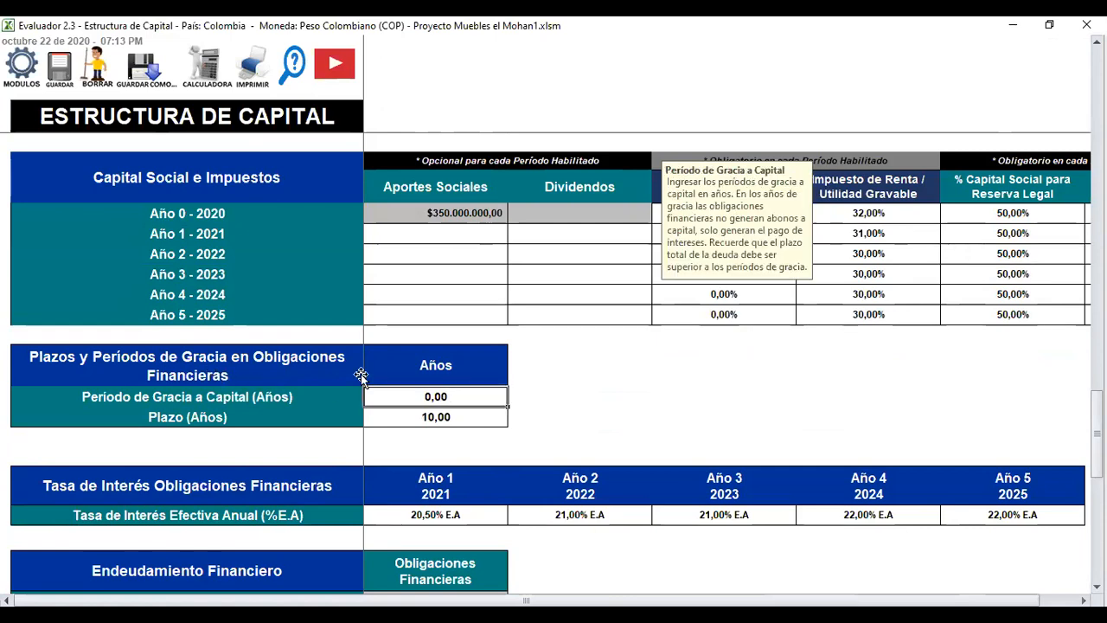
Step: Review the Tasa de Interés Efectiva Anual entries for financial obligations from Año 1 to Año 5
click(420, 514)
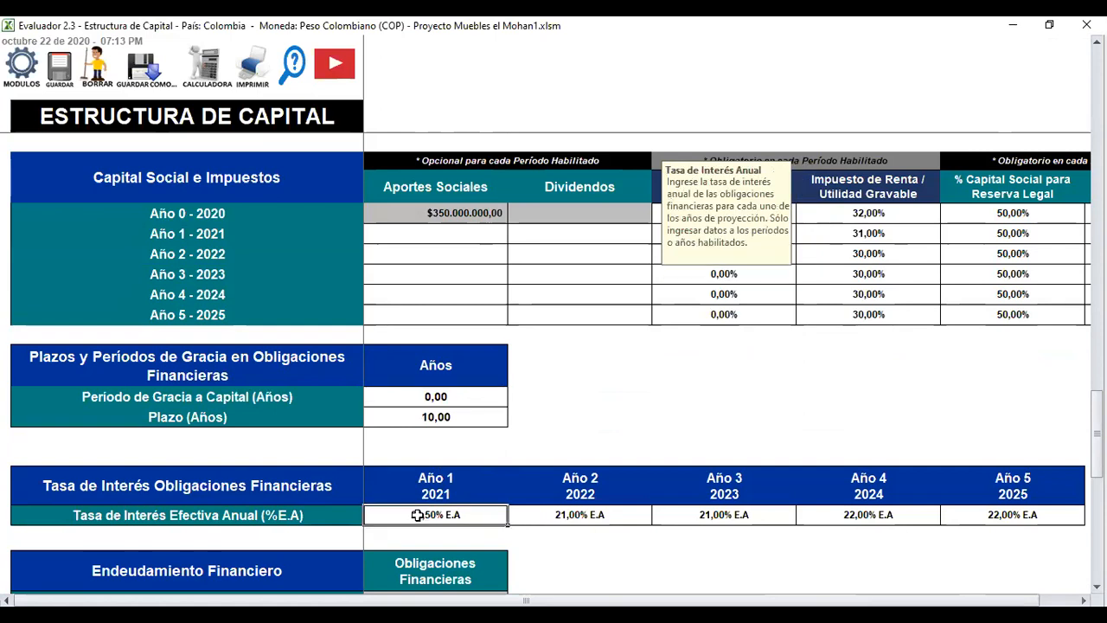
key(Right)
key(Right)
key(Right)
key(Right)
key(Left)
key(Left)
key(Left)
key(Left)
Step: Inspect the Obligaciones Financieras entries under Endeudamiento Financiero and check the Reporte Estructura de Capital for errors
key(Down)
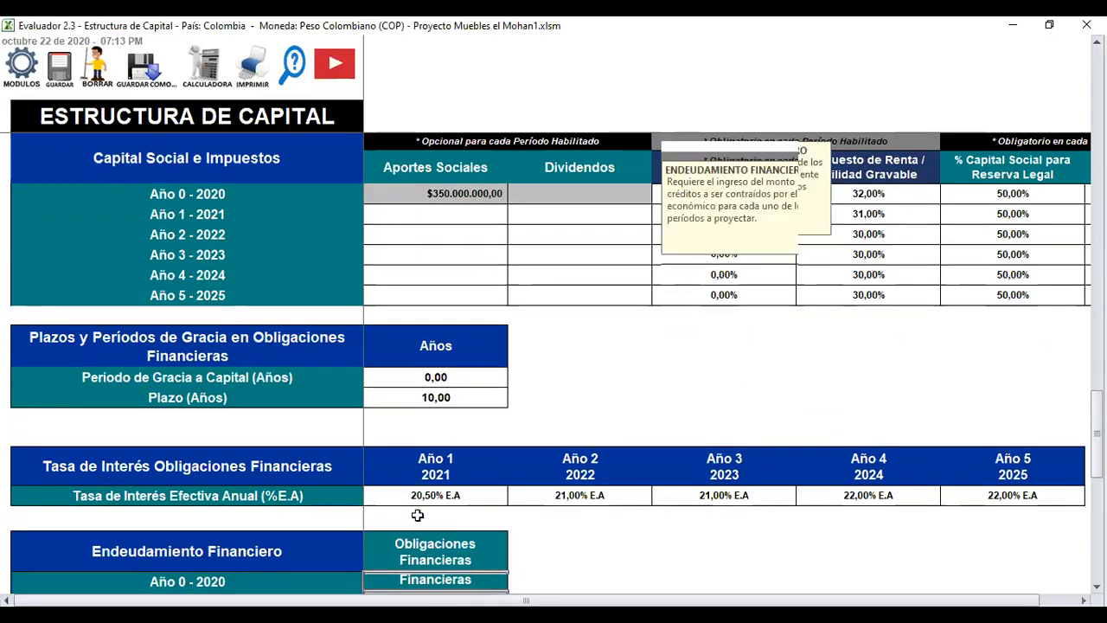
key(Down)
key(Down)
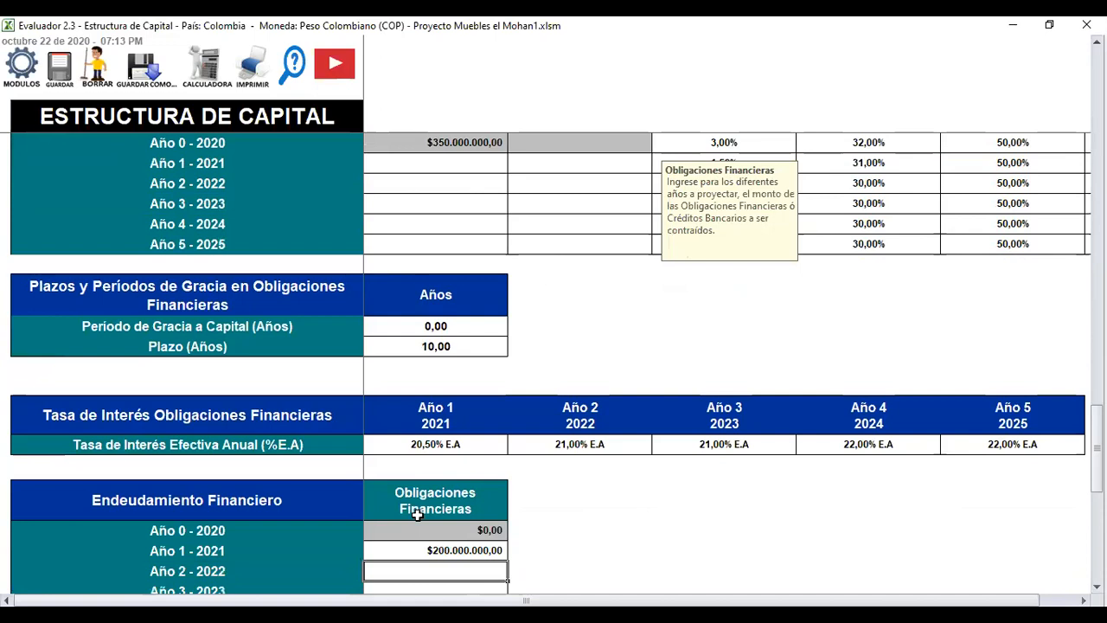
key(Down)
key(Down)
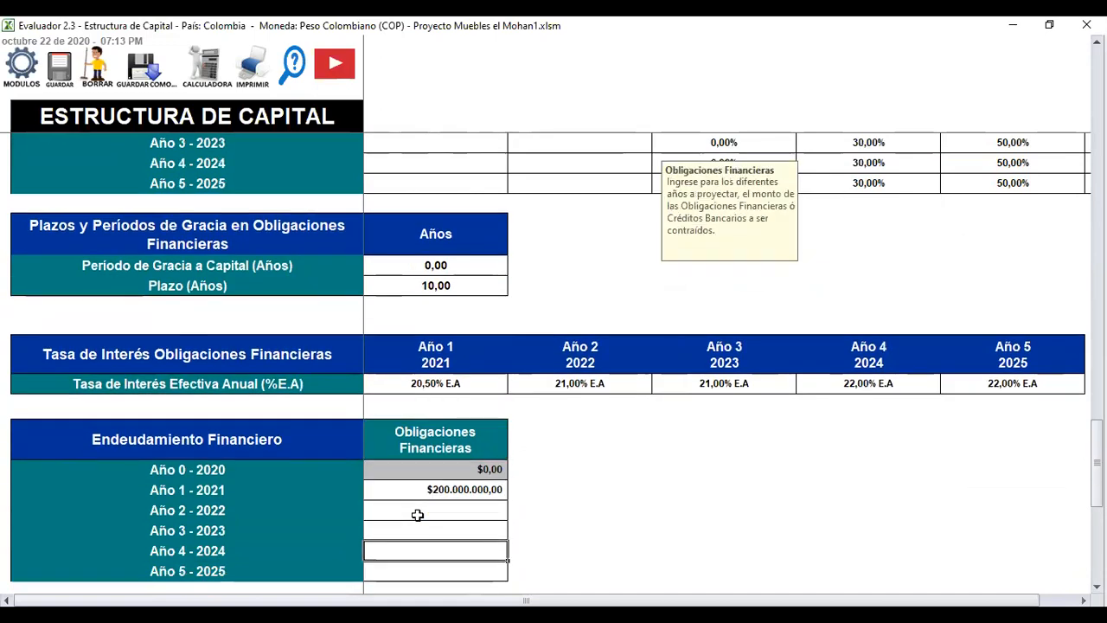
key(Up)
key(Up)
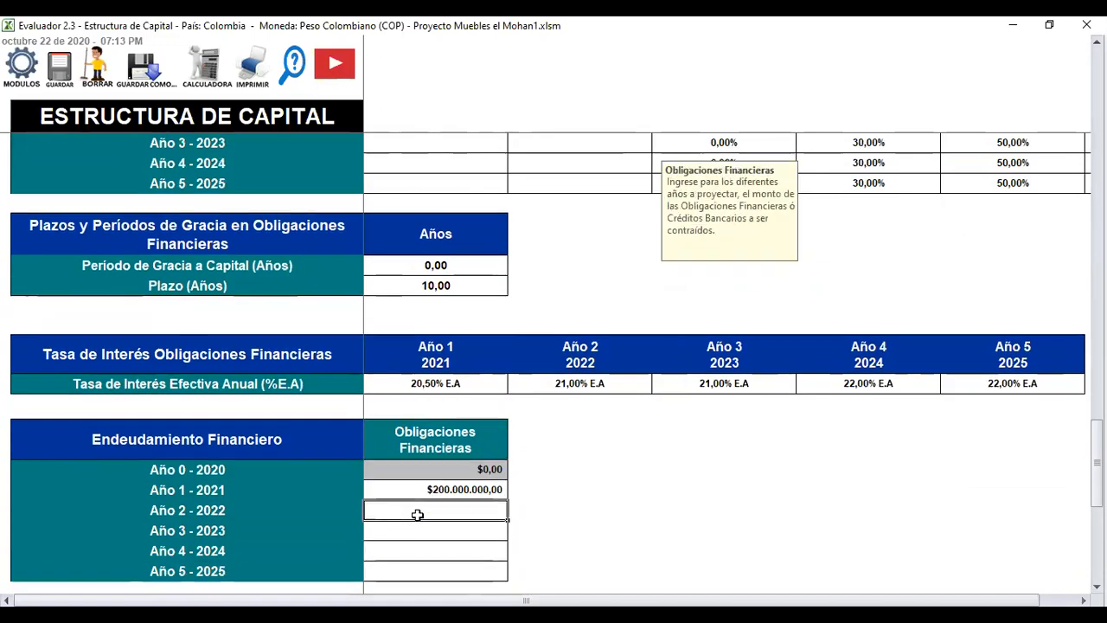
key(Up)
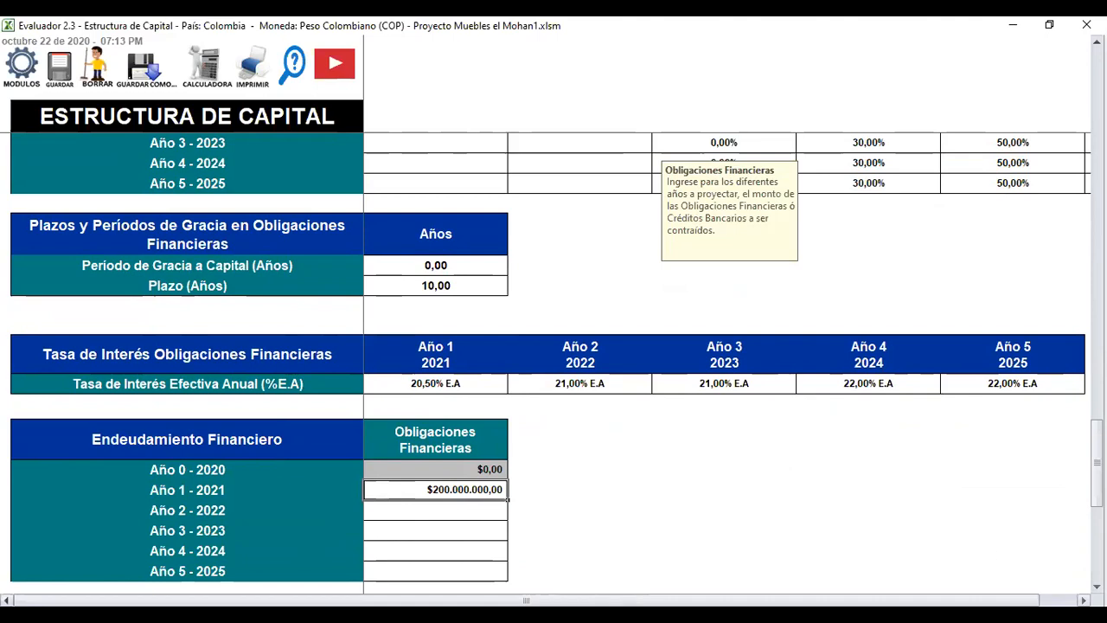
scroll(485, 455, down, 3)
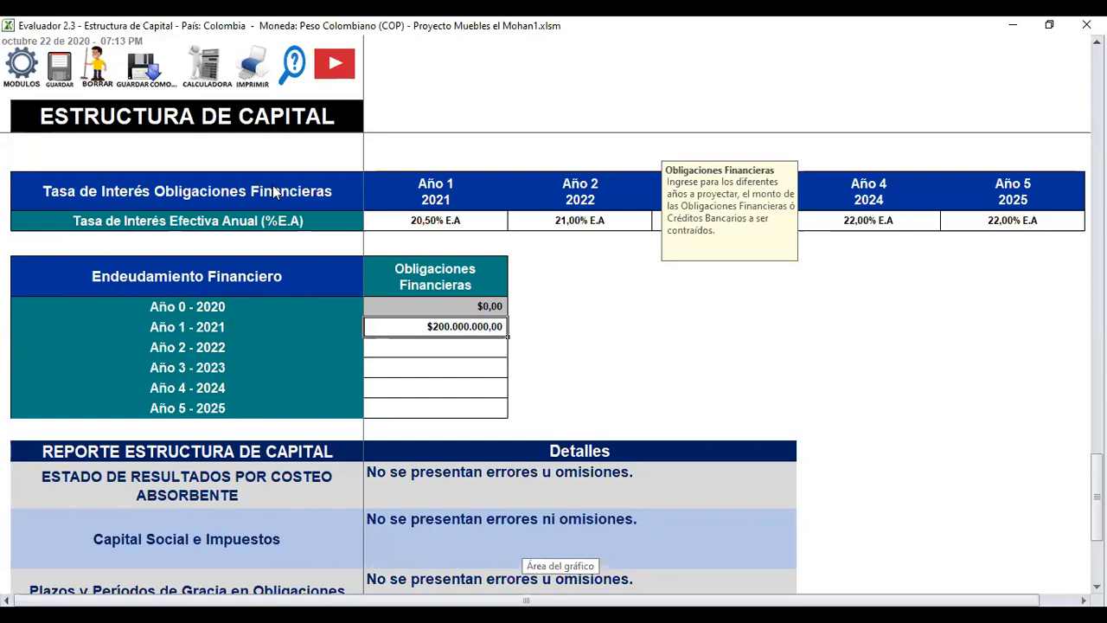
Step: Open the Capital de Trabajo module and review the Rotación Cuentas por Cobrar Clientes days for Año 1 to Año 5
click(22, 67)
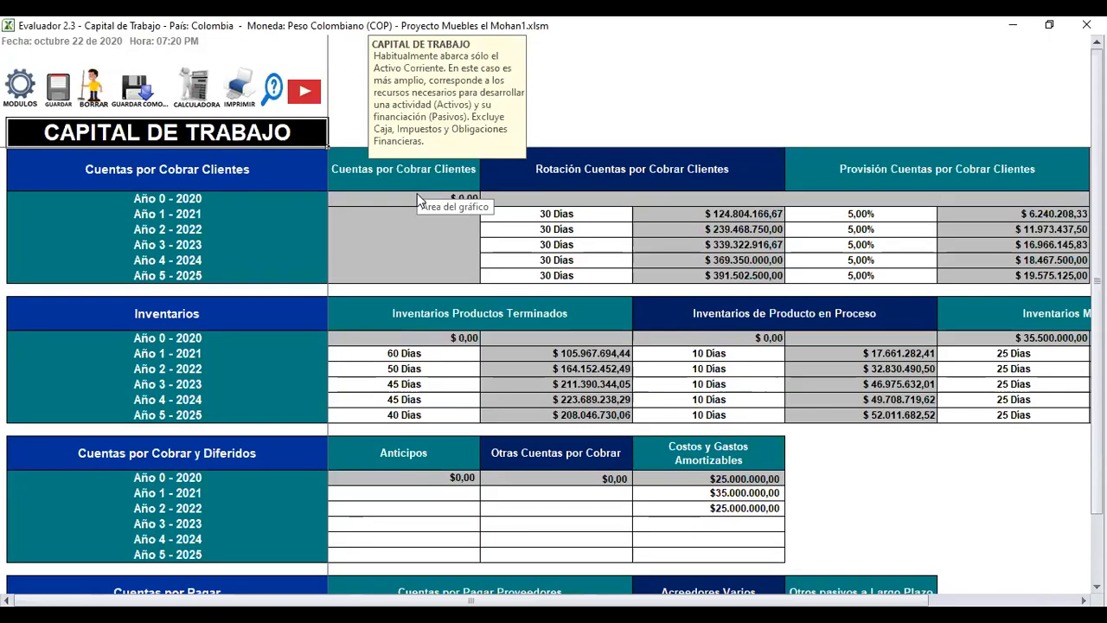
click(544, 218)
key(Down)
key(Down)
key(Down)
key(Down)
key(Down)
click(544, 218)
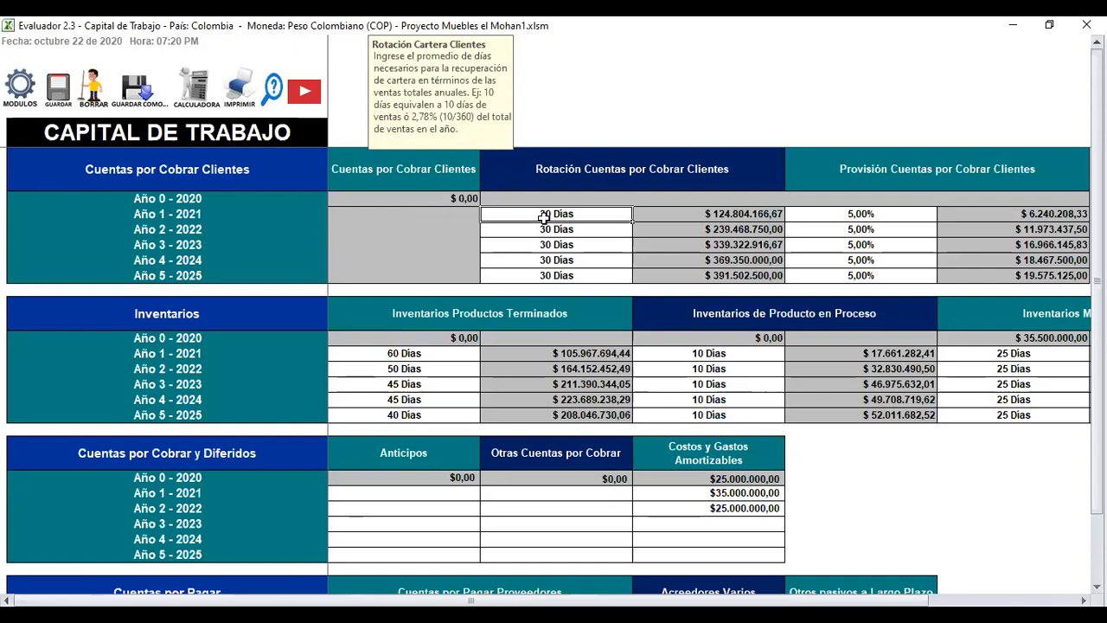
key(Down)
key(Down)
key(Down)
key(Down)
key(Down)
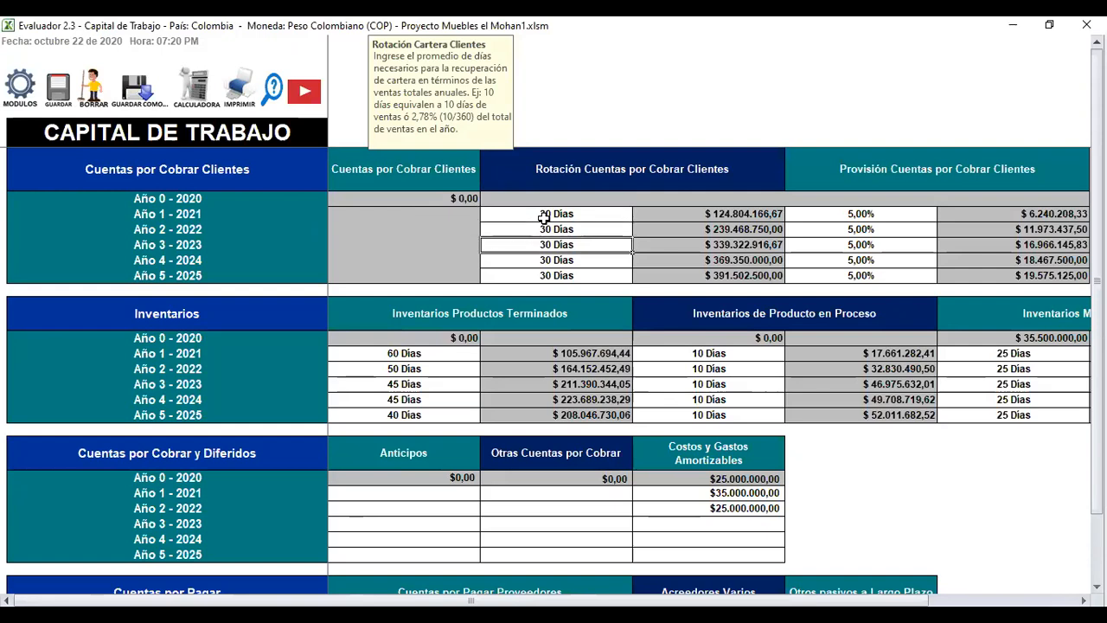
key(Up)
key(Up)
key(Up)
key(Up)
key(Up)
key(Down)
key(Down)
key(Down)
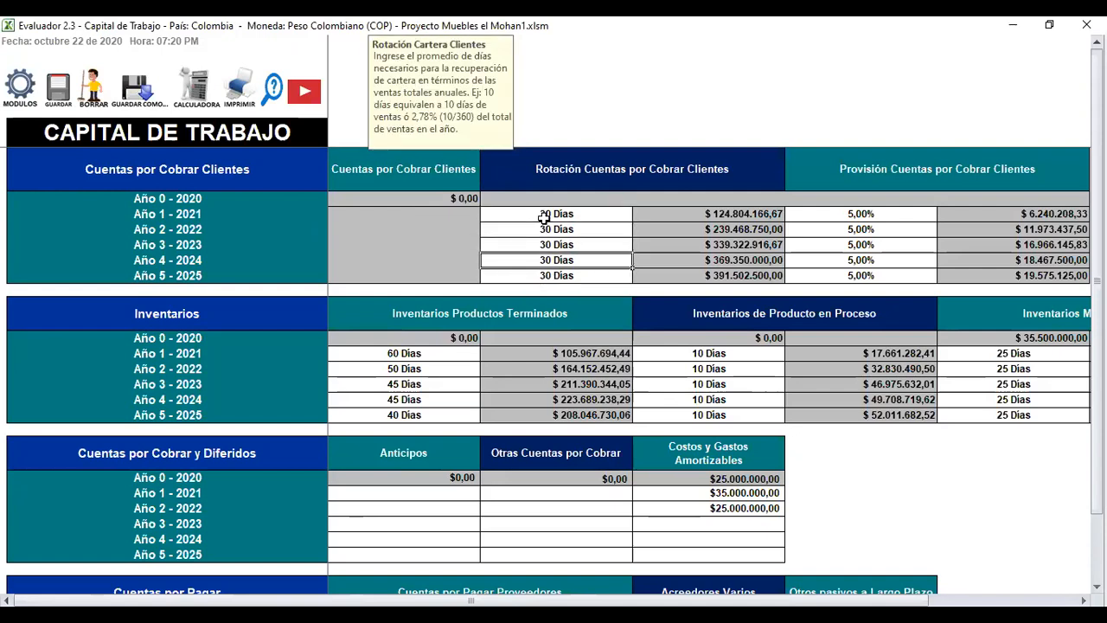
Step: Review the calculated Rotación Cuentas por Cobrar Clientes amounts from Año 1 to Año 5
key(Right)
key(Up)
key(Up)
key(Up)
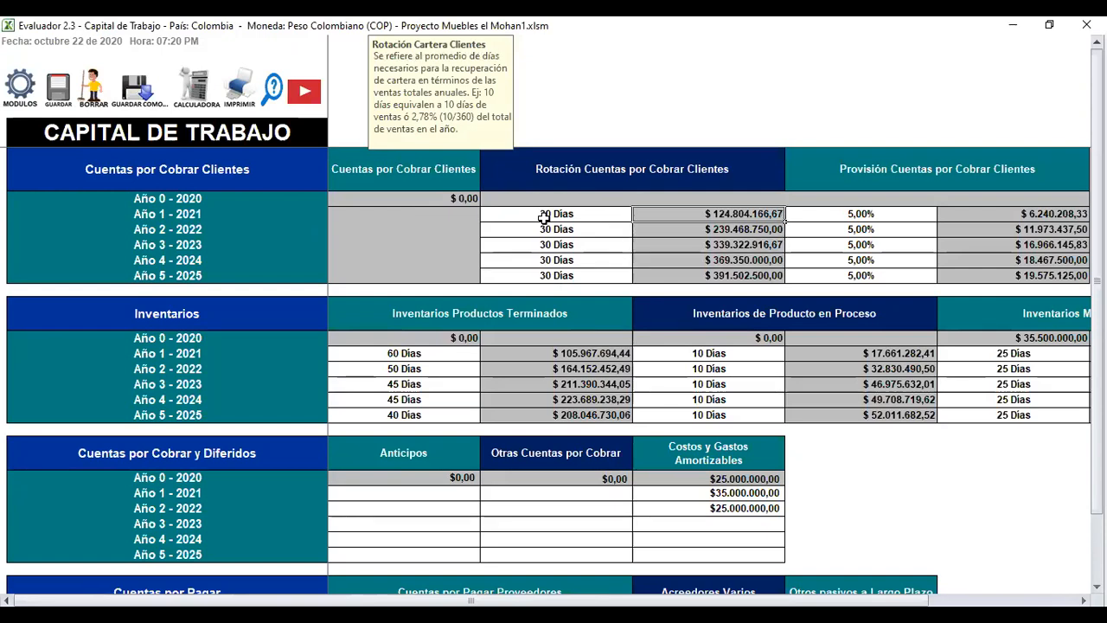
key(Down)
key(Down)
key(Down)
key(Down)
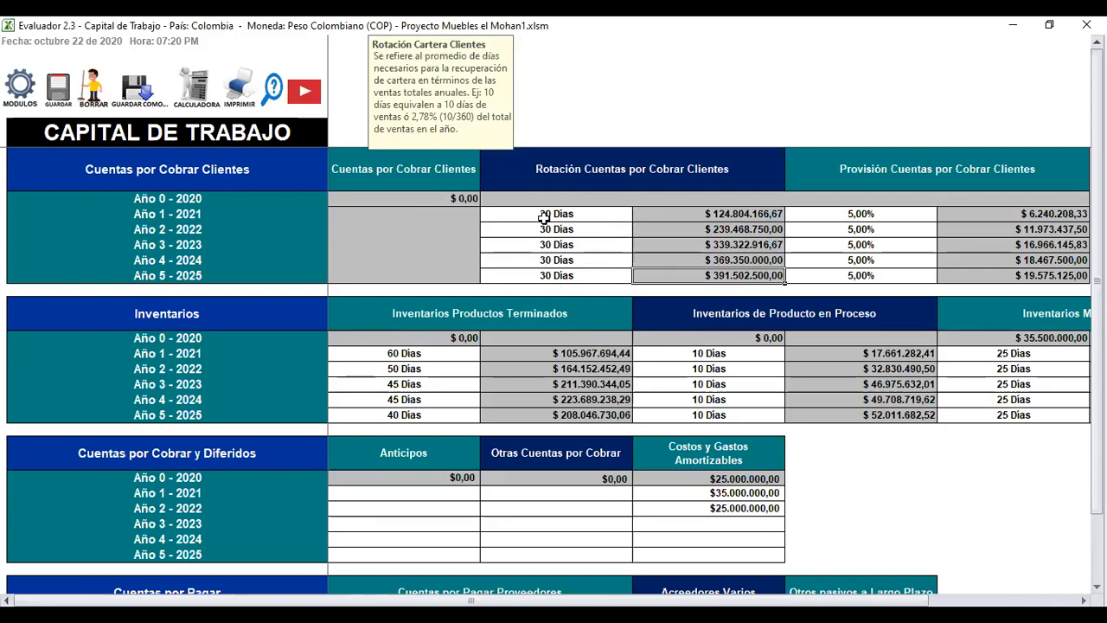
key(Up)
key(Up)
key(Up)
key(Up)
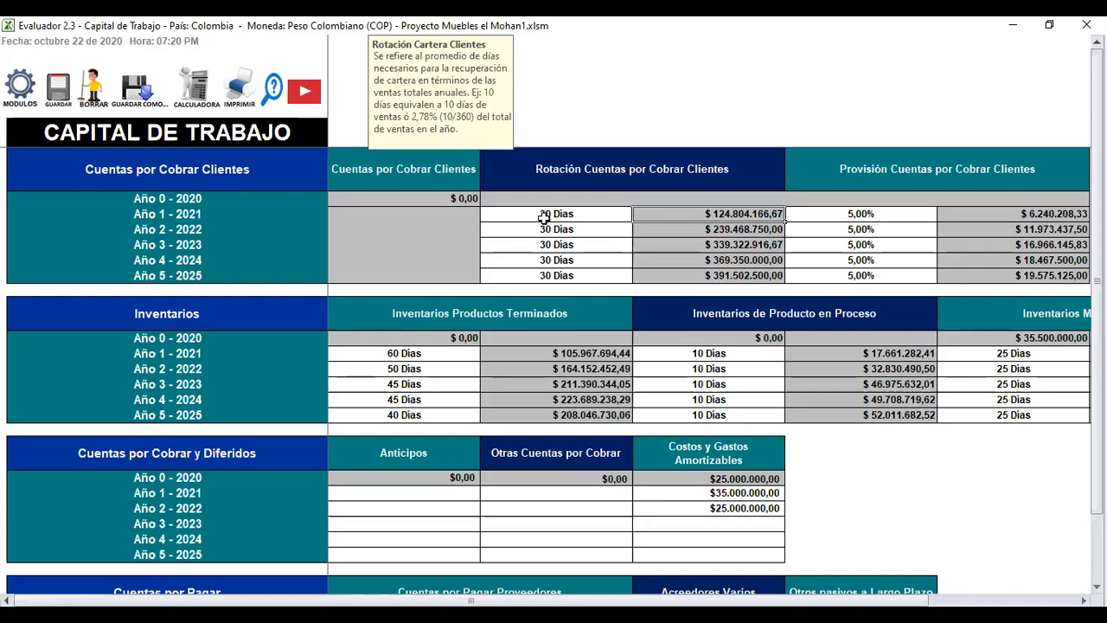
Step: Read the Provisión Cuentas por Cobrar note for Año 1 and look over its amounts column
key(Right)
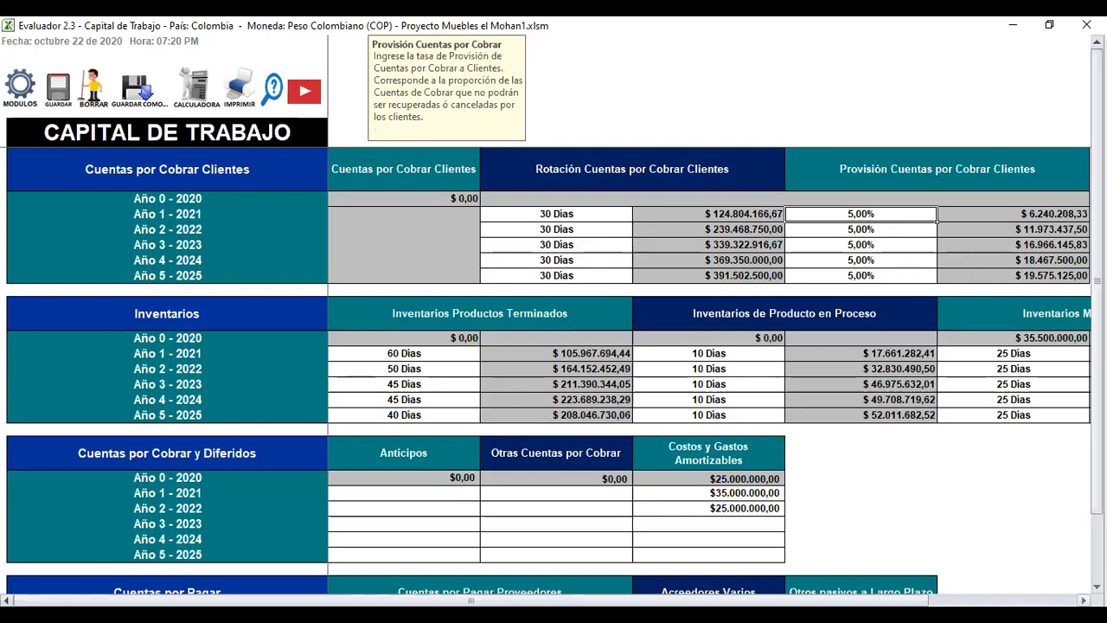
scroll(526, 451, right, 1)
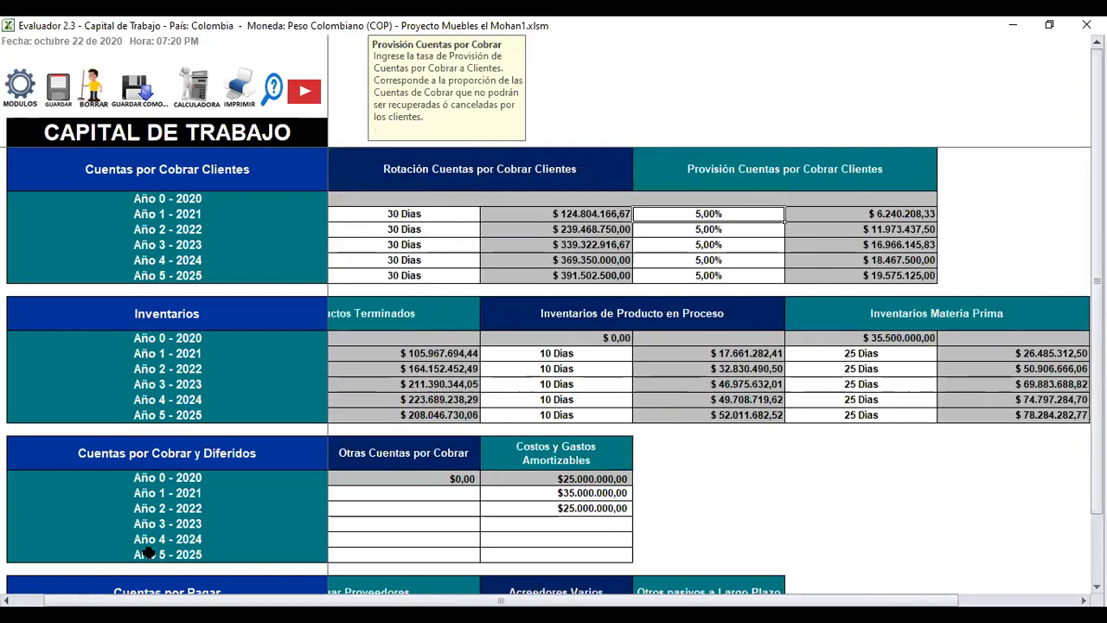
click(7, 600)
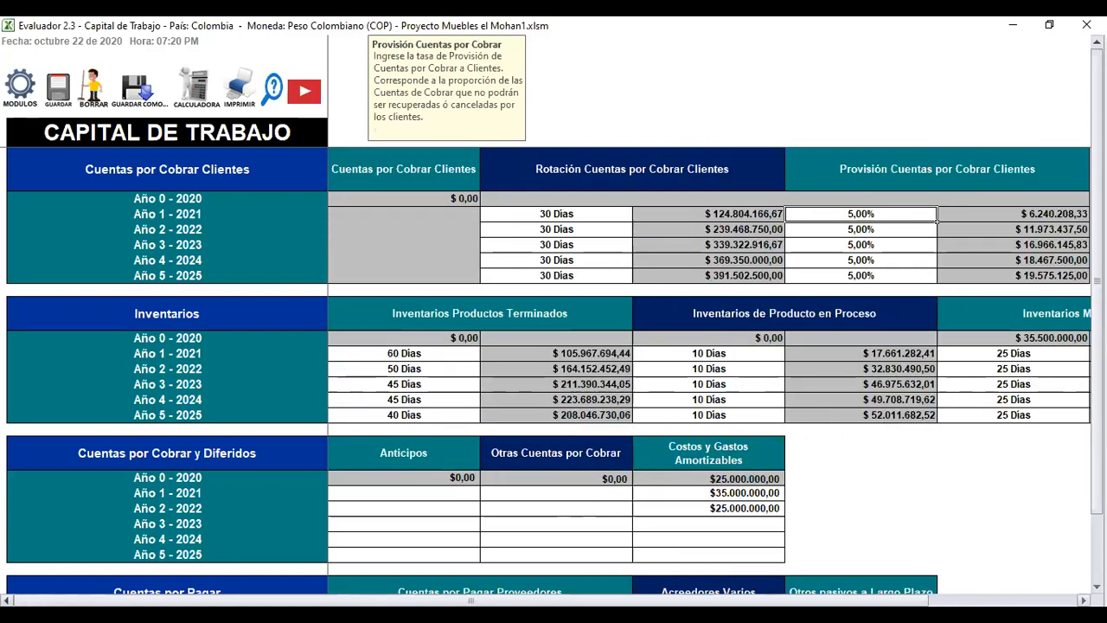
Step: Read the Inventario Producto Terminado note and review the inventory days year by year from Año 1 to Año 4
click(405, 353)
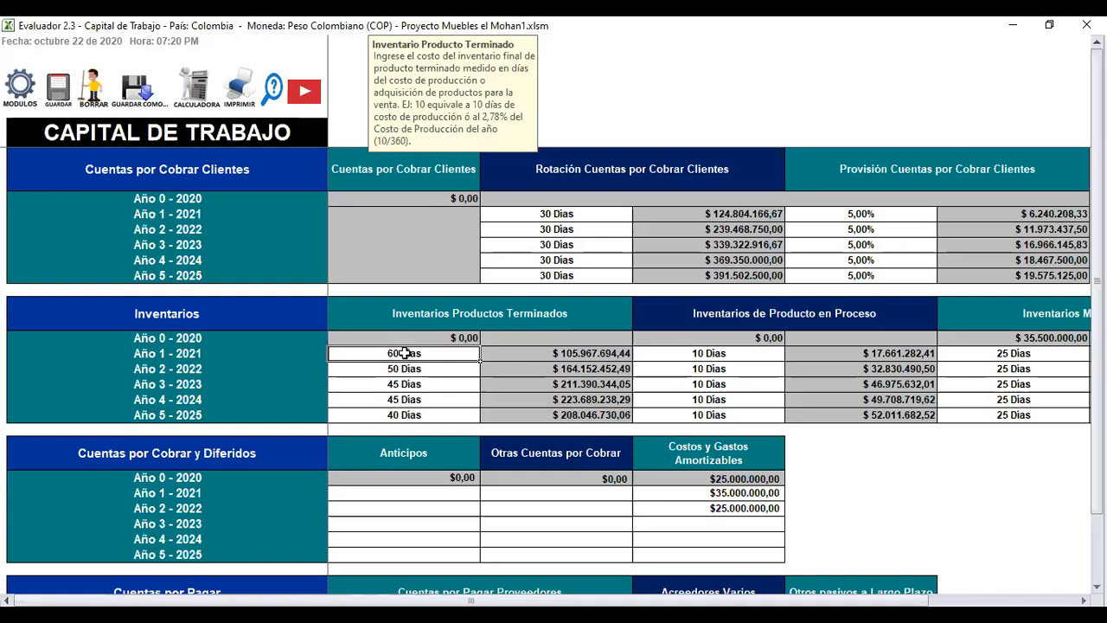
key(Return)
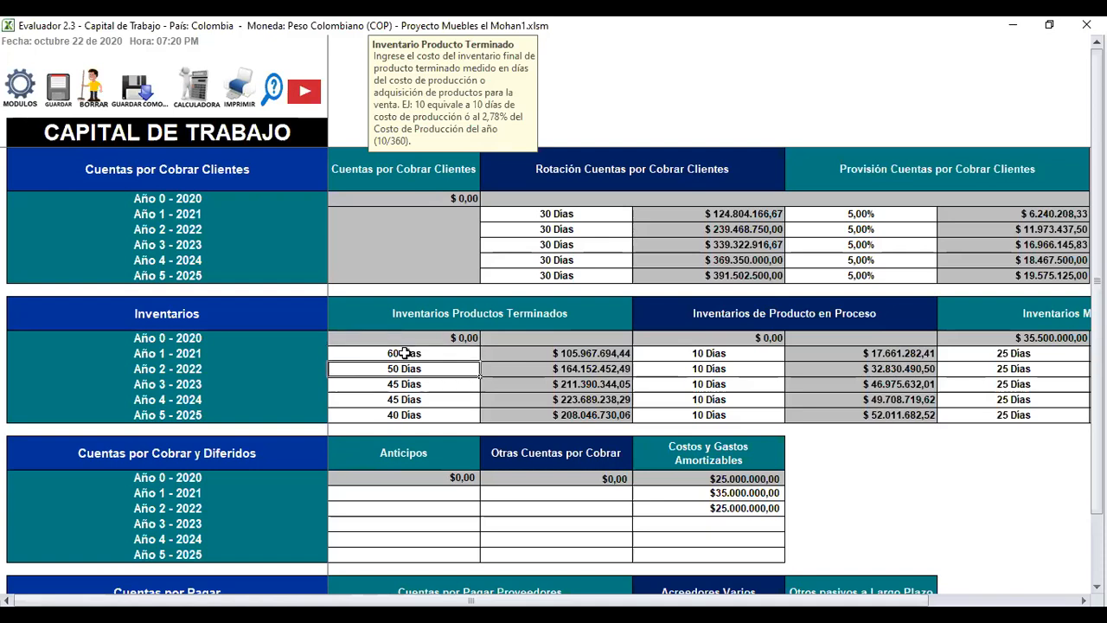
key(Return)
key(Return)
key(Return)
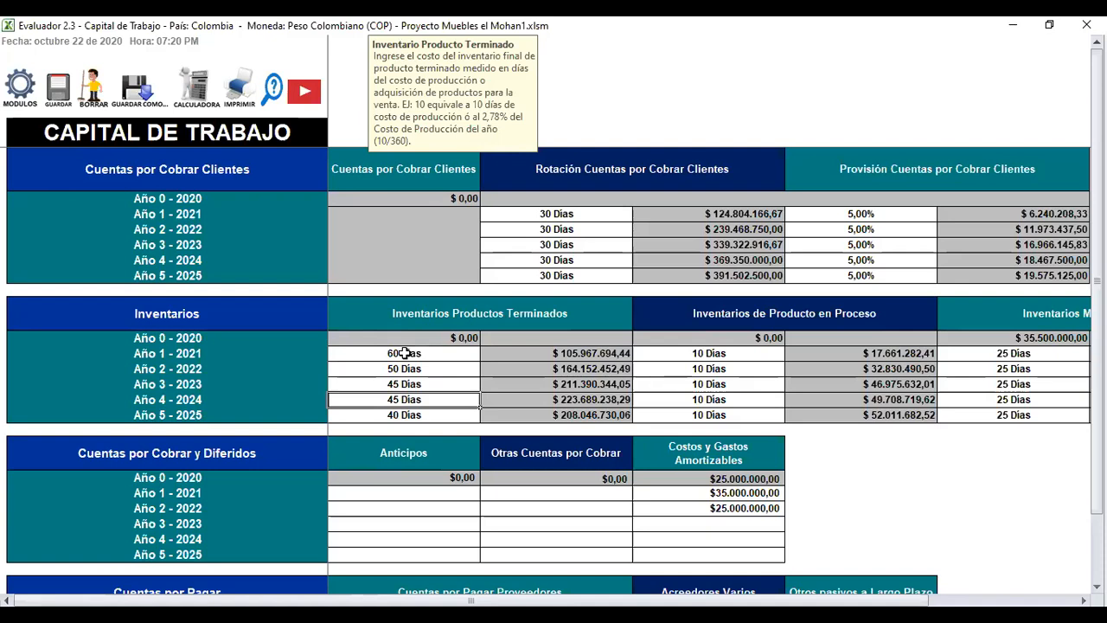
Step: Return to Año 1 of the finished-product inventory and read the Inventario Producto Proceso note for the same year
key(Up)
key(Up)
key(Up)
key(Up)
key(Up)
key(Up)
click(404, 353)
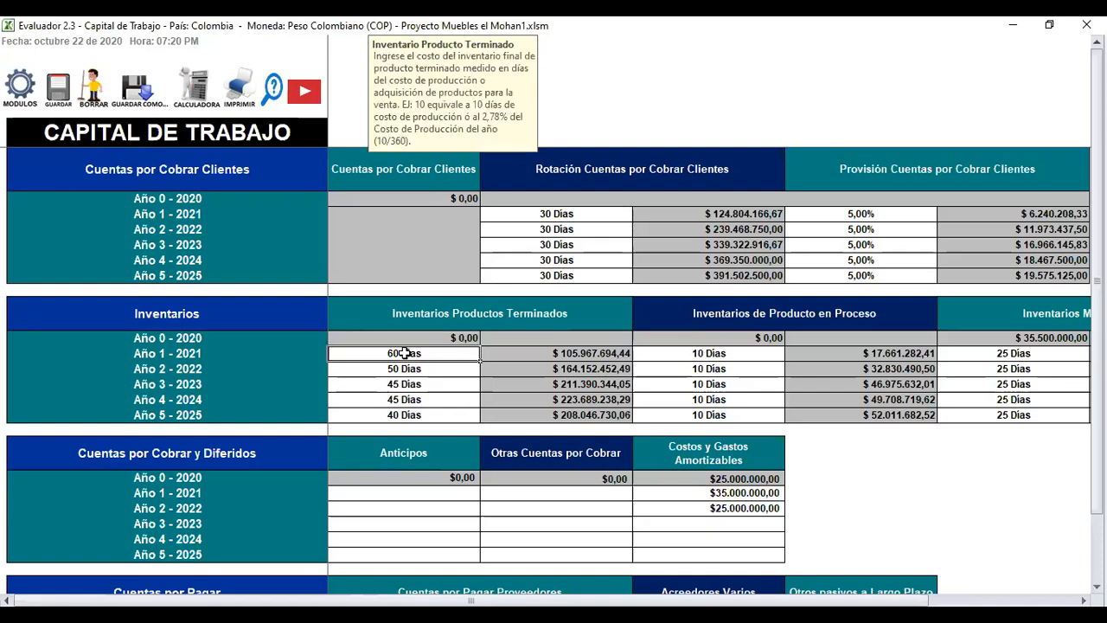
key(Right)
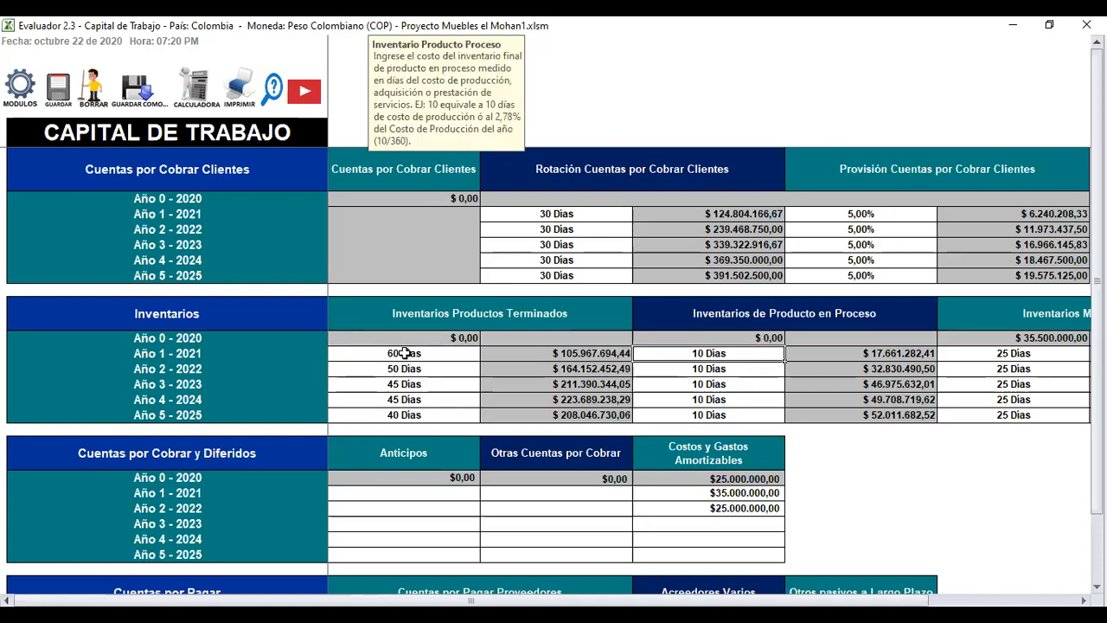
Step: Review the Inventarios de Producto en Proceso days year by year from Año 1 to Año 5
key(Down)
key(Down)
key(Down)
key(Down)
key(Up)
key(Up)
key(Up)
key(Up)
key(Down)
key(Down)
key(Up)
key(Up)
key(Down)
key(Down)
key(Up)
key(Up)
key(Down)
key(Down)
key(Down)
key(Down)
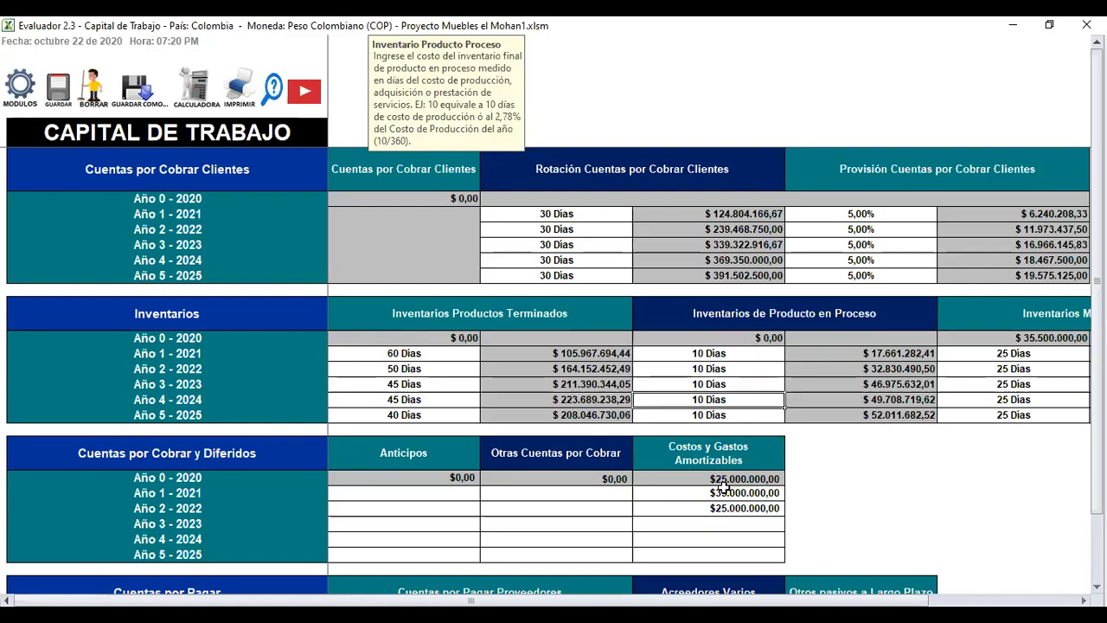
Step: Read the Inv. M.Prima/Materiales/Insumos note for Año 1 under Inventarios Materia Prima
key(Right)
key(Right)
key(Right)
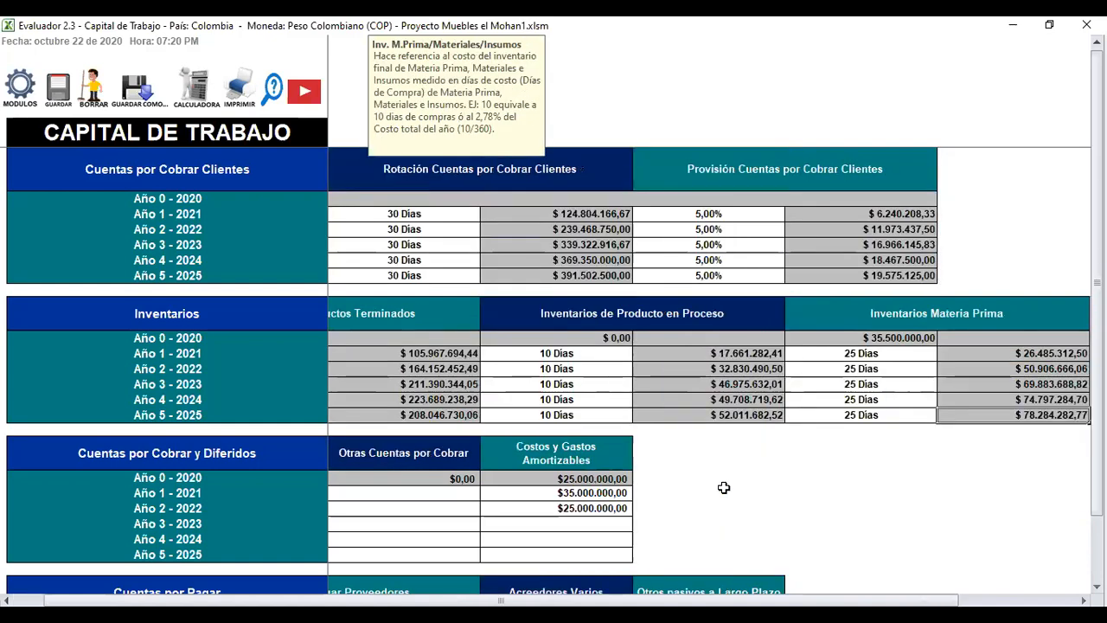
key(Left)
key(Up)
key(Up)
key(Up)
key(Up)
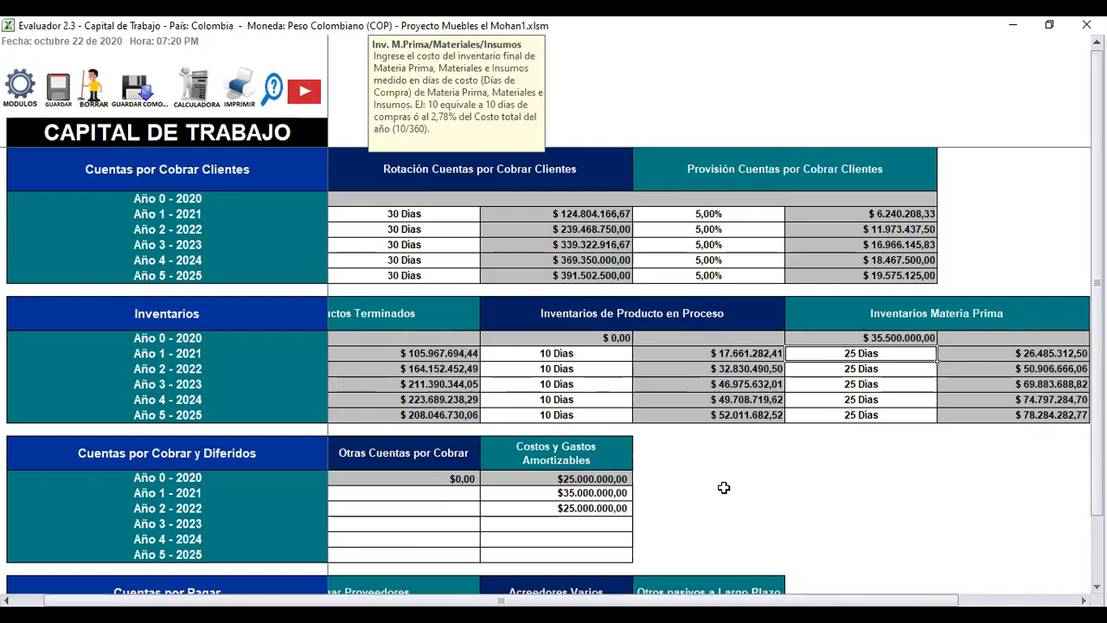
Step: Review the Inventarios Materia Prima days from Año 1 to Año 5
key(Down)
key(Down)
key(Down)
key(Down)
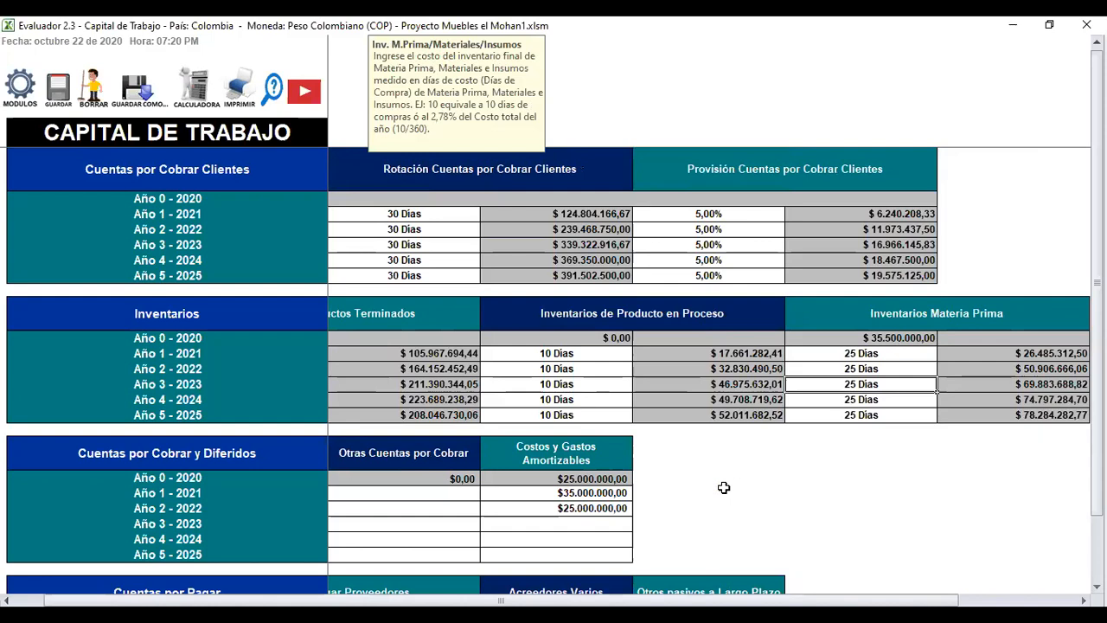
key(Down)
key(Down)
key(Down)
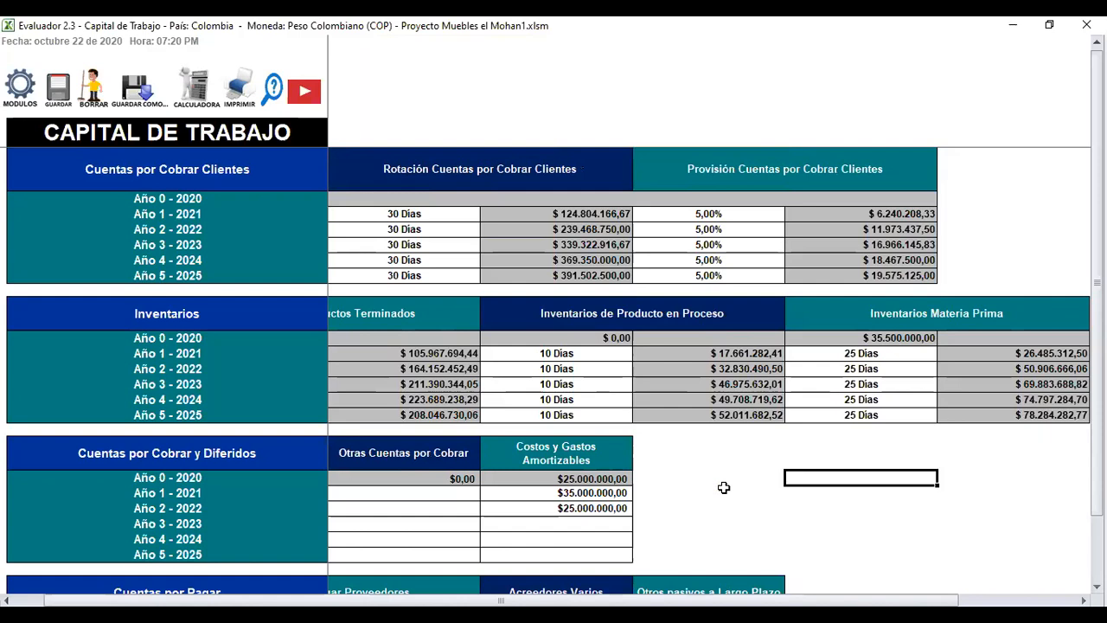
Step: Read the Anticipos and Otras Cuentas por Cobrar notes for Año 1
key(Left)
key(Left)
key(Left)
key(Left)
key(Left)
key(Down)
key(Right)
key(Down)
key(Down)
key(Down)
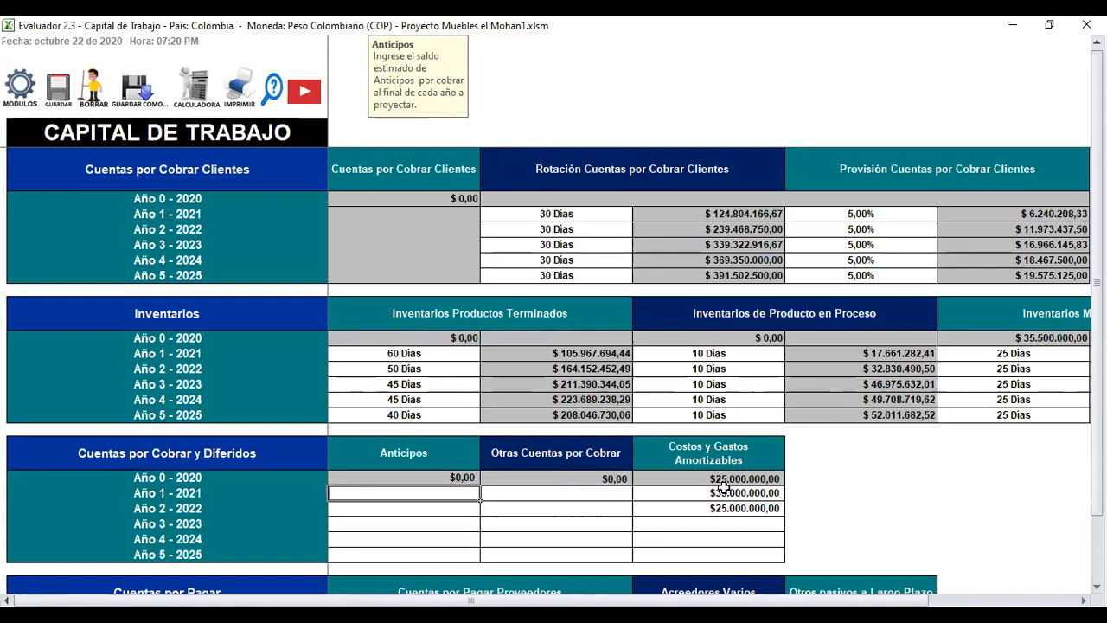
key(Tab)
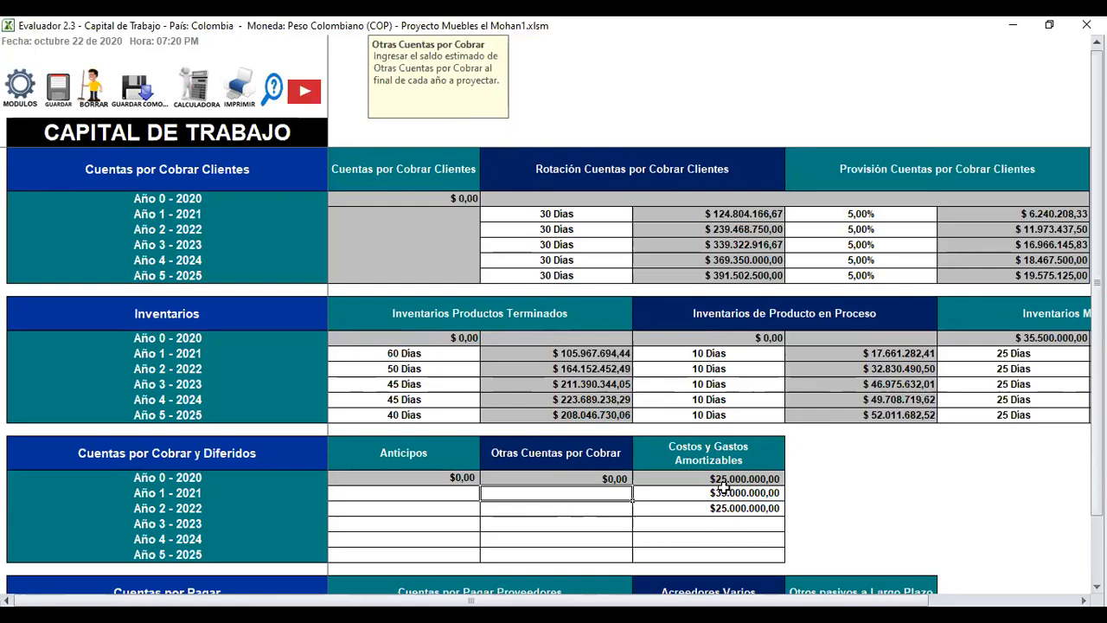
Step: Read the Costos/Gastos Amortizables note and review its amounts from Año 1 to Año 5
key(Tab)
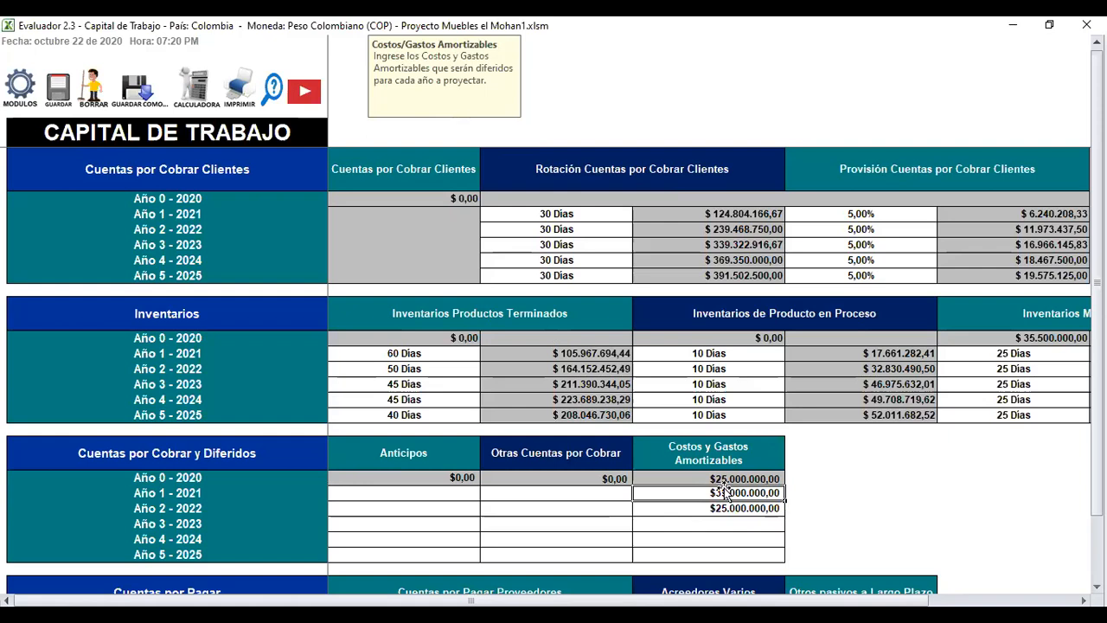
key(Down)
key(Down)
key(Down)
key(Down)
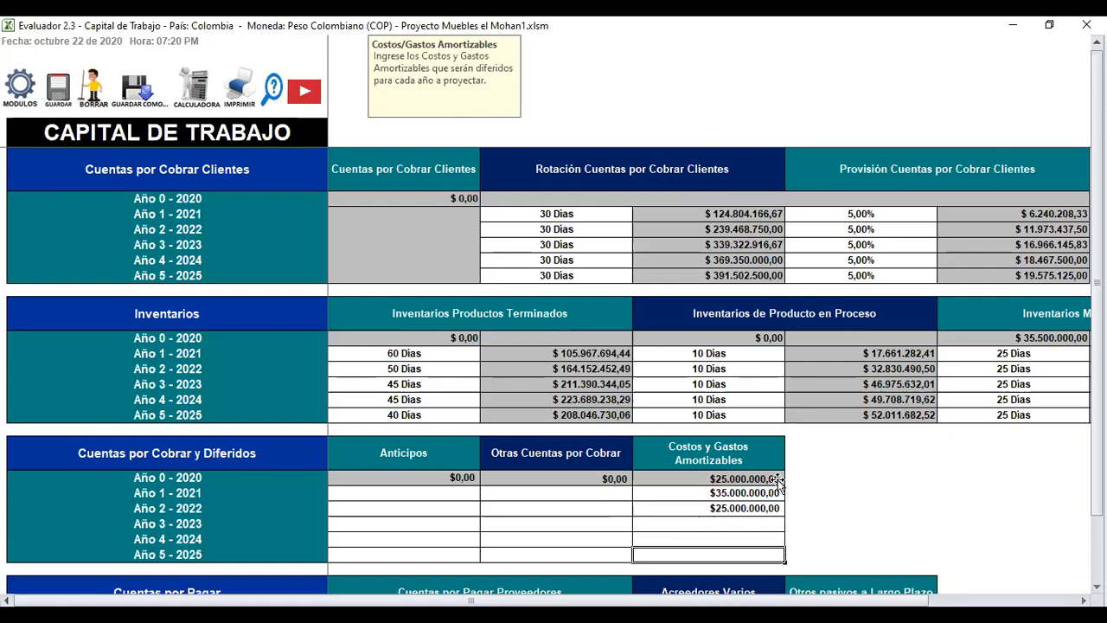
click(701, 496)
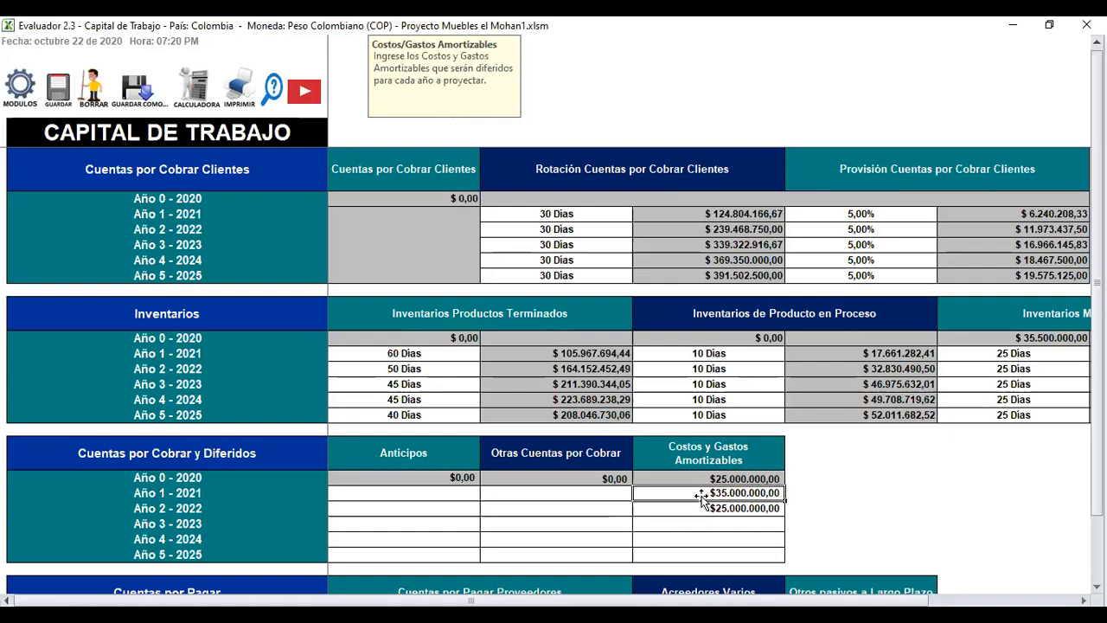
key(Down)
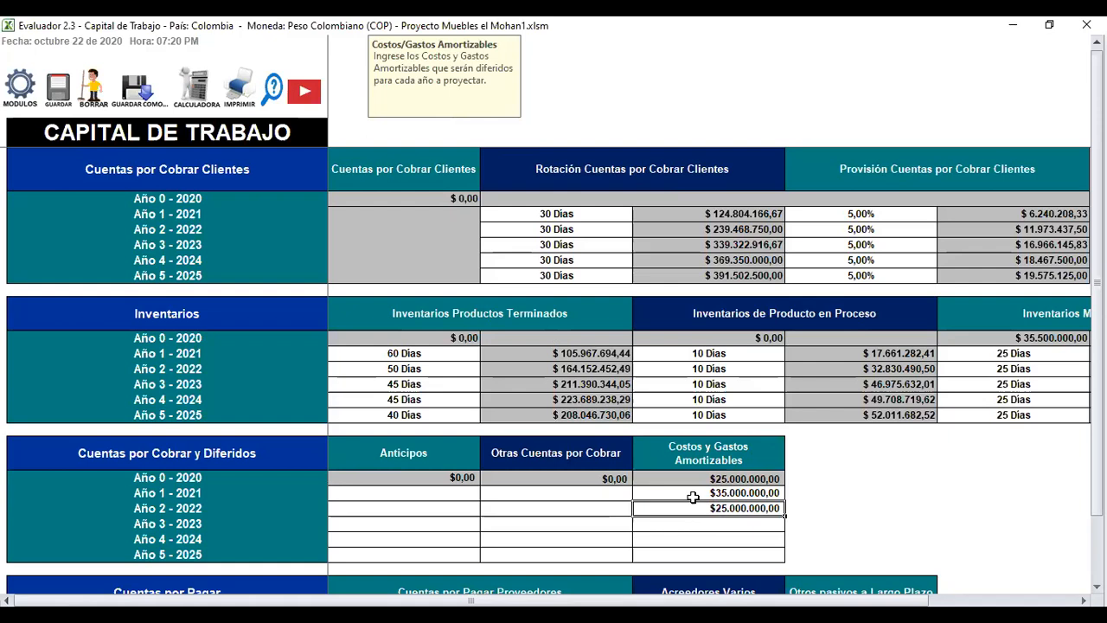
click(687, 491)
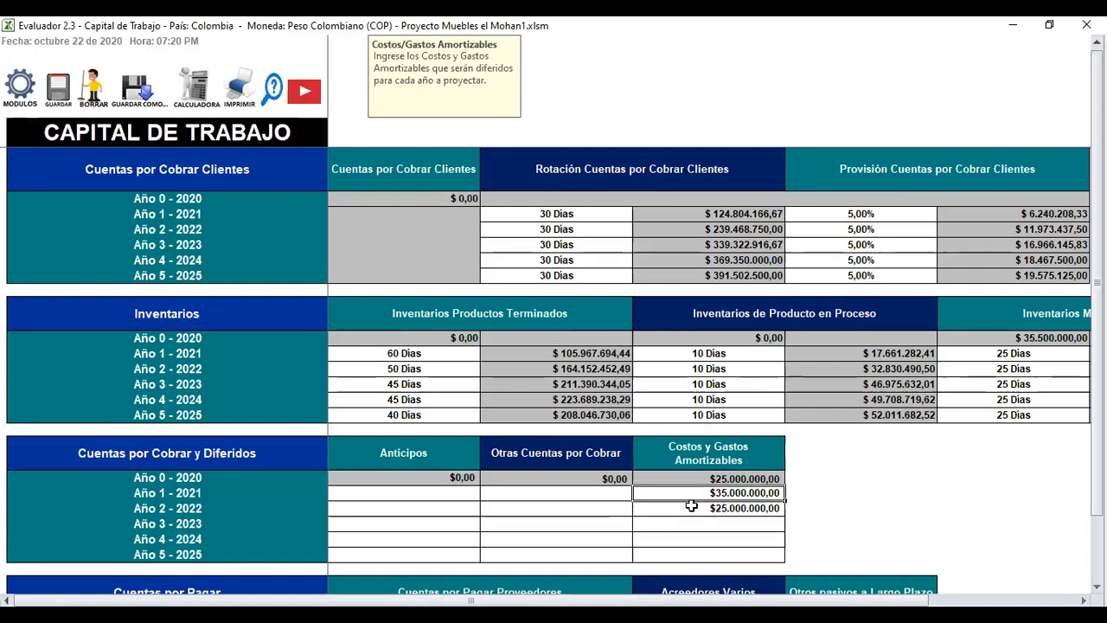
click(692, 506)
Step: Look through the Cuentas por Pagar section and read the Cuentas por Pagar Proveedores note for Año 1
key(Down)
key(Down)
key(Down)
key(Down)
key(Down)
key(Down)
key(Down)
key(Down)
key(Down)
key(Down)
key(Down)
key(Down)
key(Down)
key(Down)
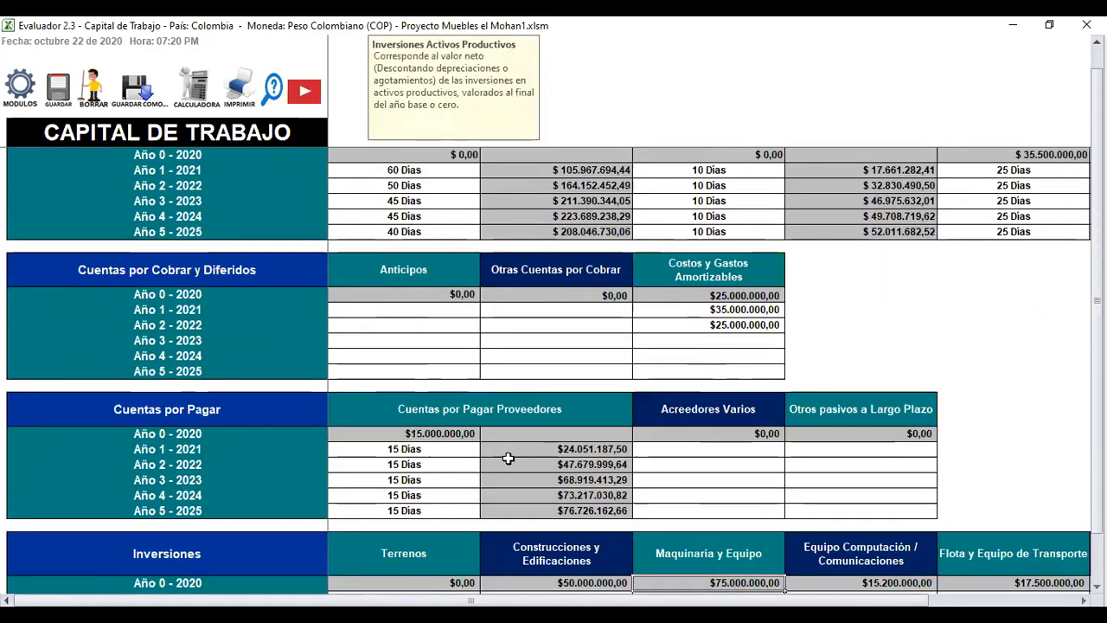
click(406, 451)
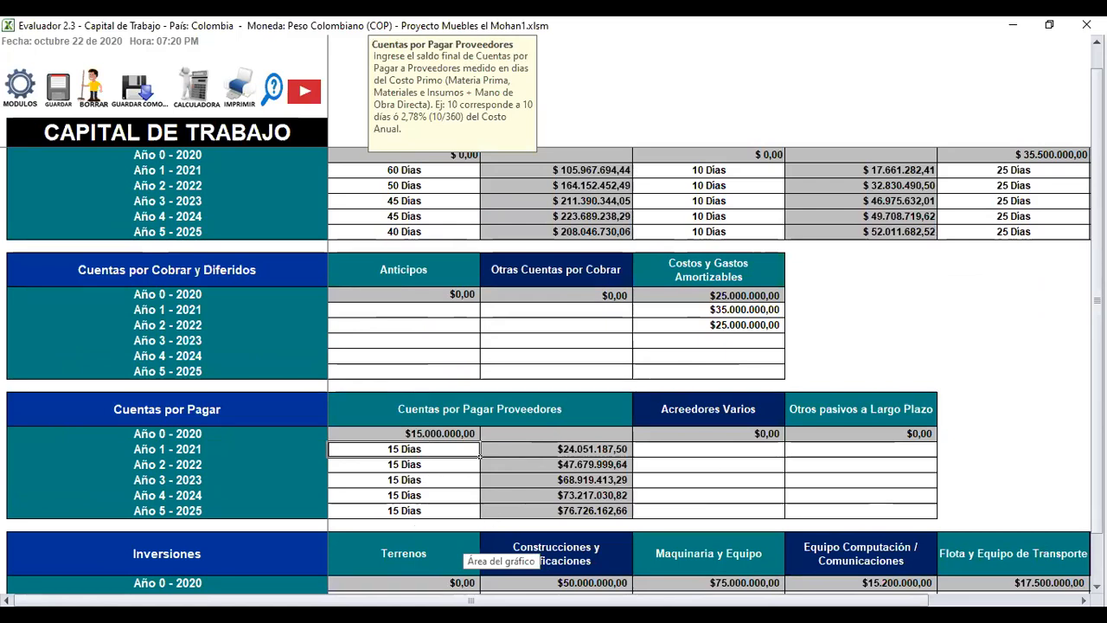
Step: Review the Maquinaria y Equipo investments from Año 1 to Año 3 in the Inversiones table
scroll(587, 444, down, 3)
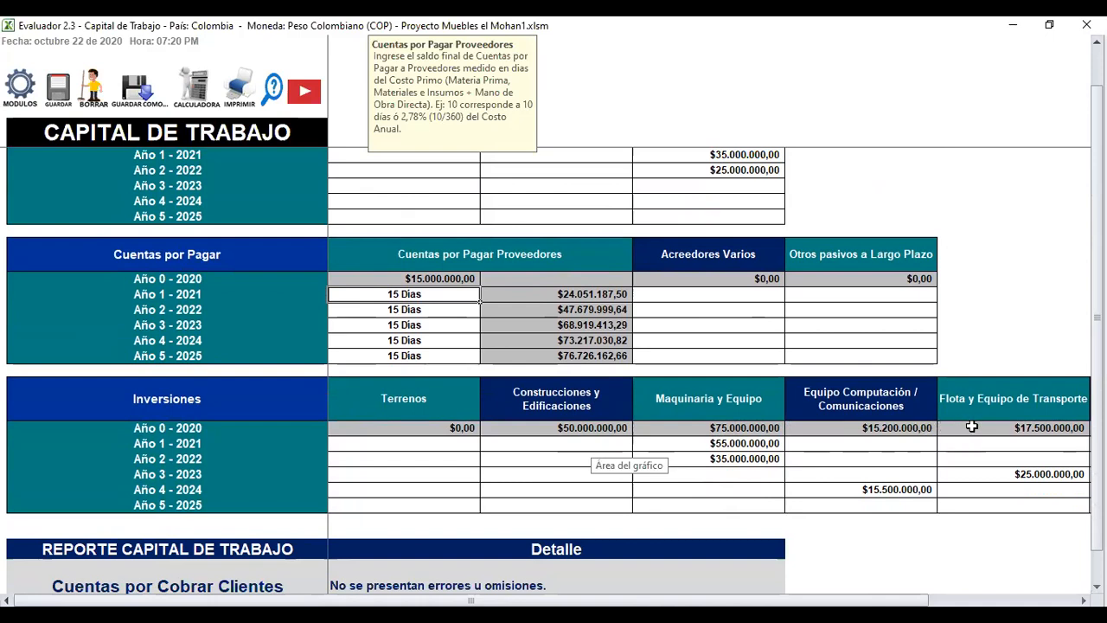
click(725, 443)
key(Down)
key(Down)
key(Down)
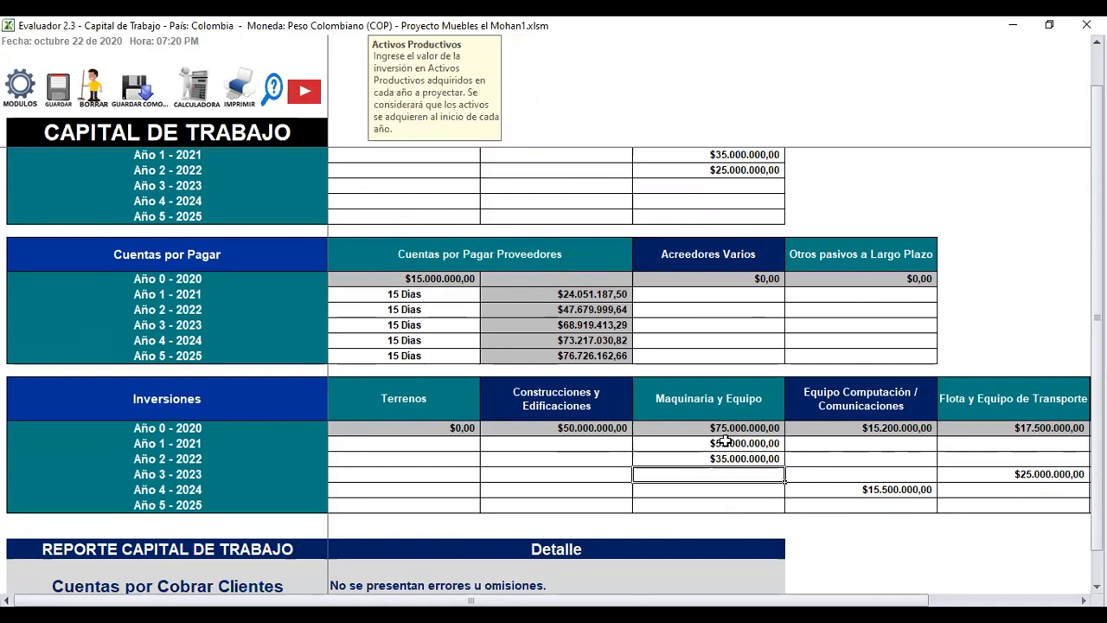
Step: Look across the remaining Inversiones asset categories, including transport, office equipment and Semovientes
key(Right)
key(Right)
key(Right)
key(Right)
key(Right)
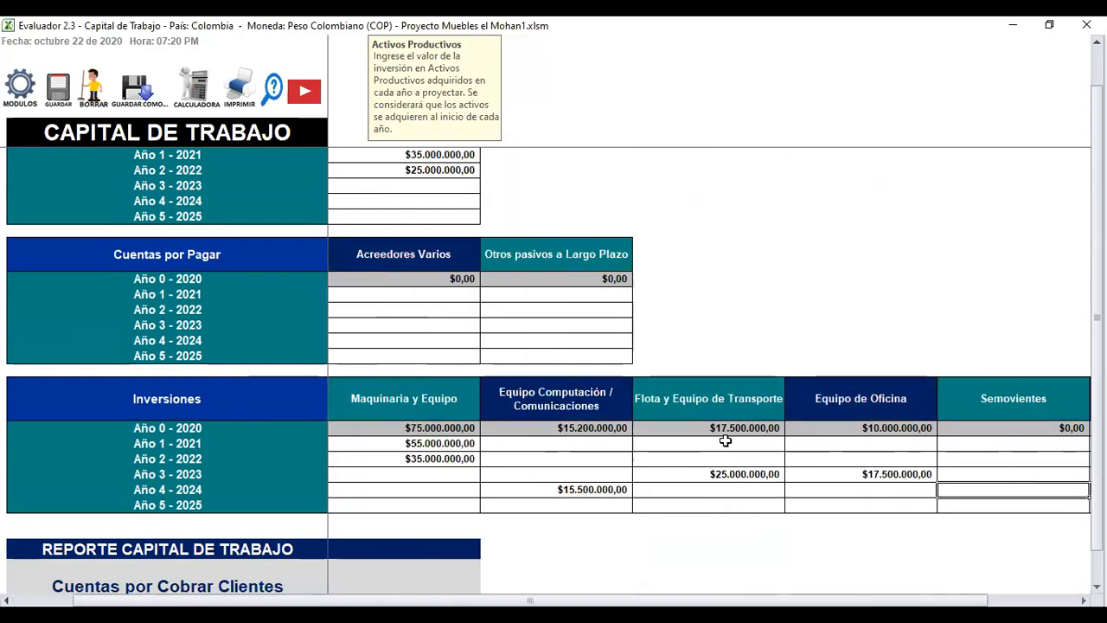
key(Right)
key(Right)
key(Left)
key(Left)
key(Left)
key(Left)
key(Left)
key(Left)
key(Left)
key(Left)
key(Left)
key(Left)
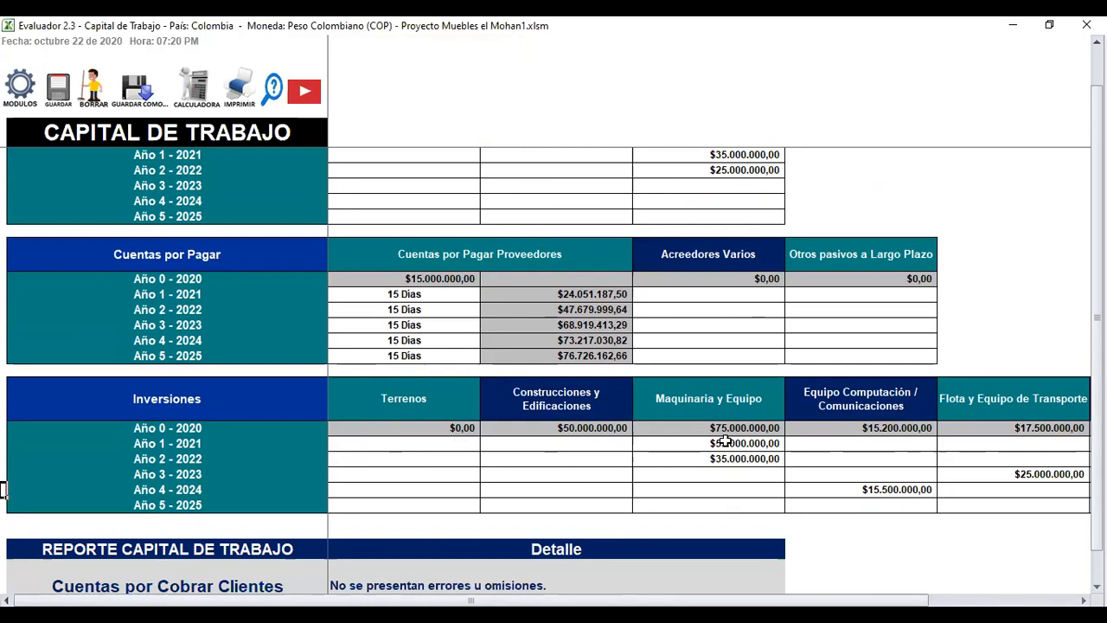
Step: Open the Maquinaria y Equipo module and look over its depreciation tables
click(19, 97)
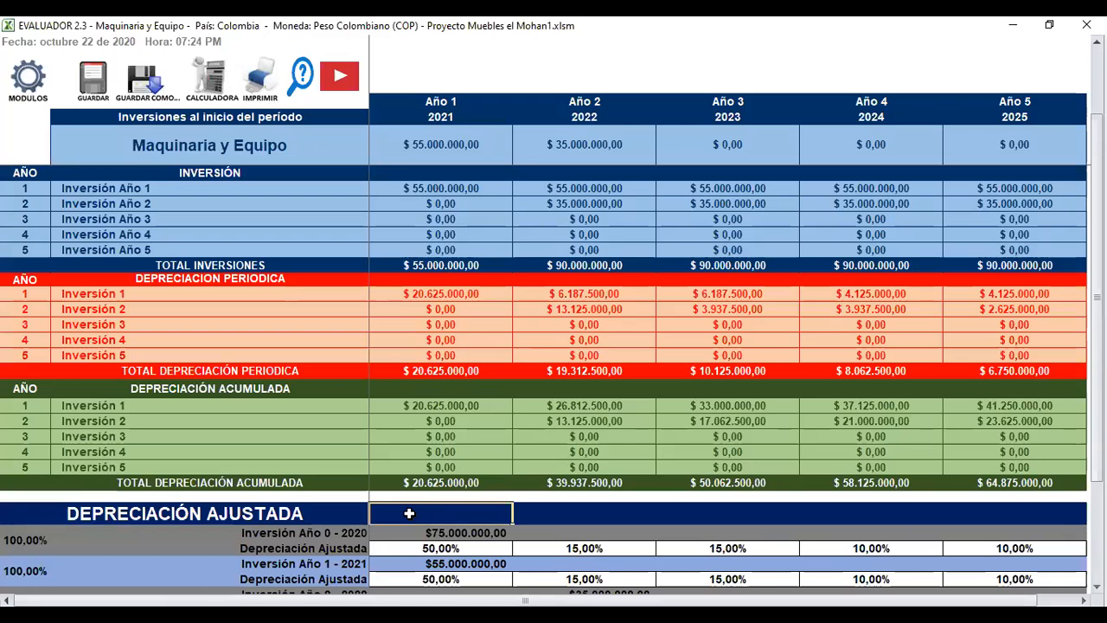
scroll(409, 513, down, 1)
scroll(410, 514, down, 2)
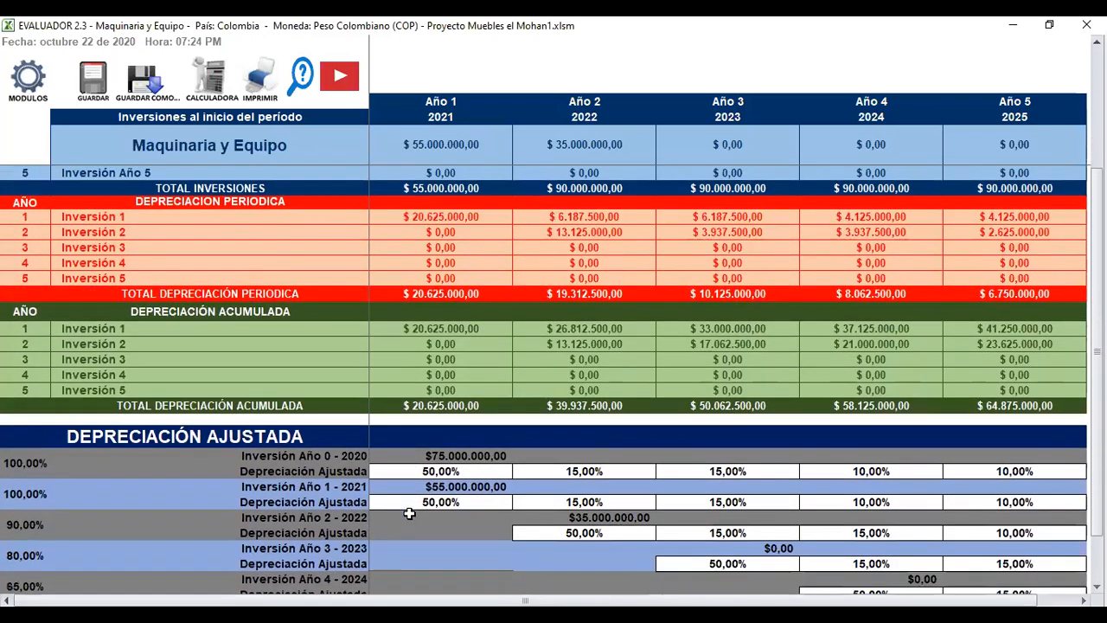
scroll(409, 514, up, 3)
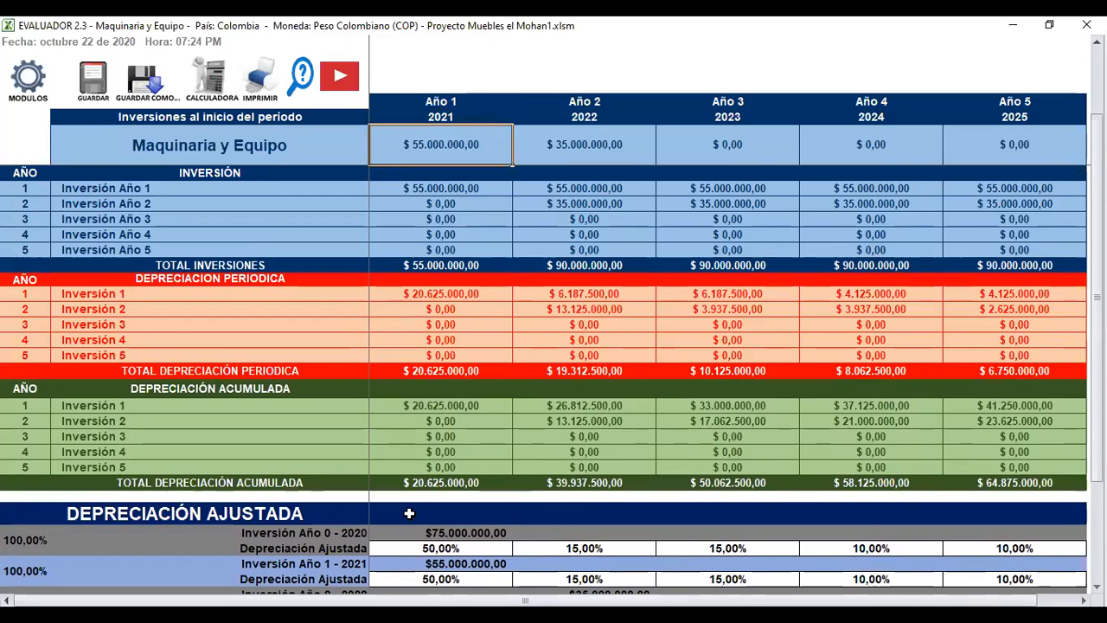
Step: Compare the Maquinaria y Equipo investments at the start of the period for Año 1 through Año 3
key(Right)
key(Right)
key(Left)
key(Left)
key(Right)
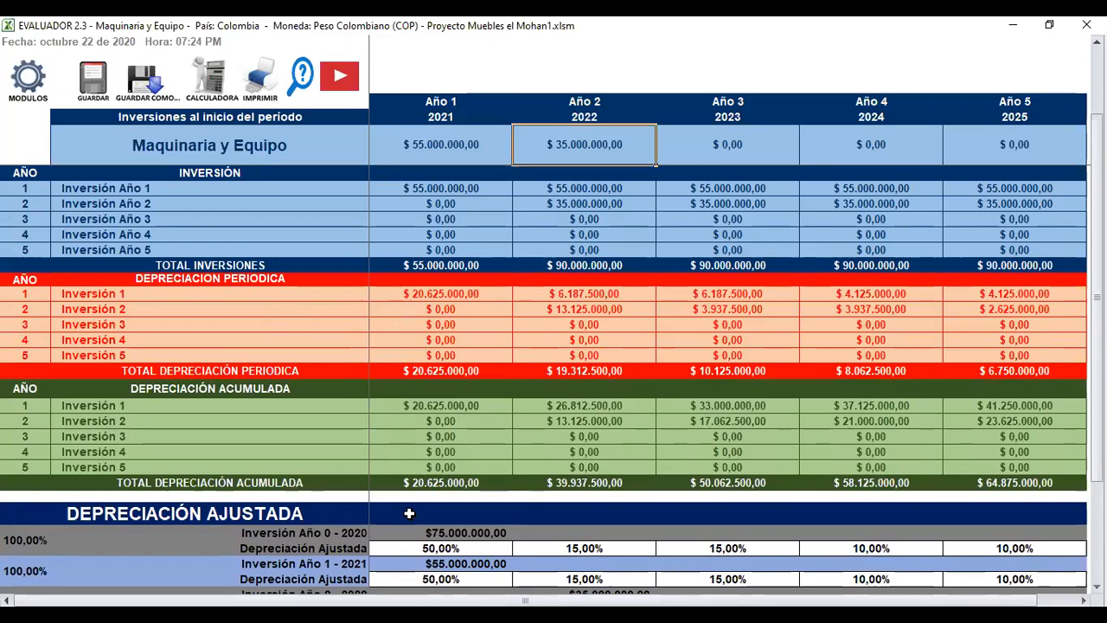
Step: Look through the Año 2 investment, periodic depreciation and accumulated depreciation figures down to the Depreciación Ajustada table
key(Down)
key(Down)
key(Down)
key(Down)
key(Down)
key(Down)
key(Down)
key(Down)
key(Down)
key(Down)
key(Down)
key(Down)
key(Down)
key(Down)
key(Down)
key(Down)
key(Down)
key(Down)
key(Down)
key(Down)
key(Down)
key(Down)
key(Down)
key(Down)
key(Down)
key(Down)
key(Down)
key(Down)
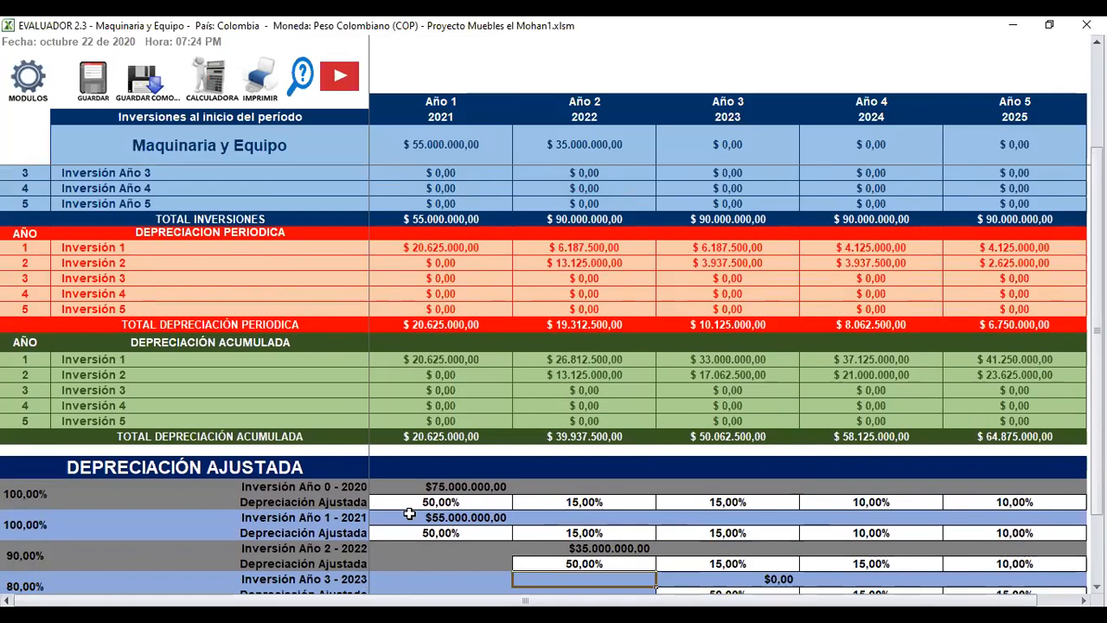
Step: Review the Año 2 Depreciación Ajustada percentages and read the (%) Depreciación Anual note for Inversión Año 0
key(Down)
key(Down)
key(Down)
key(Down)
key(Up)
key(Up)
key(Up)
key(Up)
key(Up)
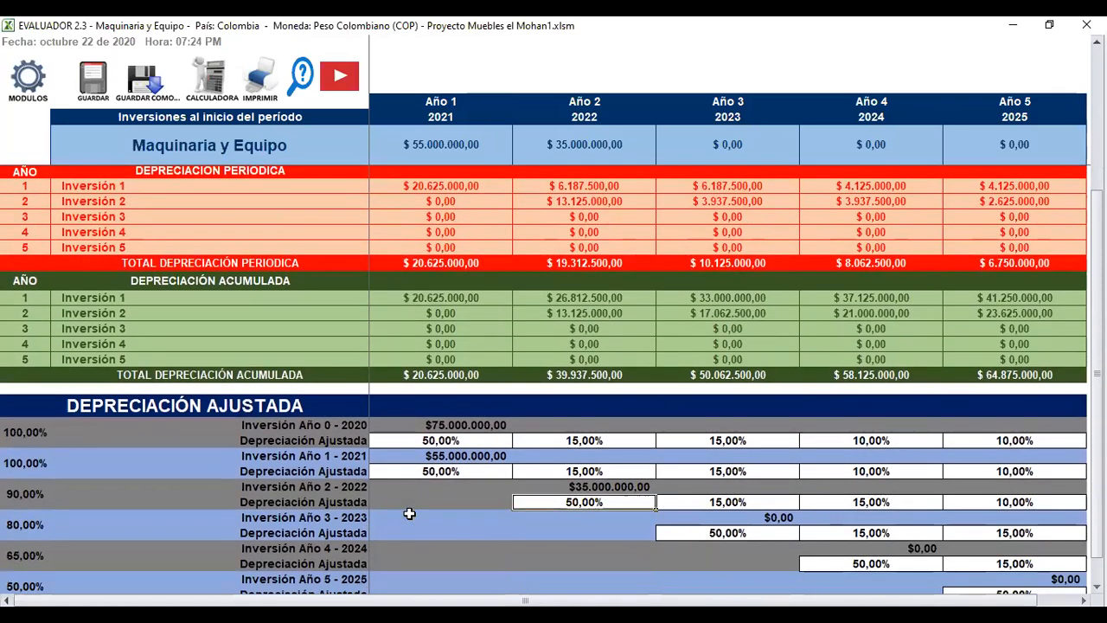
key(Up)
key(Up)
key(Up)
key(Up)
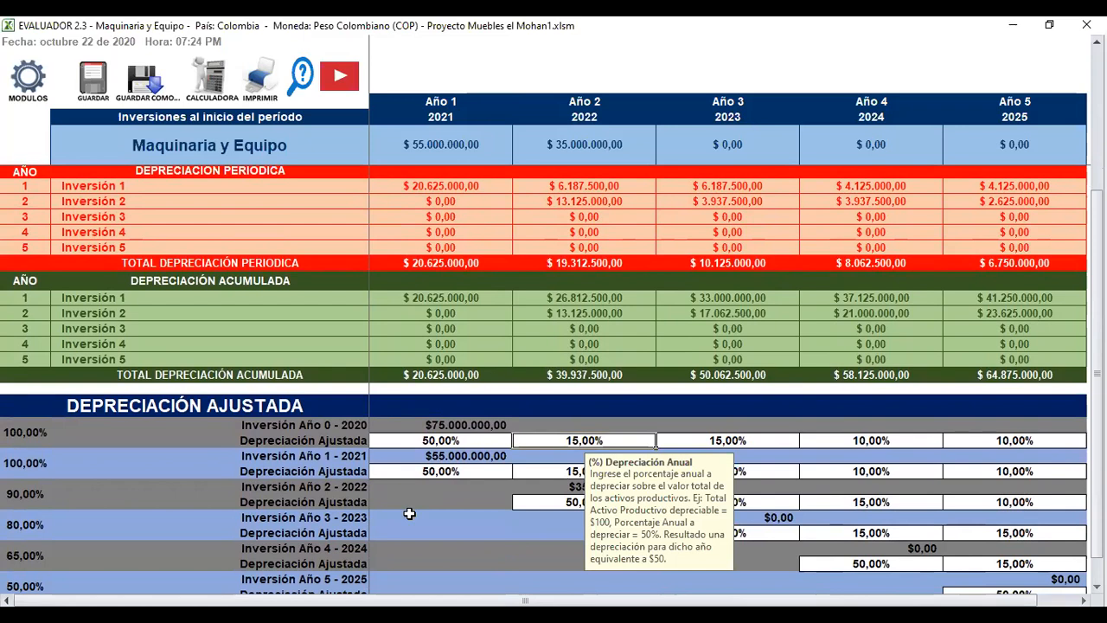
Step: Compare the Año 1 adjusted depreciation of the first two investments and review the Inversión Año 0 percentages across all years
click(427, 474)
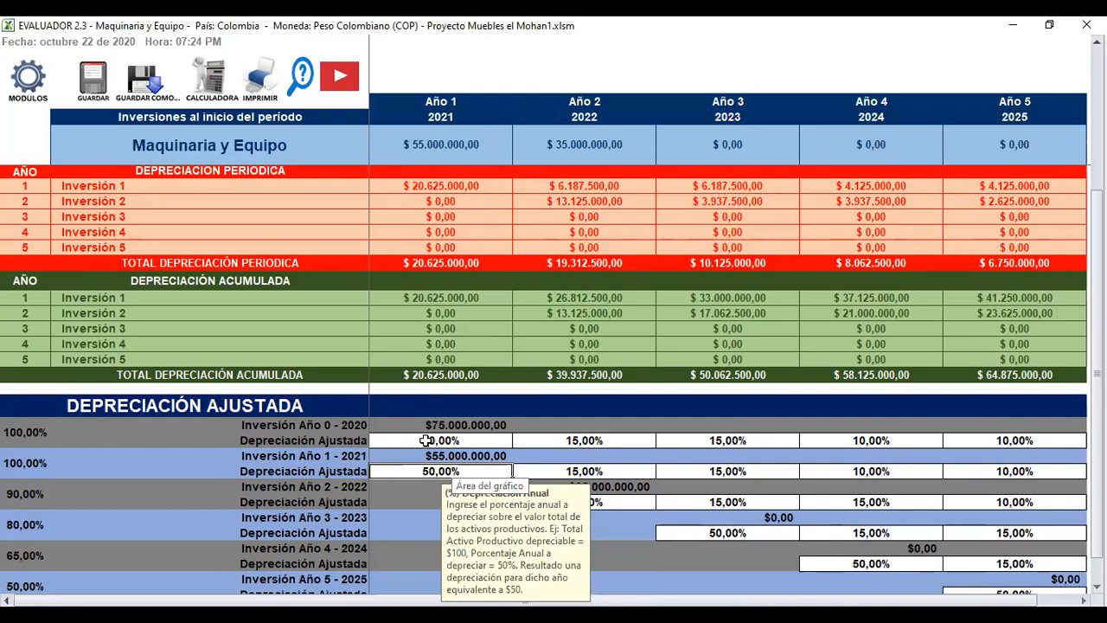
click(424, 440)
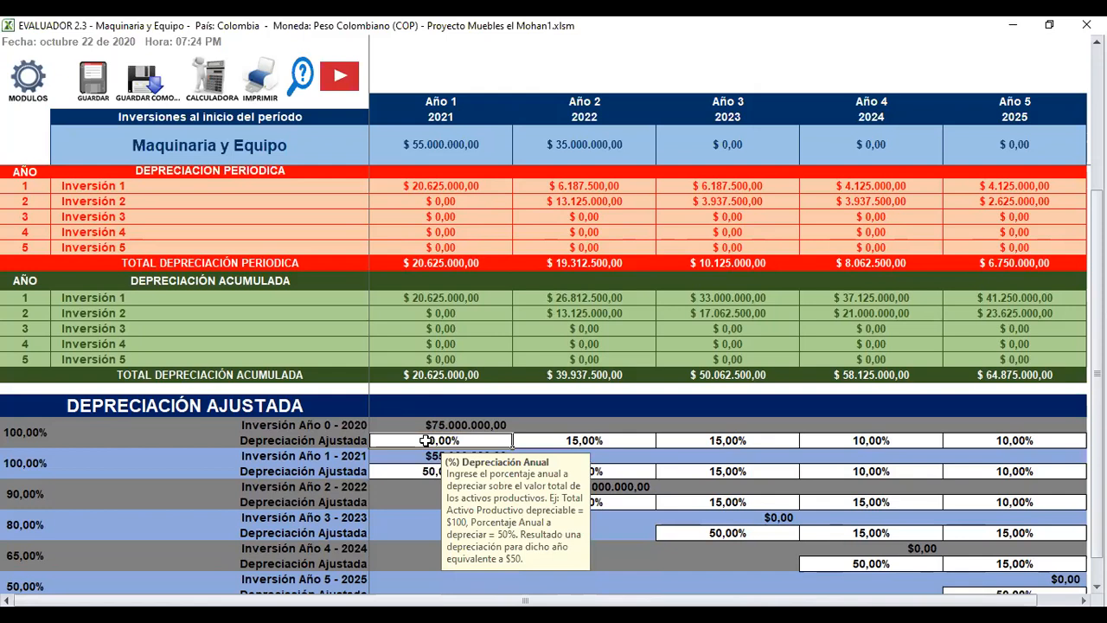
key(Tab)
key(Tab)
key(Tab)
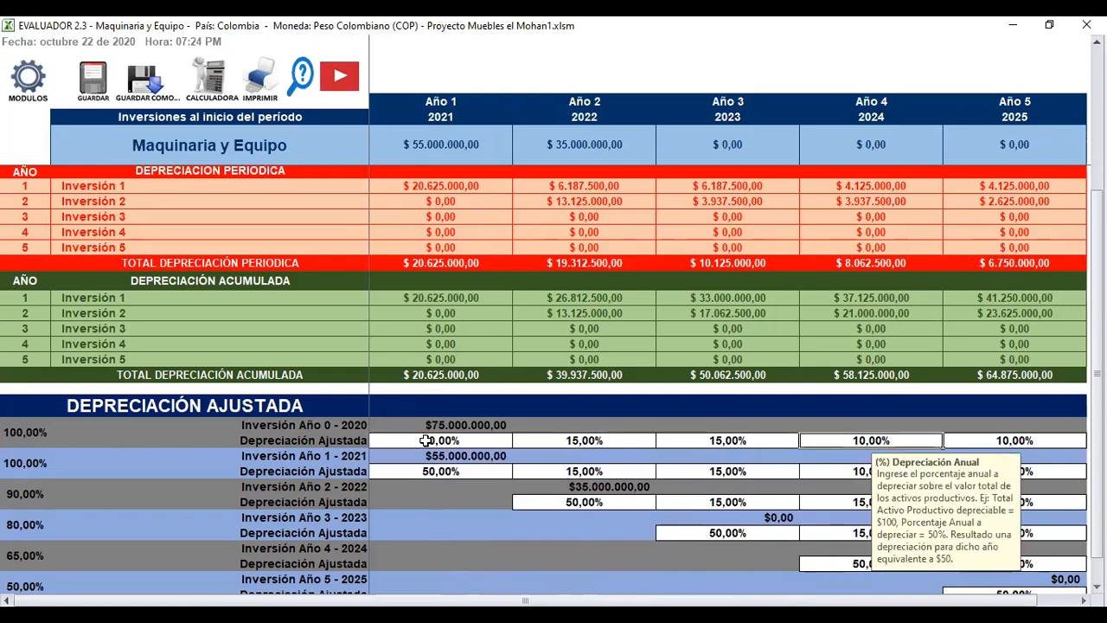
key(Tab)
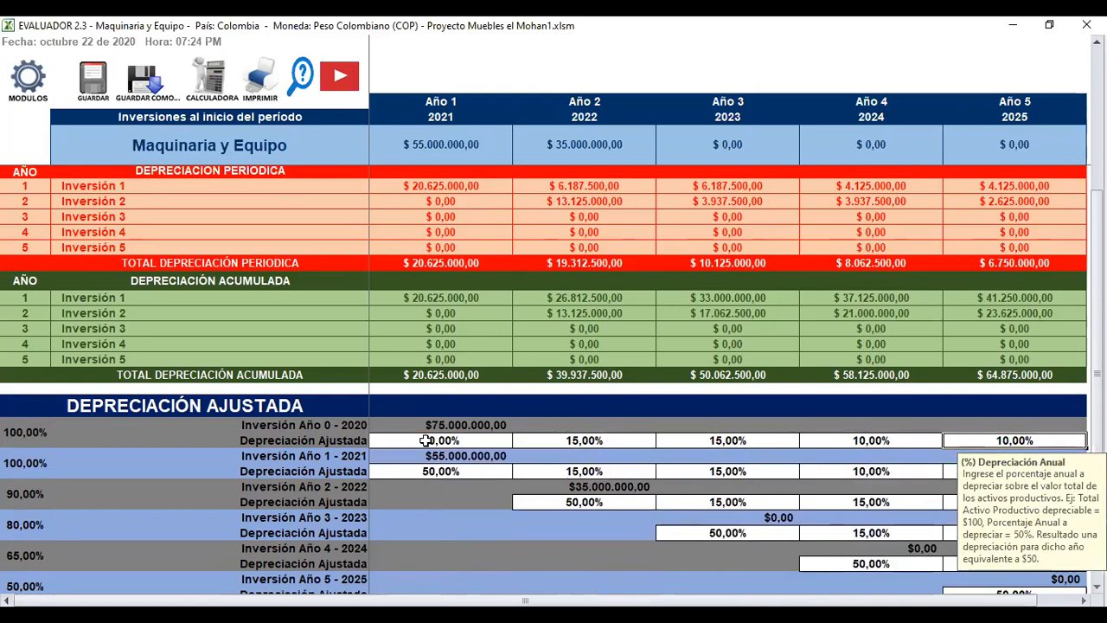
click(425, 441)
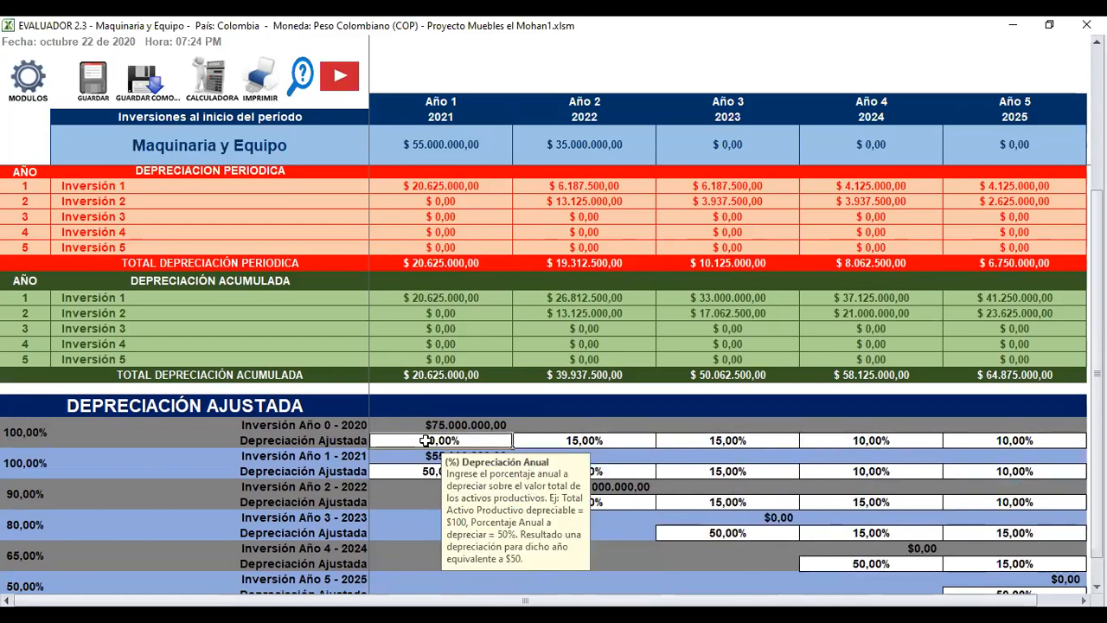
key(Tab)
key(Tab)
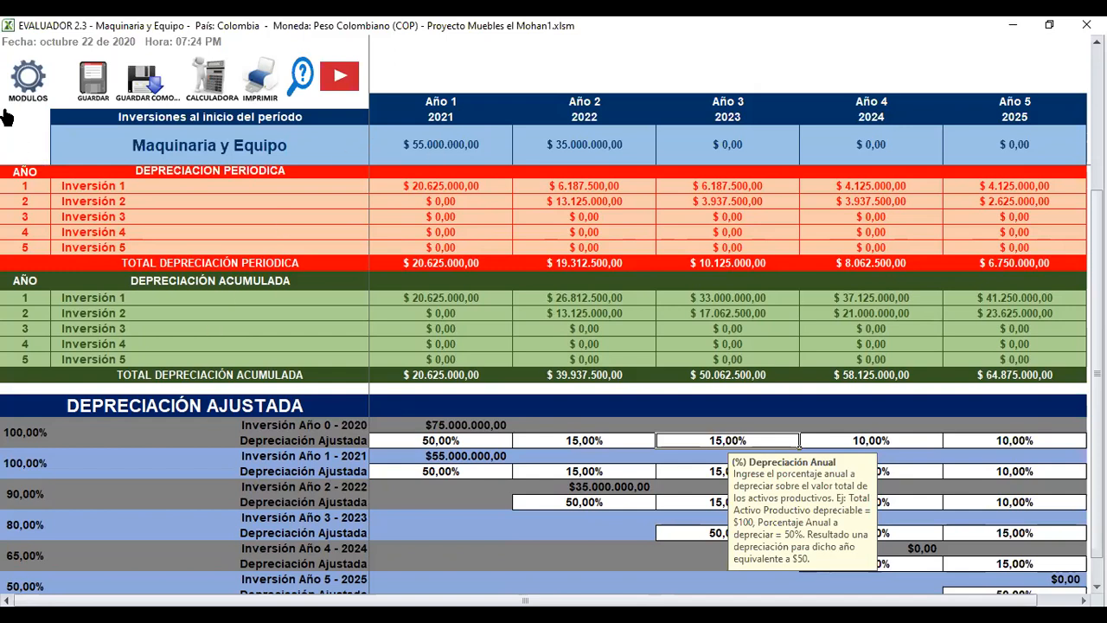
Step: Open the Equipo Computación / Comunicaciones module and review its adjusted, accumulated and periodic depreciation tables up to the investment table
click(26, 82)
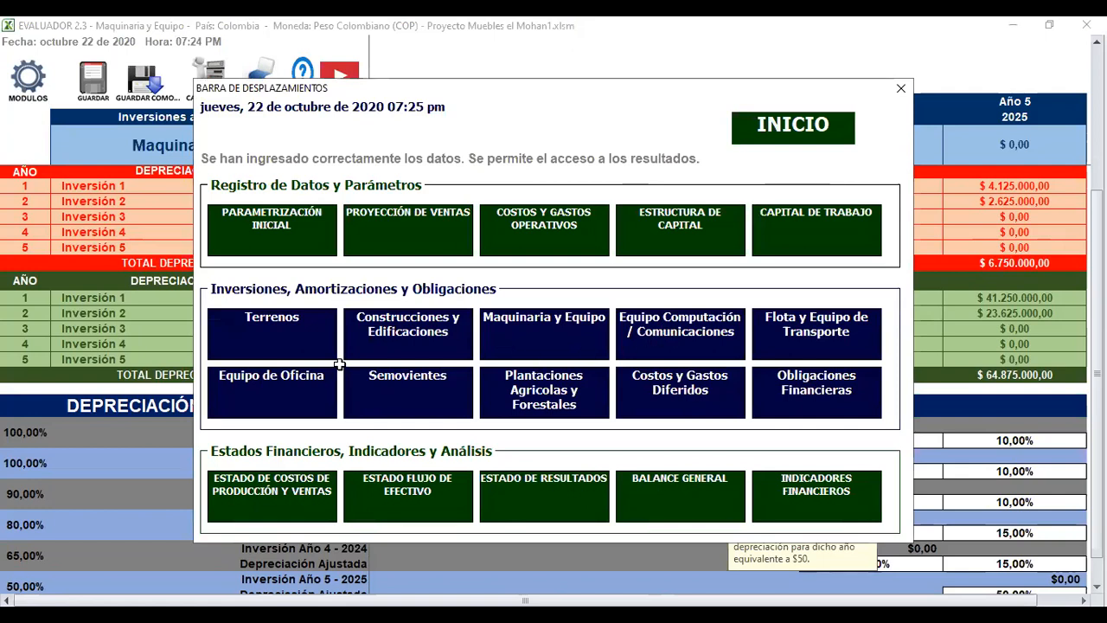
click(679, 331)
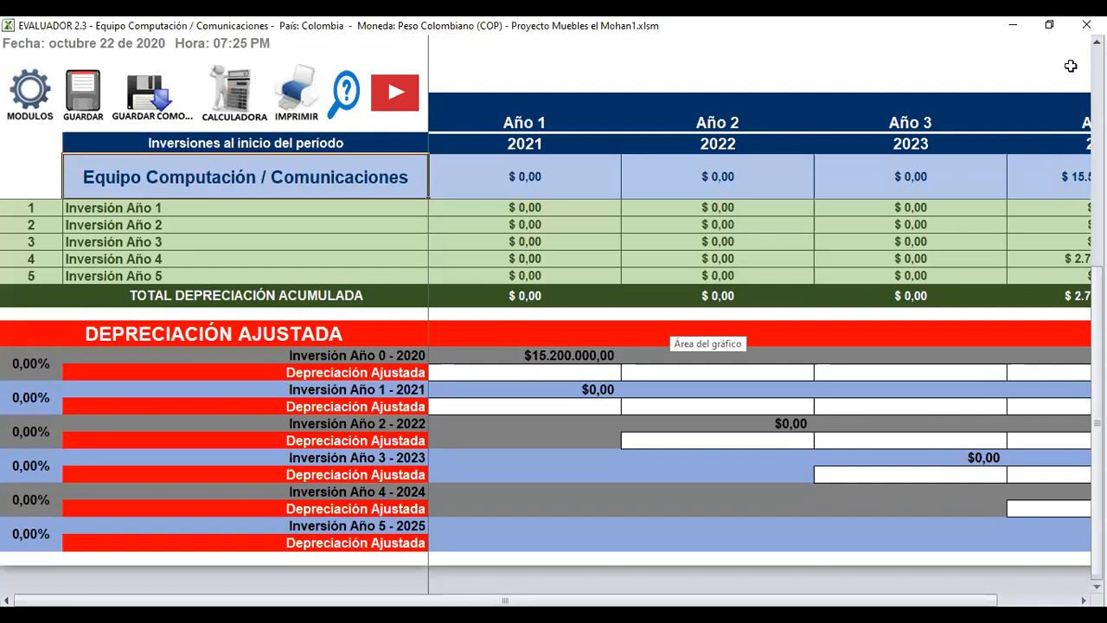
scroll(680, 338, up, 2)
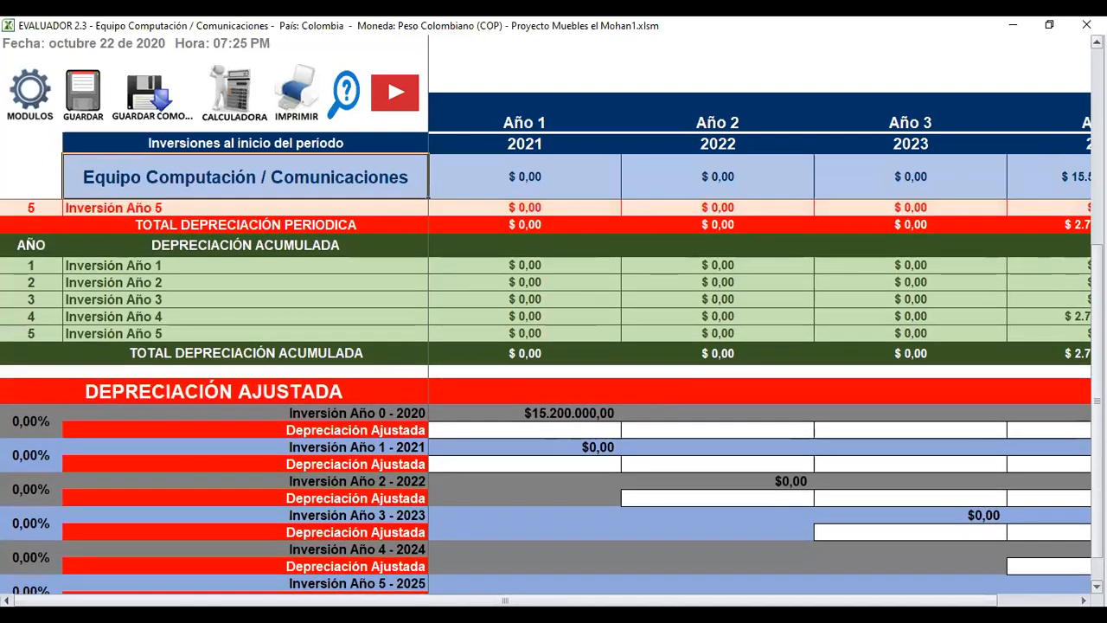
scroll(711, 361, up, 4)
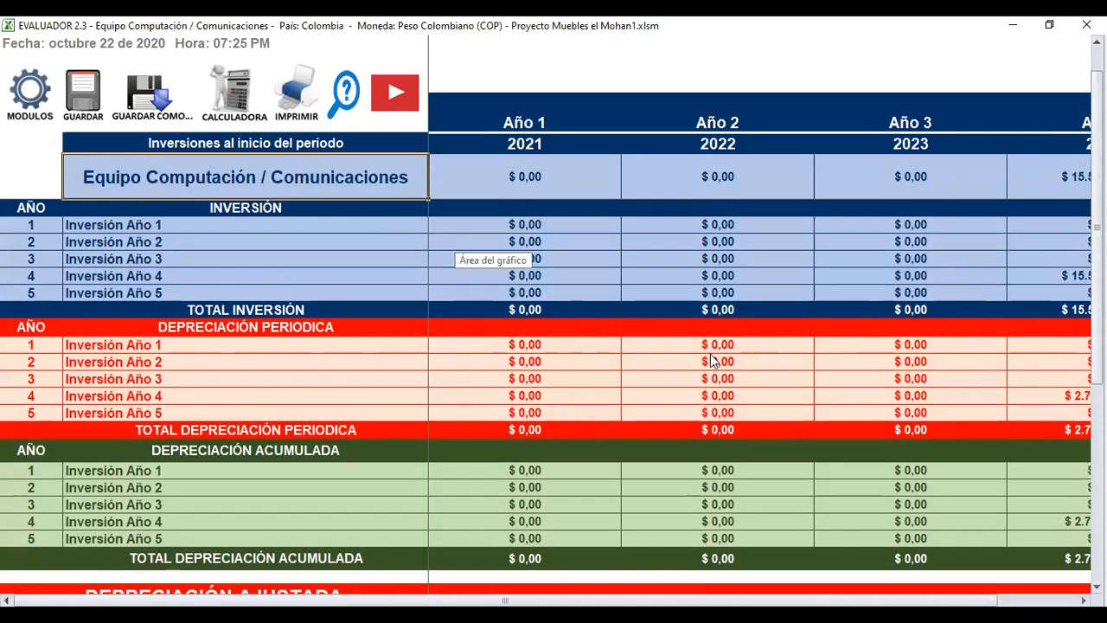
Step: Open the Flota y Equipo de Transporte module and trace the Año 3 investment down to its periodic depreciation
right_click(711, 361)
click(820, 335)
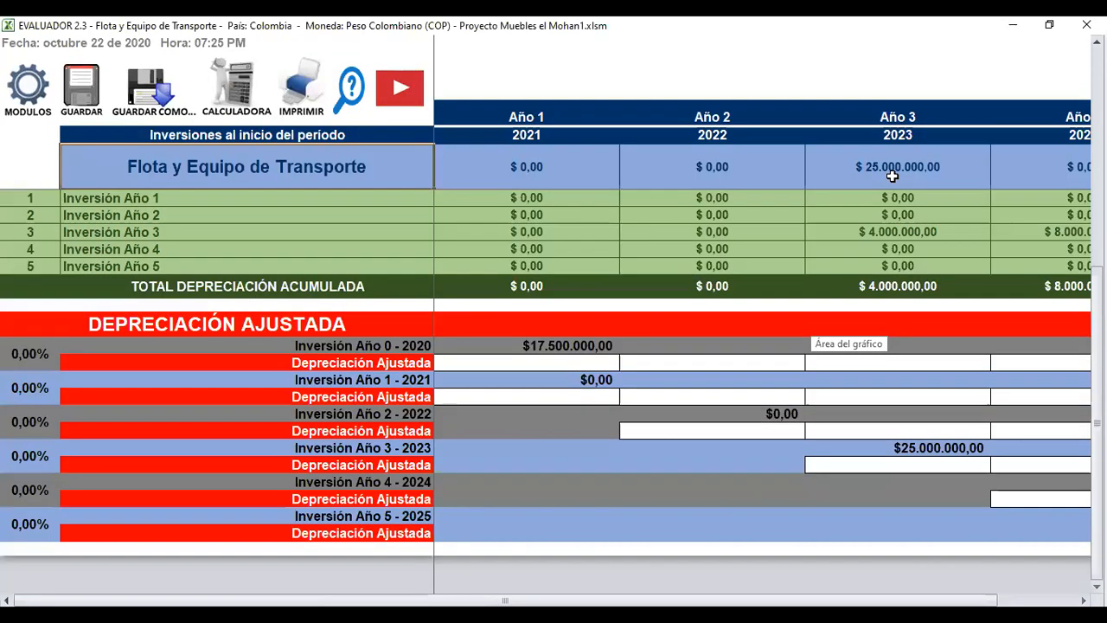
click(892, 176)
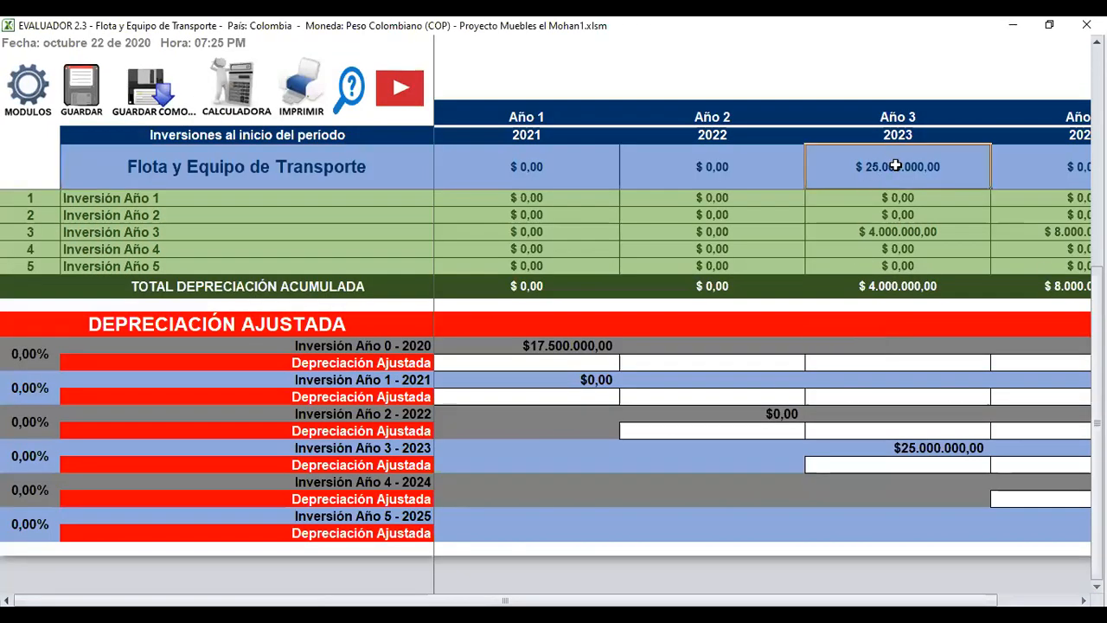
key(Down)
key(Down)
key(Down)
key(Down)
key(Down)
key(Down)
key(Down)
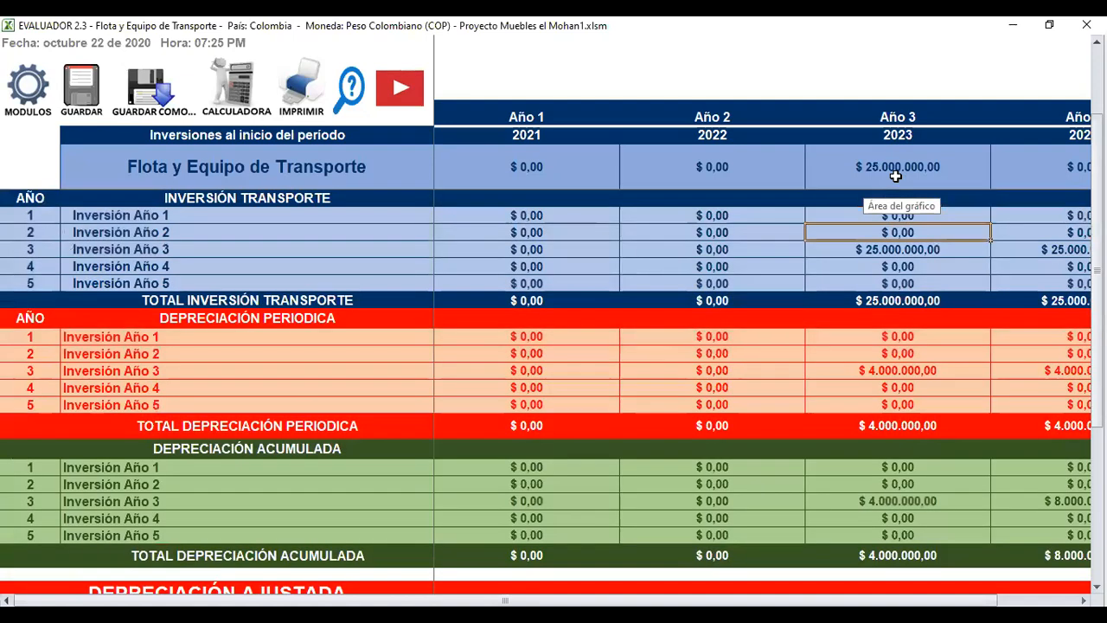
key(Down)
key(Down)
key(Down)
key(Down)
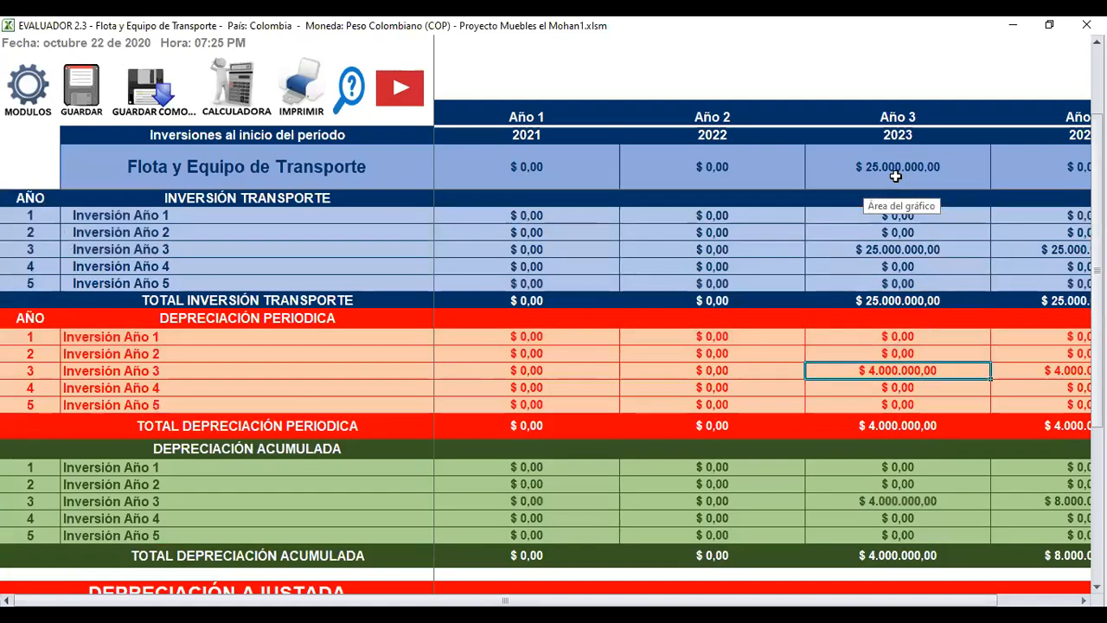
Step: Compare the transport Inversión Año 3 periodic depreciation across neighbouring years and review the Año 3 accumulated depreciation down to its total
key(Right)
key(Right)
key(Left)
key(Left)
key(Left)
key(Right)
key(Down)
key(Down)
key(Down)
key(Down)
key(Down)
key(Down)
key(Down)
key(Down)
key(Down)
key(Down)
key(Down)
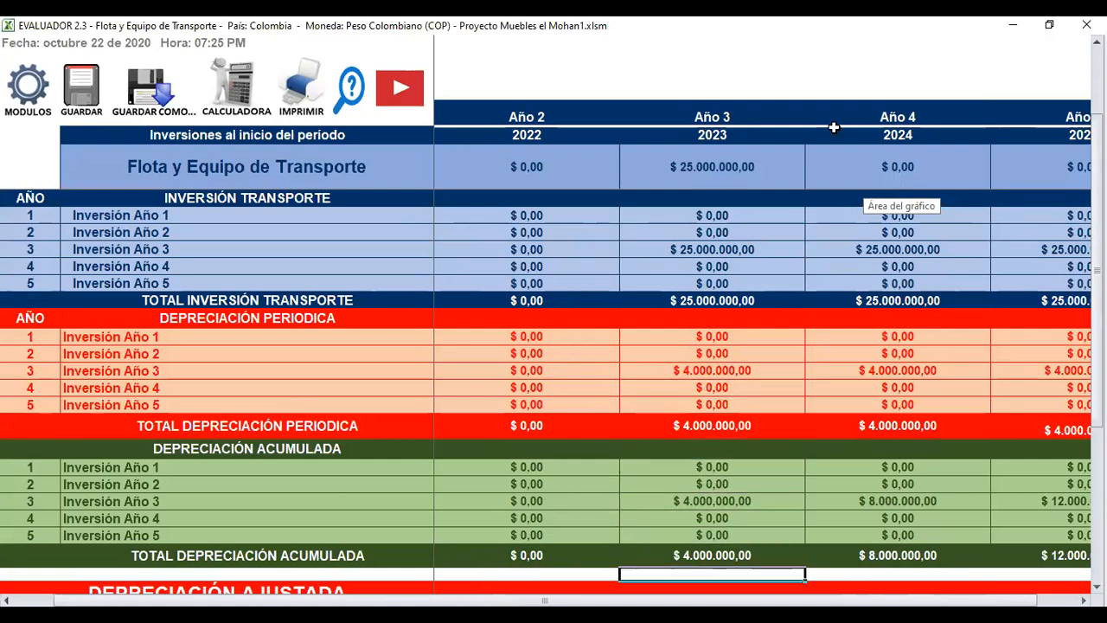
Step: Open the Estado de Costos de Producción y Ventas and look through its rows down to Costo Unitario Promedio
click(33, 84)
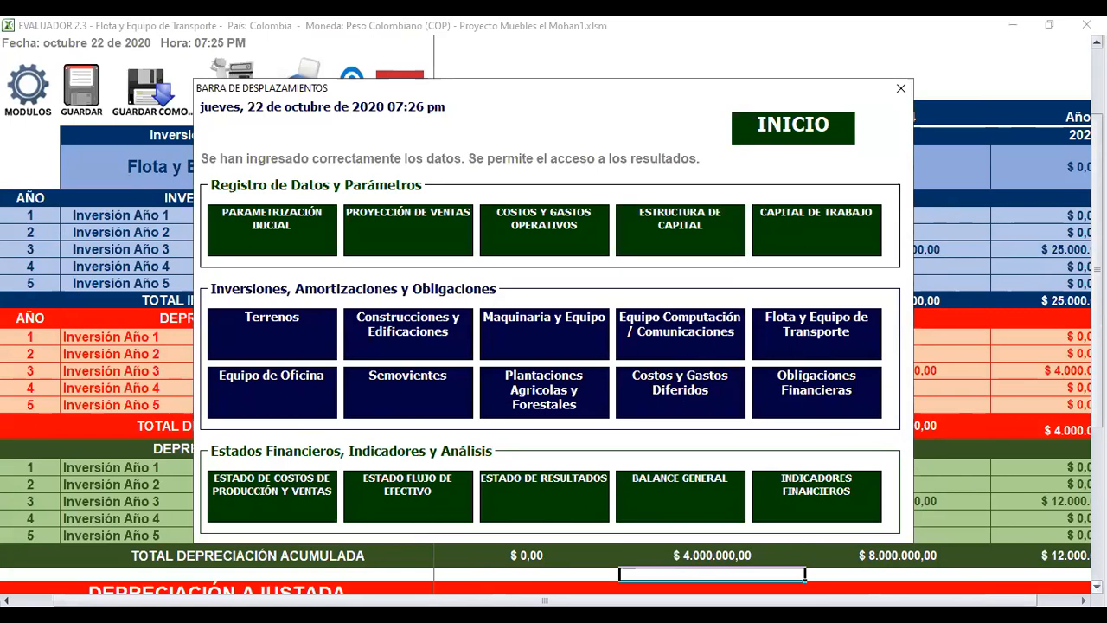
click(1097, 587)
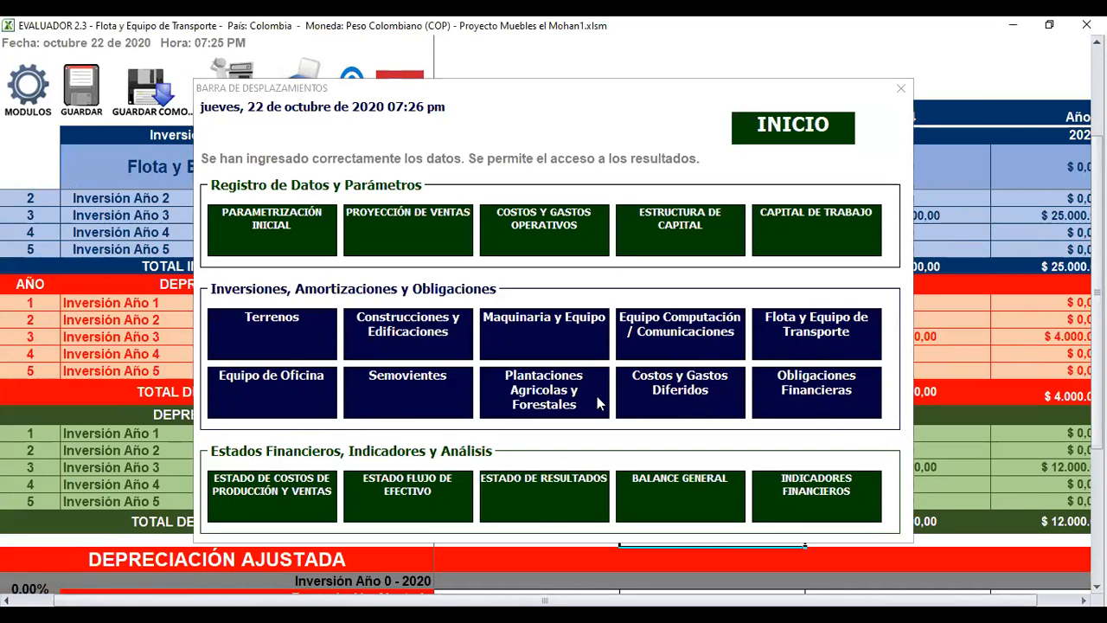
click(248, 494)
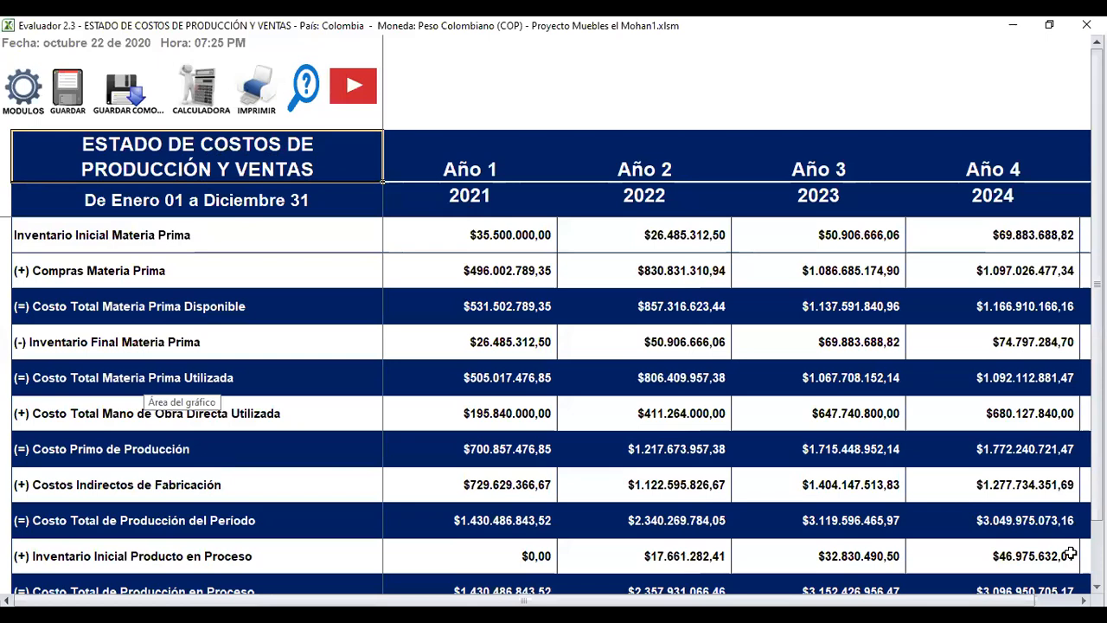
click(1097, 586)
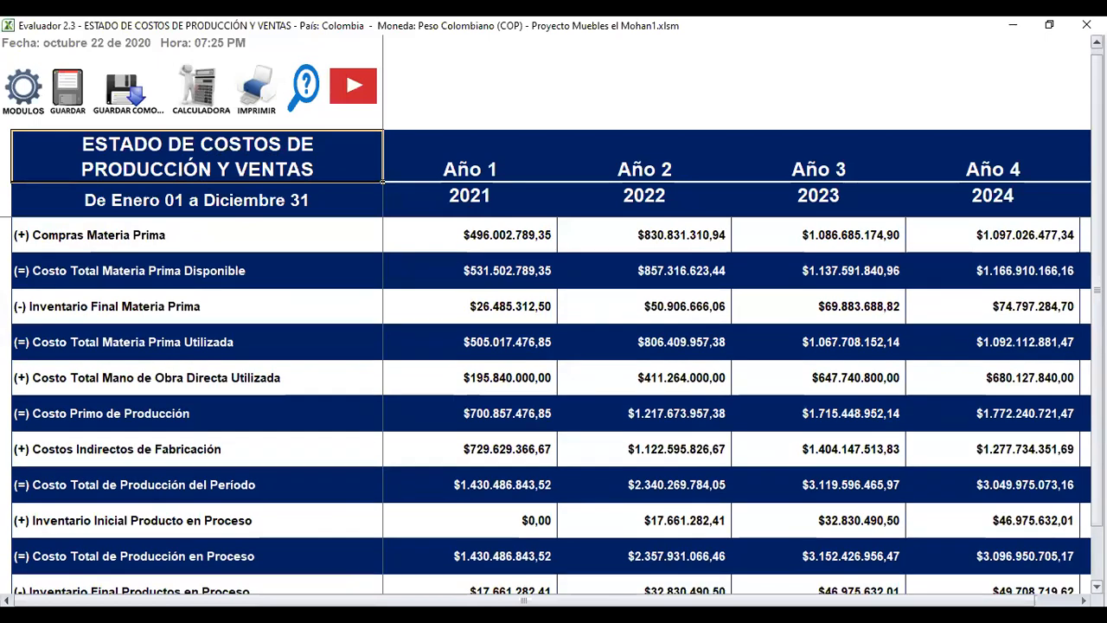
click(1096, 587)
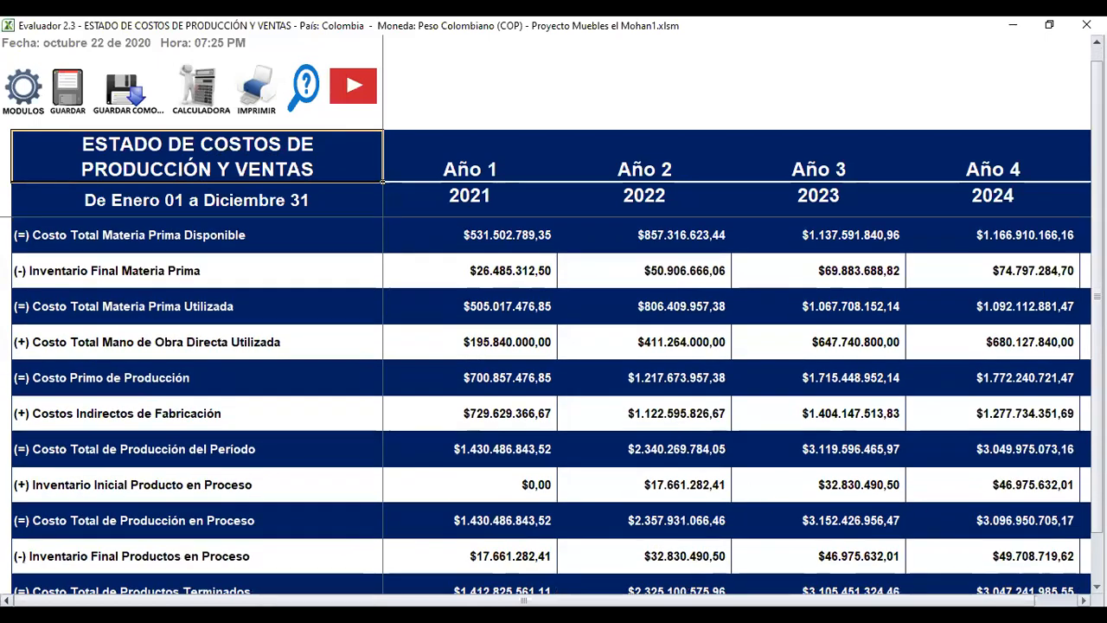
click(1097, 587)
click(1097, 586)
click(1096, 586)
click(1097, 586)
click(1097, 586)
click(1097, 586)
click(1096, 586)
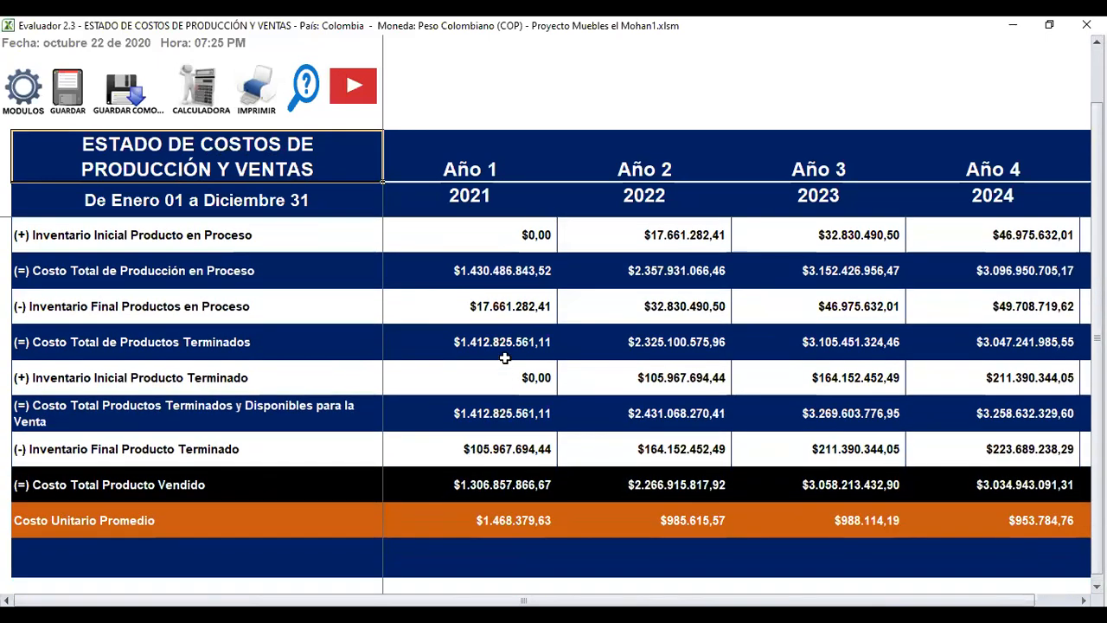
Step: Review the Año 1 production costs from Costo Total de Producción en Proceso back up to Compras Materia Prima
click(490, 270)
key(Up)
key(Up)
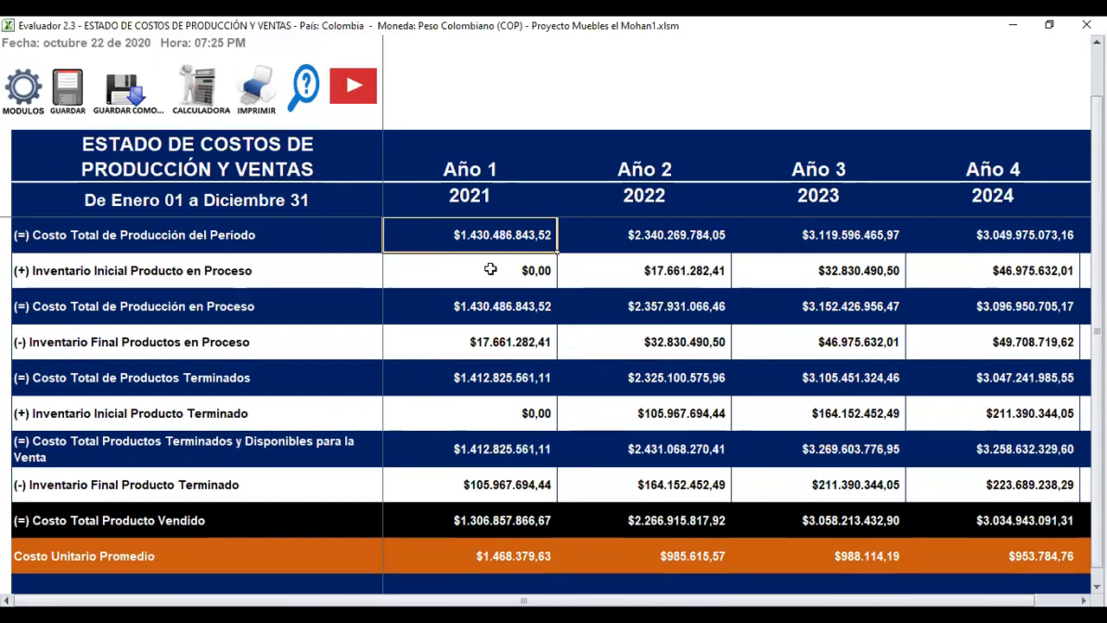
key(Up)
key(Up)
key(Up)
key(Up)
key(Up)
key(Up)
key(Up)
Step: Follow Compras Materia Prima across the projected years and through the Análisis Vertical percentages up to Año 5
key(Right)
key(Right)
key(Right)
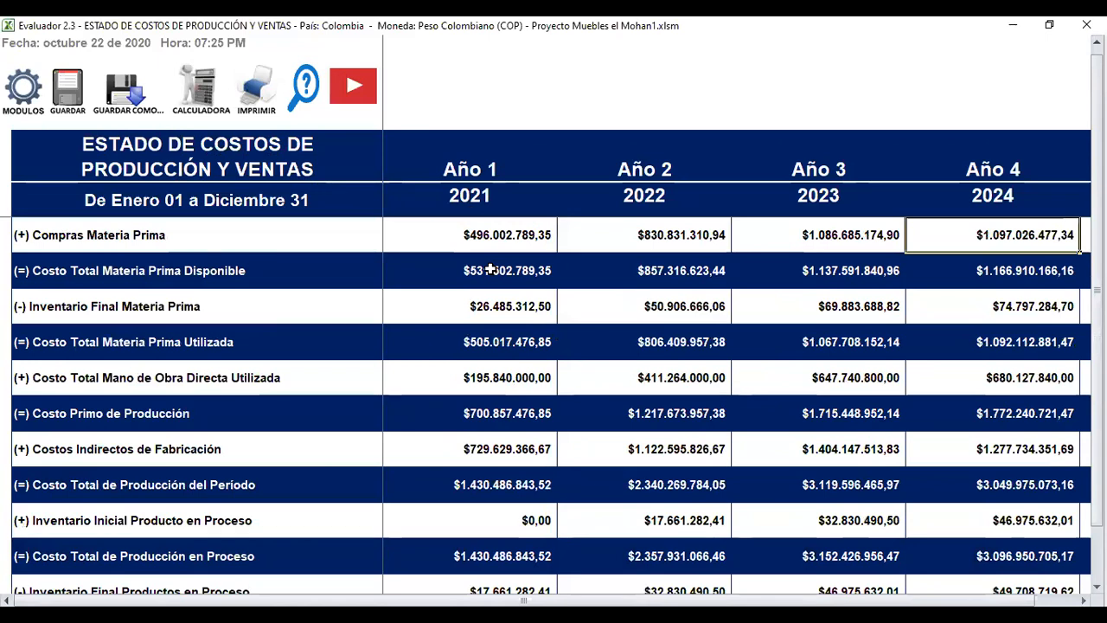
key(Right)
key(Right)
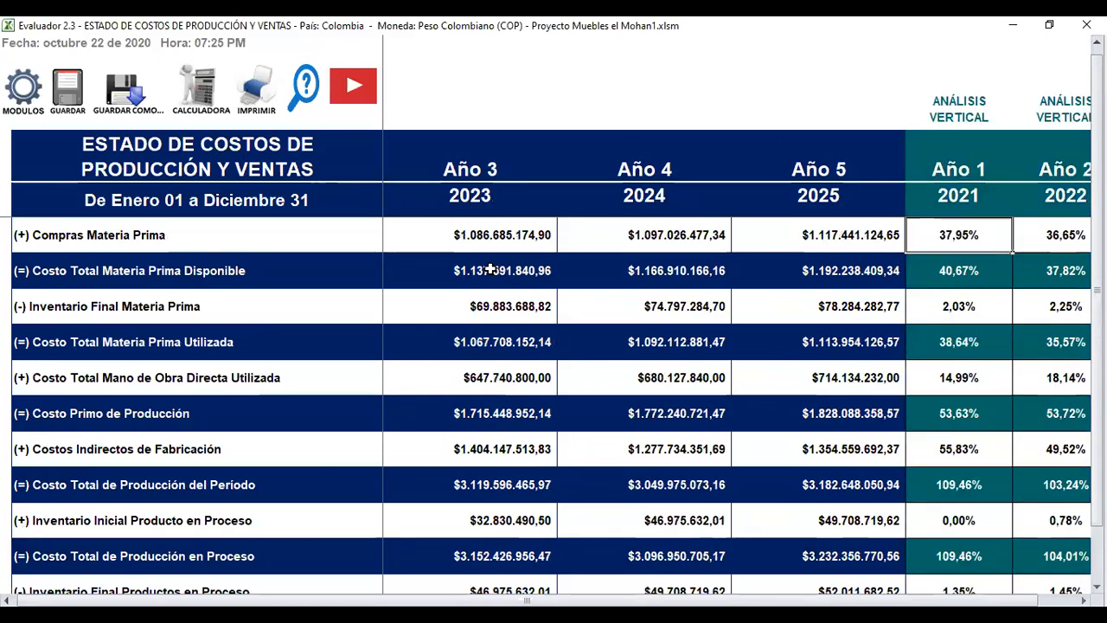
key(Right)
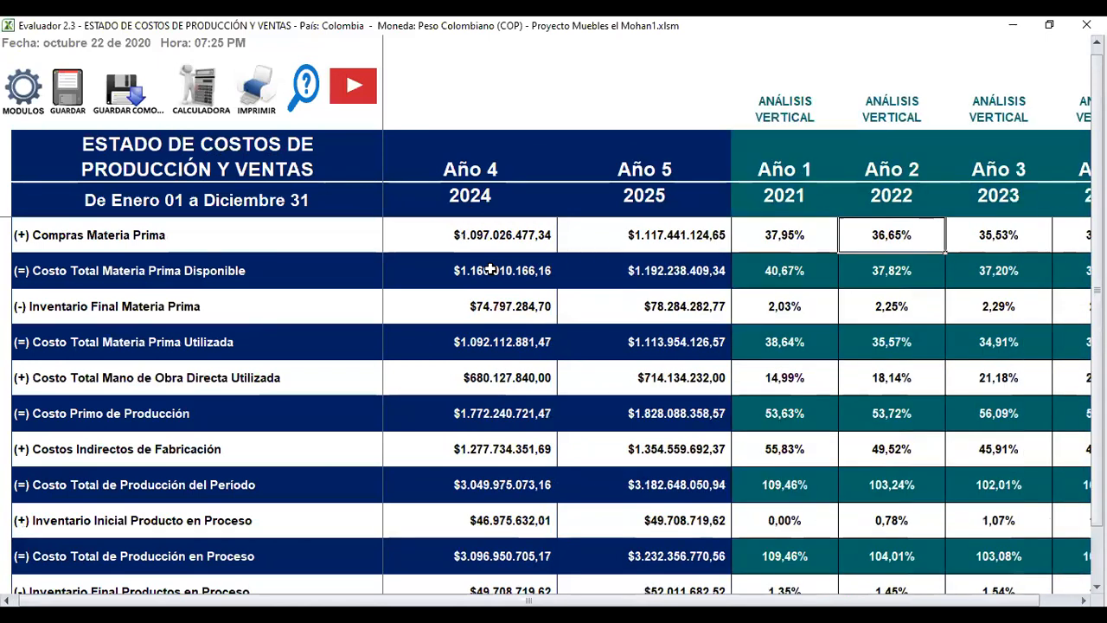
key(Right)
key(Right)
key(Right)
Step: Review the Análisis Horizontal monetary and percentage variations of Compras Materia Prima from 2021-2022 through 2024-2025
key(Right)
key(Right)
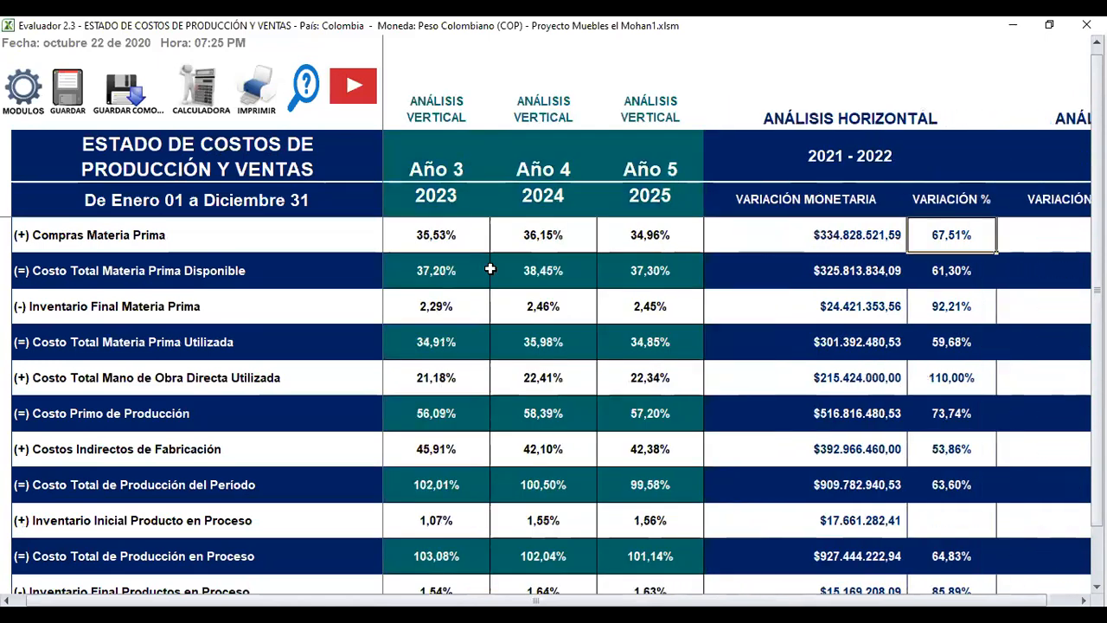
key(Right)
key(Right)
key(Right)
key(Right)
key(Right)
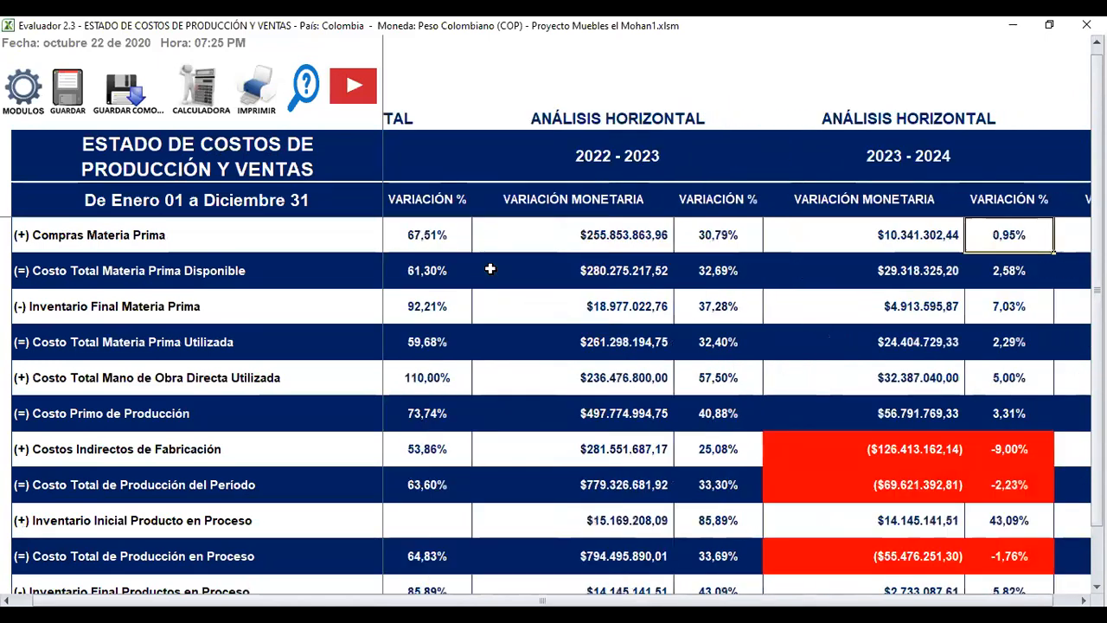
key(Right)
Step: Examine the Análisis de Sensibilidad for Compras Materia Prima: Media, Desviación Observada, Rango Esperado 68,27% and the minimum of the following range
key(Right)
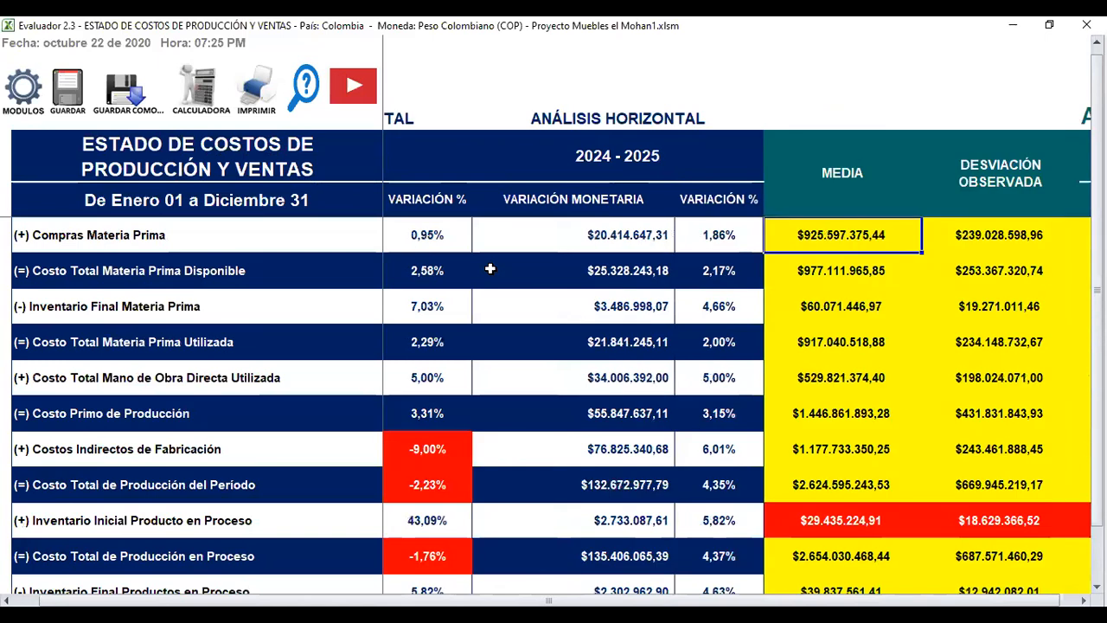
key(Right)
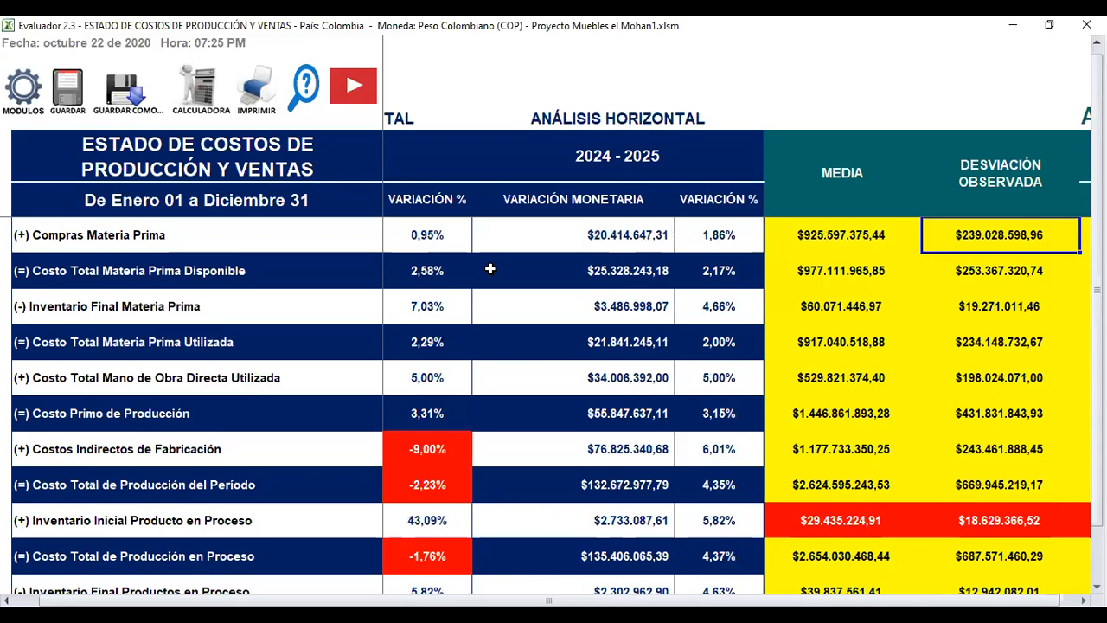
key(Right)
key(Right)
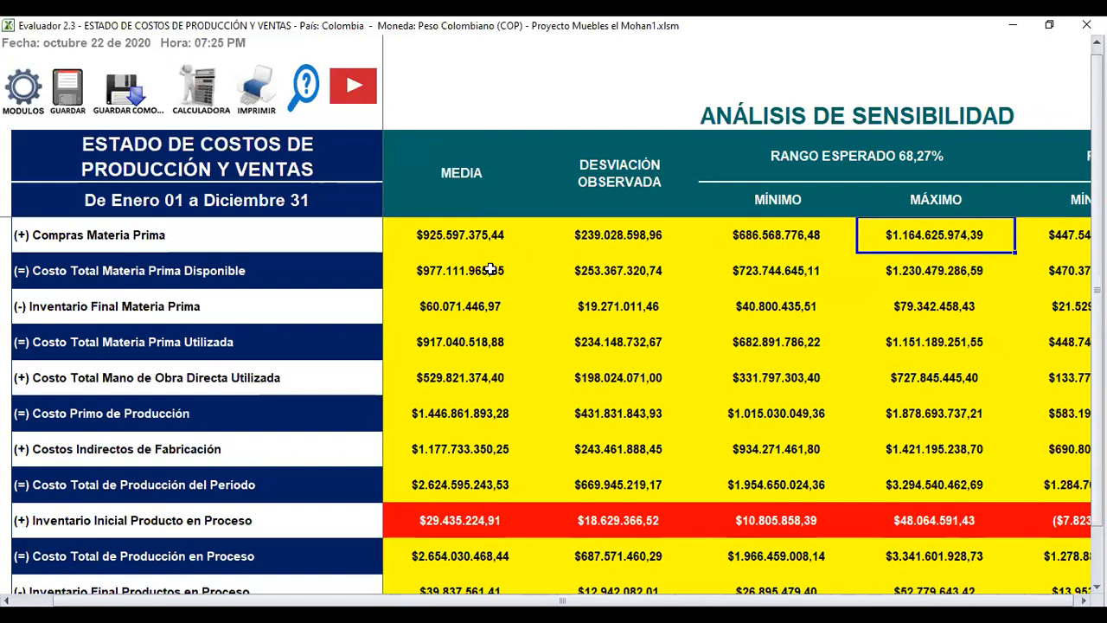
key(Right)
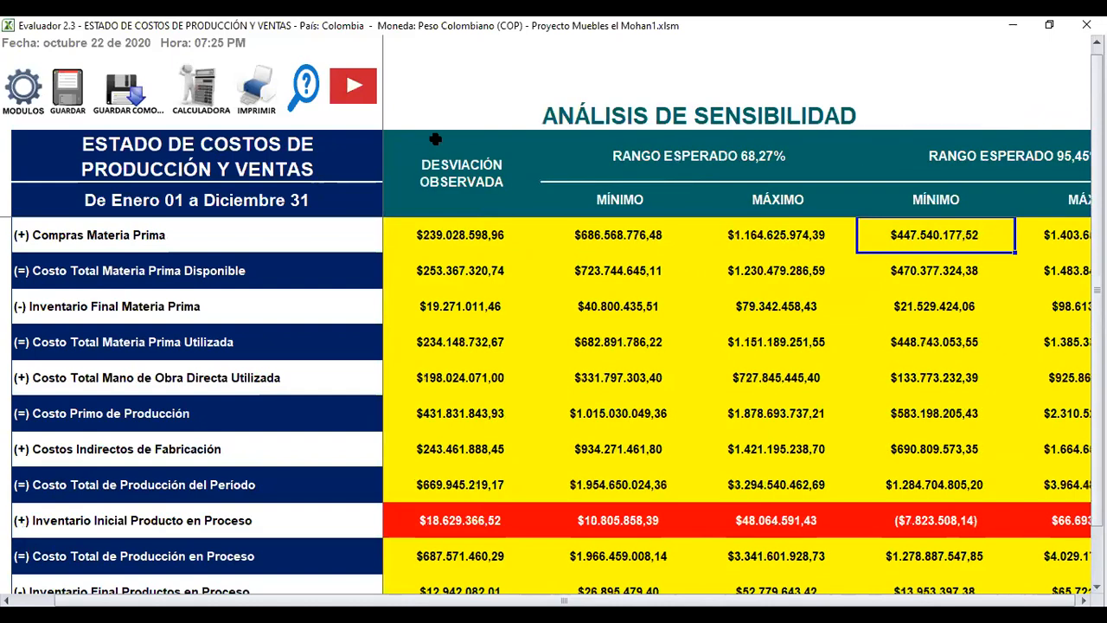
Step: Open the Estado Flujo de Efectivo and review the operating cash flows down to the first investment rows
key(ctrl+Page_Down)
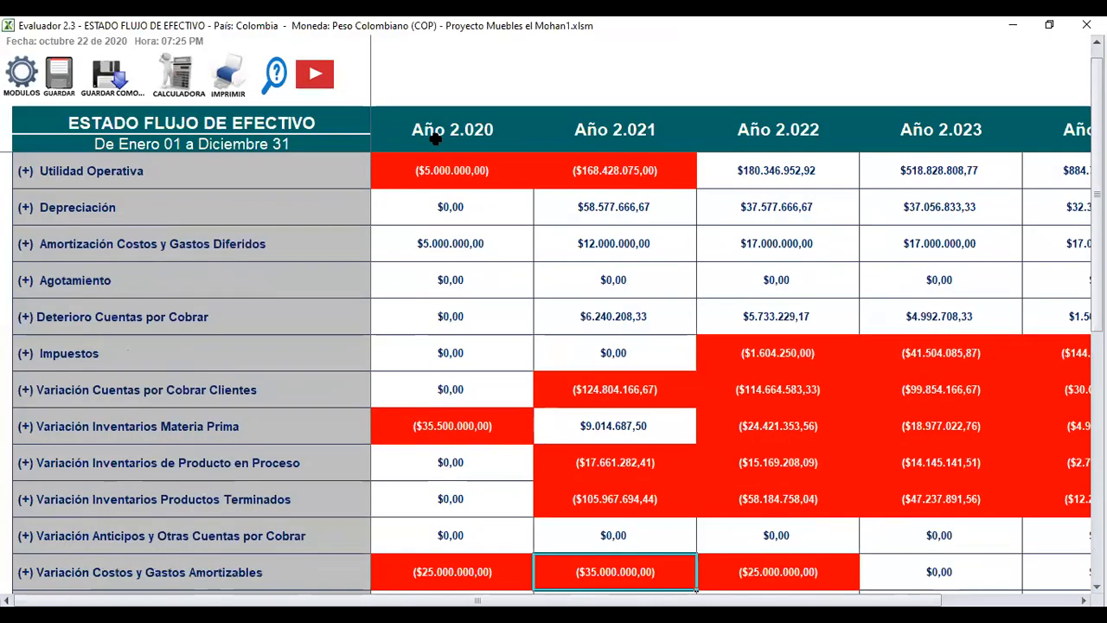
key(Down)
key(Down)
key(Down)
key(Down)
key(Down)
key(Down)
key(Down)
key(Down)
key(Down)
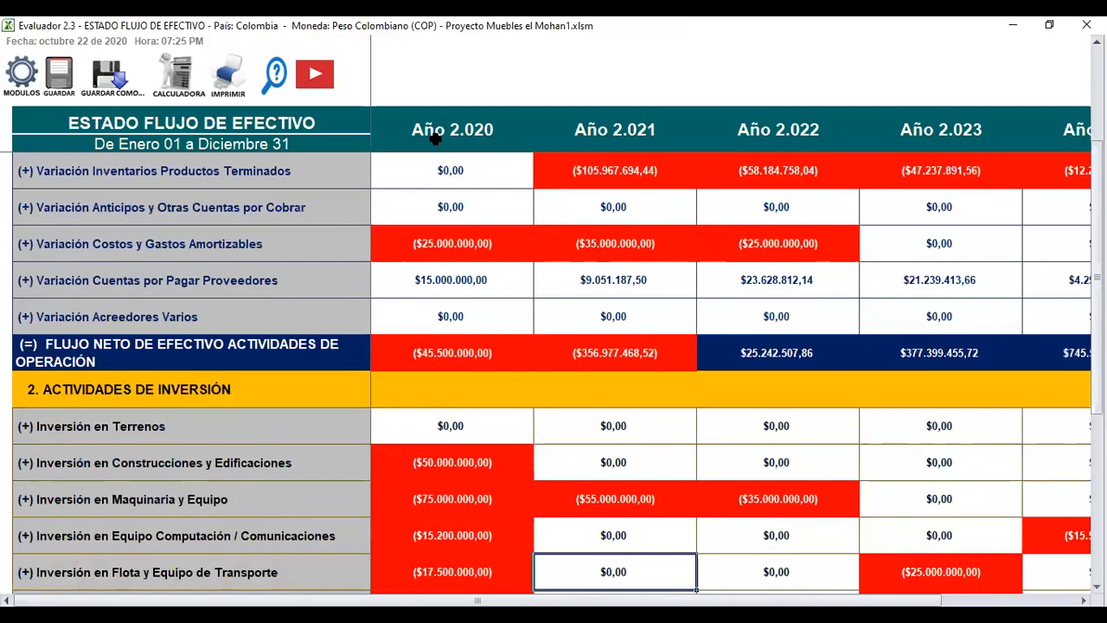
Step: Look through the remaining Actividades de Inversión and the Actividades de Financiamiento down to the financing net cash flow
key(Down)
key(Down)
key(Down)
key(Down)
key(Down)
key(Down)
key(Down)
key(Down)
key(Down)
key(Down)
key(Down)
key(Down)
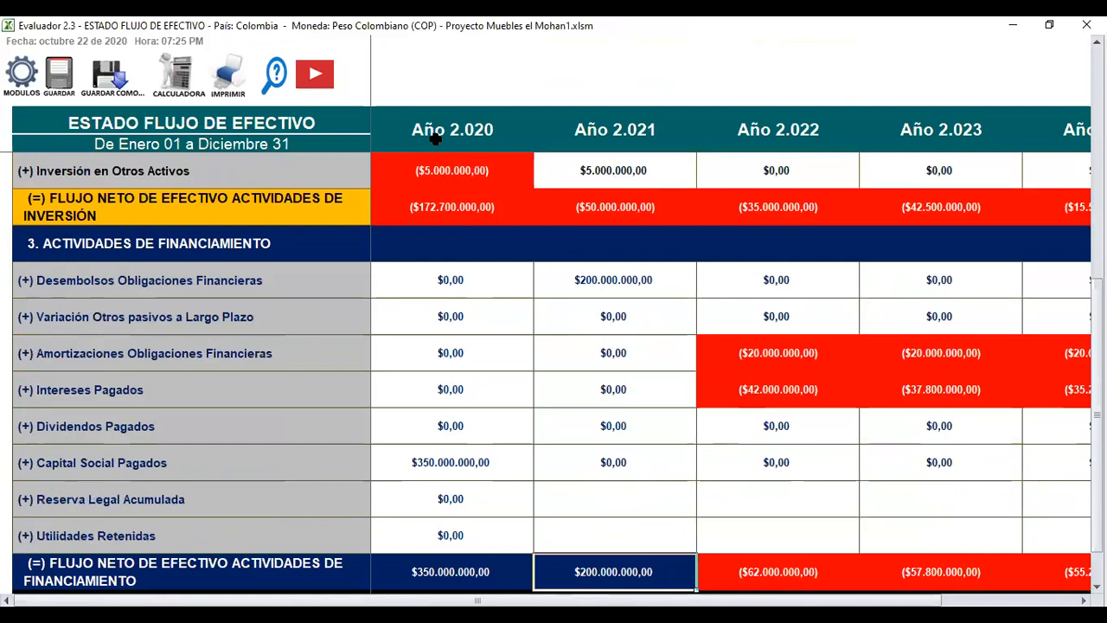
Step: Review the Flujo Neto de Efectivo row, comparing the values of neighbouring years from 2.020 to 2.023
key(Down)
key(Down)
key(Down)
key(Down)
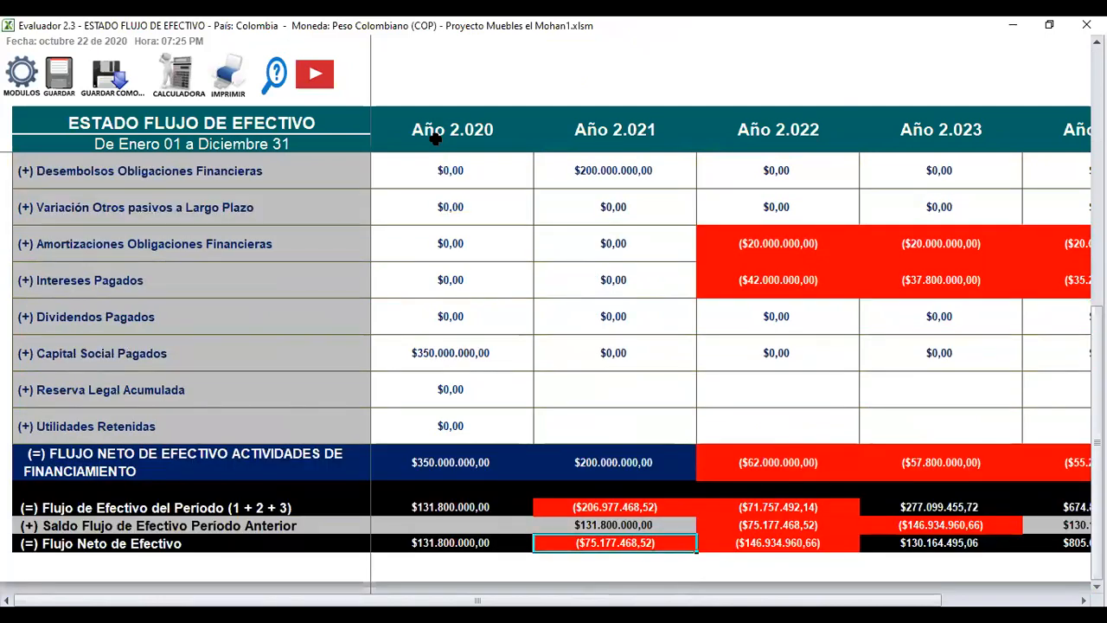
key(Right)
key(Right)
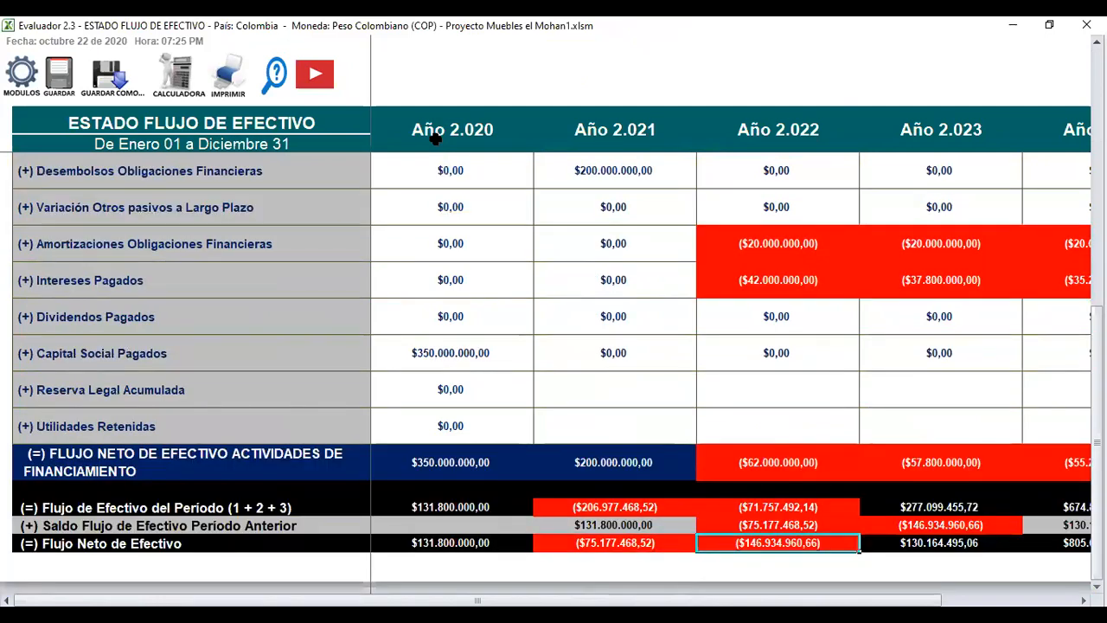
key(Left)
key(Left)
key(Right)
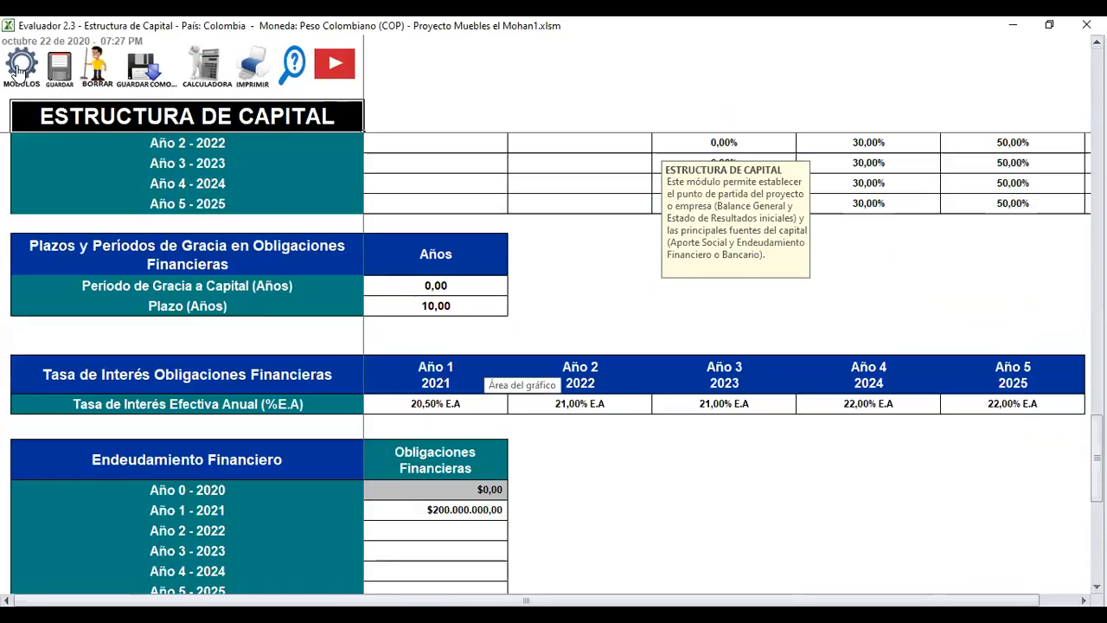
Step: Open the Balance General, return to the Estado Flujo de Efectivo and review its final Flujo Neto de Efectivo rows
scroll(17, 78, up, 3)
click(648, 487)
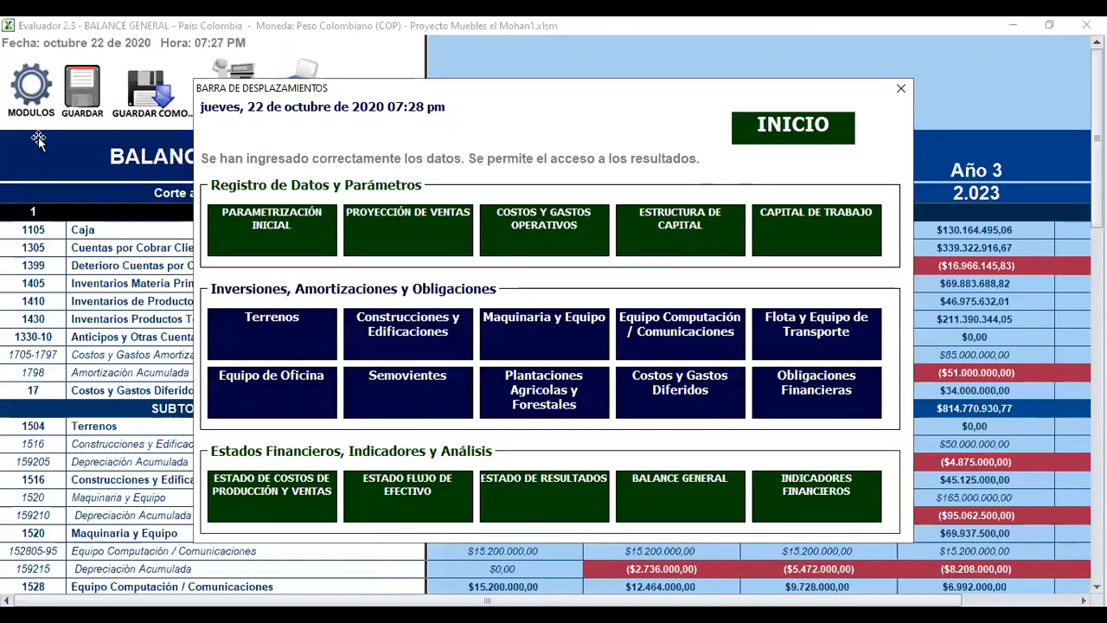
click(30, 94)
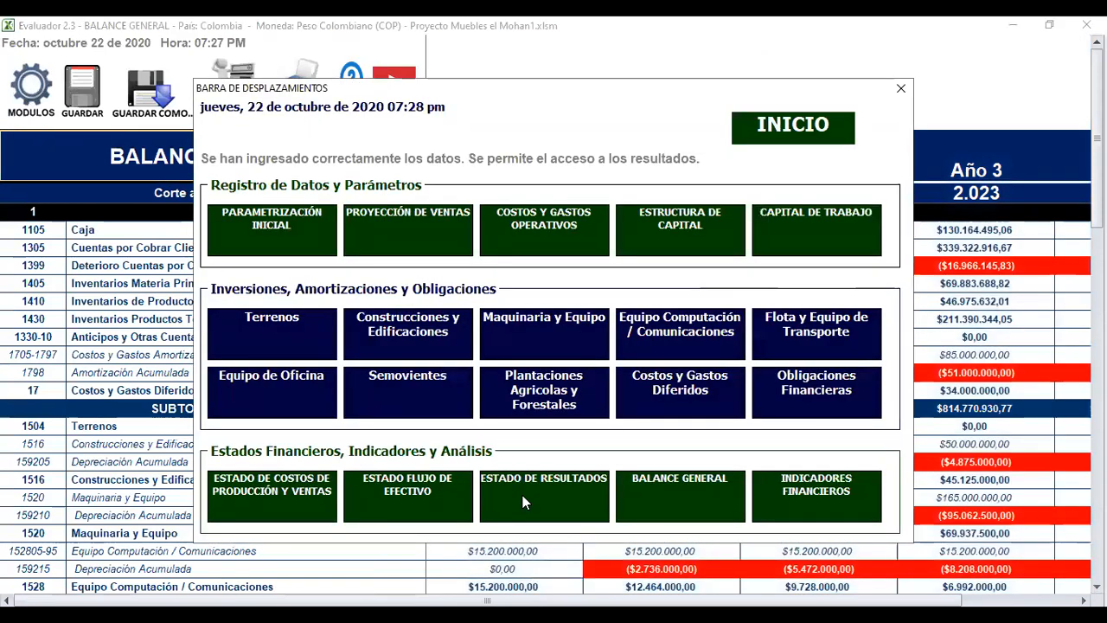
click(424, 489)
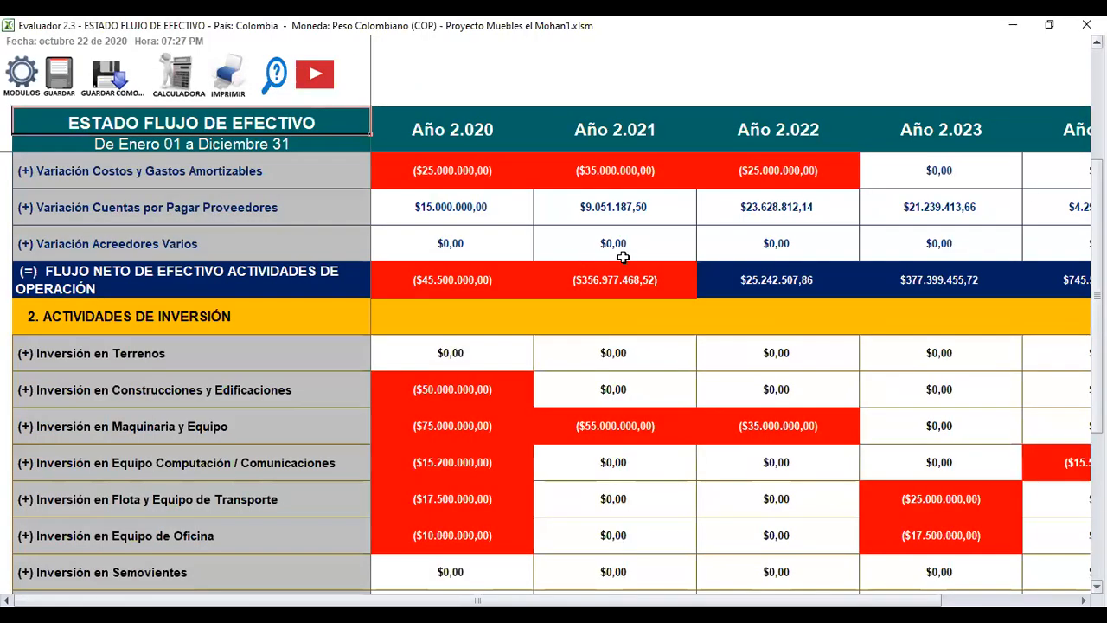
scroll(625, 250, down, 10)
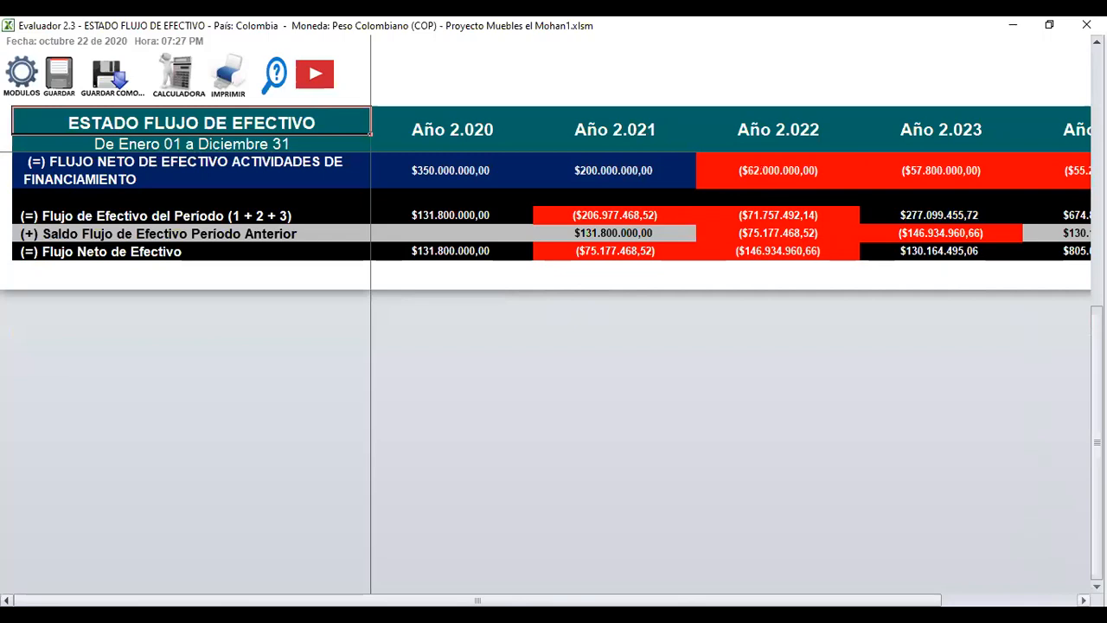
Step: Check the remaining years of the cash flow, and set Capital Social in the Estructura de Capital to 450.000.000
scroll(731, 517, right, 3)
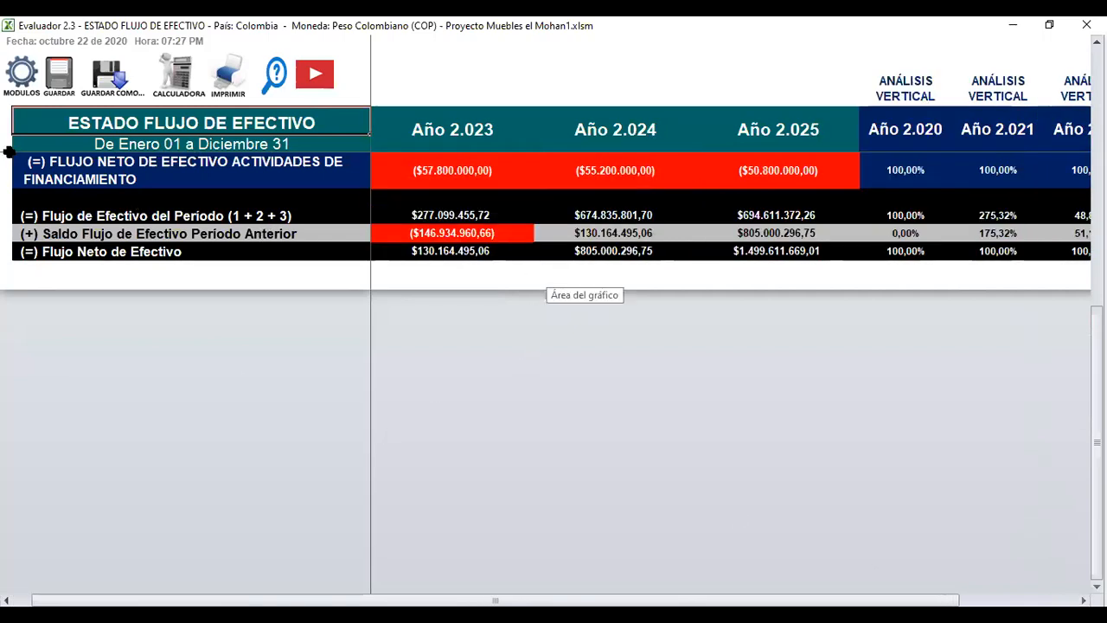
right_click(655, 232)
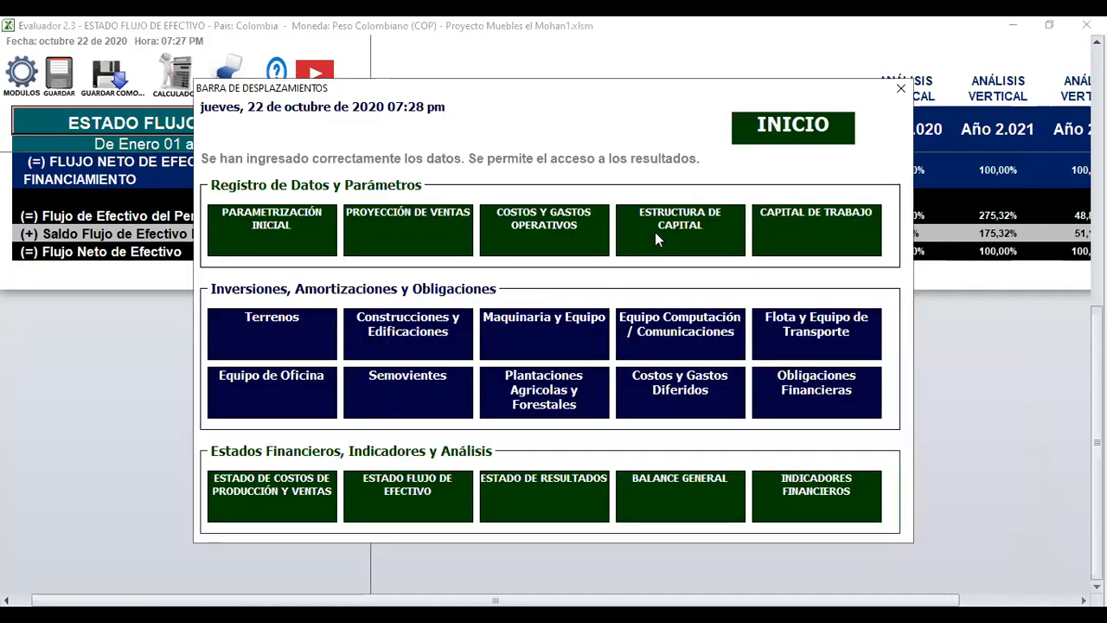
click(680, 230)
scroll(561, 407, up, 2)
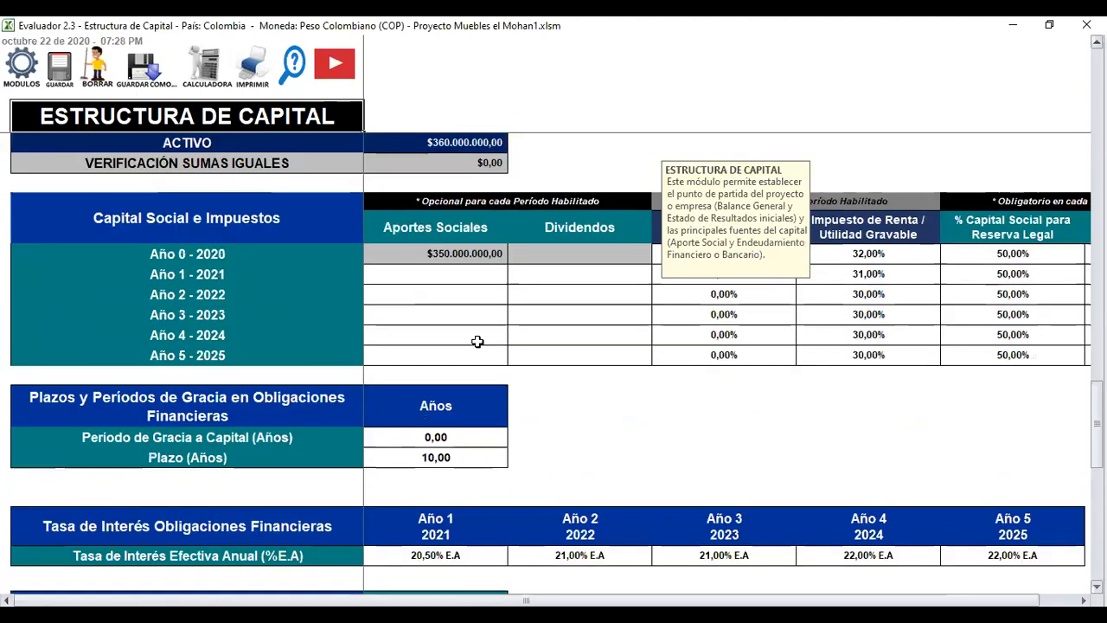
scroll(439, 296, up, 5)
click(434, 301)
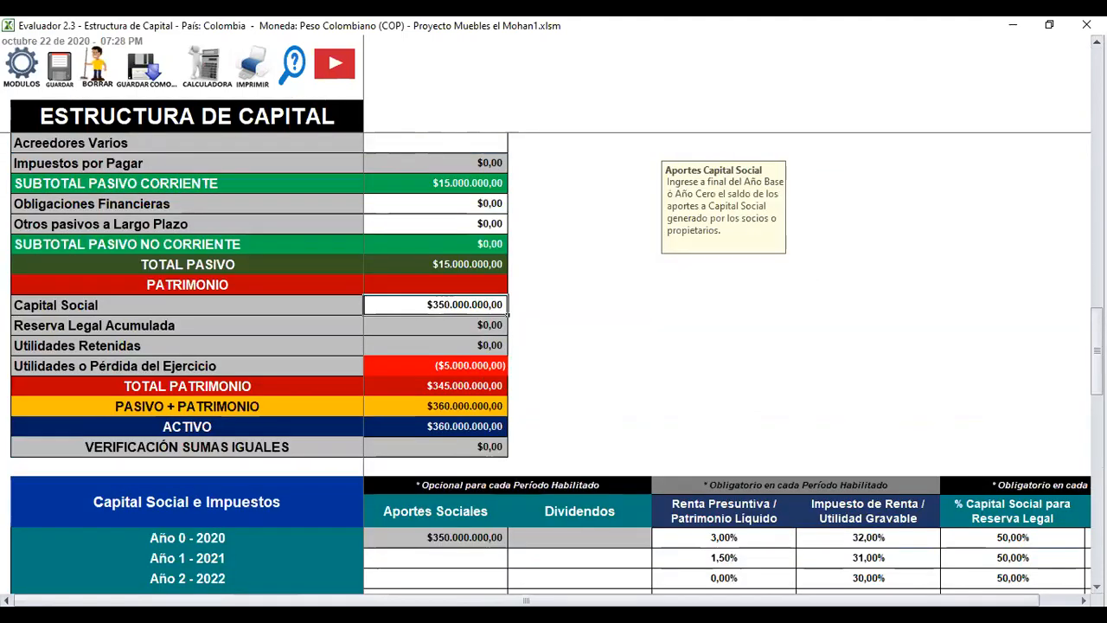
text(45)
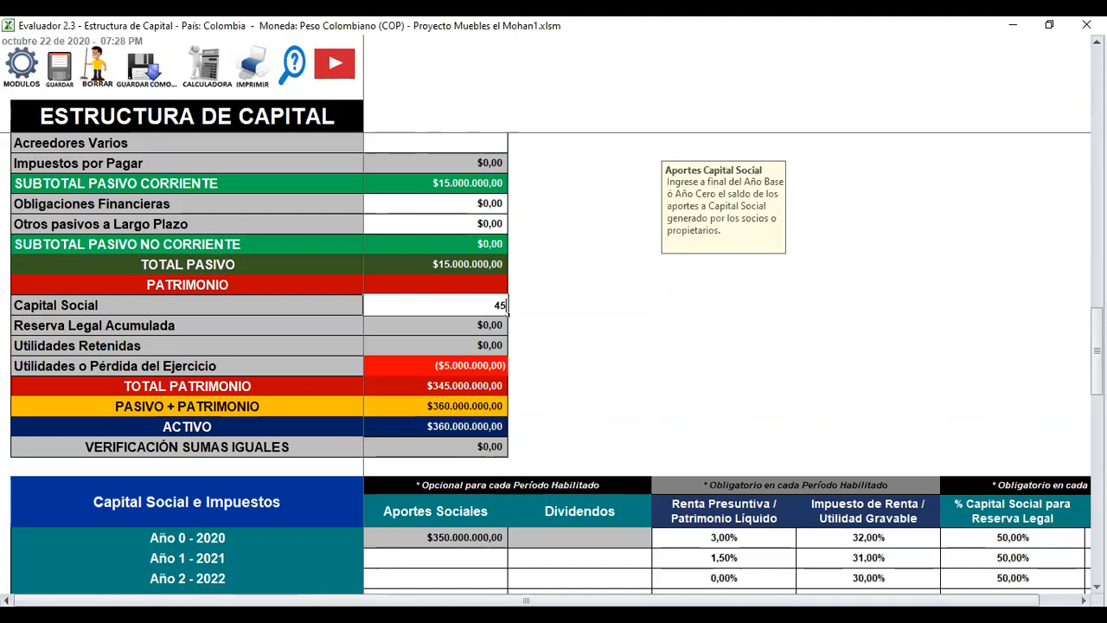
text(000000)
key(Return)
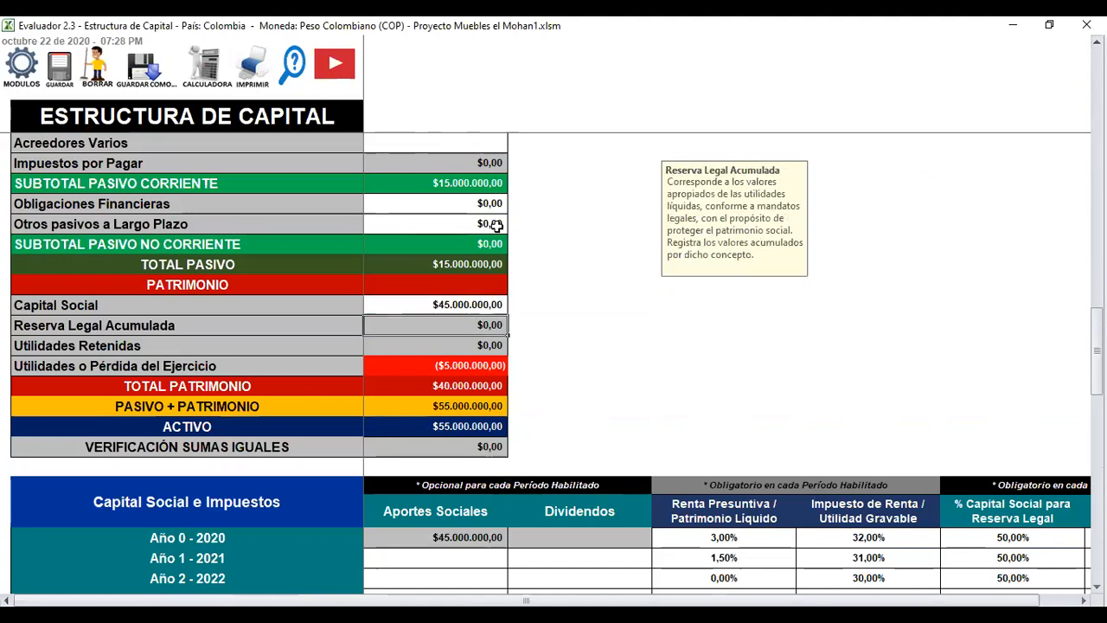
double_click(472, 304)
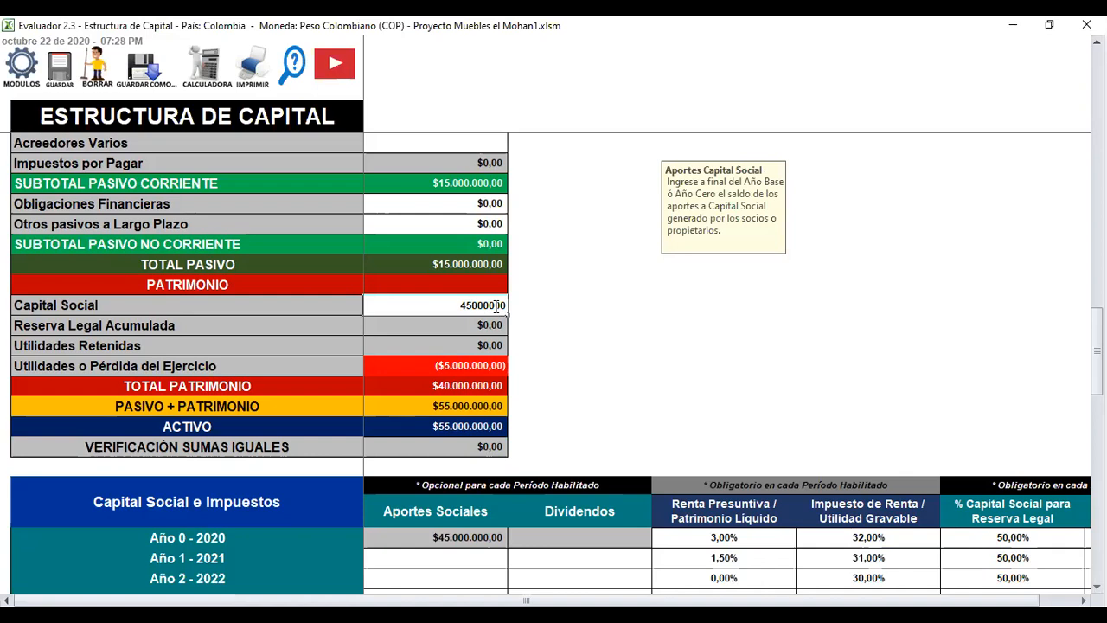
text(0)
key(Return)
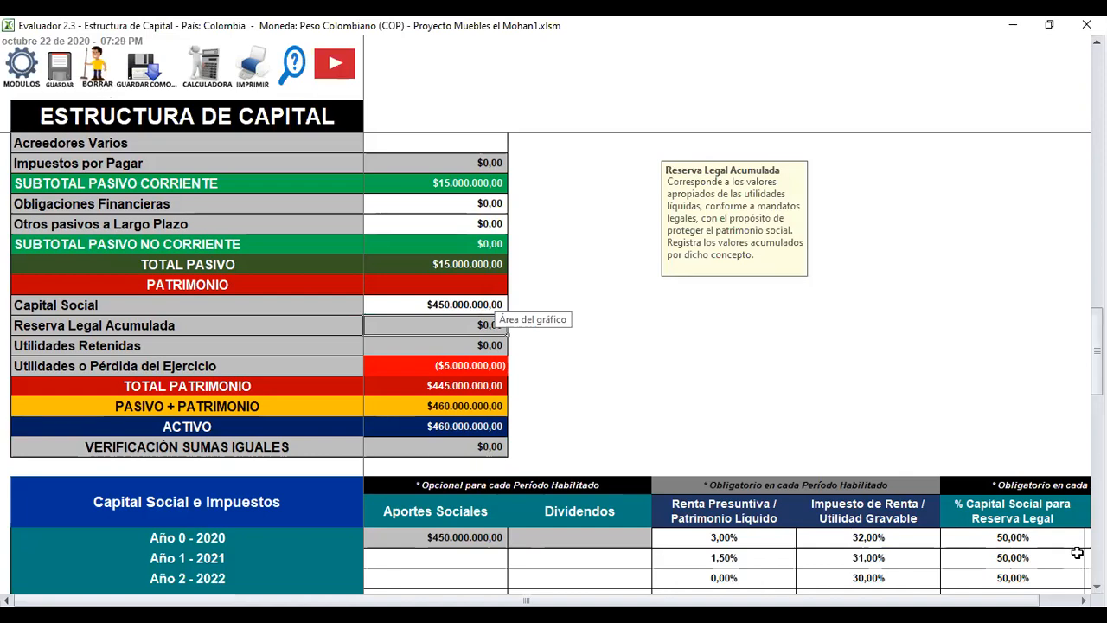
Step: Recheck the Estado Flujo de Efectivo, and set the Año 2 - 2022 Obligaciones Financieras in the Estructura de Capital to 150.000.000
click(33, 81)
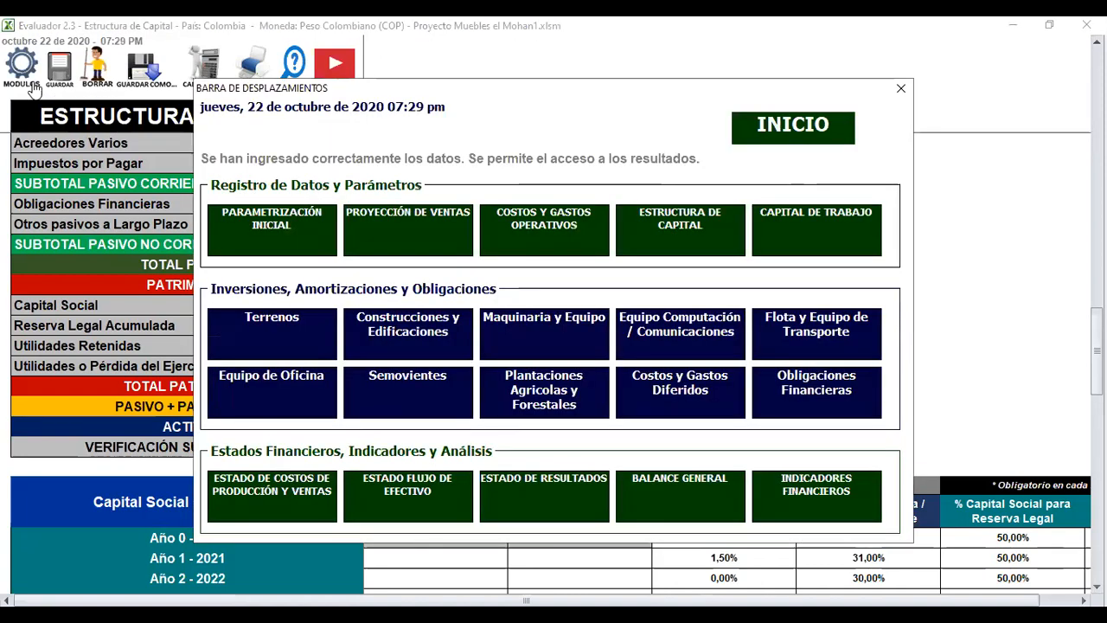
click(430, 484)
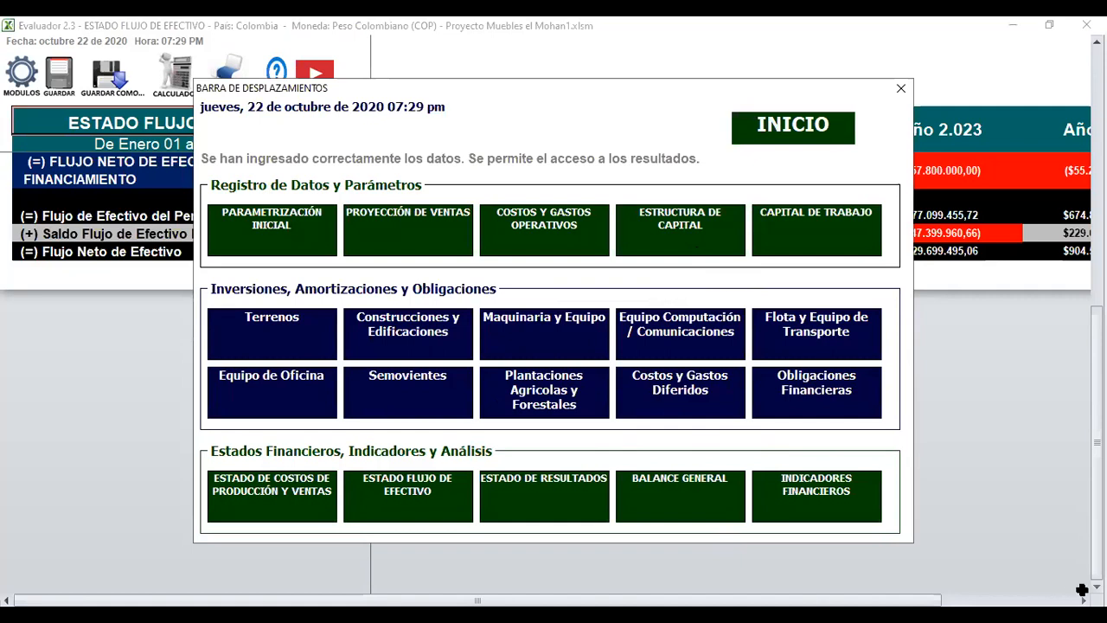
click(679, 230)
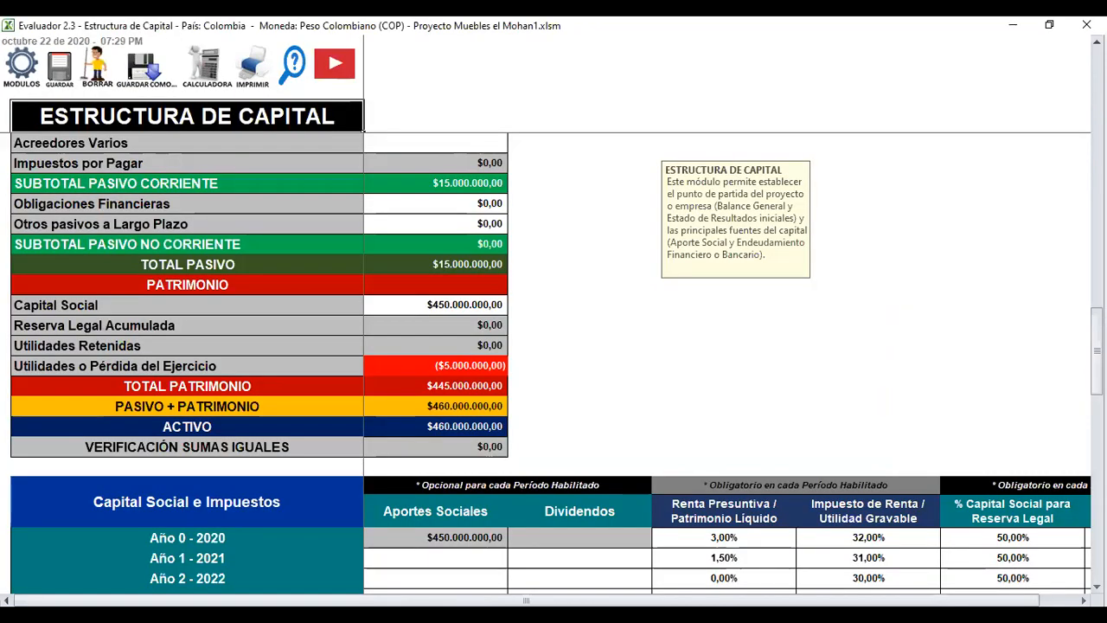
scroll(554, 363, down, 4)
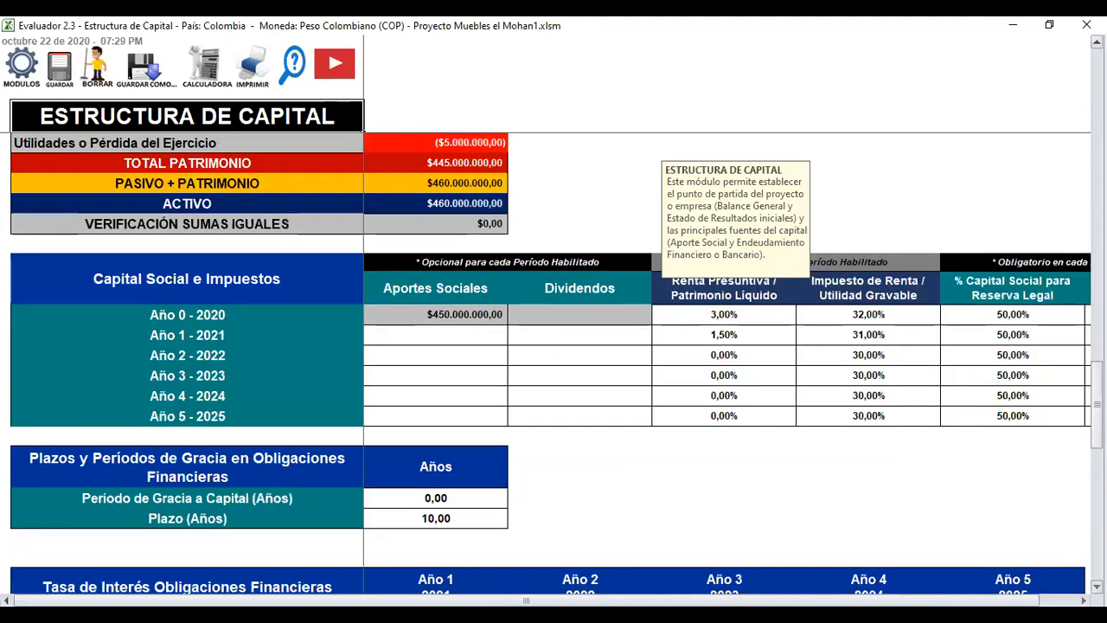
scroll(294, 568, down, 5)
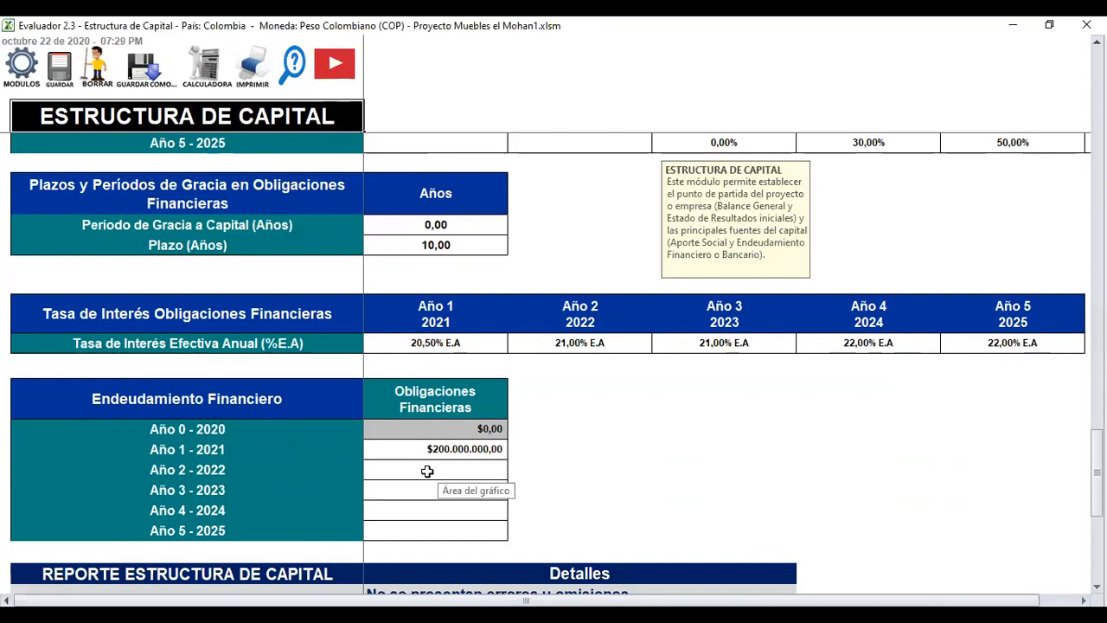
click(427, 471)
text(1)
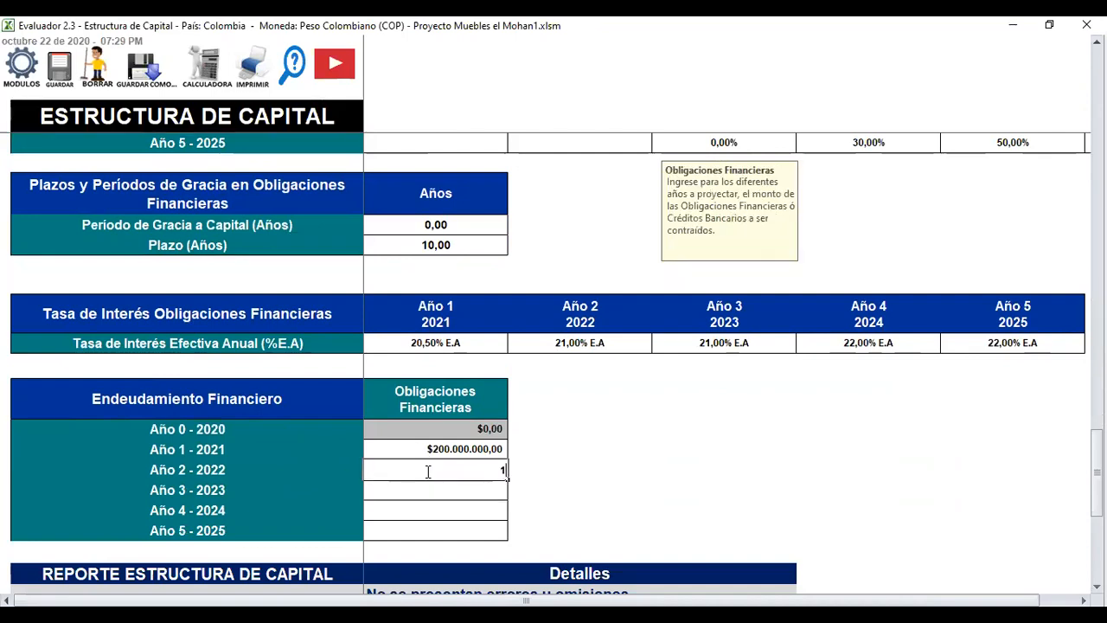
text(50.000.000)
key(Return)
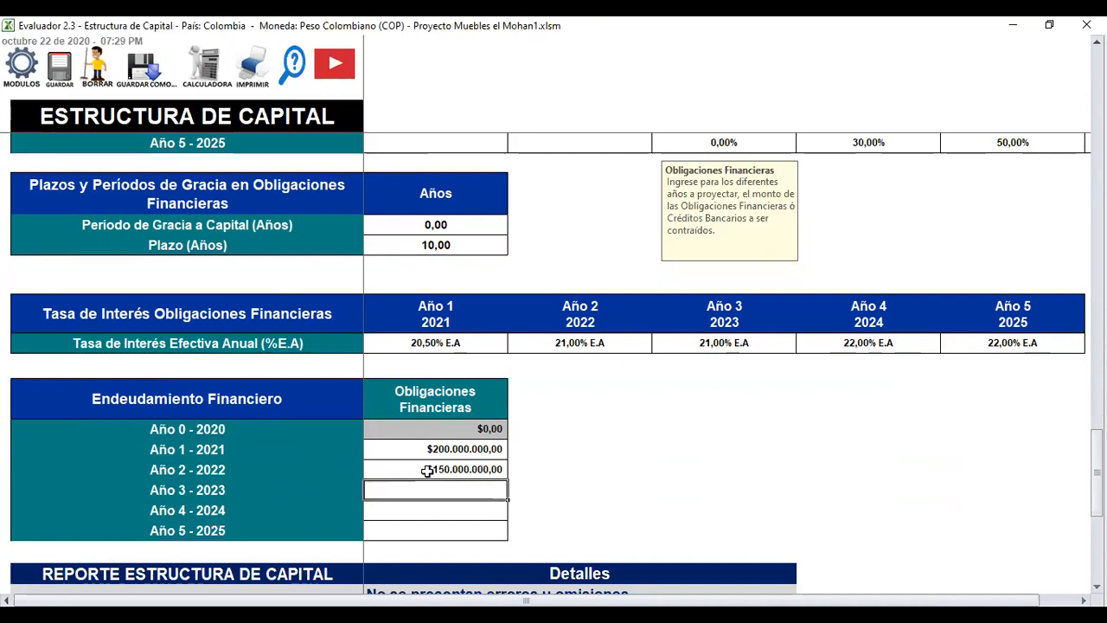
Step: Review the updated Estado Flujo de Efectivo, and examine the Balance General from Activo down to Verificación Sumas Iguales
click(30, 75)
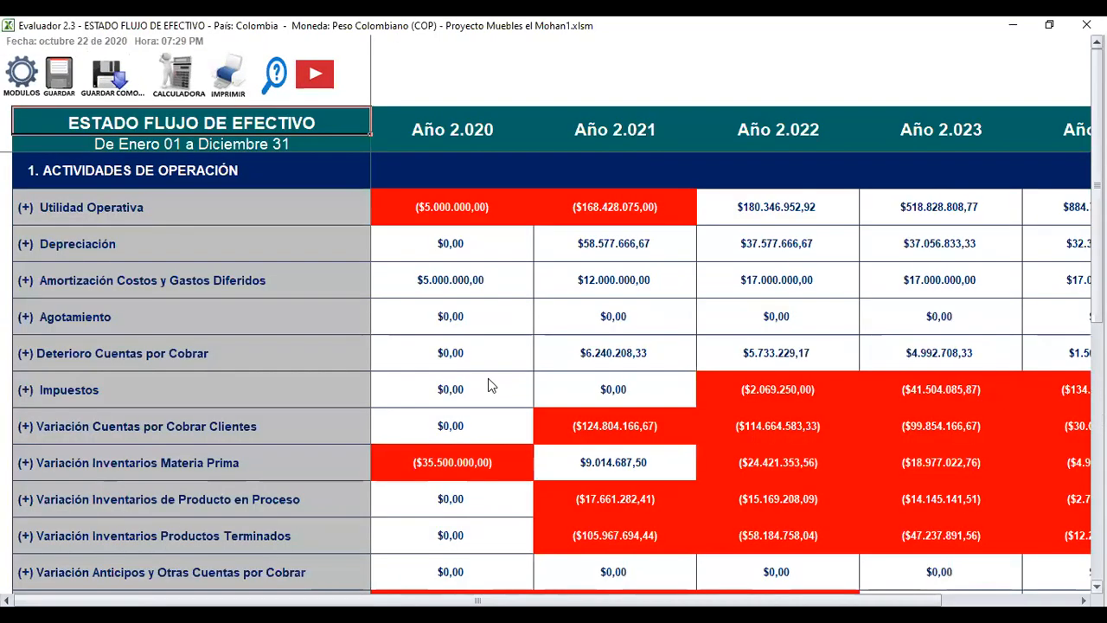
scroll(488, 385, down, 10)
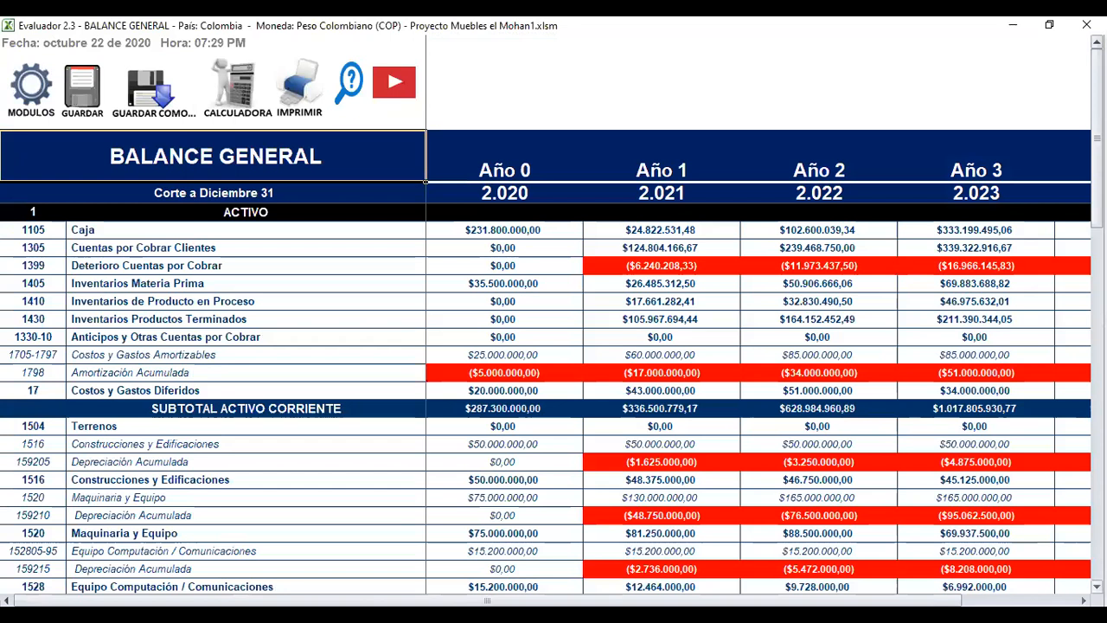
scroll(553, 398, down, 2)
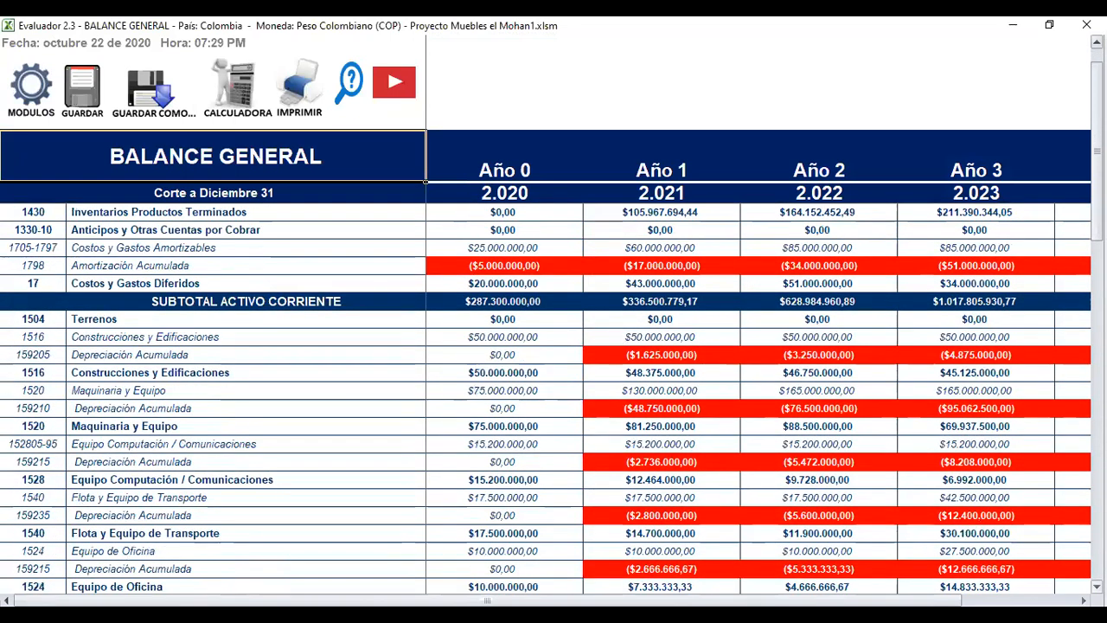
scroll(553, 397, down, 6)
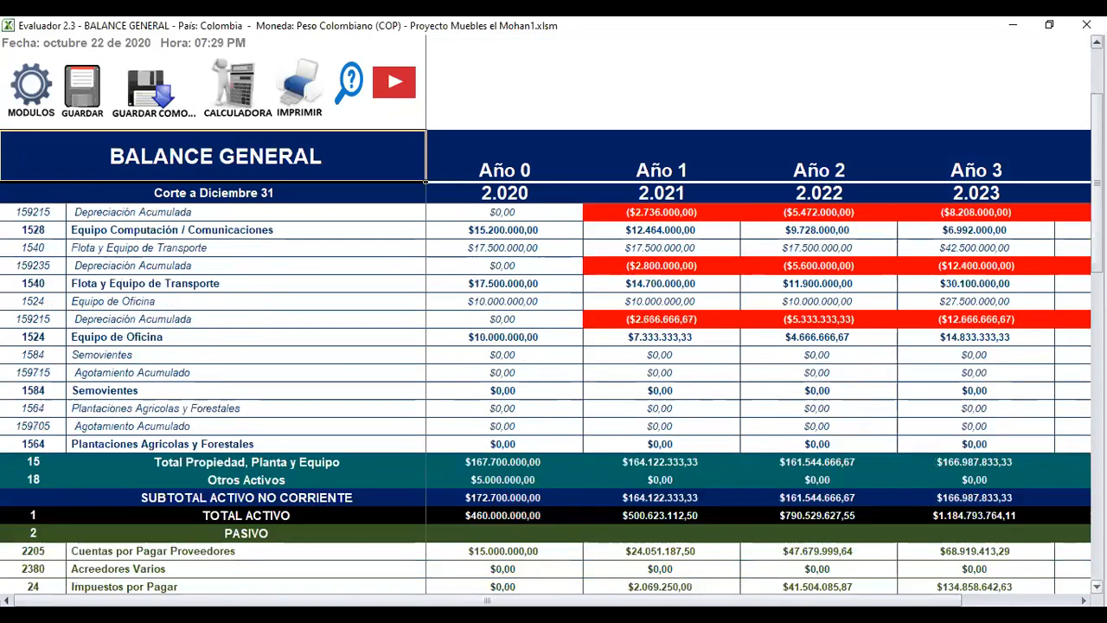
scroll(554, 398, down, 1)
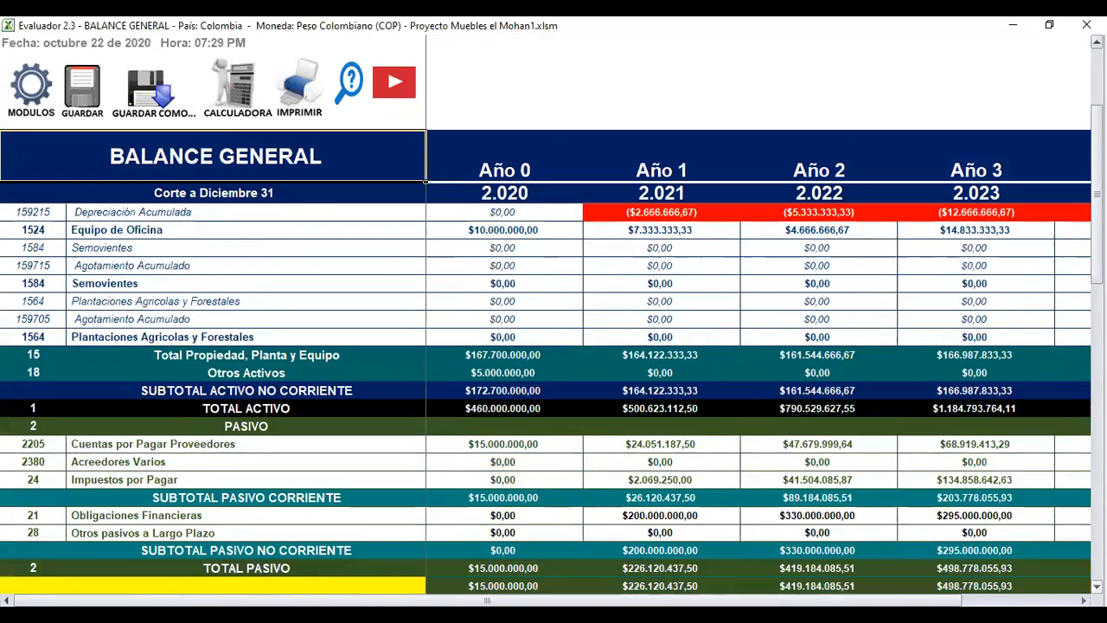
scroll(535, 547, down, 2)
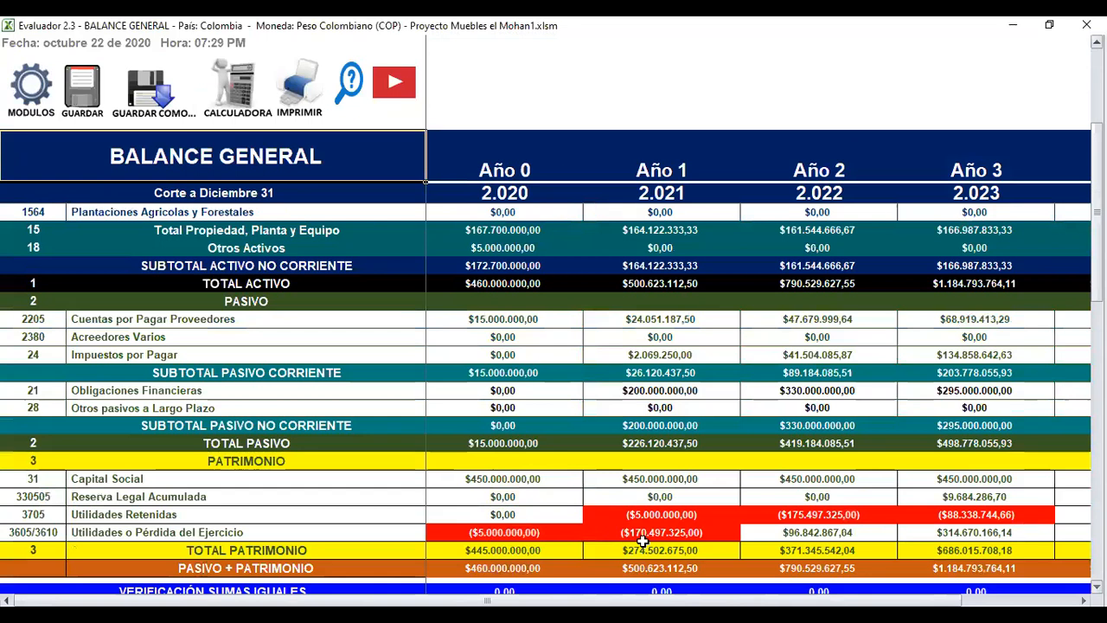
scroll(868, 536, down, 1)
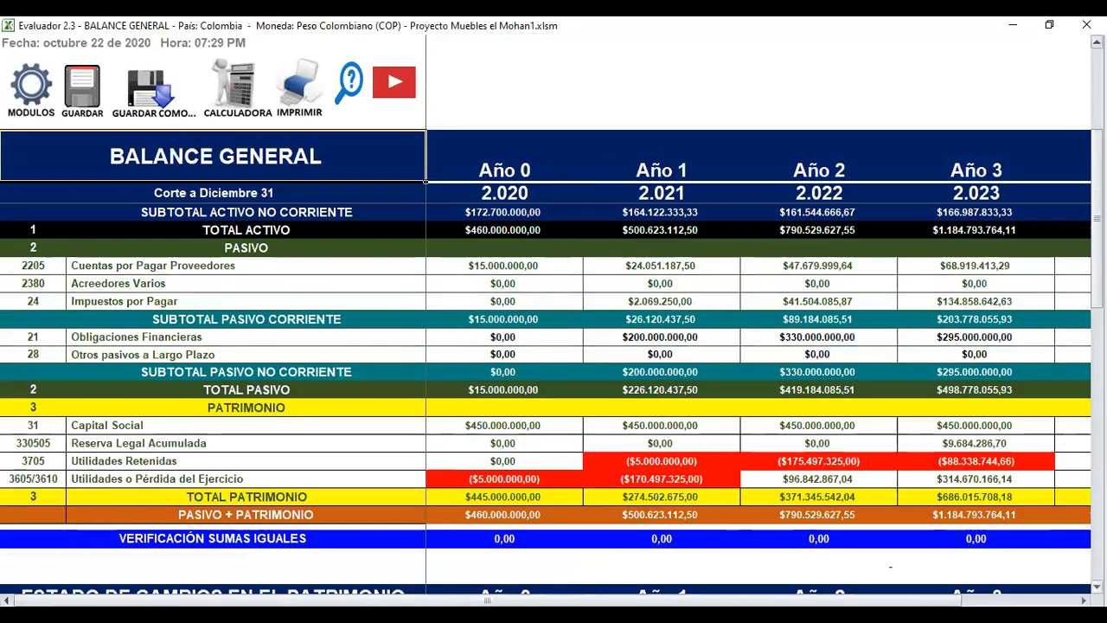
scroll(551, 363, down, 1)
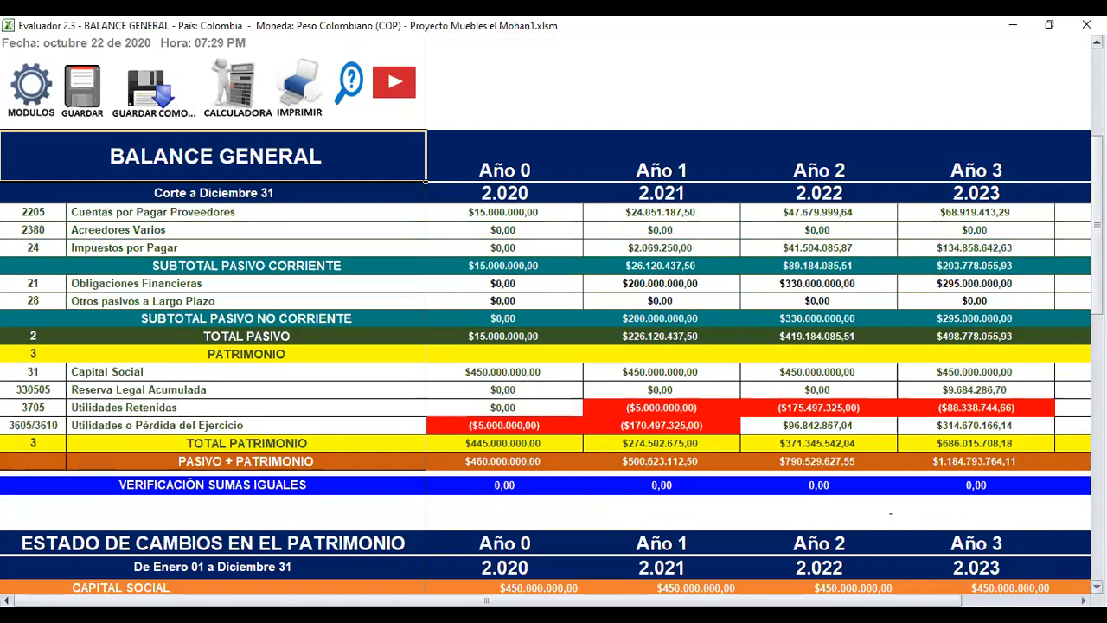
Step: Look through the Estado de Cambios en el Patrimonio and the Estado de Cambios en la Situación Financiera down to Variación del Efectivo
scroll(552, 381, down, 6)
scroll(552, 380, down, 4)
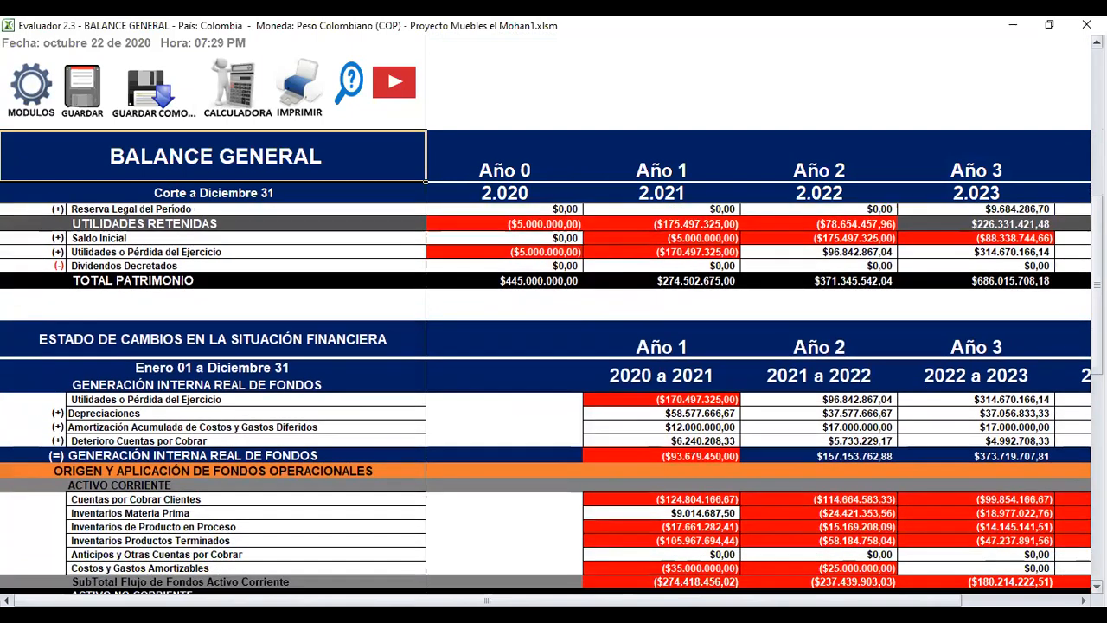
scroll(552, 380, down, 5)
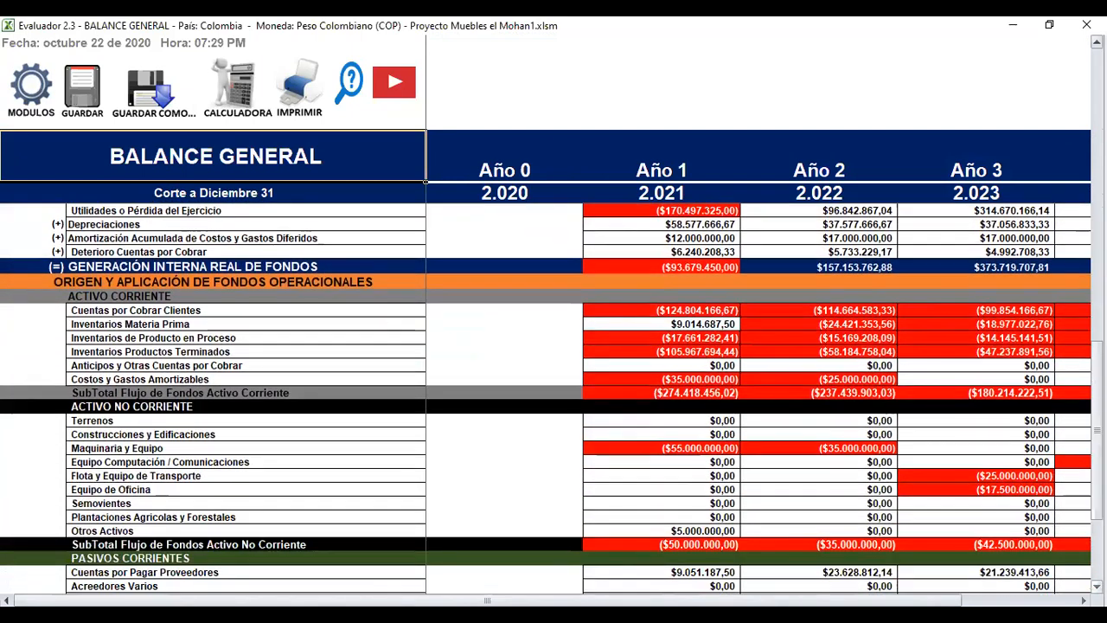
scroll(552, 380, down, 4)
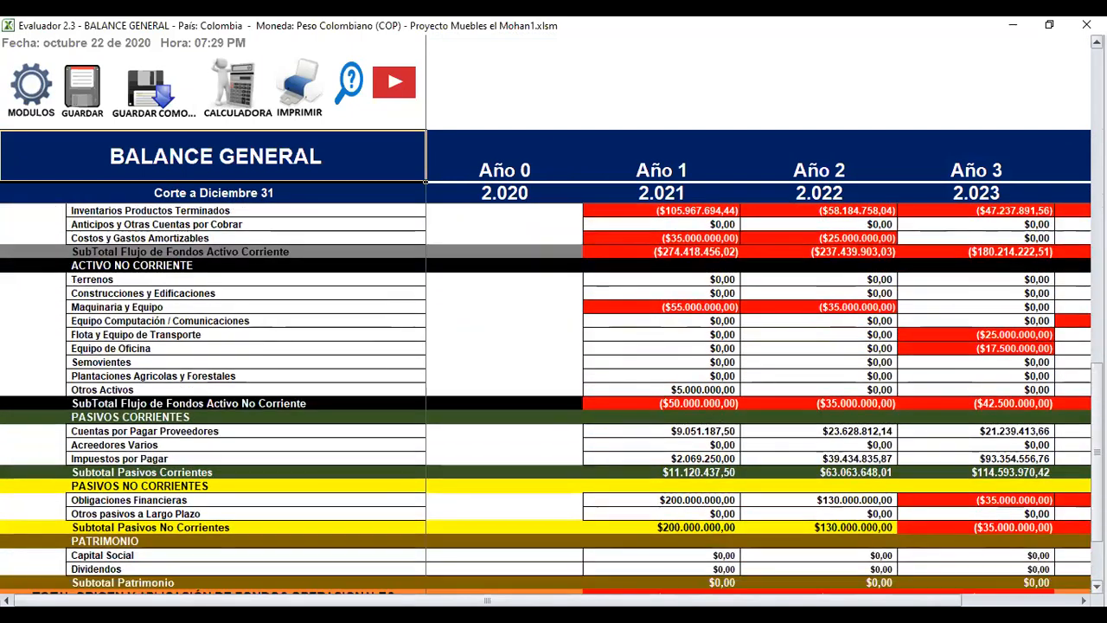
scroll(552, 398, down, 4)
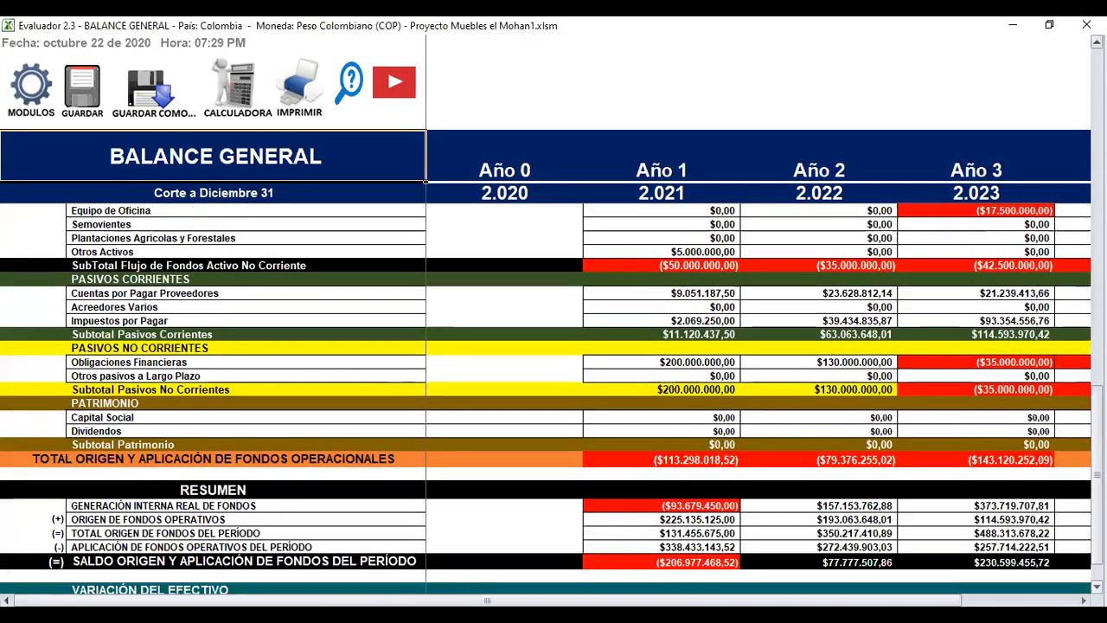
scroll(552, 381, down, 3)
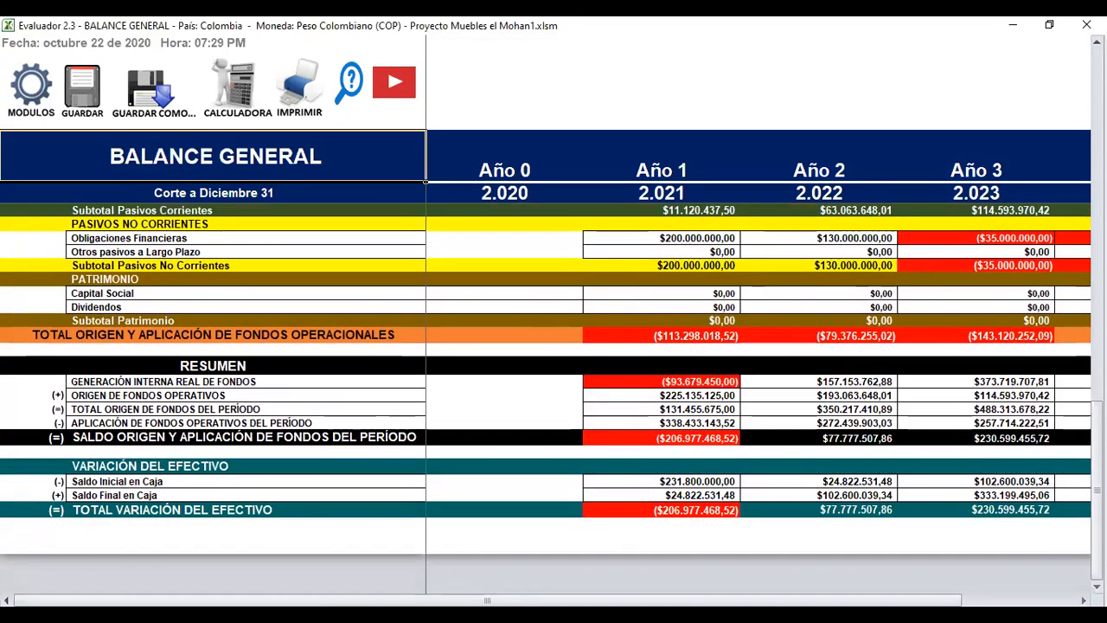
Step: Examine the Resumen and Variación del Efectivo rows across the years up to 2.025, the Análisis Vertical and the Análisis Horizontal
scroll(757, 363, right, 2)
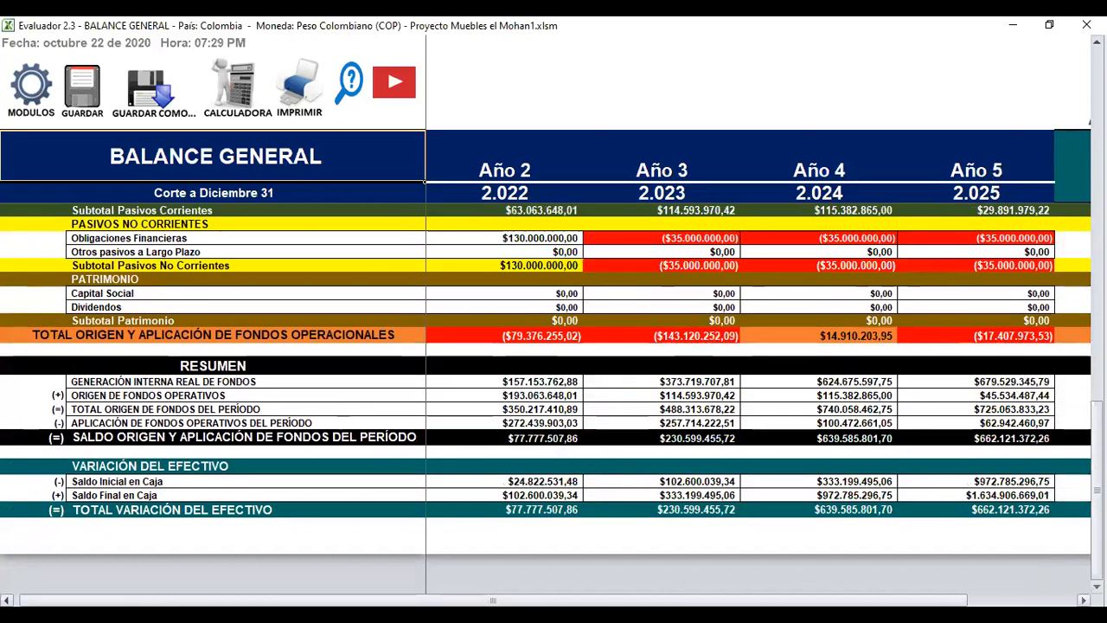
scroll(758, 363, right, 7)
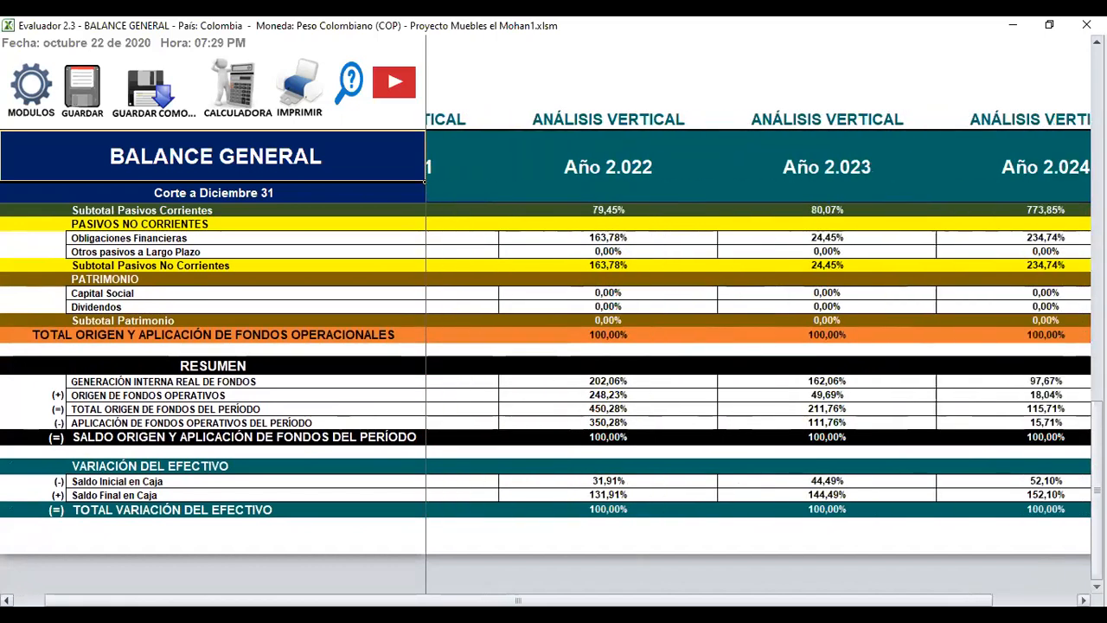
scroll(425, 182, right, 3)
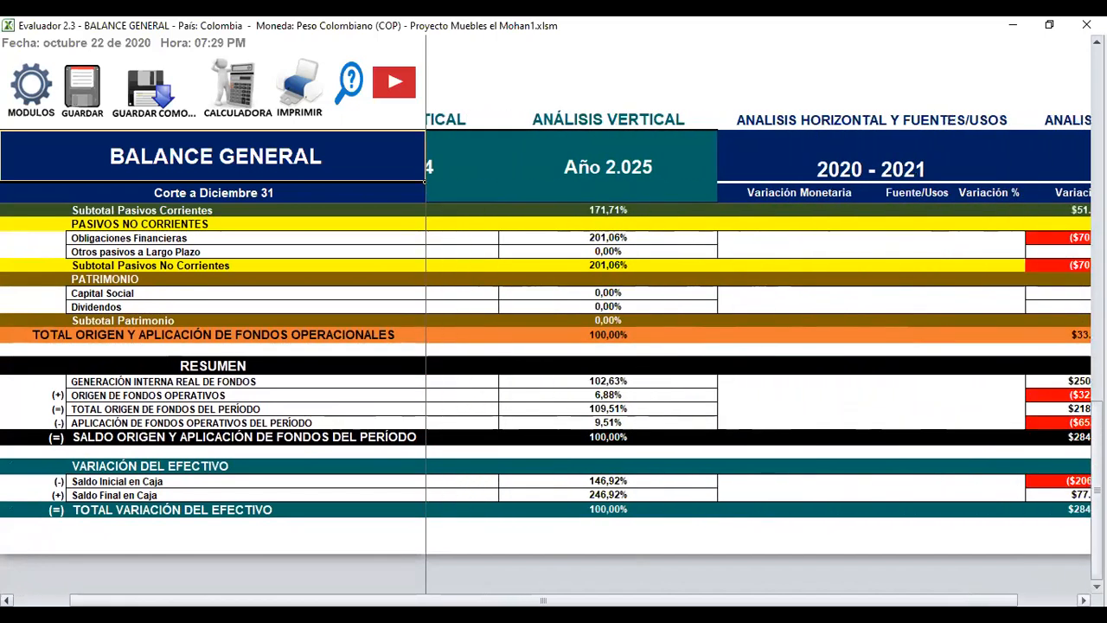
scroll(424, 182, right, 6)
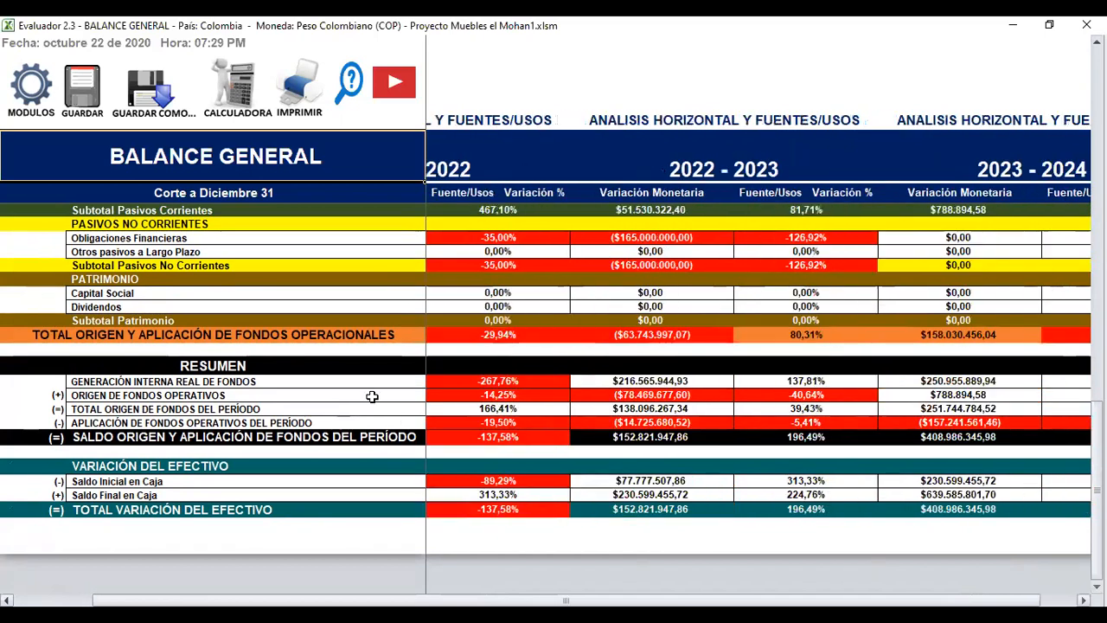
Step: Open the Estado de Resultados, and examine the Costeo Absorbente and Costeo Directo statements down to Utilidad Neta, including Año 4 and Año 5
click(32, 90)
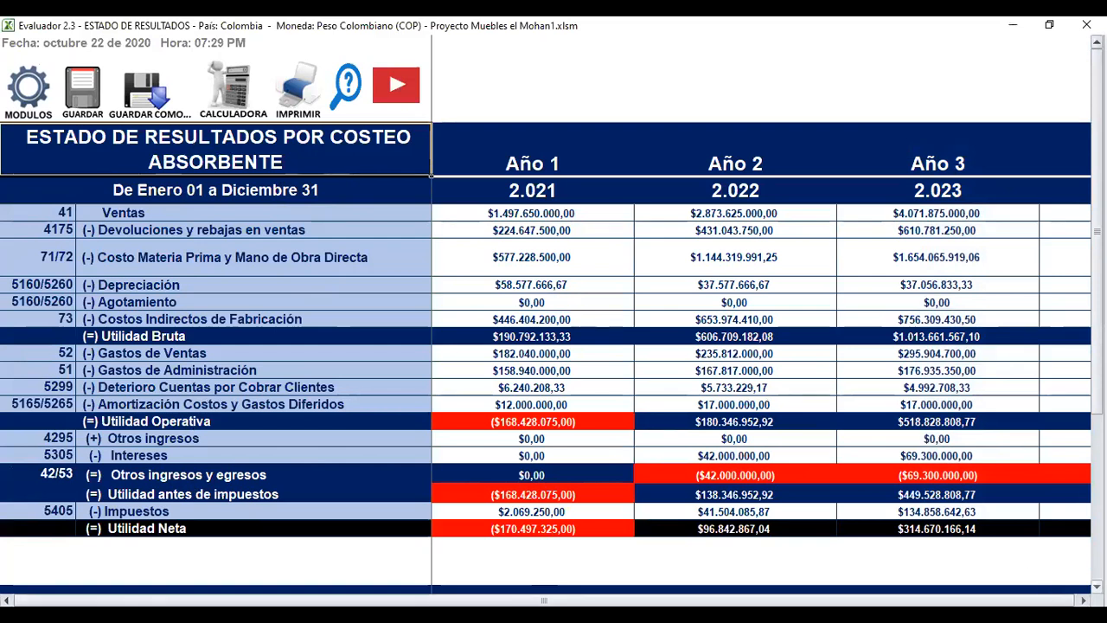
scroll(554, 363, down, 3)
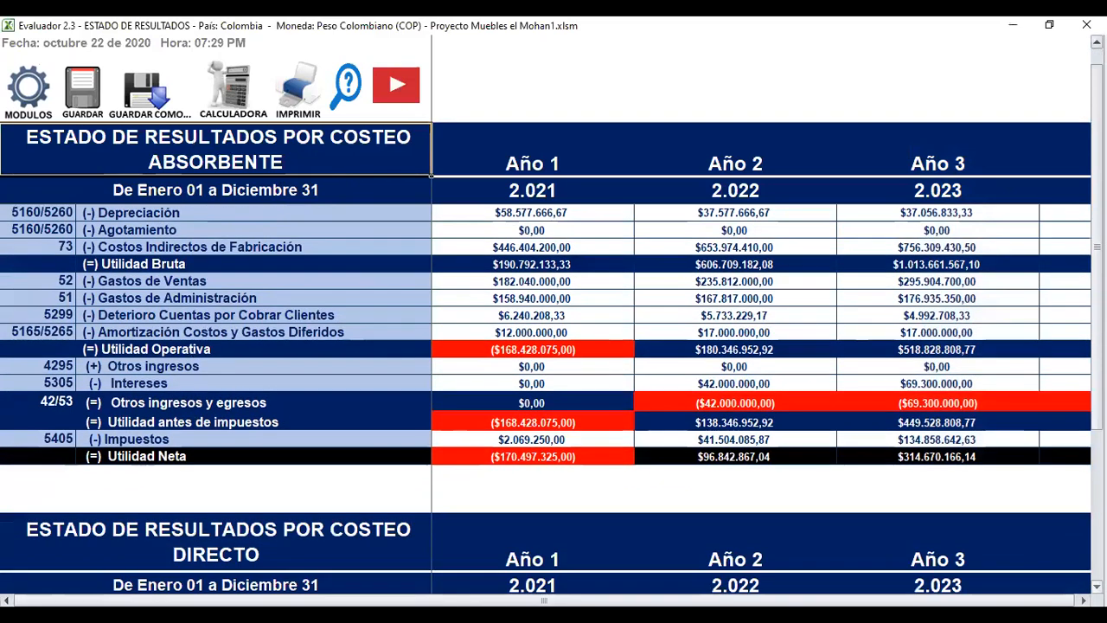
scroll(554, 364, down, 3)
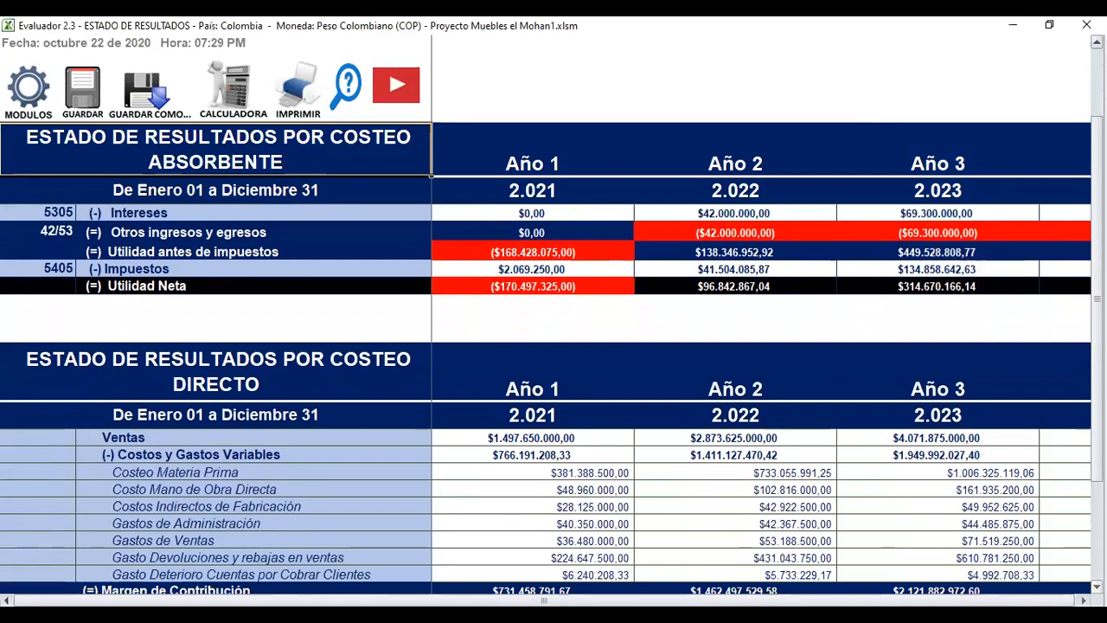
scroll(553, 364, down, 5)
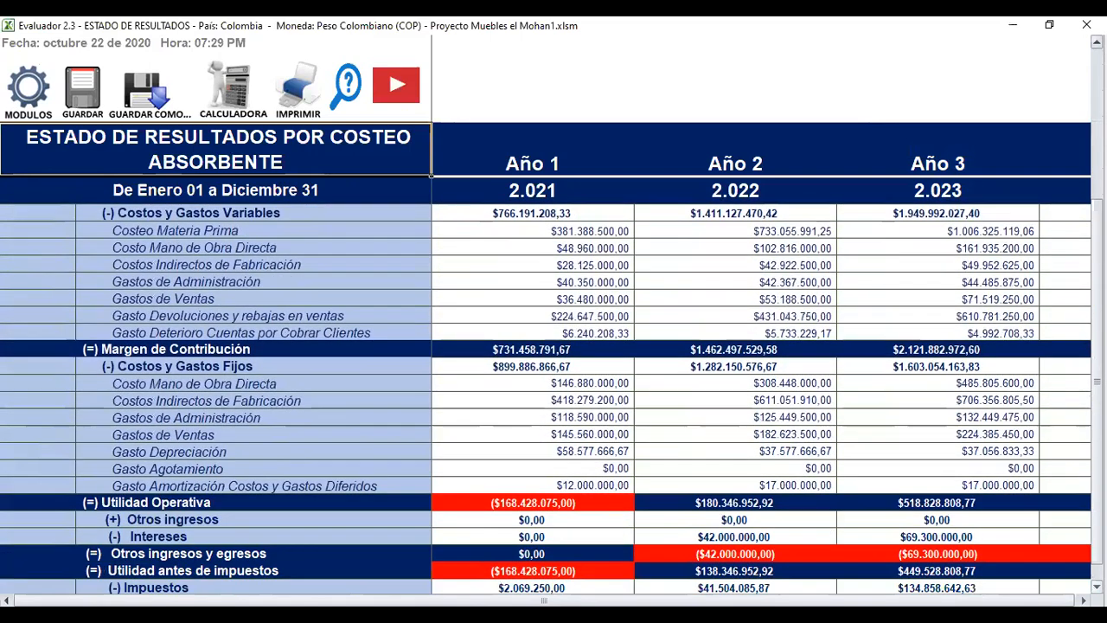
scroll(554, 363, down, 3)
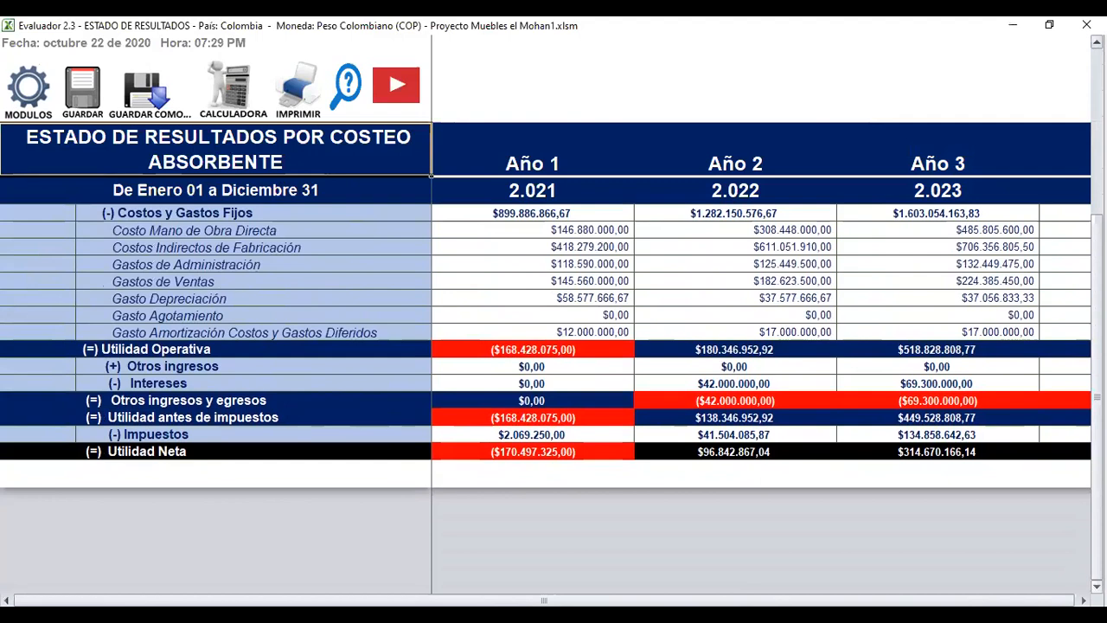
click(495, 451)
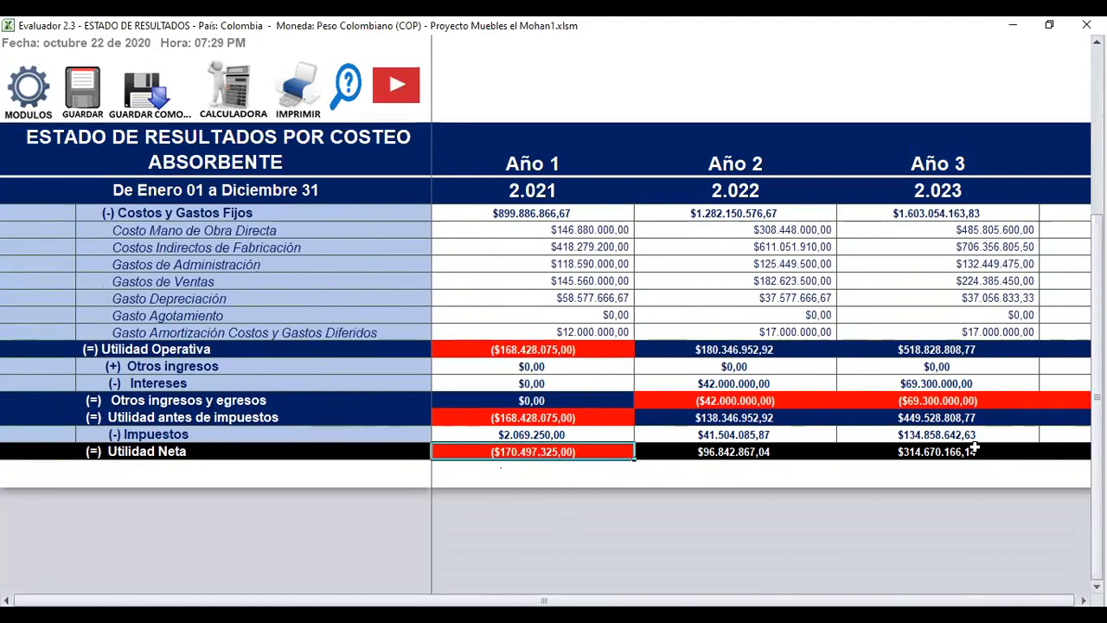
scroll(761, 328, right, 3)
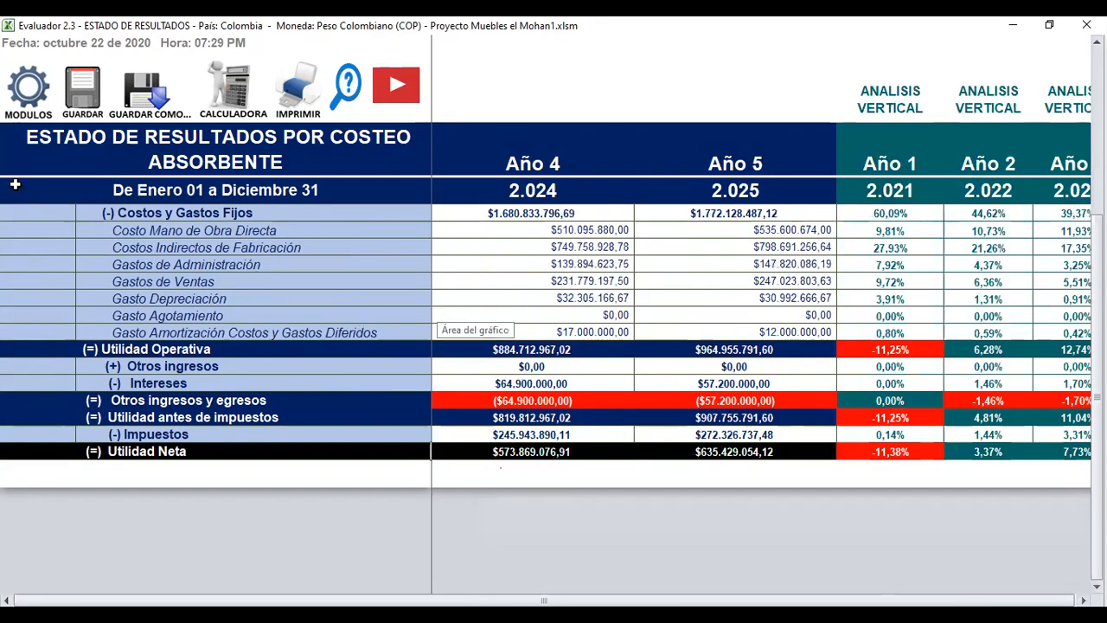
Step: Open the Indicadores Financieros module, and review the indicators from Entorno Económico through Diagnóstico Financiero to Flujo de Caja Descontado y Rentabilidad
click(7, 95)
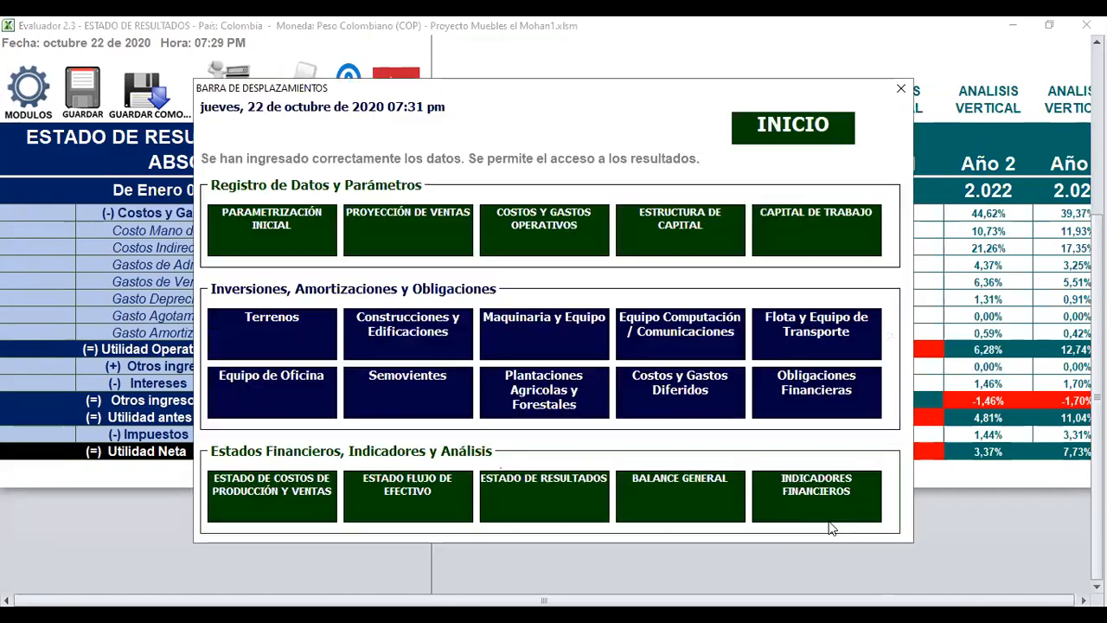
click(804, 493)
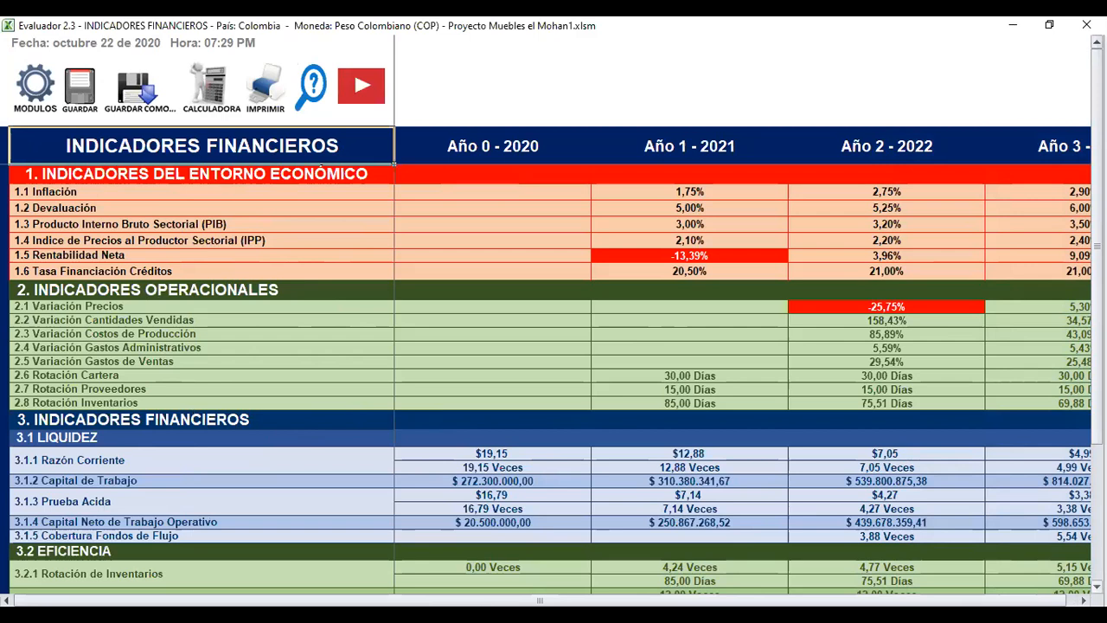
scroll(553, 381, down, 3)
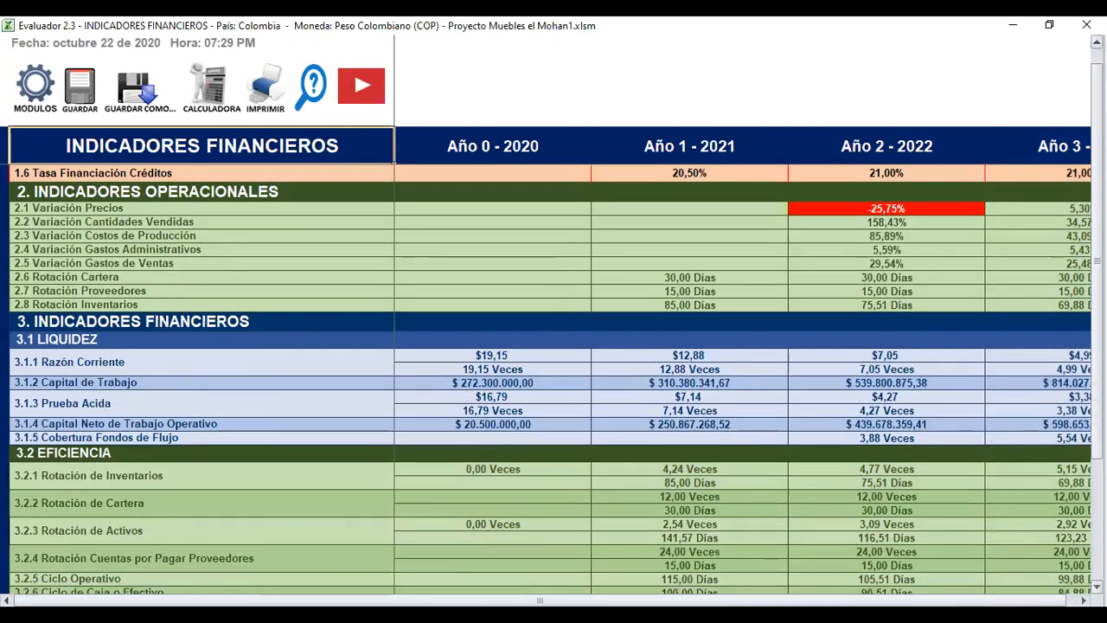
scroll(554, 380, down, 4)
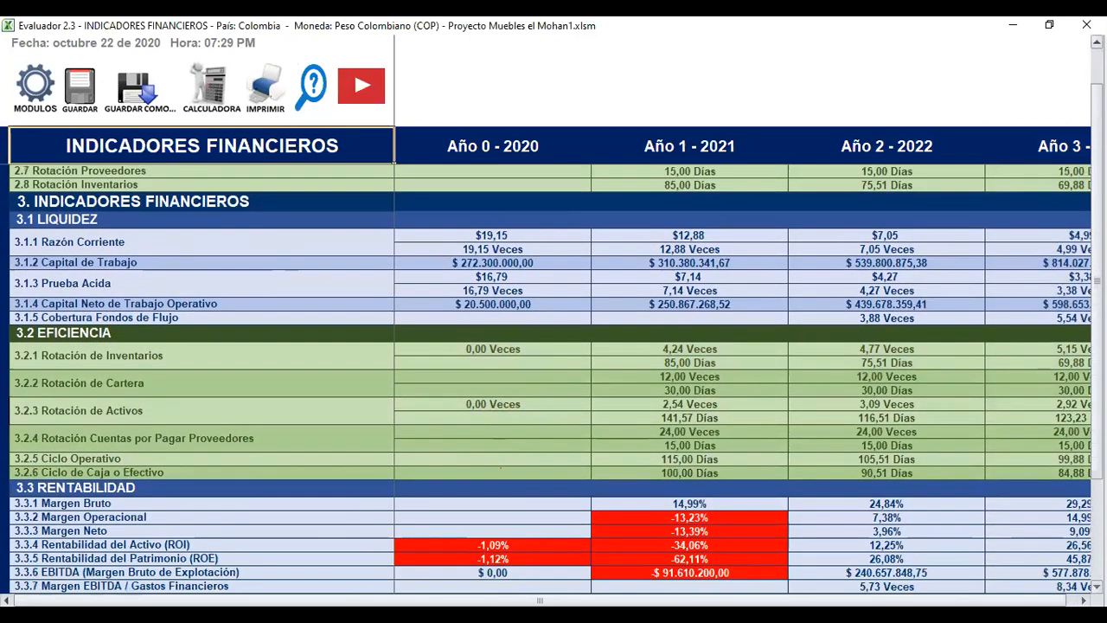
scroll(553, 381, down, 4)
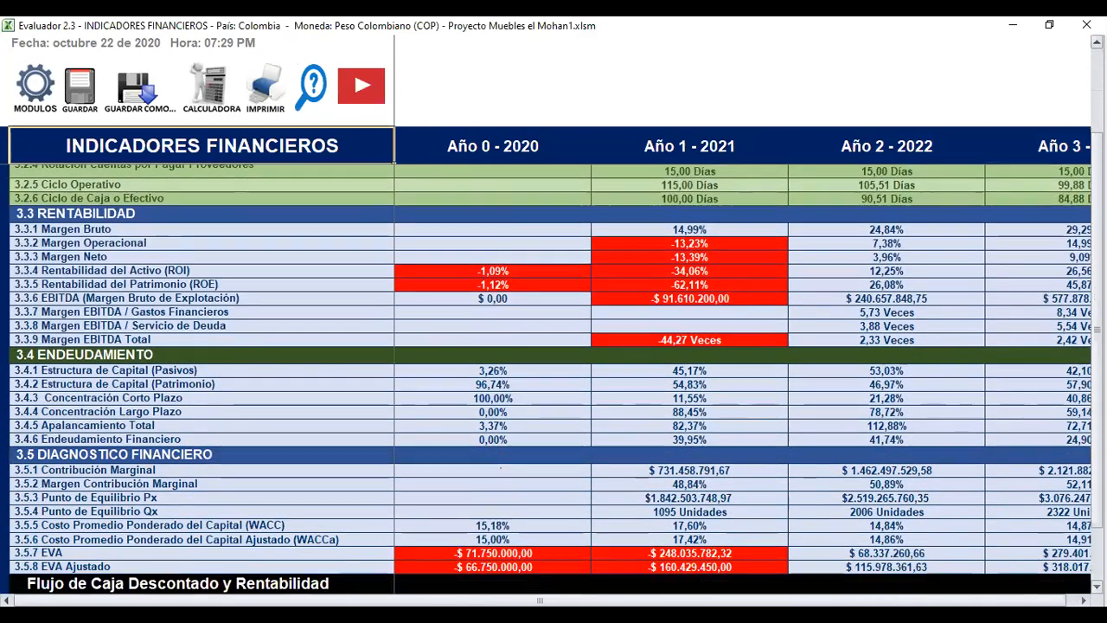
scroll(553, 381, down, 5)
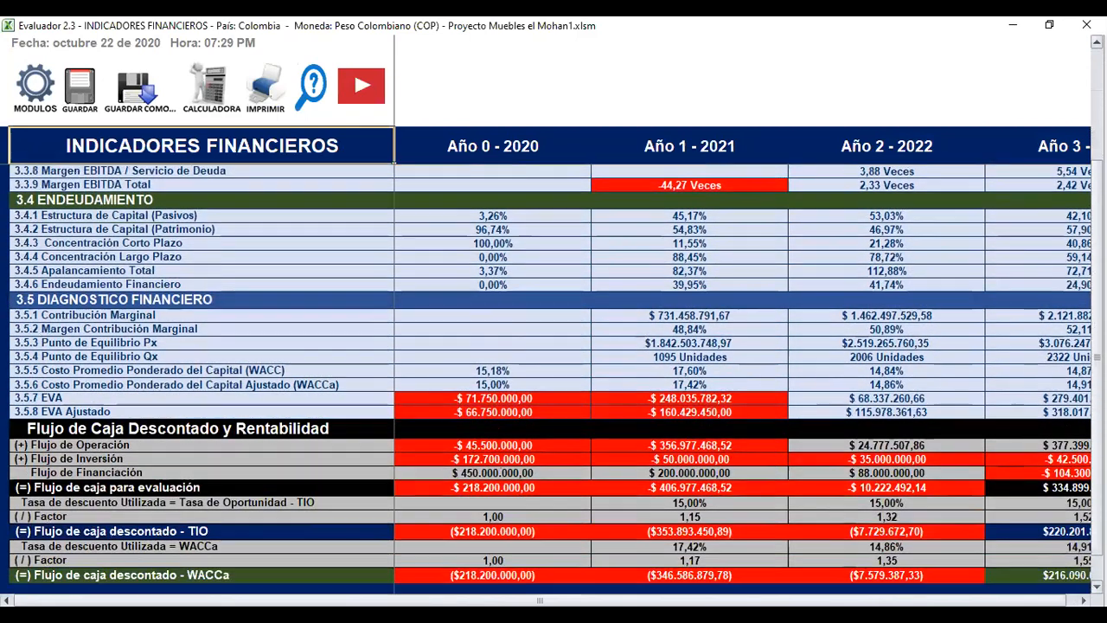
Step: Examine the Criterios de Decisión, comparing the PRI (Periodo de Recuperación de la Inversión) under Flujo de Caja - TIO and Flujo de Caja - WACCa
scroll(554, 380, down, 3)
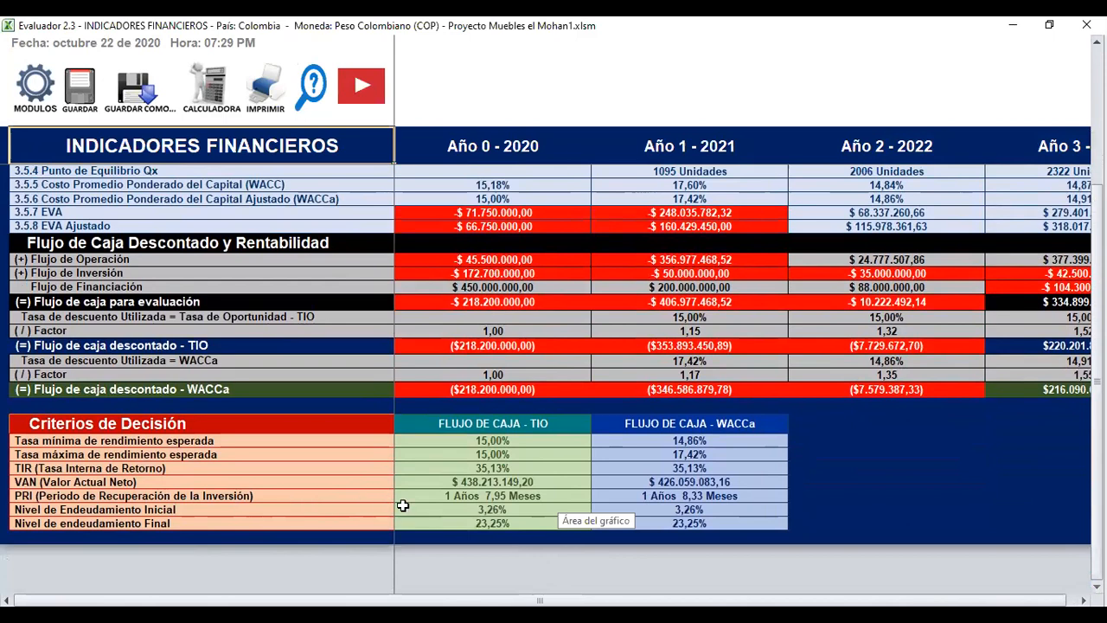
click(497, 496)
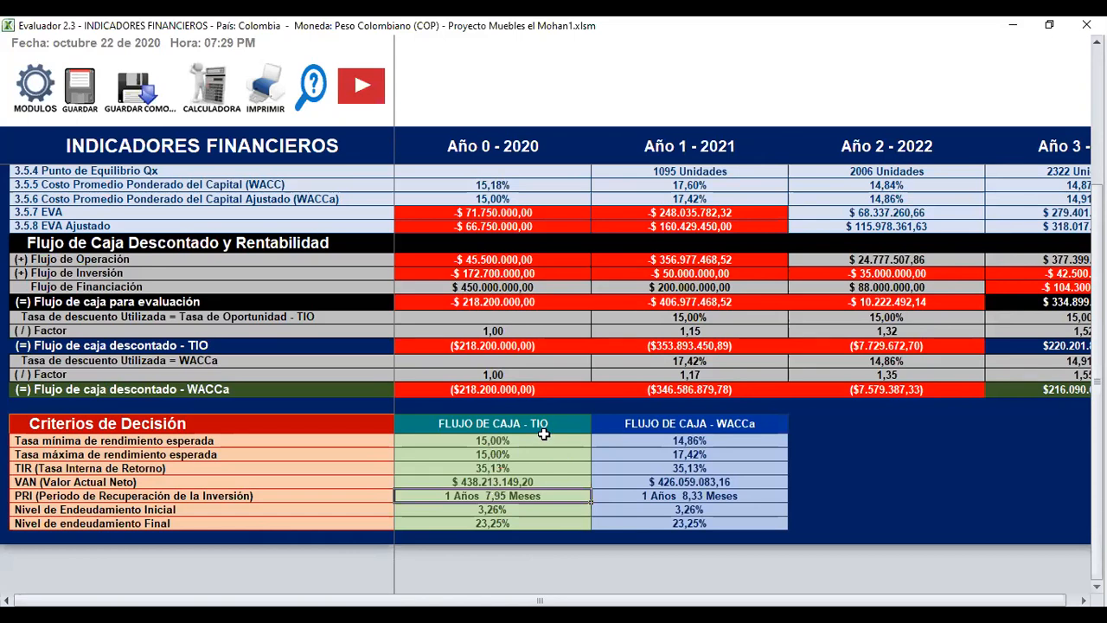
click(665, 496)
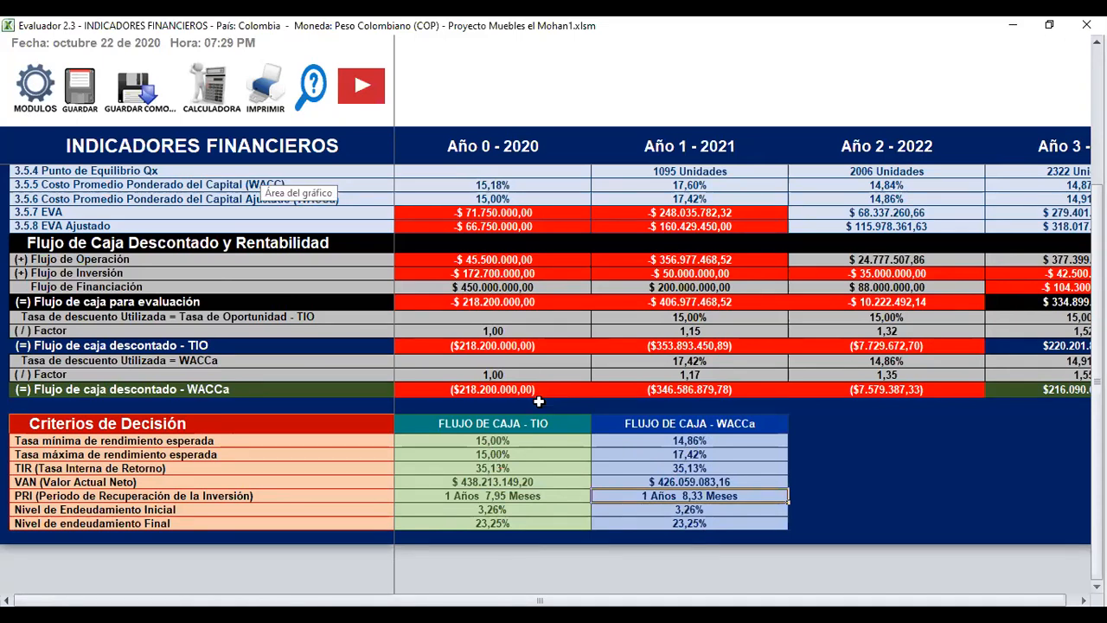
click(510, 500)
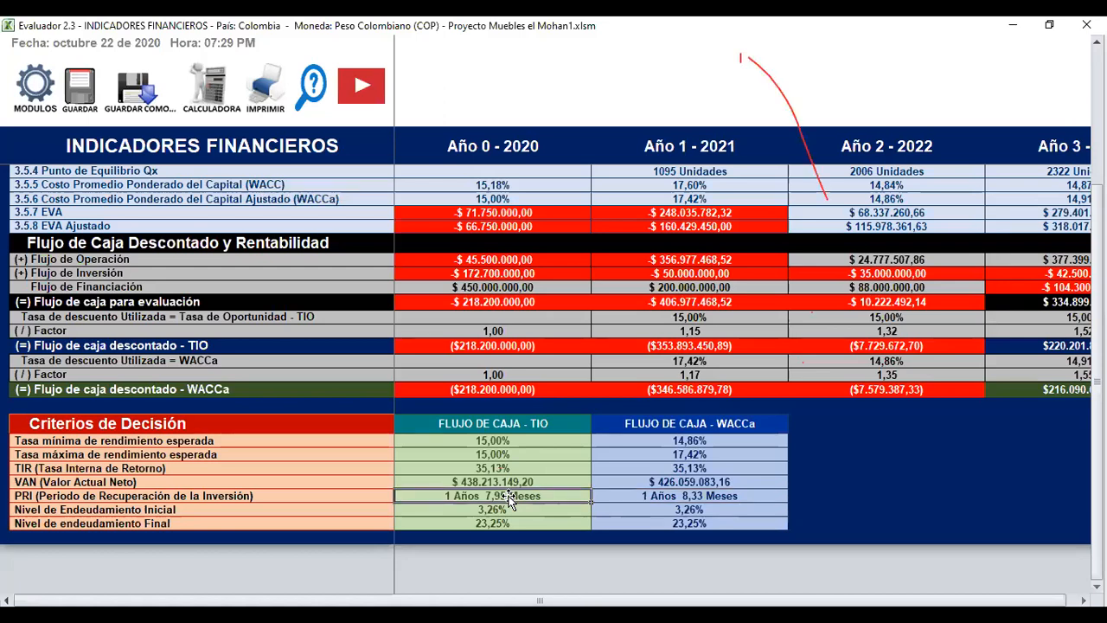